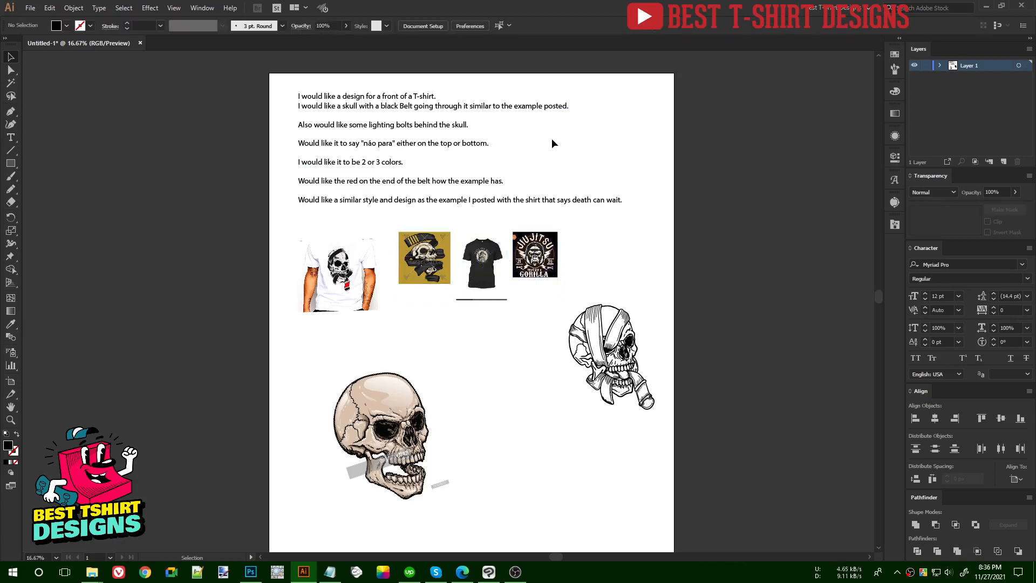
# Step: Read the client's T-shirt brief at the head of the artboard and look over the reference images below it
pyautogui.scroll(1, 488, 406)
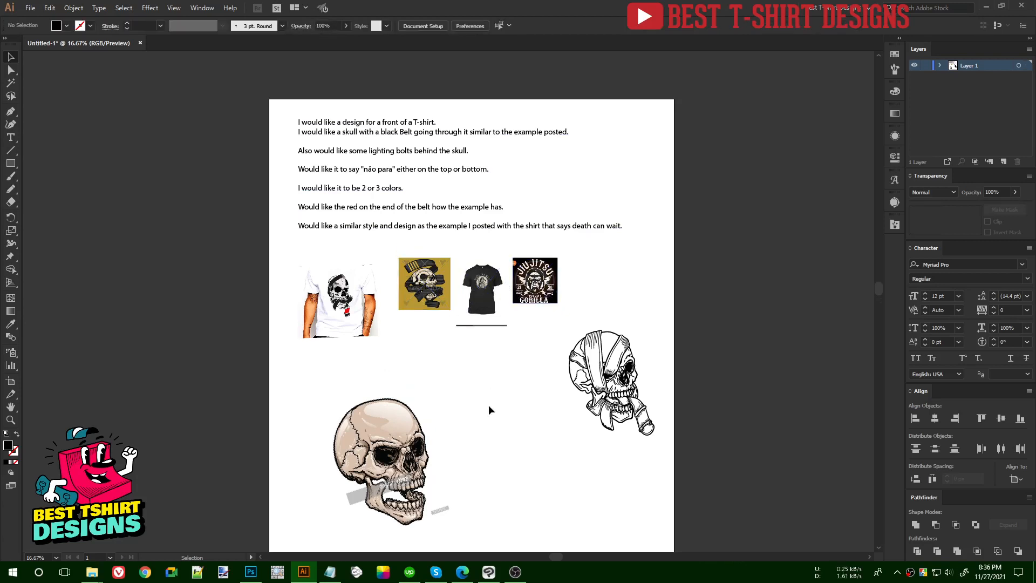
pyautogui.moveTo(526, 365); pyautogui.dragTo(434, 291)
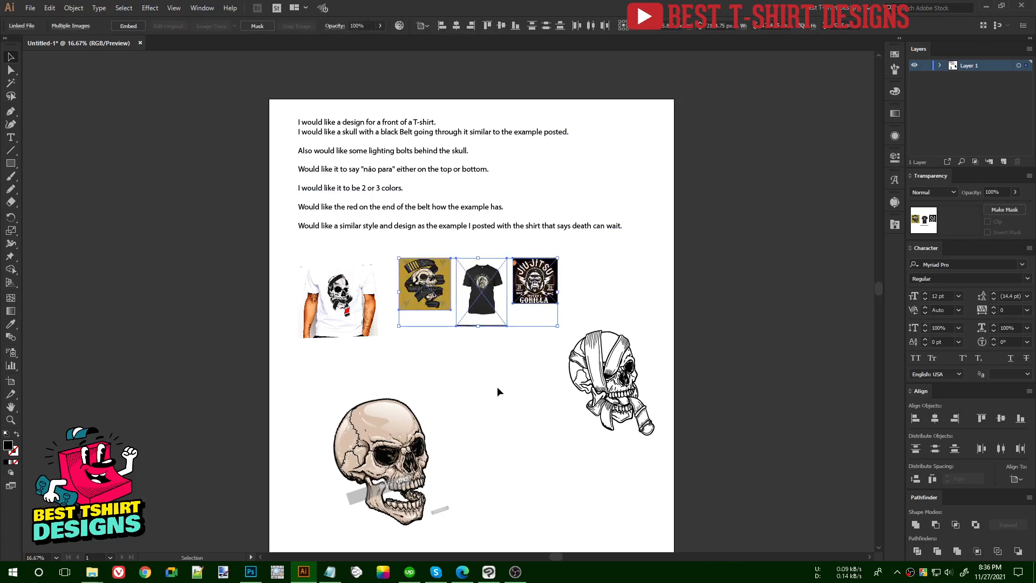
pyautogui.click(497, 386)
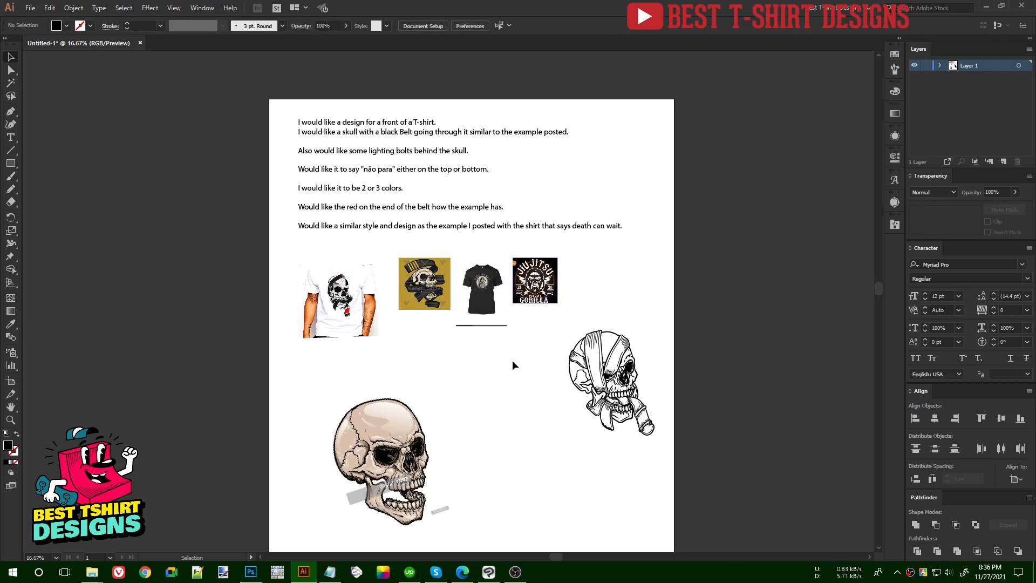
pyautogui.scroll(1, 513, 363)
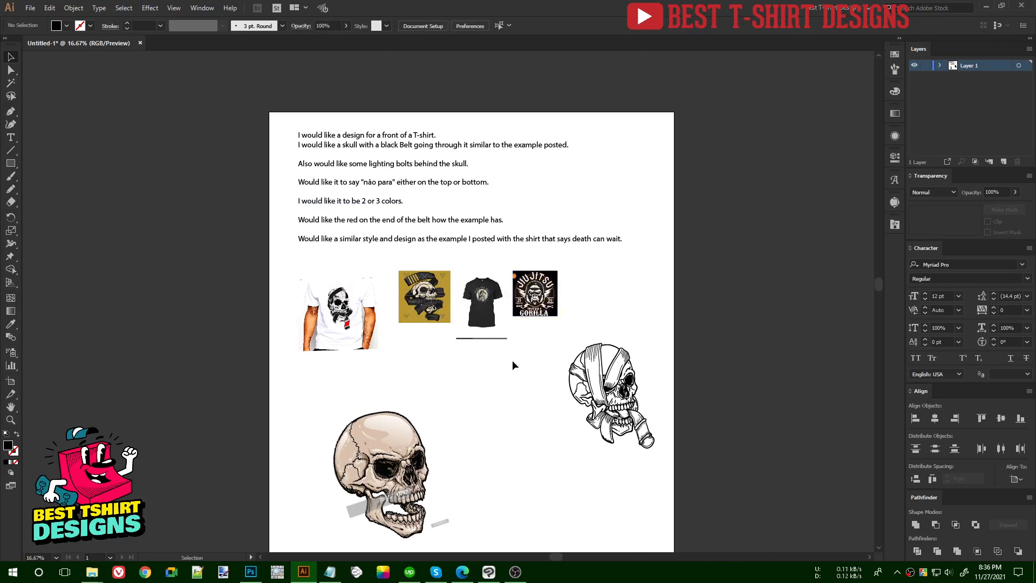
pyautogui.scroll(2, 513, 360)
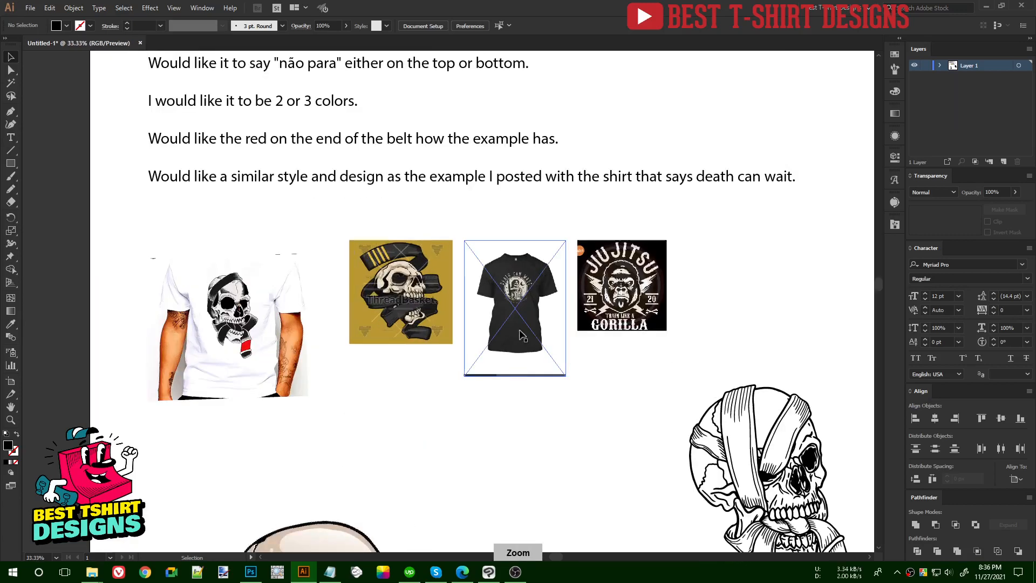
pyautogui.press('space')
pyautogui.moveTo(521, 240); pyautogui.dragTo(444, 372)
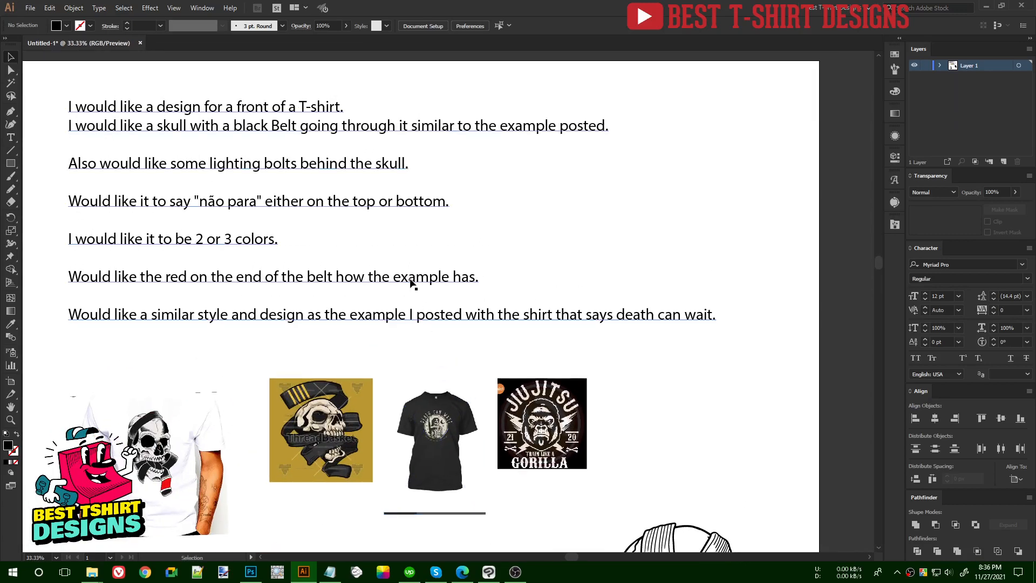
pyautogui.scroll(-2, 399, 194)
pyautogui.scroll(2, 399, 194)
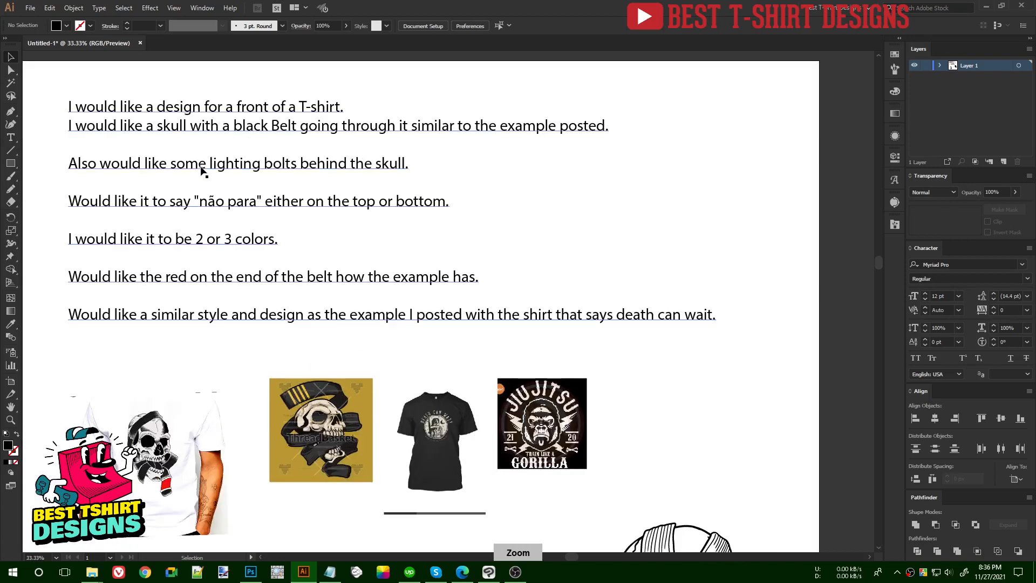
pyautogui.press('space')
pyautogui.moveTo(273, 161); pyautogui.dragTo(277, 184)
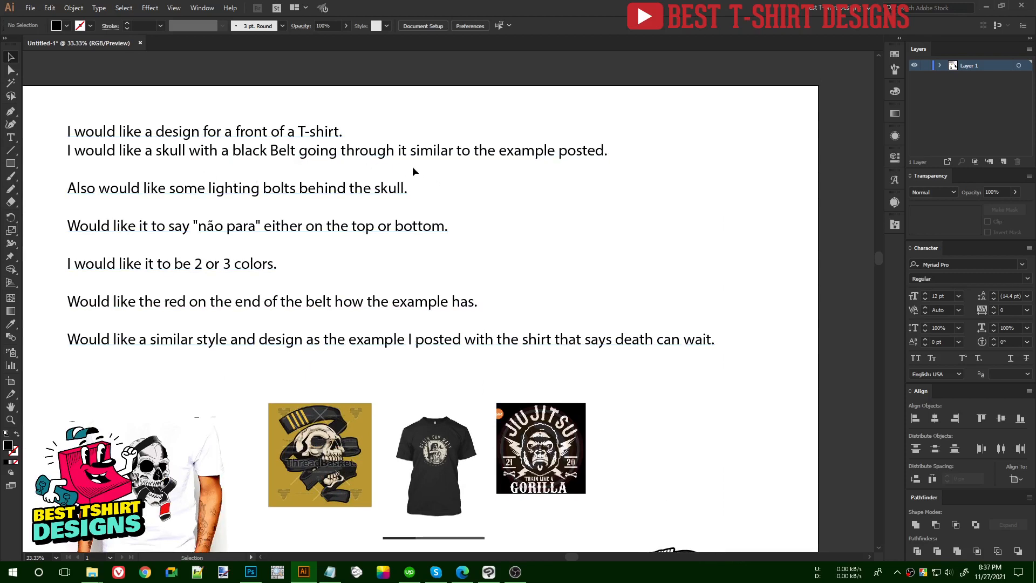
# Step: Examine the white T-shirt reference up close, studying how the black belt wraps around and through the skull
pyautogui.scroll(-2, 557, 160)
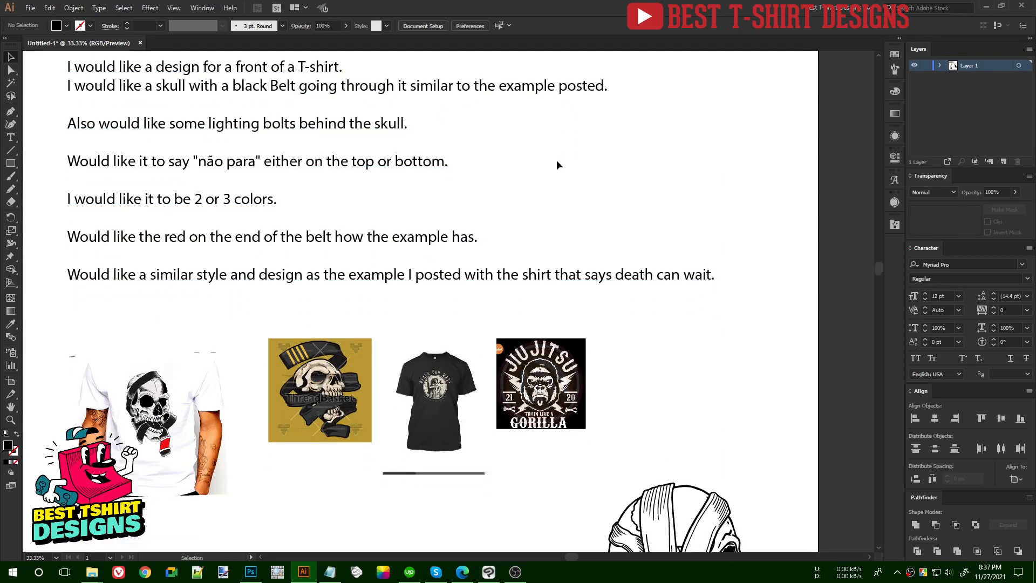
pyautogui.click(172, 415)
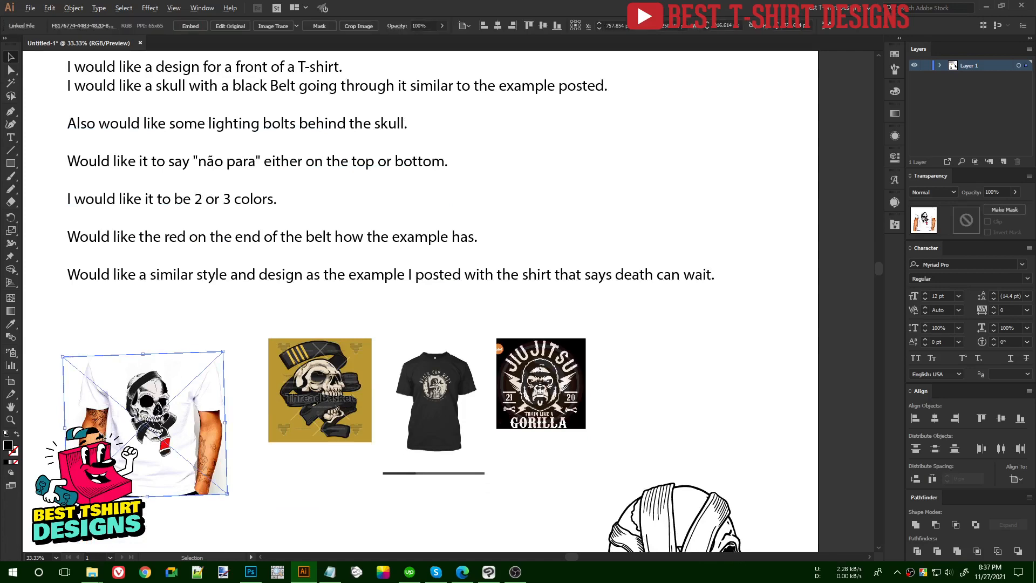
pyautogui.scroll(3, 105, 433)
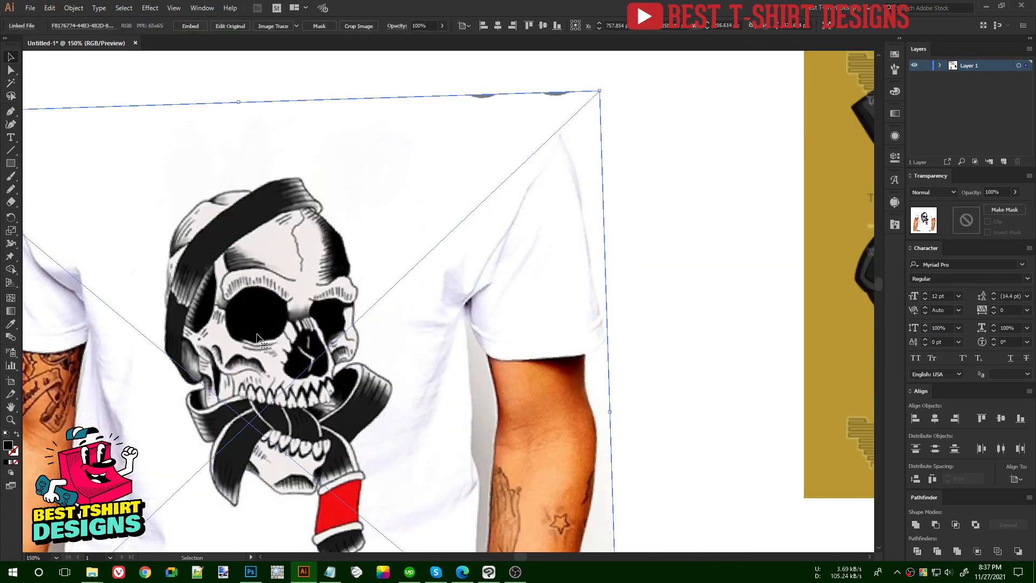
pyautogui.scroll(1, 210, 383)
pyautogui.scroll(-3, 341, 354)
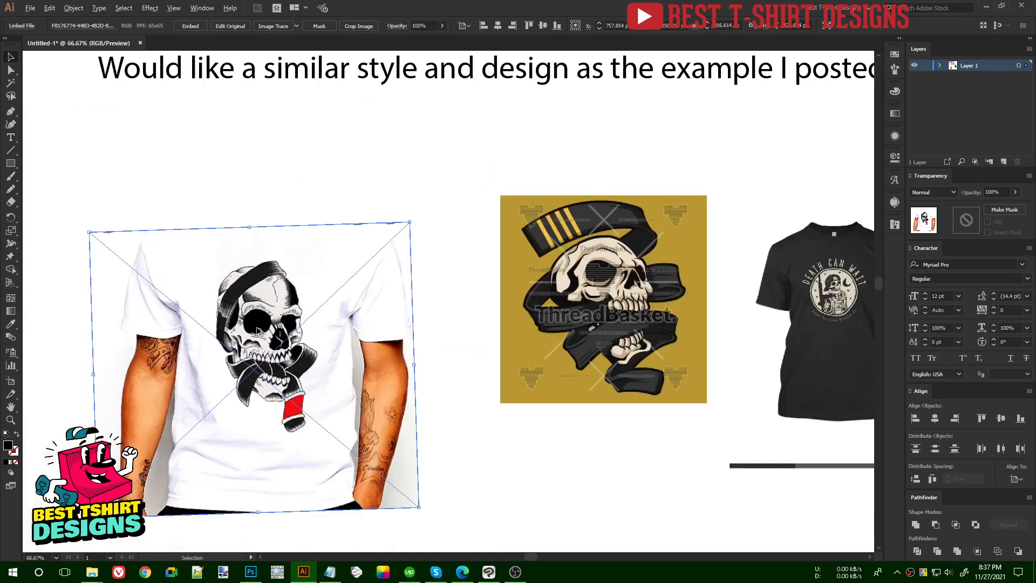
pyautogui.scroll(3, 320, 306)
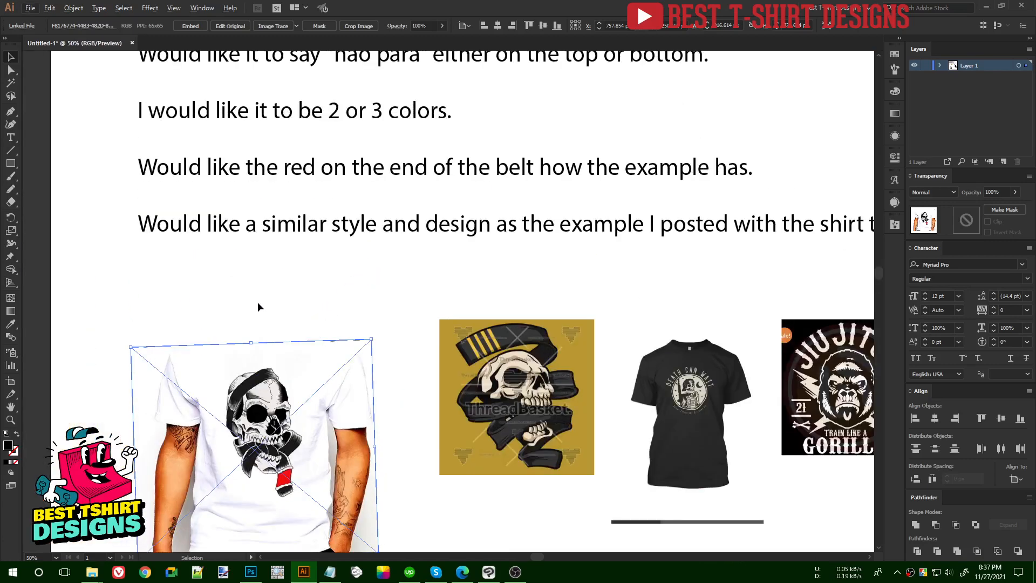
pyautogui.scroll(-1, 258, 302)
pyautogui.scroll(2, 290, 300)
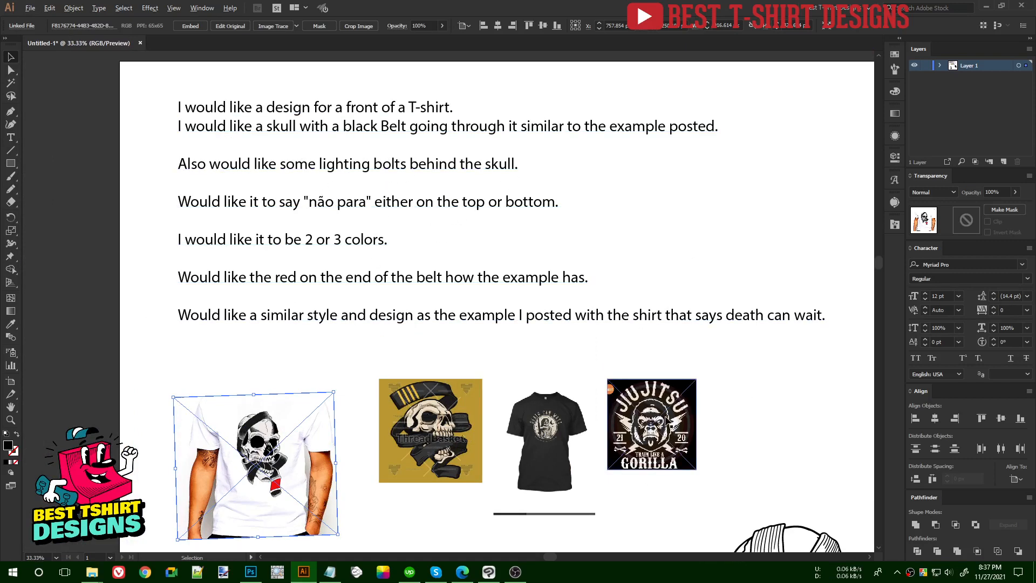
pyautogui.scroll(1, 223, 489)
pyautogui.scroll(1, 223, 489)
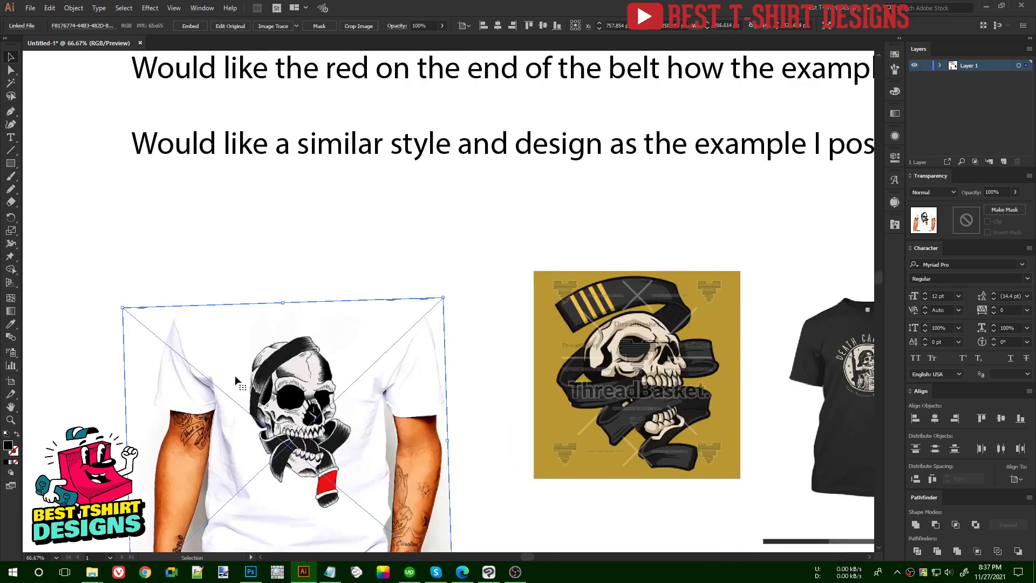
pyautogui.scroll(-2, 173, 380)
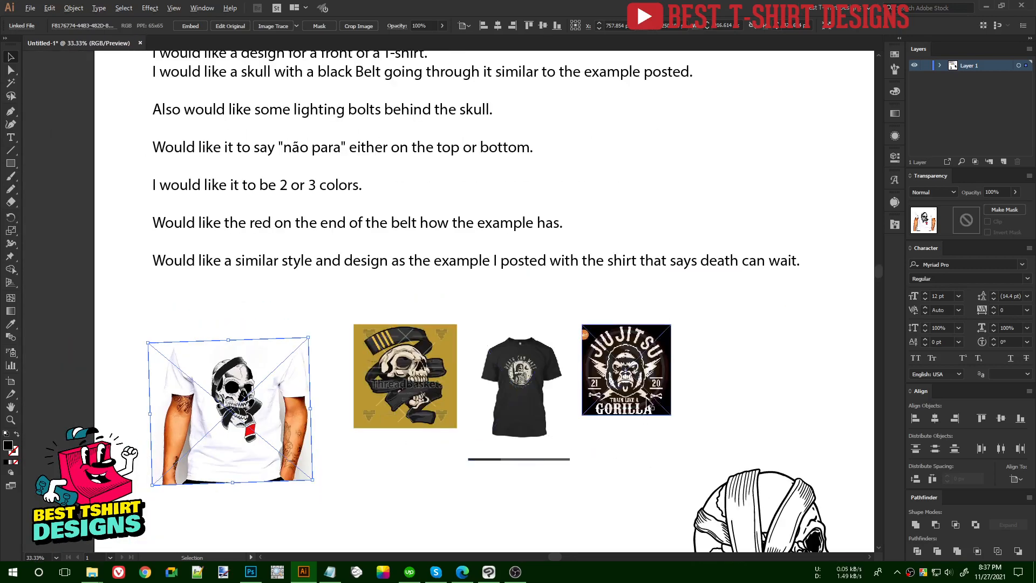
# Step: Examine the lightning bolts in the Jiu Jitsu Gorilla reference image
pyautogui.scroll(4, 660, 380)
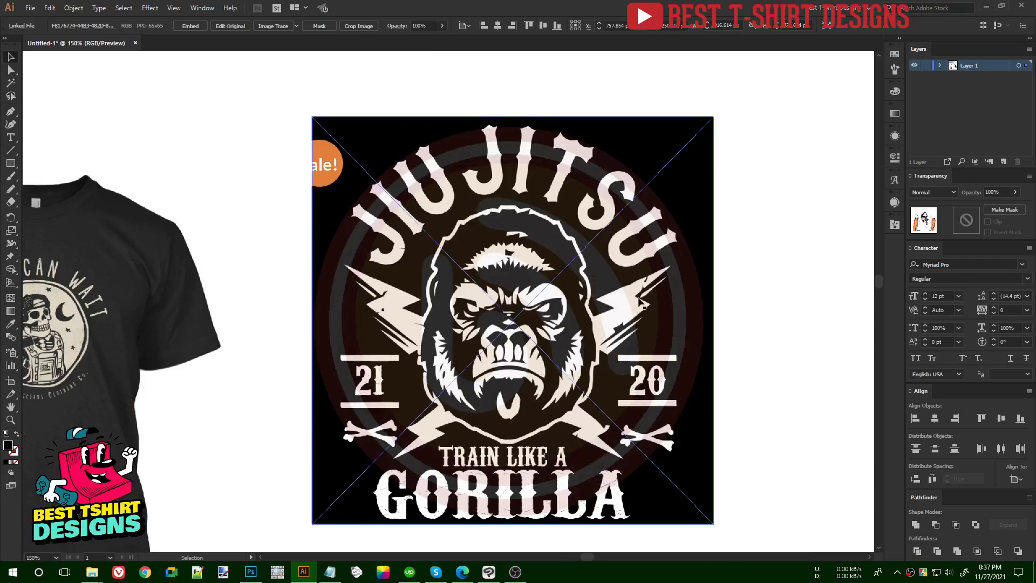
pyautogui.scroll(-3, 630, 320)
pyautogui.scroll(-1, 630, 321)
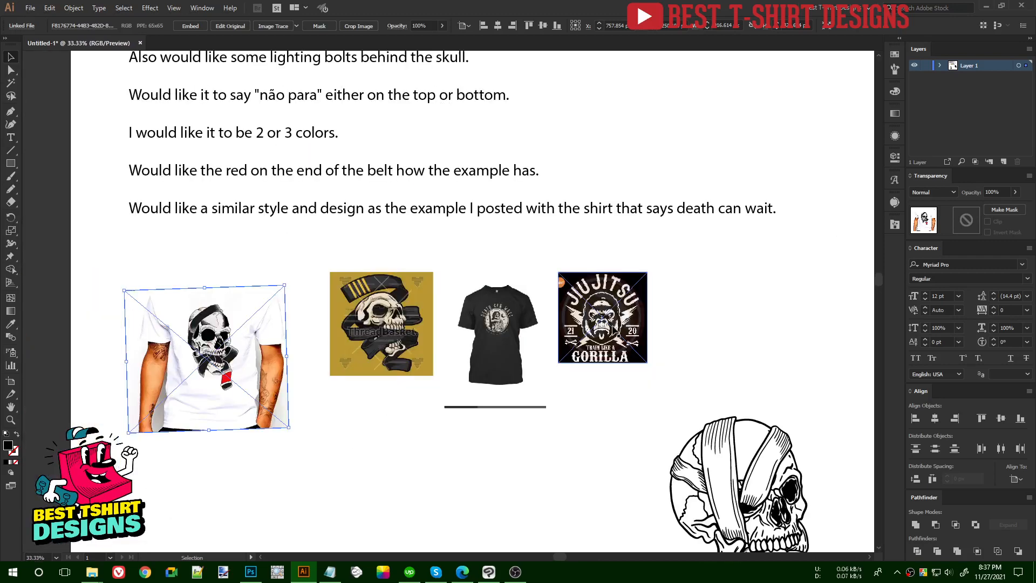
pyautogui.scroll(3, 610, 319)
pyautogui.scroll(-2, 599, 394)
pyautogui.scroll(-1, 600, 393)
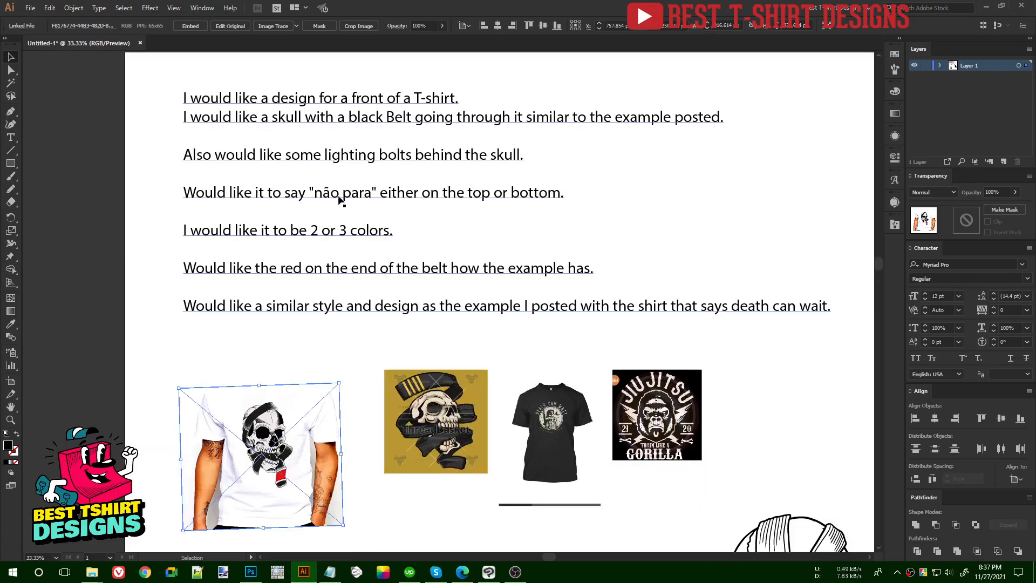
# Step: Review the brief's "não para" wording, color limit and red belt-end request, and inspect the belt end on the white T-shirt reference
pyautogui.doubleClick(318, 197)
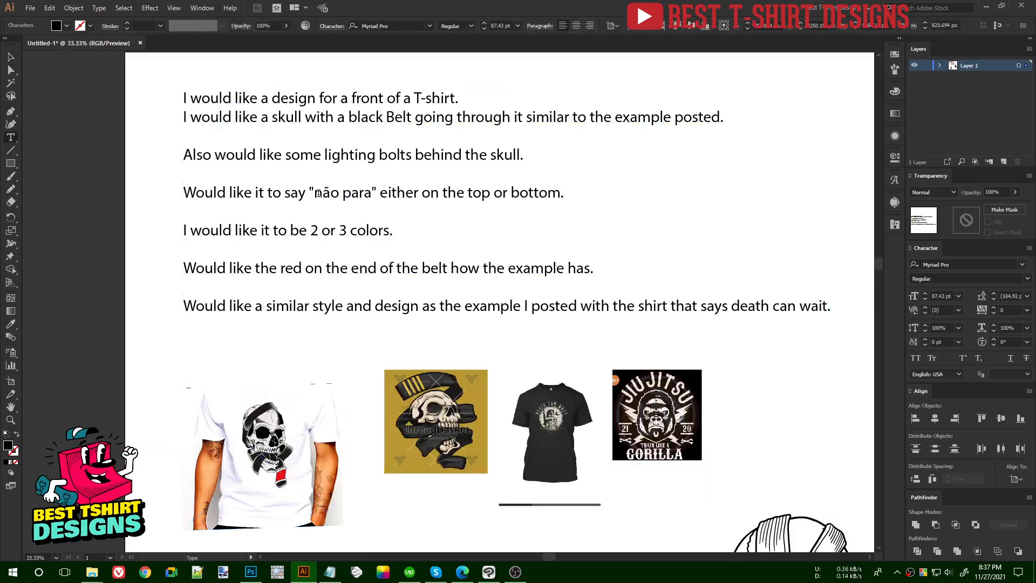
pyautogui.moveTo(315, 193); pyautogui.dragTo(365, 194)
pyautogui.click(364, 194)
pyautogui.click(10, 56)
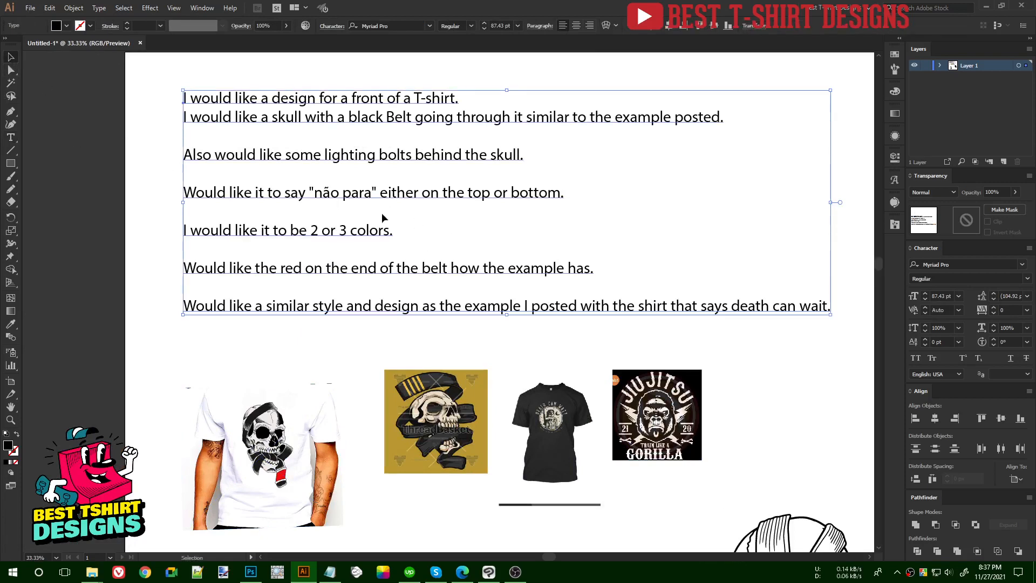
pyautogui.click(463, 213)
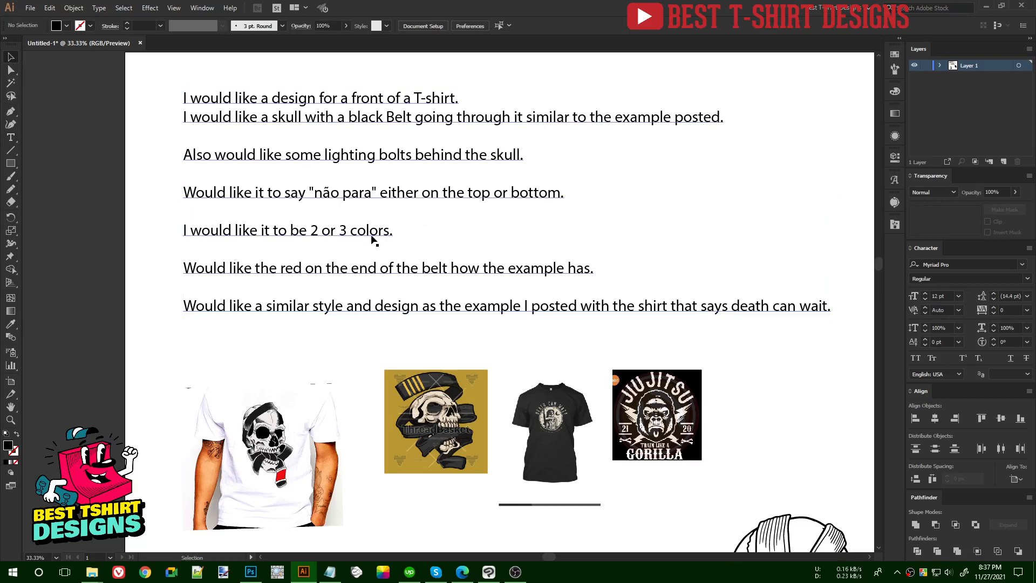
pyautogui.scroll(-1, 400, 276)
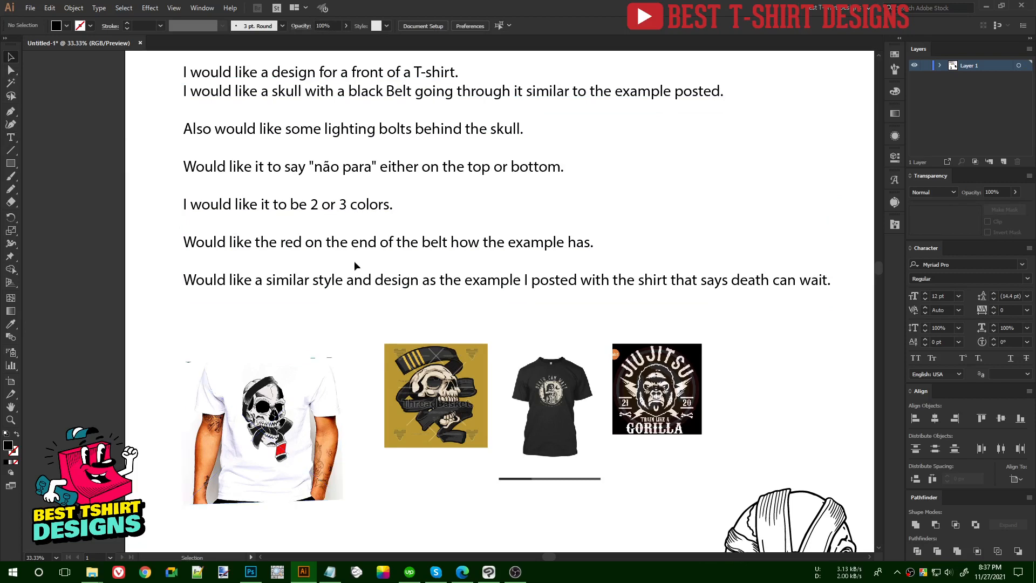
pyautogui.scroll(1, 354, 260)
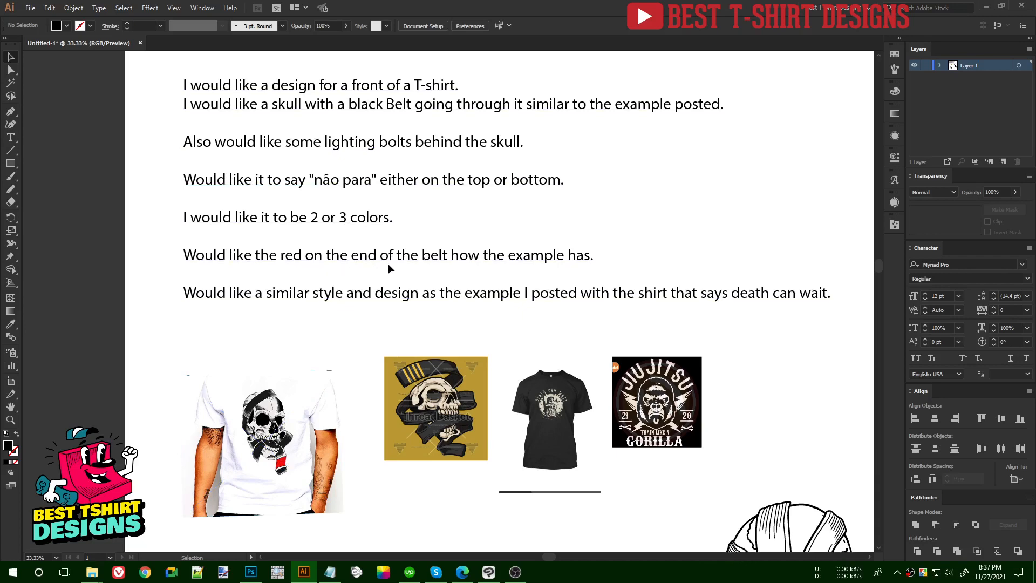
pyautogui.scroll(-5, 316, 413)
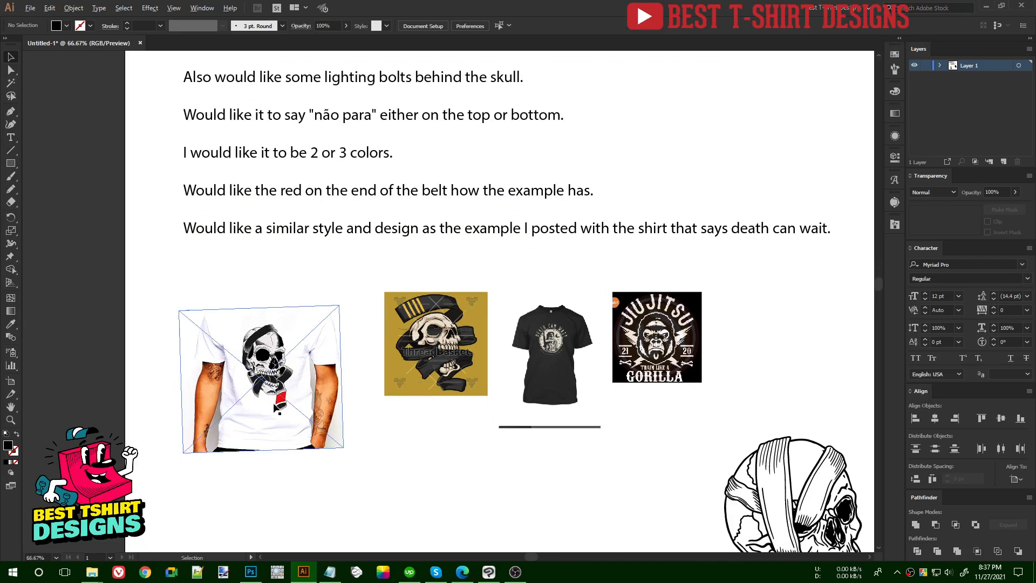
pyautogui.scroll(4, 274, 405)
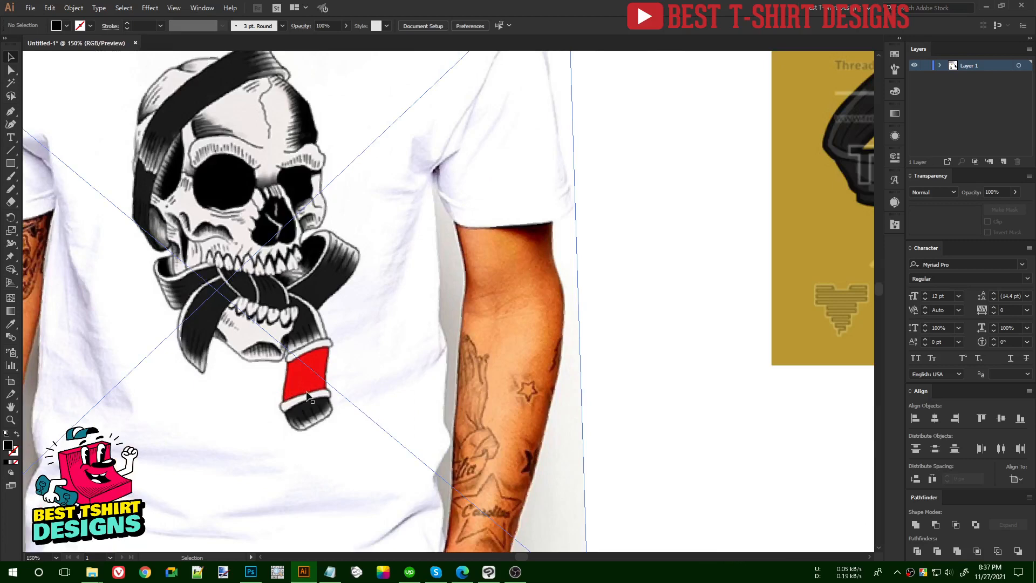
pyautogui.scroll(-4, 307, 409)
pyautogui.scroll(-1, 308, 414)
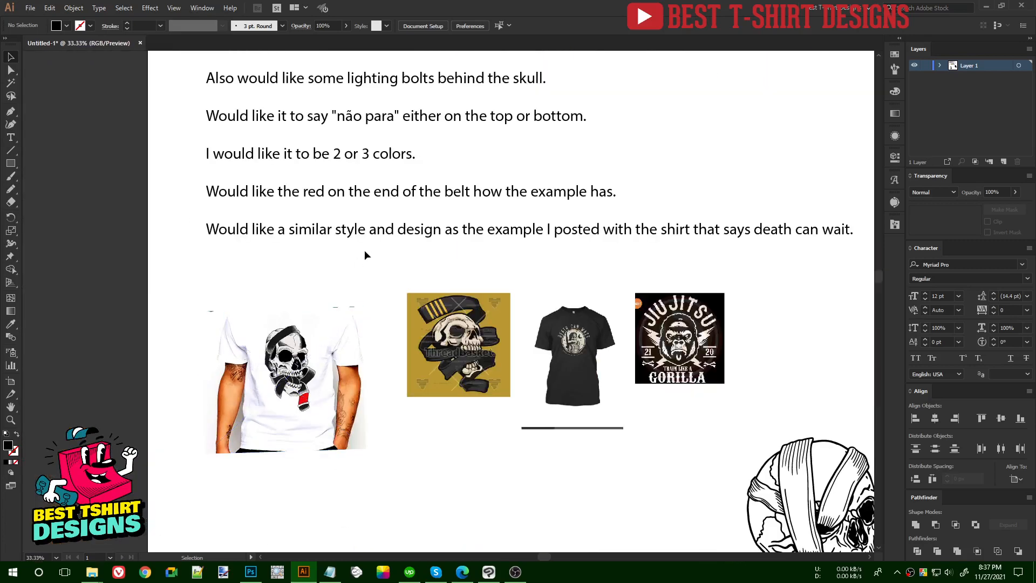
pyautogui.scroll(1, 364, 250)
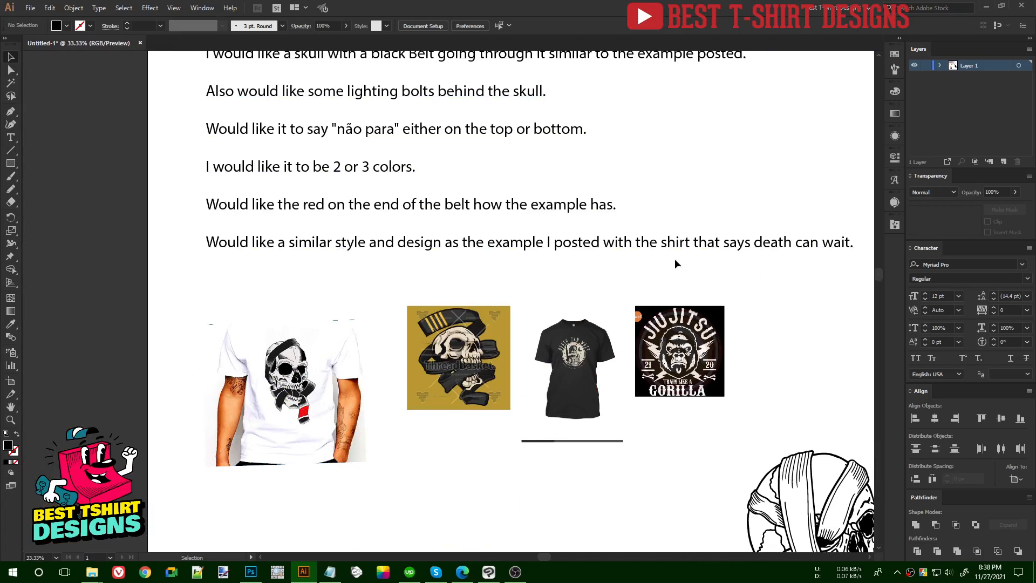
# Step: Examine the style and lettering layout of the "Death Can Wait" black T-shirt reference up close
pyautogui.scroll(5, 506, 345)
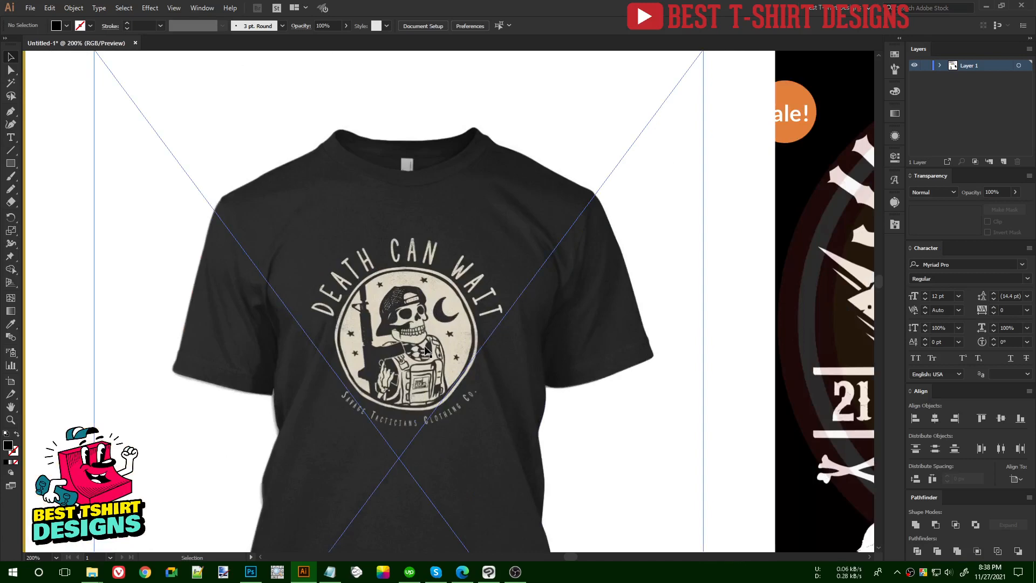
pyautogui.scroll(1, 422, 343)
pyautogui.scroll(-2, 426, 342)
pyautogui.scroll(3, 447, 337)
pyautogui.scroll(-2, 444, 330)
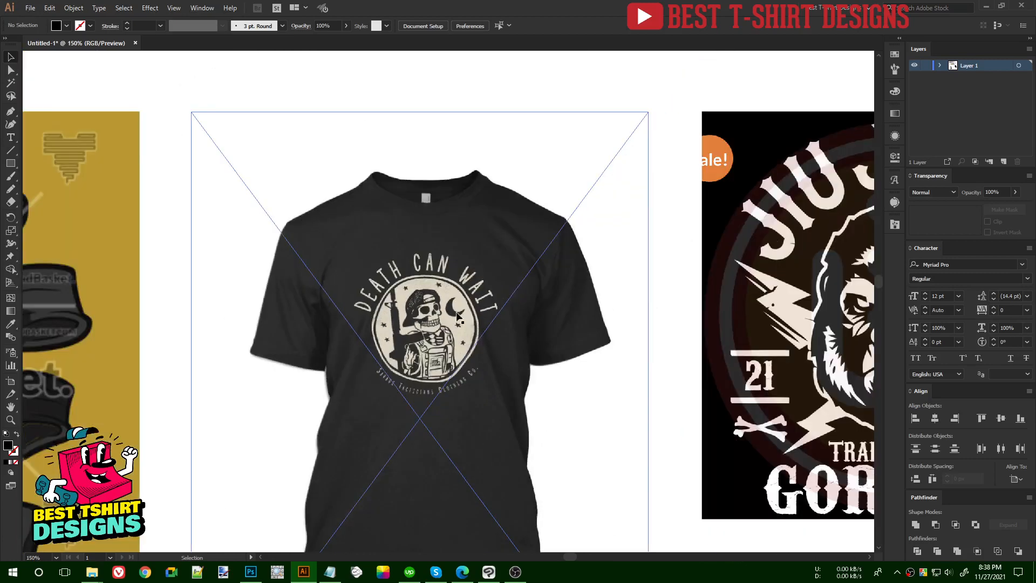
pyautogui.scroll(2, 440, 322)
pyautogui.scroll(-1, 413, 310)
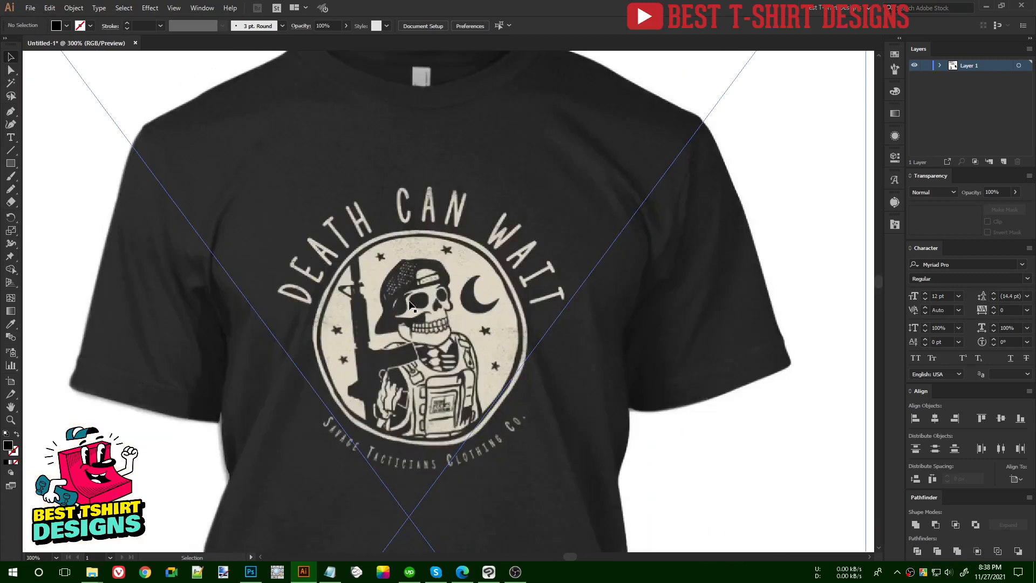
pyautogui.scroll(-3, 405, 302)
pyautogui.scroll(-1, 409, 278)
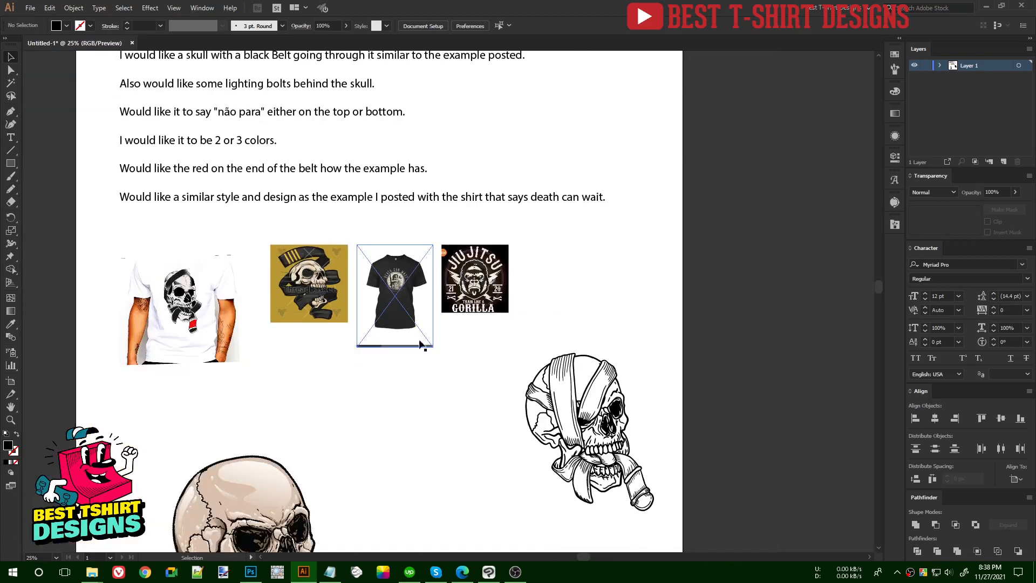
# Step: Examine the black-and-white line drawing of the belt-wrapped skull beside the reference images
pyautogui.scroll(-1, 428, 358)
pyautogui.scroll(-1, 444, 351)
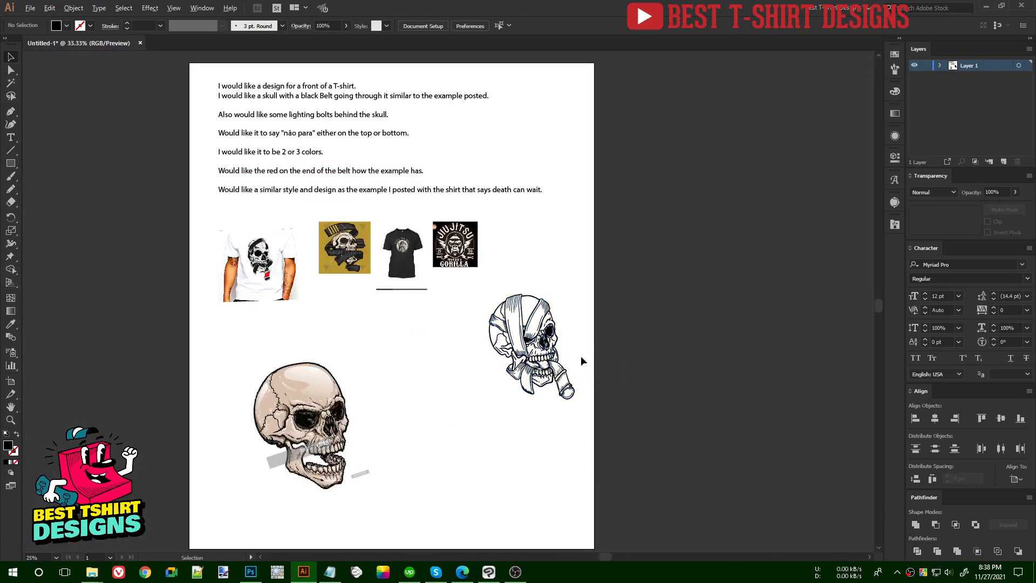
pyautogui.scroll(4, 580, 355)
pyautogui.scroll(-2, 580, 354)
pyautogui.scroll(1, 542, 347)
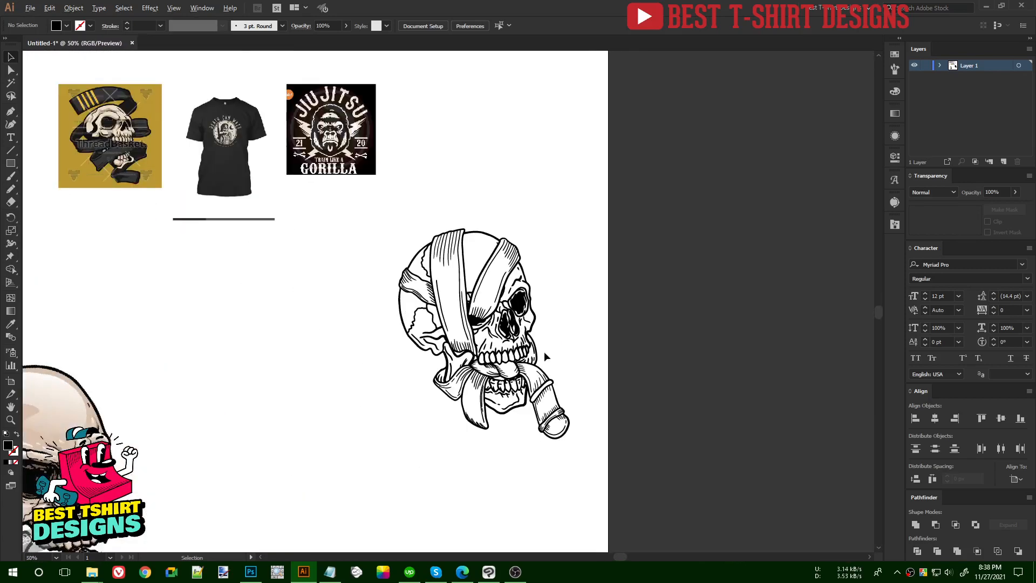
pyautogui.scroll(-1, 588, 302)
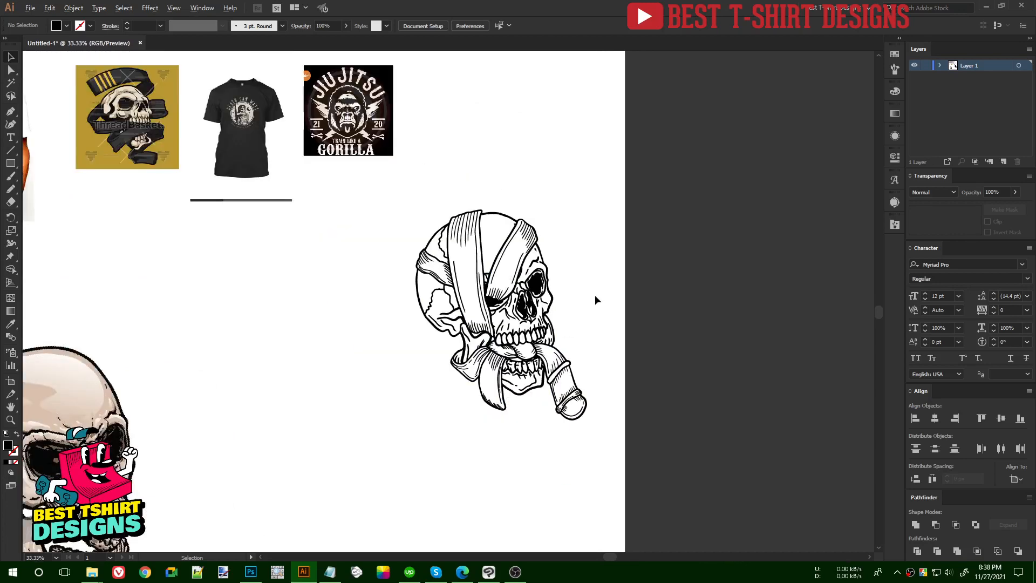
# Step: Compare the colored open-jaw skull reference with the belt-wrapped skull line drawing
pyautogui.scroll(-1, 593, 284)
pyautogui.scroll(1, 140, 481)
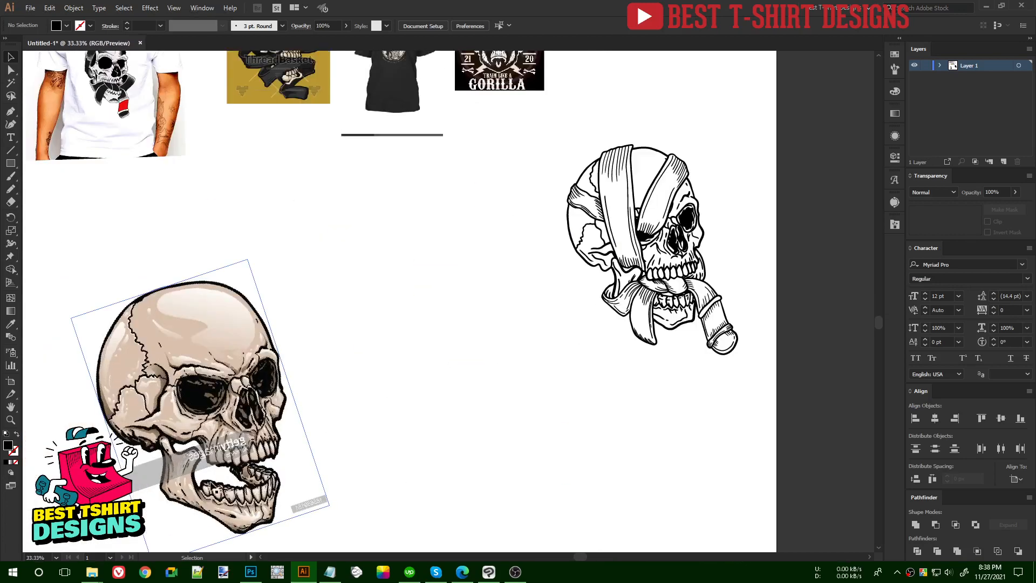
pyautogui.scroll(-1, 222, 447)
pyautogui.moveTo(365, 289); pyautogui.dragTo(183, 441)
pyautogui.click(568, 360)
pyautogui.scroll(1, 568, 355)
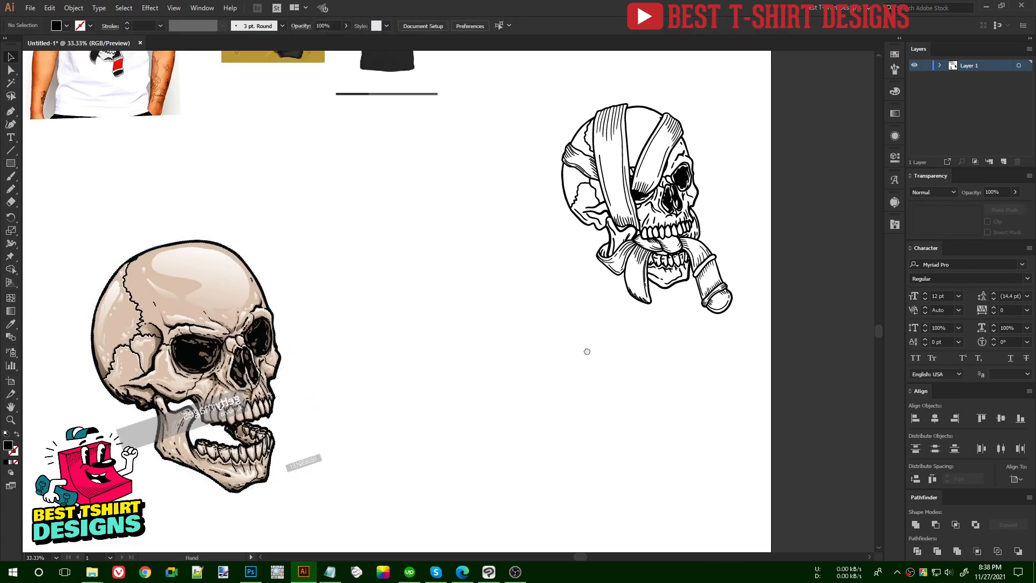
pyautogui.scroll(-1, 501, 324)
# Step: Overlay the white T-shirt reference on the colored skull, enlarged, rotated to match the skull's tilt and set to 50% opacity
pyautogui.click(245, 343)
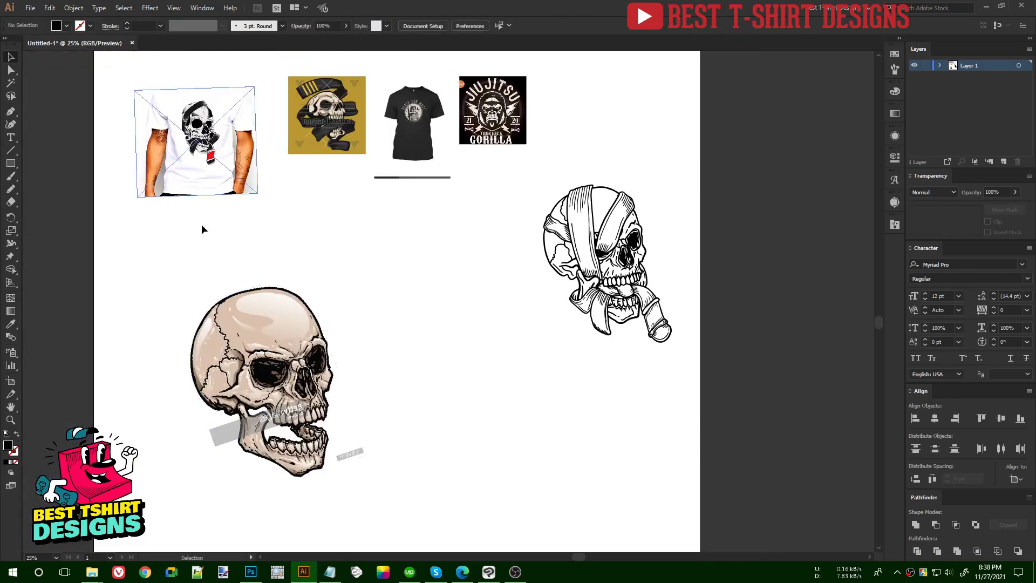
pyautogui.moveTo(258, 141); pyautogui.dragTo(460, 410)
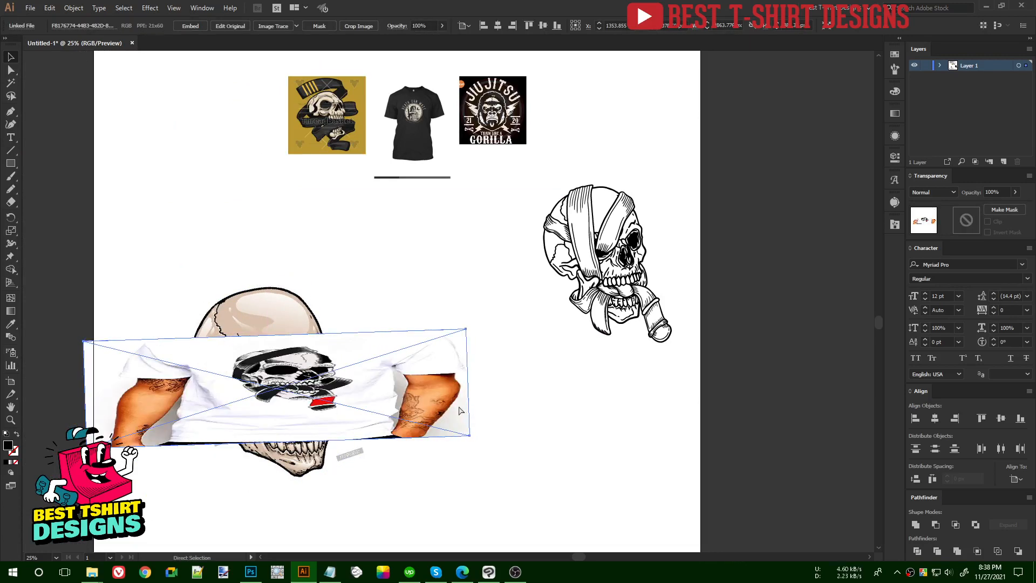
pyautogui.hotkey('ctrl', 'z')
pyautogui.moveTo(342, 387); pyautogui.dragTo(443, 384)
pyautogui.scroll(-5, 417, 24)
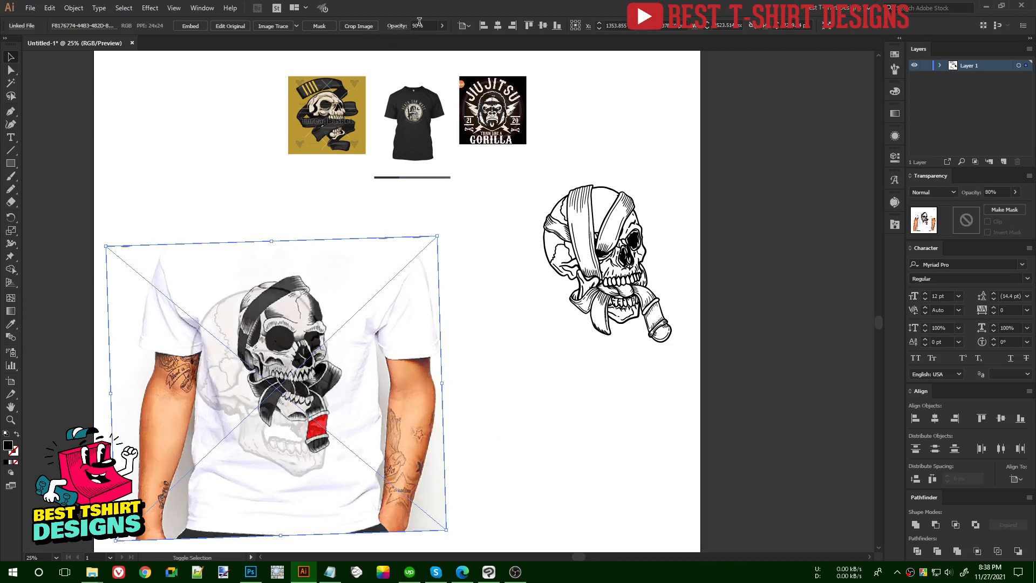
pyautogui.moveTo(442, 372); pyautogui.dragTo(422, 381)
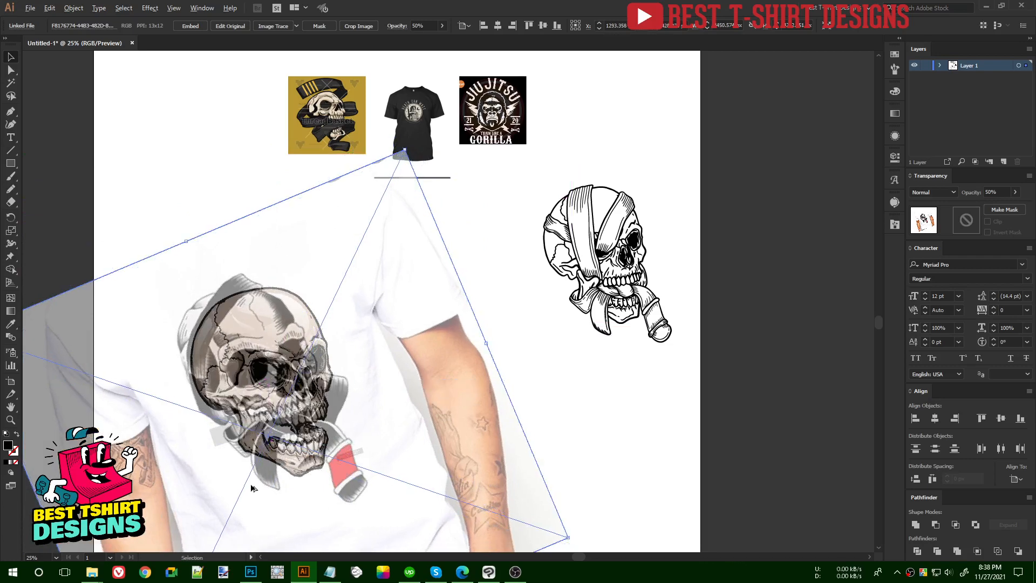
pyautogui.scroll(2, 254, 484)
pyautogui.scroll(-2, 242, 446)
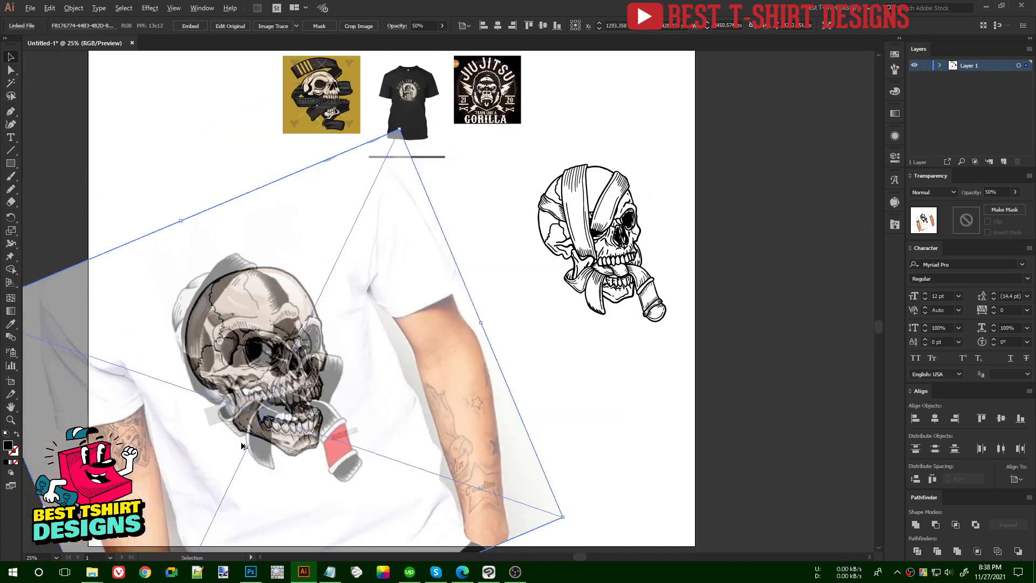
pyautogui.click(546, 361)
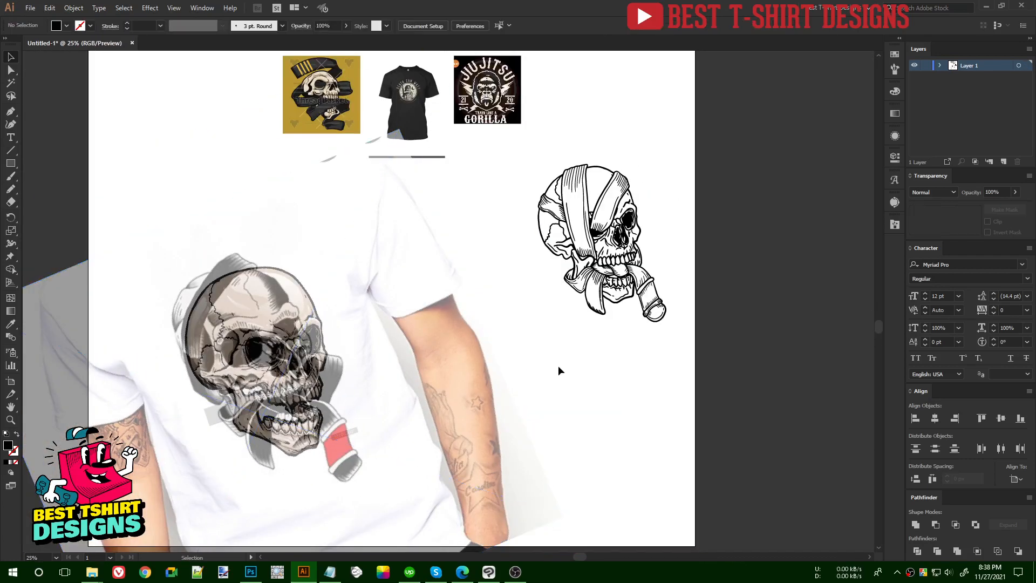
# Step: Switch to Clip Studio Paint and make the white Paper layer visible behind the skull line drawing
pyautogui.click(488, 572)
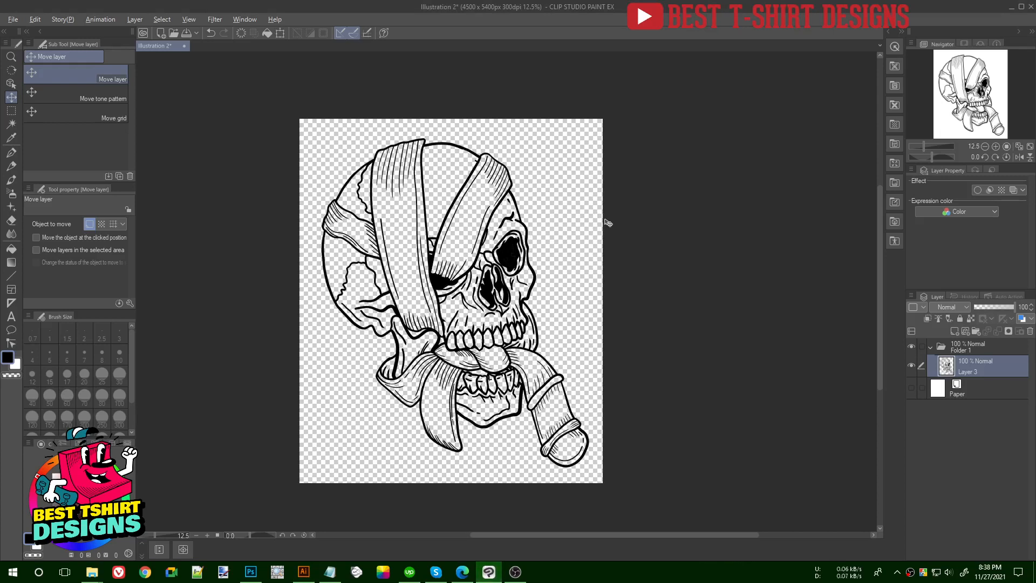
pyautogui.scroll(1, 606, 223)
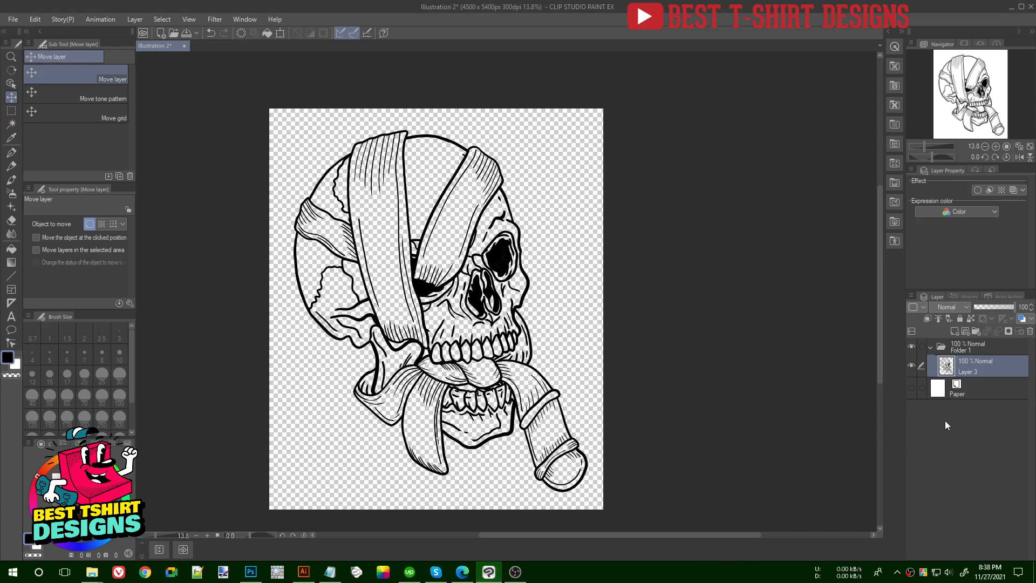
pyautogui.click(911, 386)
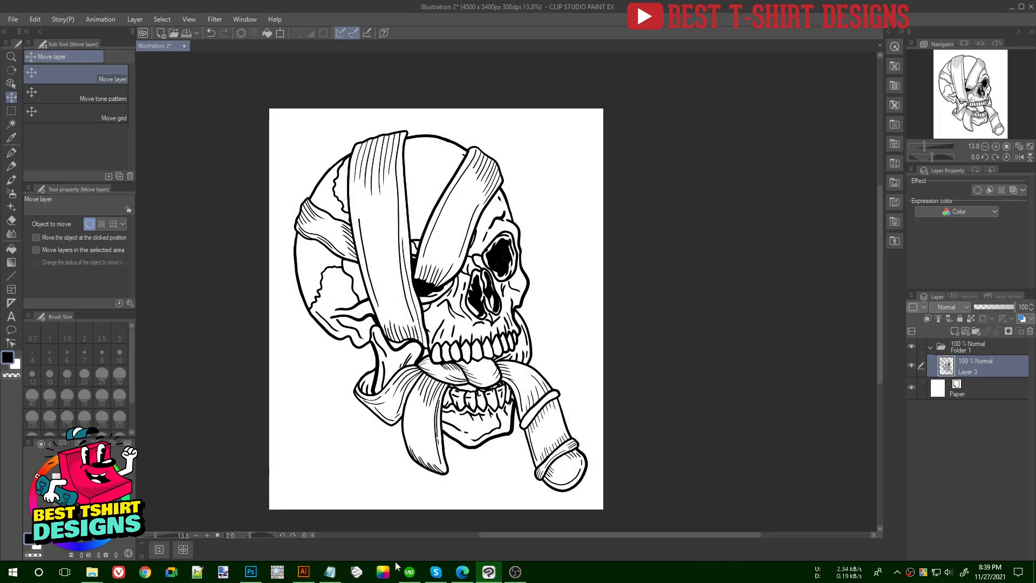
# Step: Return to Illustrator, move the colored skull image off the artboard and place the faded T-shirt reference alone below the small references
pyautogui.click(304, 571)
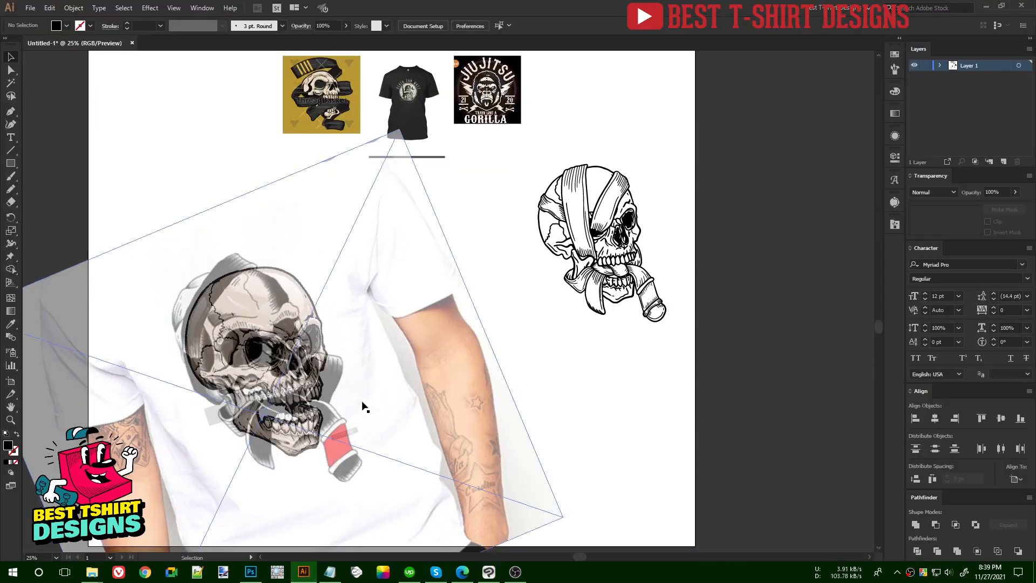
pyautogui.scroll(-3, 363, 407)
pyautogui.scroll(2, 518, 435)
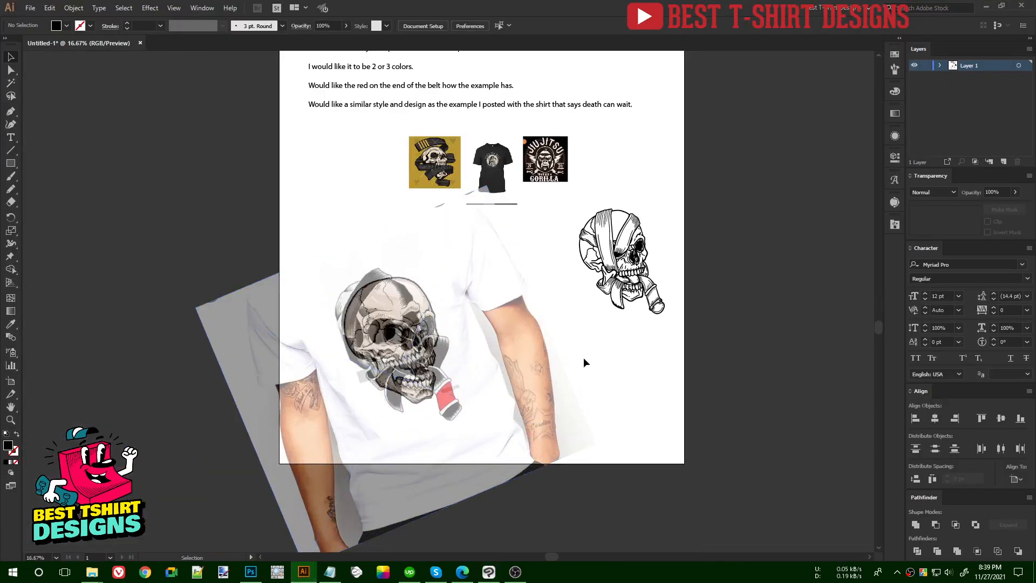
pyautogui.moveTo(584, 357); pyautogui.dragTo(359, 386)
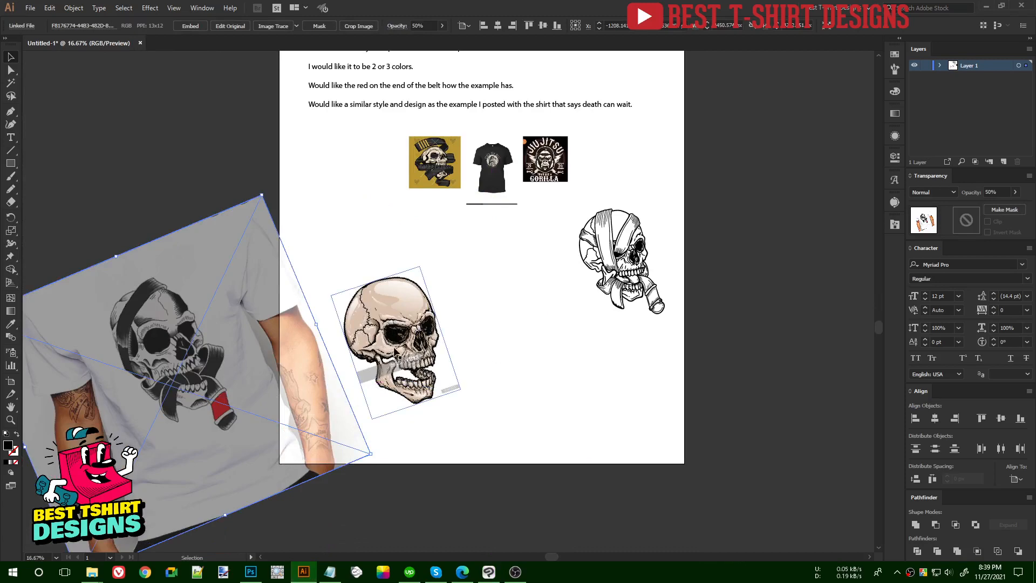
pyautogui.scroll(2, 395, 351)
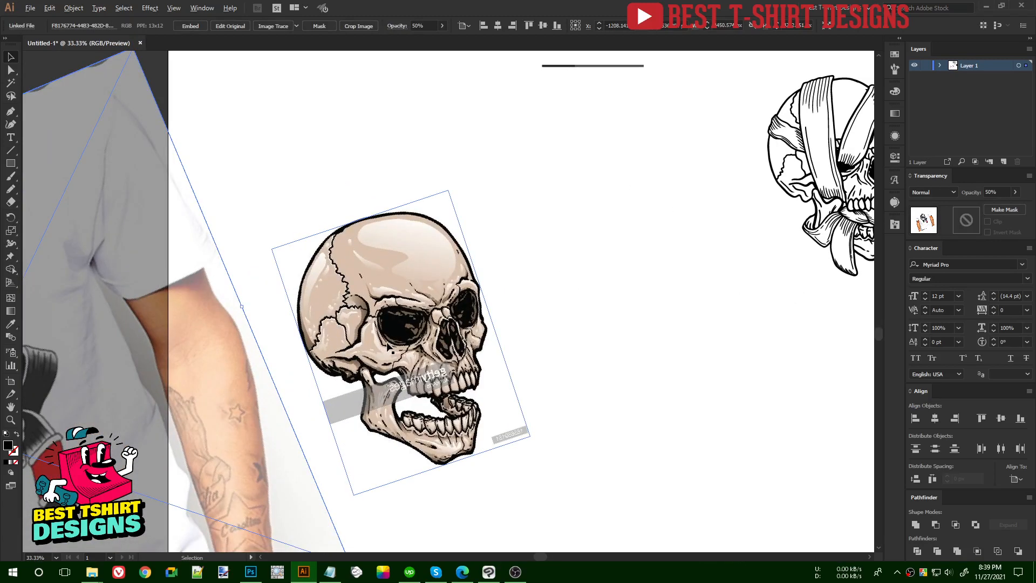
pyautogui.scroll(-2, 410, 354)
pyautogui.moveTo(410, 353); pyautogui.dragTo(168, 177)
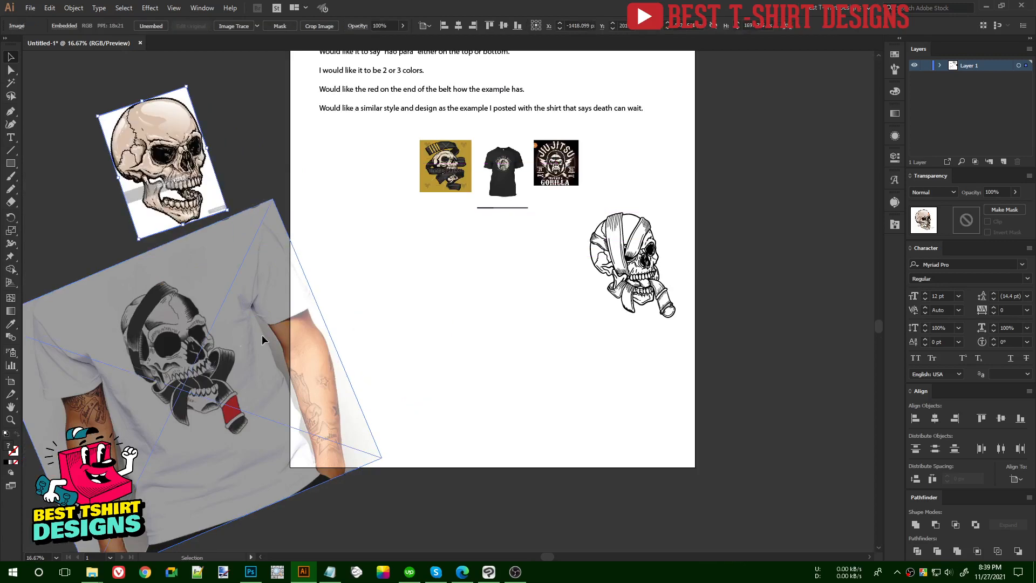
pyautogui.moveTo(261, 339); pyautogui.dragTo(470, 361)
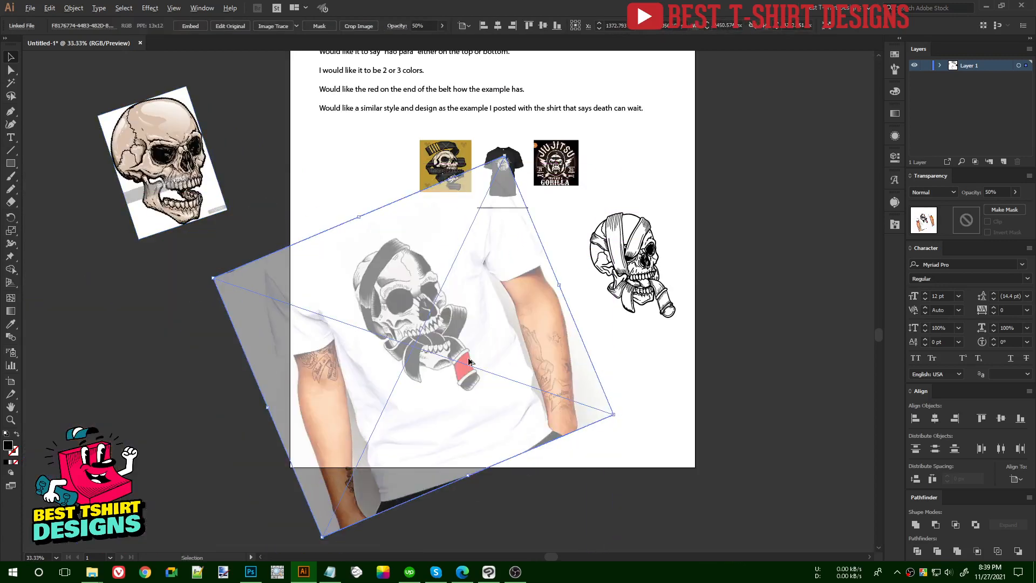
# Step: Set the 10 pt Round calligraphic brush's size to vary by Pressure with a 10 pt variation
pyautogui.scroll(2, 470, 362)
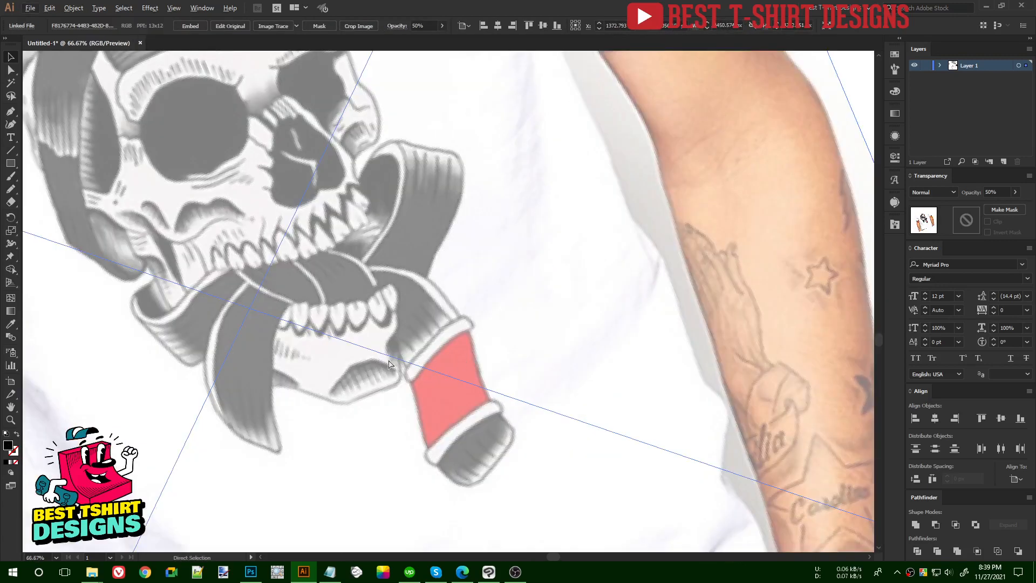
pyautogui.hotkey('ctrl', 'shift', 'a')
pyautogui.scroll(1, 388, 360)
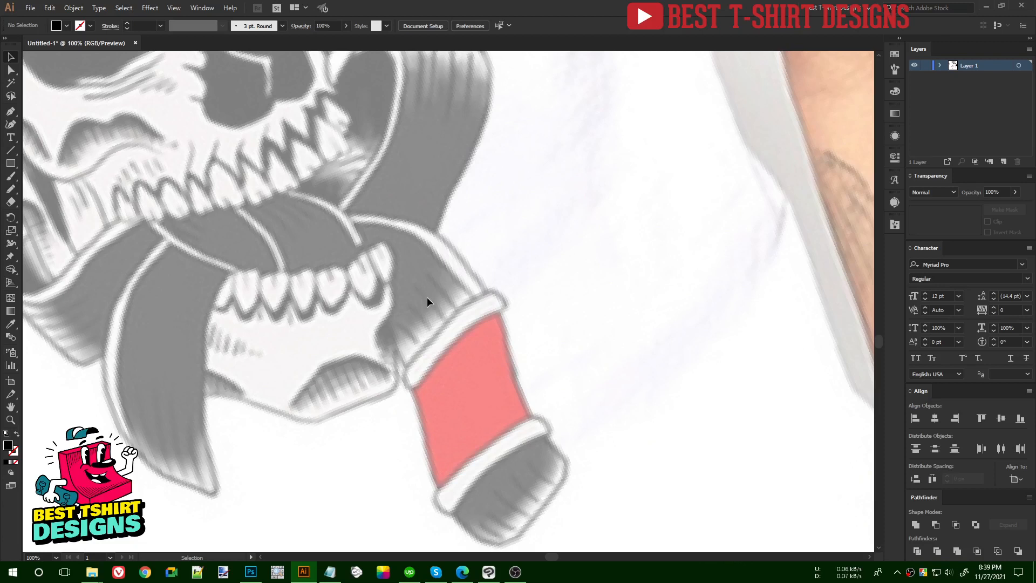
pyautogui.click(255, 27)
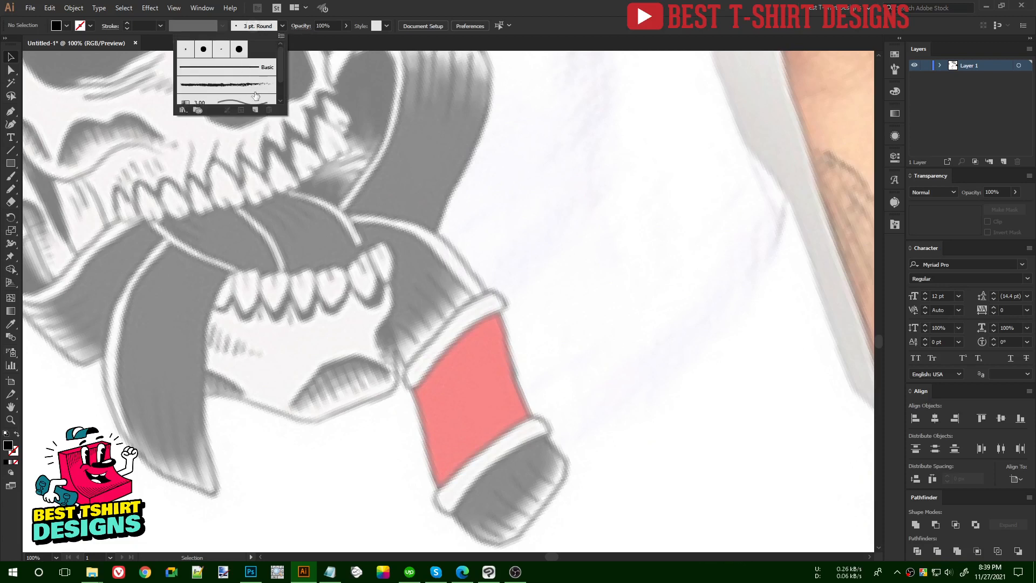
pyautogui.doubleClick(203, 50)
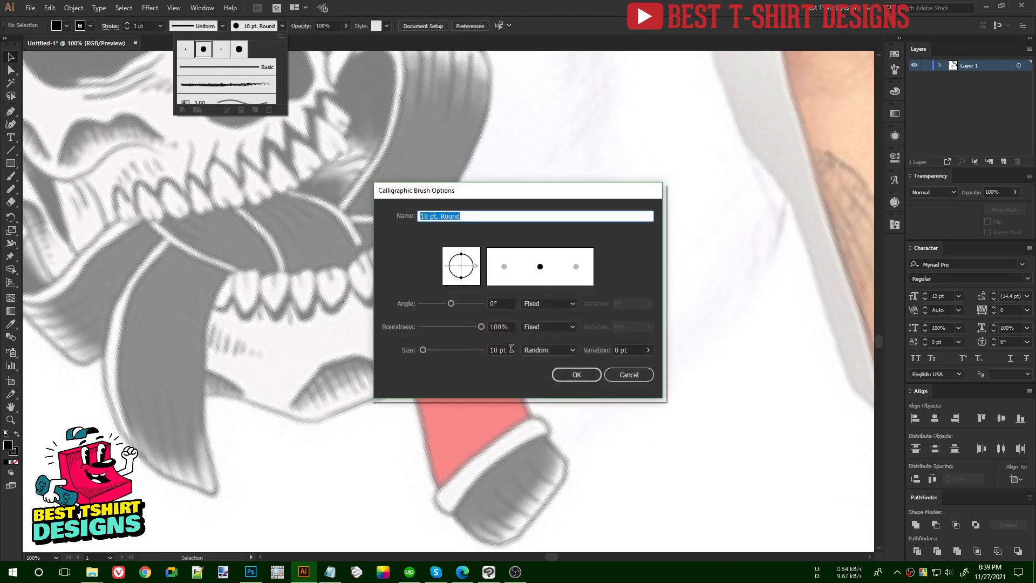
pyautogui.click(535, 350)
pyautogui.click(541, 380)
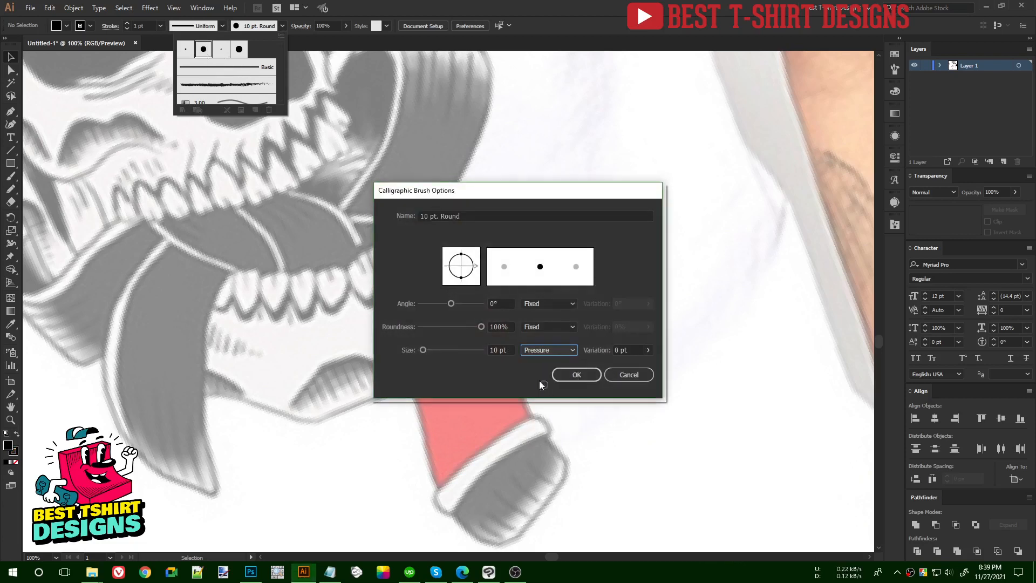
pyautogui.doubleClick(617, 350)
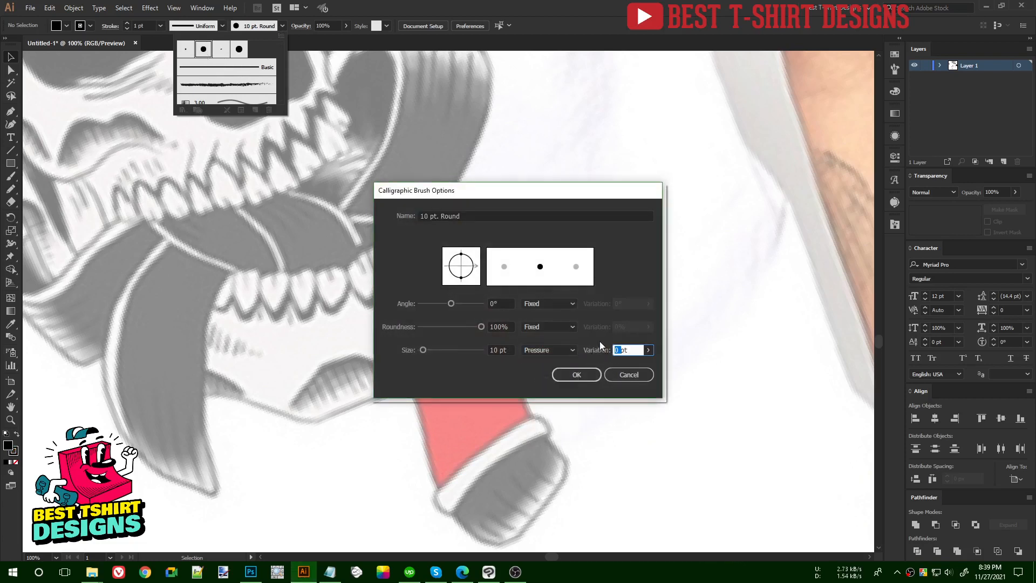
pyautogui.write('10')
pyautogui.click(577, 375)
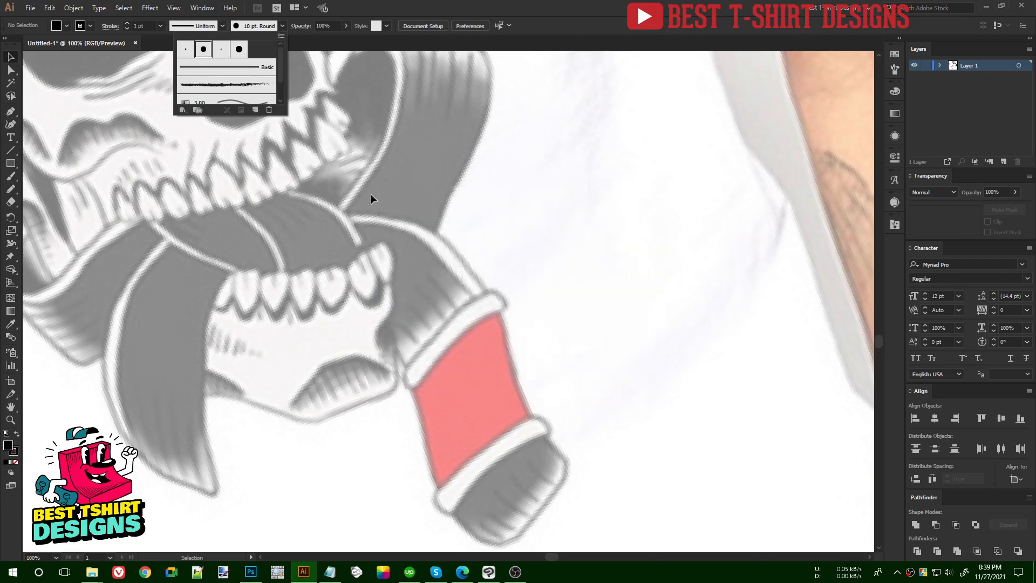
pyautogui.click(538, 300)
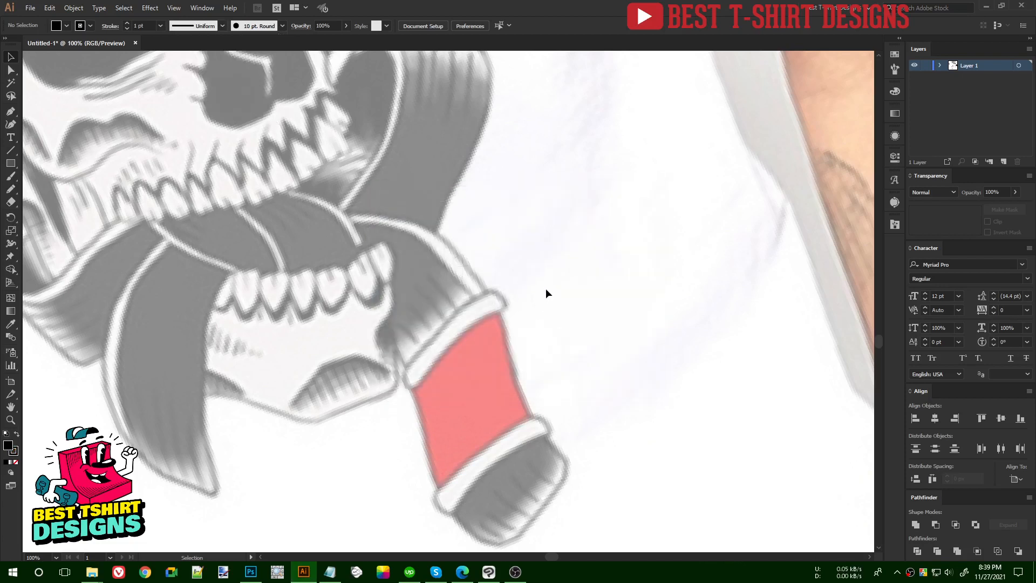
# Step: Trace the sides of the red belt section and the white band below it with the Paintbrush, adding short shading strokes to the band
pyautogui.press('b')
pyautogui.moveTo(498, 312); pyautogui.dragTo(536, 415)
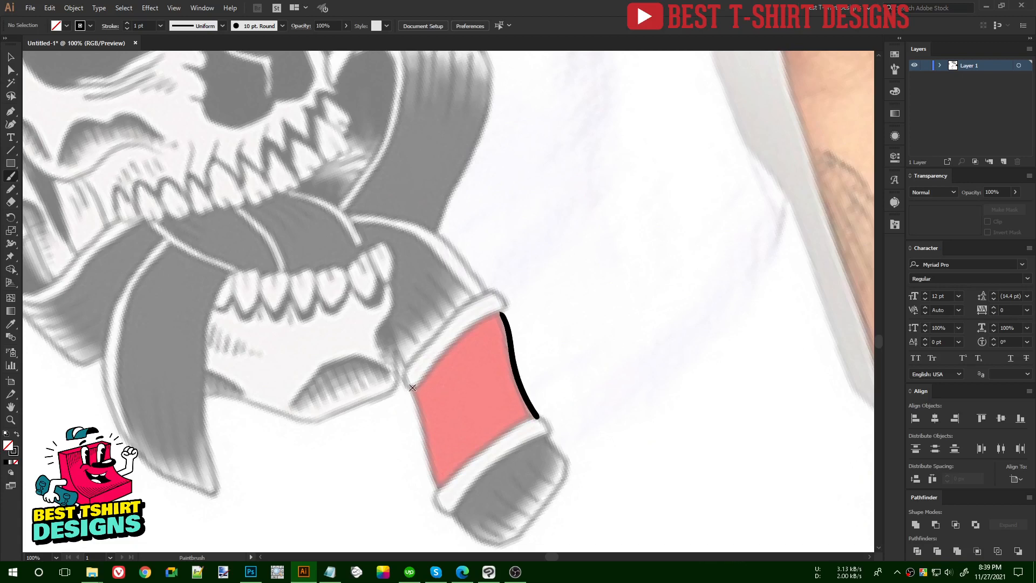
pyautogui.moveTo(411, 387)
pyautogui.mouseDown()
pyautogui.moveTo(430, 467)
pyautogui.moveTo(439, 481)
pyautogui.moveTo(452, 472)
pyautogui.moveTo(438, 487)
pyautogui.moveTo(441, 508)
pyautogui.moveTo(453, 511)
pyautogui.moveTo(474, 480)
pyautogui.moveTo(547, 425)
pyautogui.moveTo(533, 417)
pyautogui.moveTo(507, 429)
pyautogui.mouseUp()
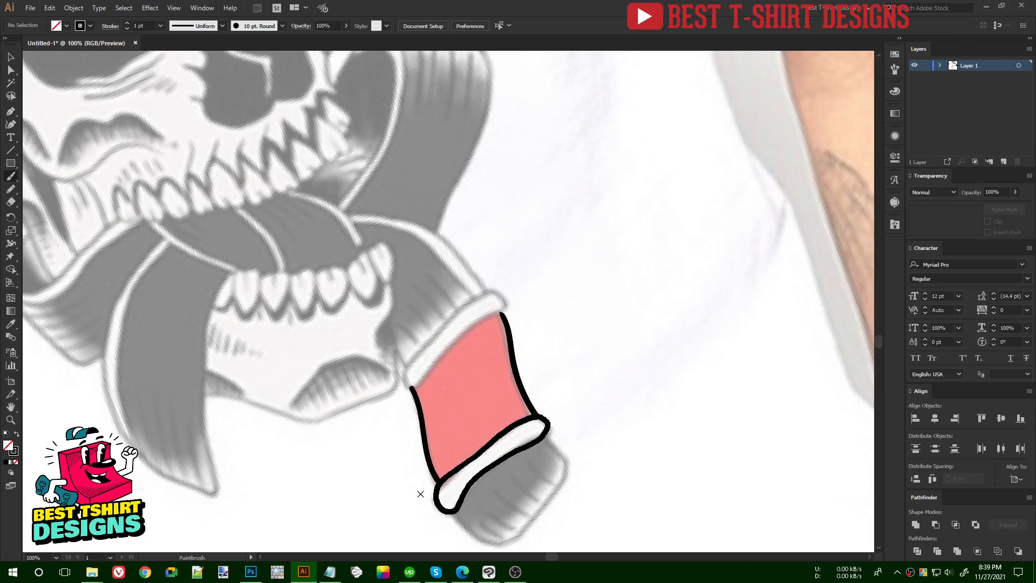
pyautogui.moveTo(448, 509); pyautogui.dragTo(456, 487)
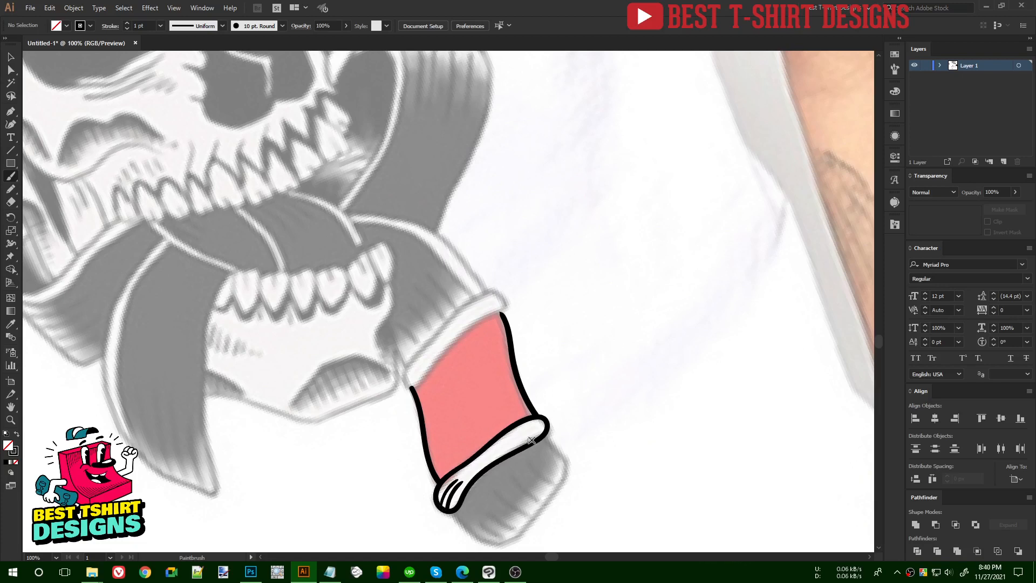
# Step: Trace the outline of the belt's rounded tip below the white band
pyautogui.moveTo(531, 439); pyautogui.dragTo(502, 331)
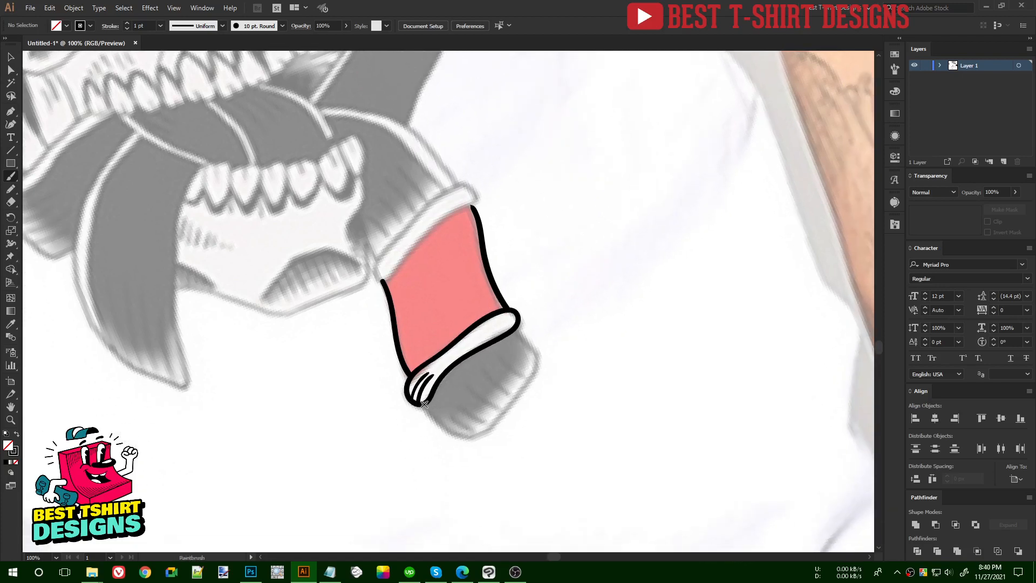
pyautogui.moveTo(499, 415); pyautogui.dragTo(532, 375)
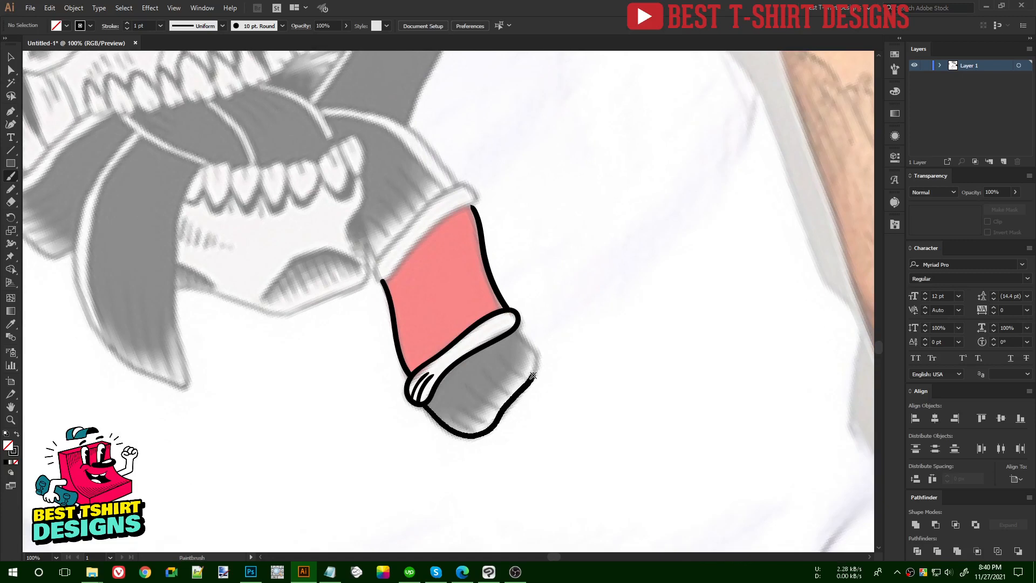
pyautogui.moveTo(519, 338); pyautogui.dragTo(516, 329)
# Step: Clear the belt-end tracing and the faded T-shirt reference off the artboard, placing the T-shirt beside the colored skull image
pyautogui.hotkey('ctrl', '-')
pyautogui.hotkey('ctrl', '-')
pyautogui.hotkey('ctrl', '-')
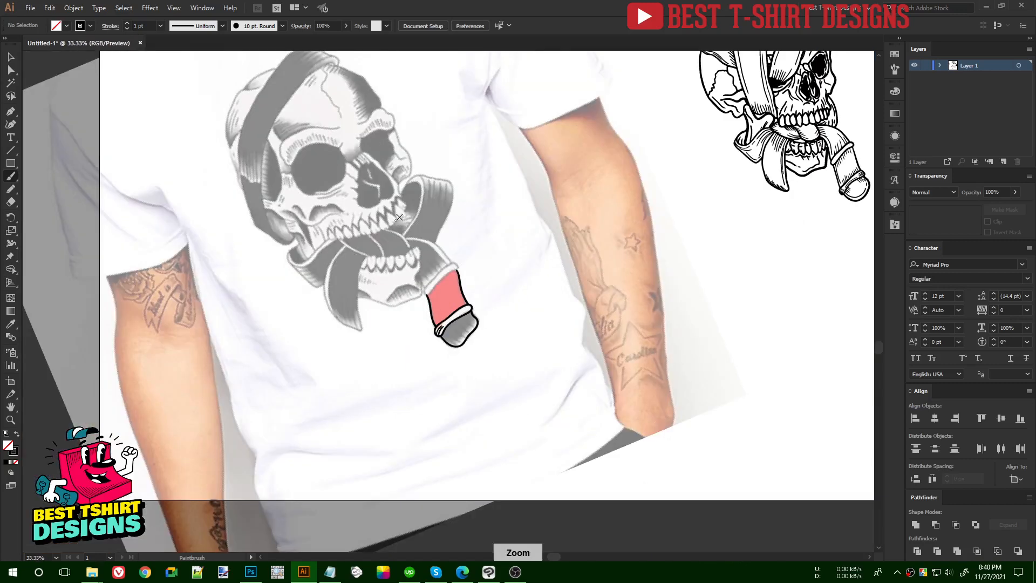
pyautogui.moveTo(530, 148); pyautogui.dragTo(341, 345)
pyautogui.scroll(-2, 471, 359)
pyautogui.press('v')
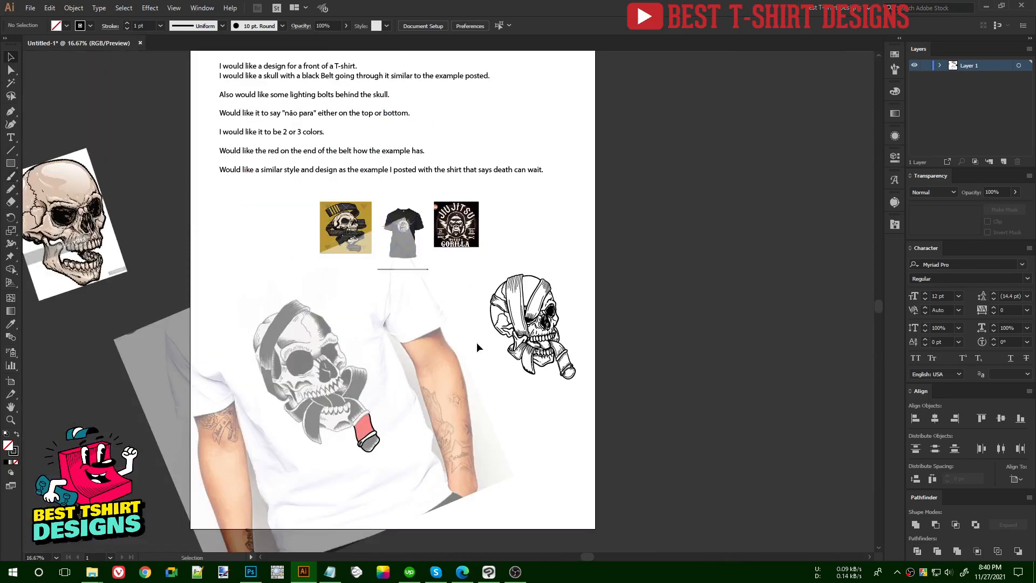
pyautogui.moveTo(489, 517); pyautogui.dragTo(243, 359)
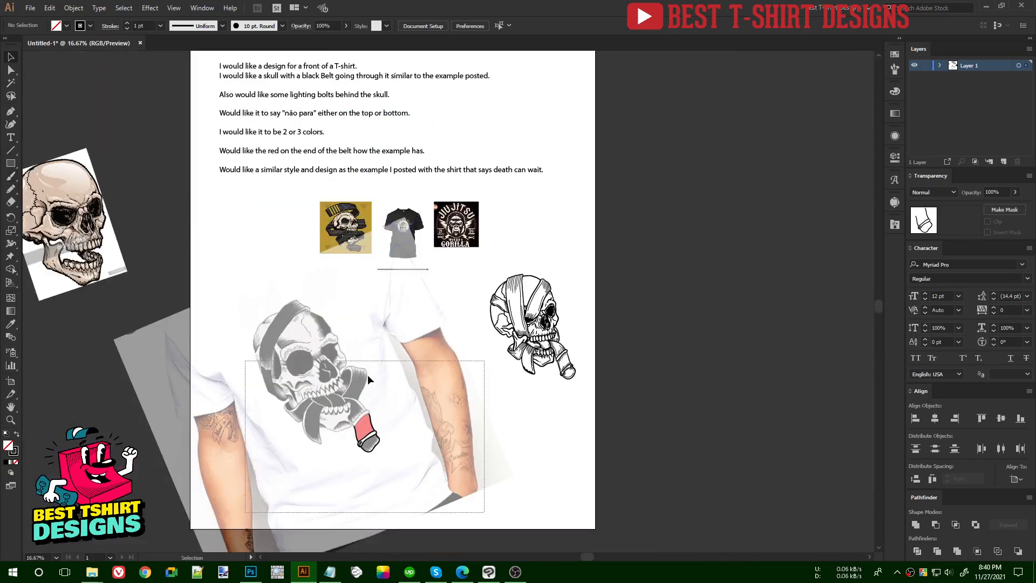
pyautogui.click(404, 373)
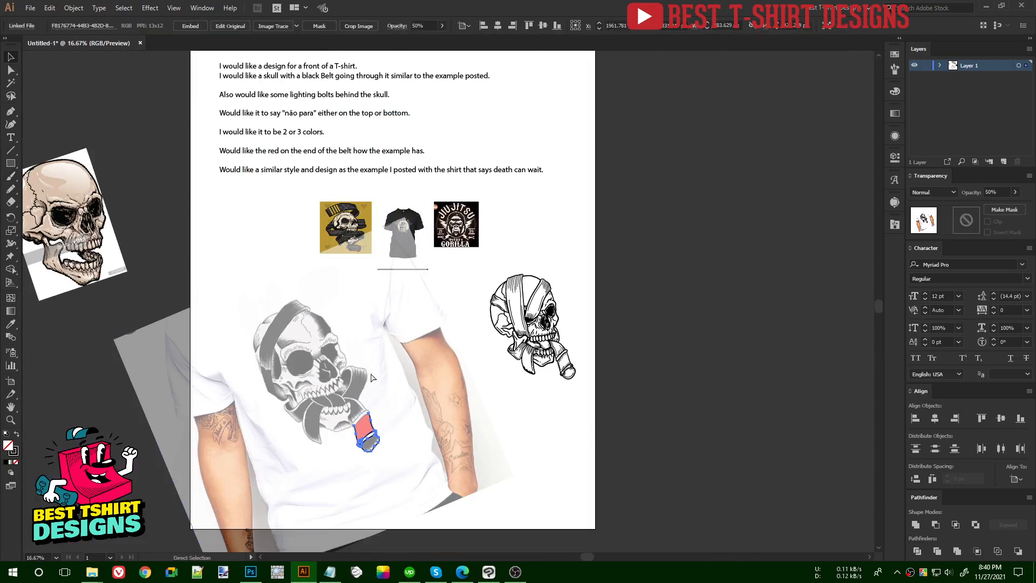
pyautogui.moveTo(493, 507); pyautogui.dragTo(306, 389)
pyautogui.moveTo(405, 388); pyautogui.dragTo(72, 425)
pyautogui.click(287, 393)
pyautogui.scroll(1, 316, 383)
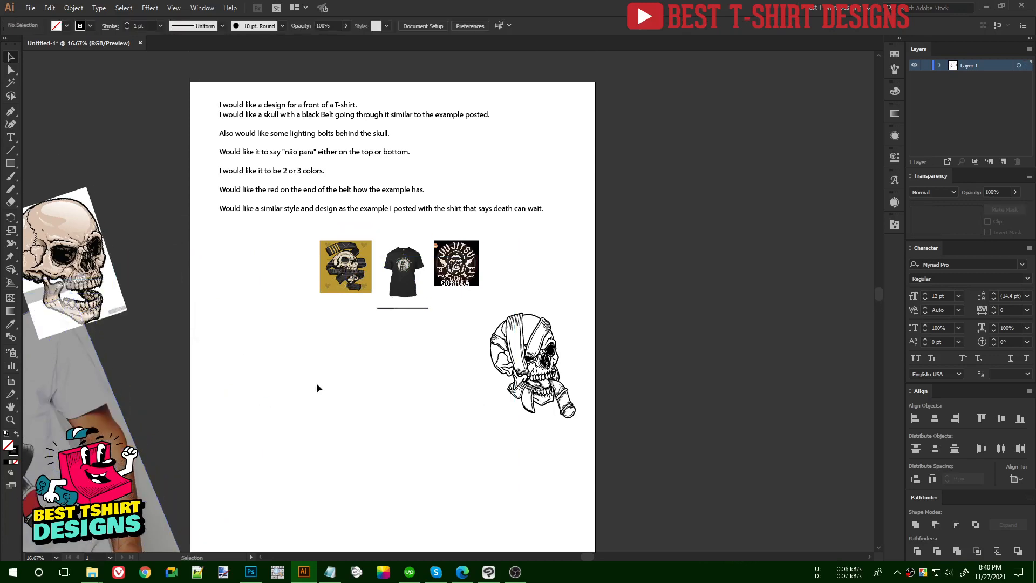
# Step: Enlarge the skull line drawing and centre it on the artboard below the reference images
pyautogui.moveTo(474, 313); pyautogui.dragTo(566, 439)
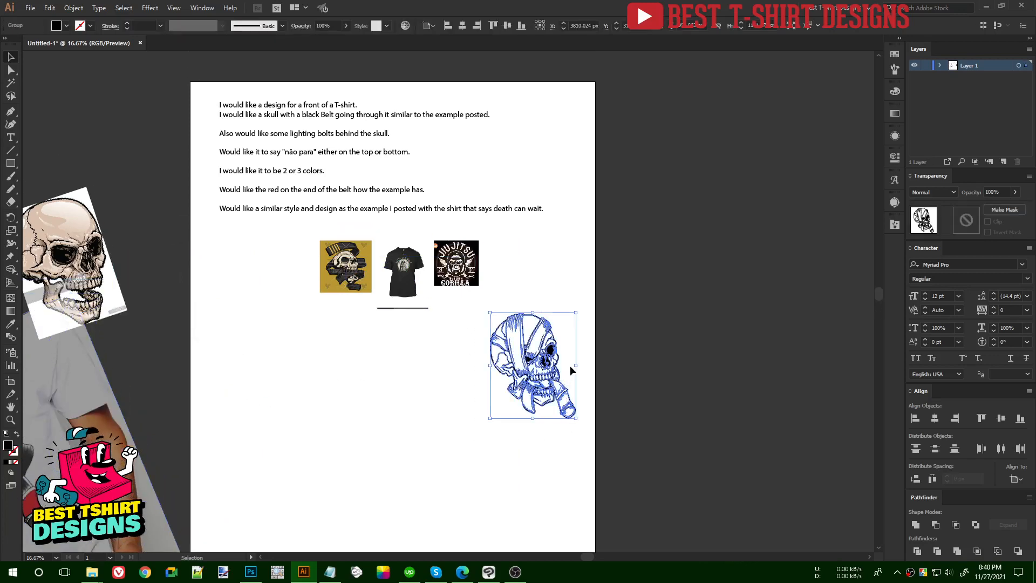
pyautogui.moveTo(576, 365); pyautogui.dragTo(607, 367)
pyautogui.moveTo(550, 428); pyautogui.dragTo(389, 484)
pyautogui.click(363, 504)
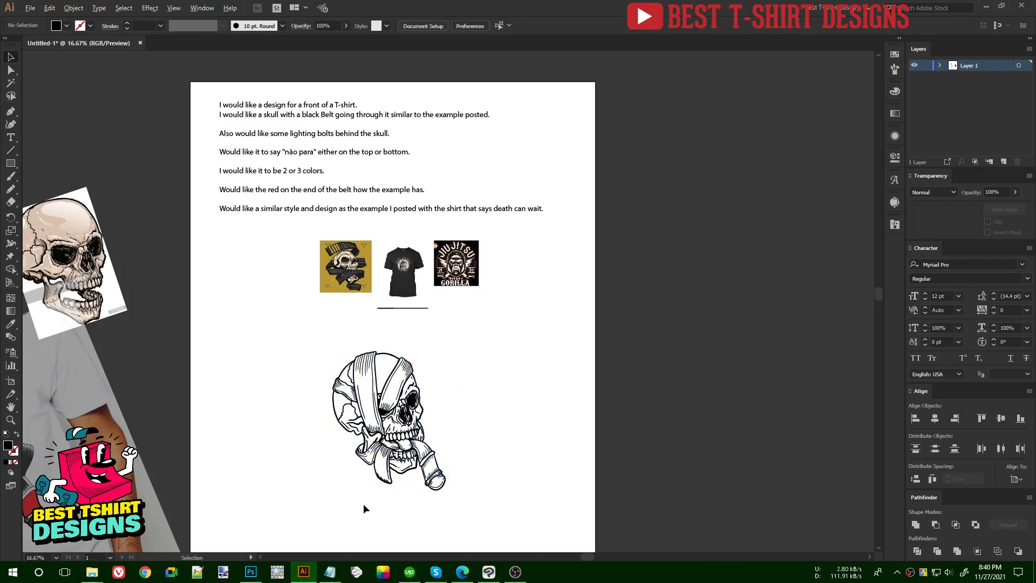
# Step: Trace the upper edge and inner end of the lightning bolt above the "20" on the gorilla reference with the Pen tool, extending it over the face
pyautogui.scroll(1, 364, 503)
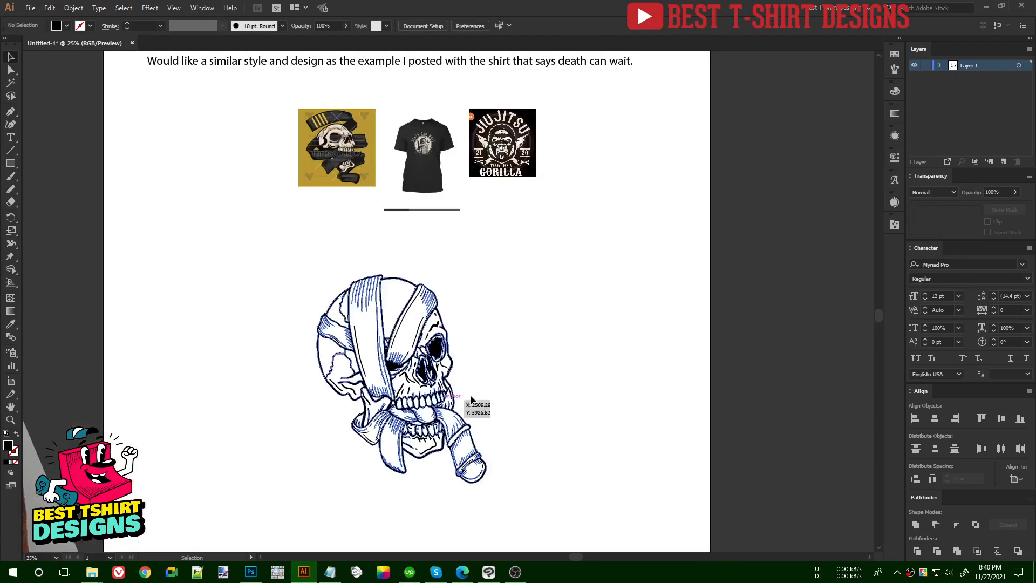
pyautogui.scroll(2, 522, 273)
pyautogui.scroll(5, 535, 206)
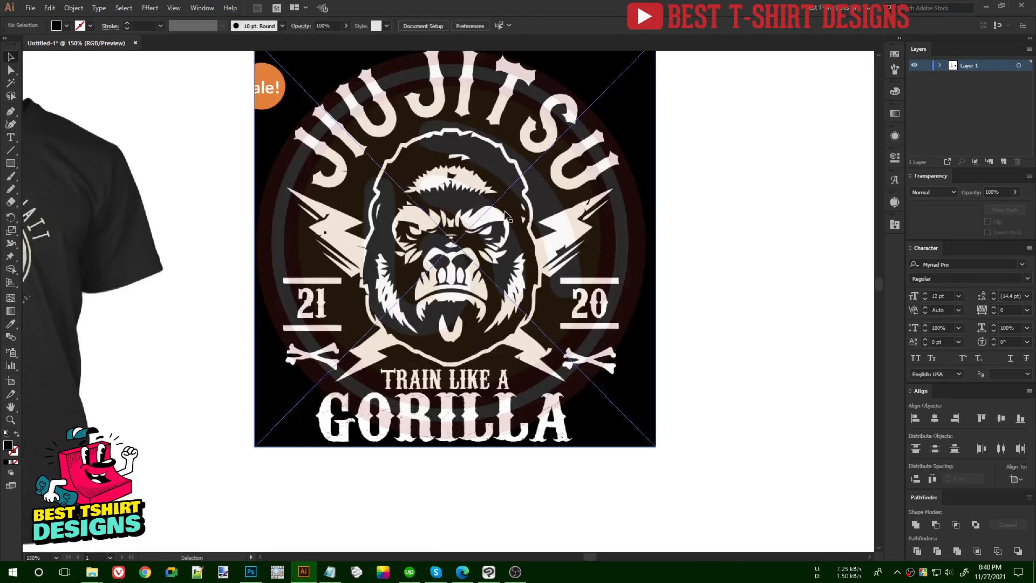
pyautogui.click(11, 111)
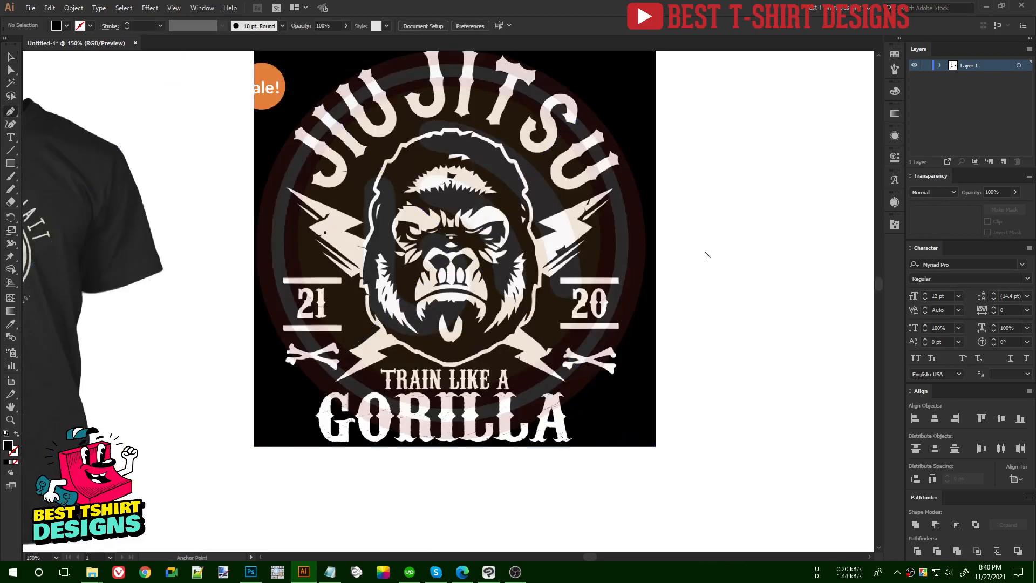
pyautogui.scroll(2, 706, 254)
pyautogui.scroll(1, 498, 215)
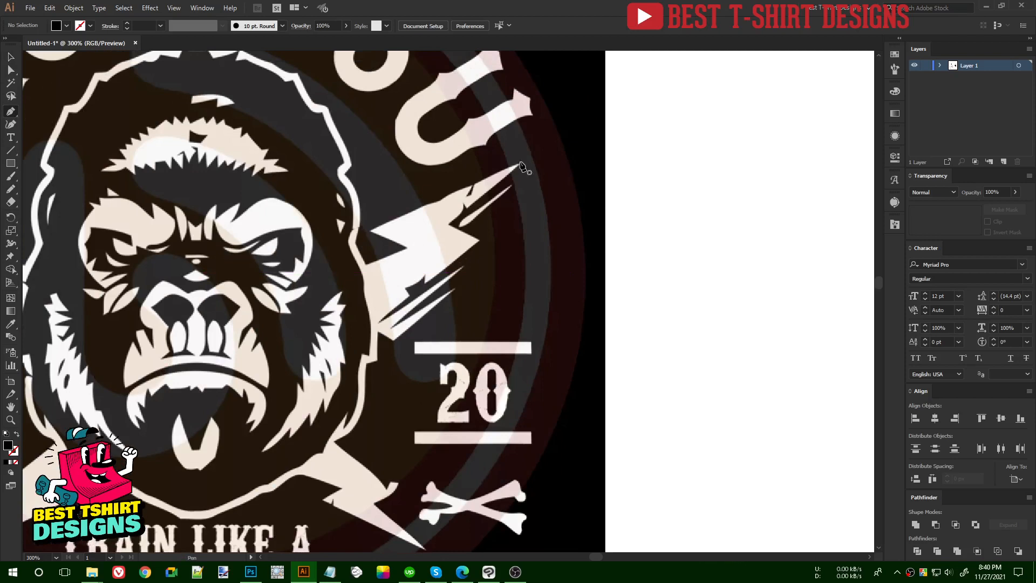
pyautogui.click(521, 164)
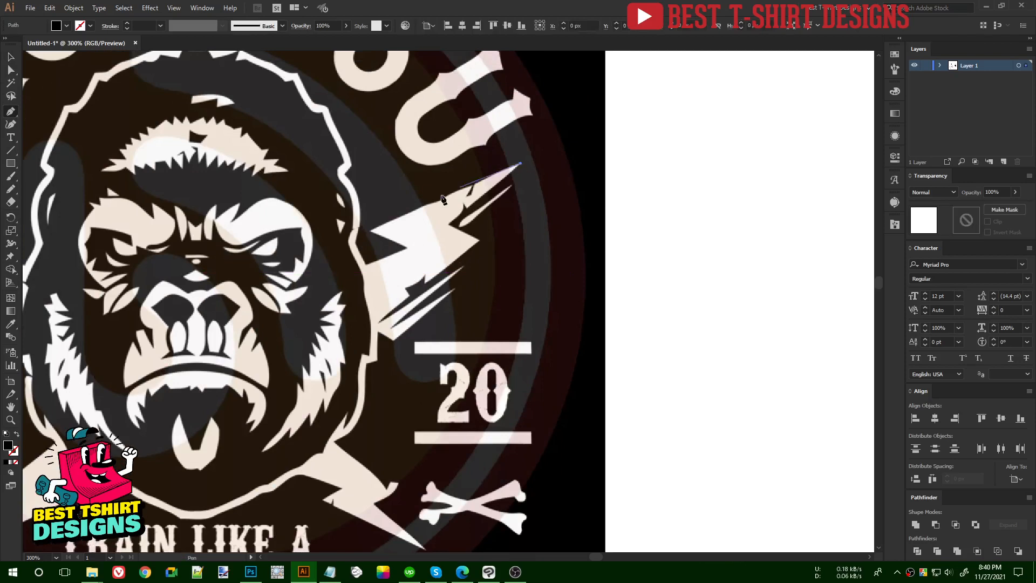
pyautogui.click(369, 230)
pyautogui.click(408, 248)
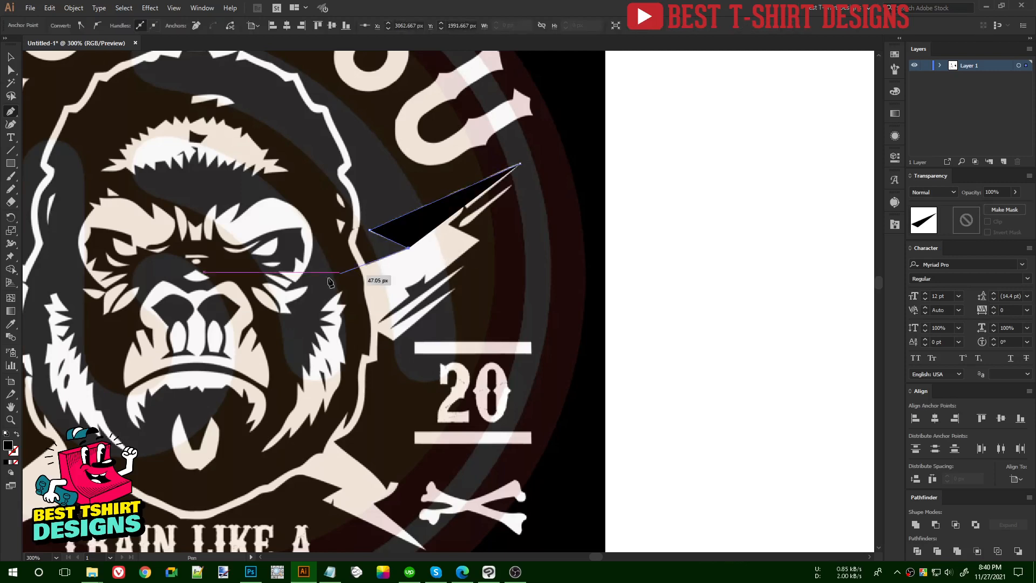
pyautogui.click(263, 302)
pyautogui.click(339, 382)
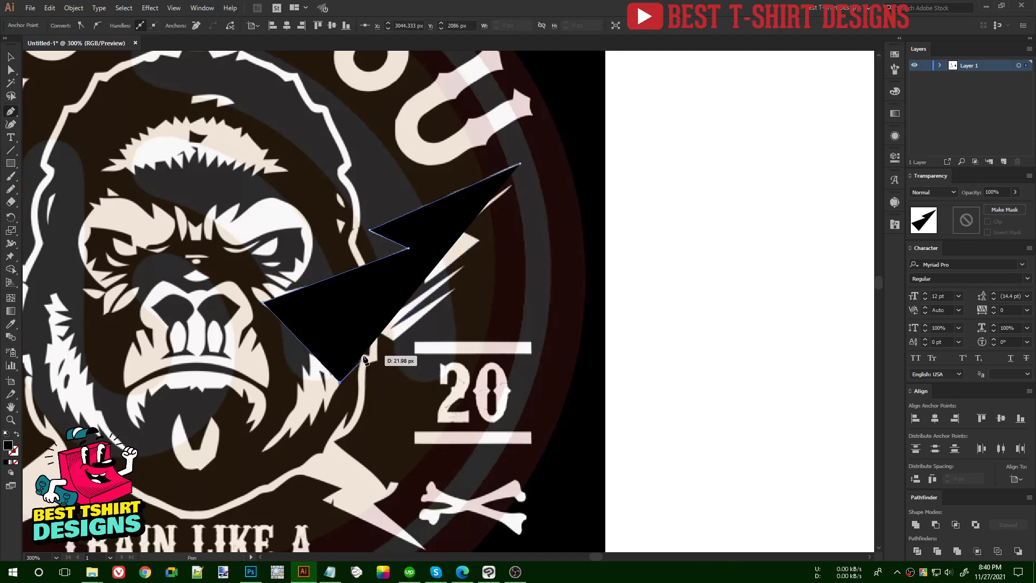
# Step: Undo the last anchor, redraw the bolt's base with a slight curve, close the outline along its lower edge and fill it black
pyautogui.hotkey('ctrl', 'z')
pyautogui.hotkey('shift', 'x')
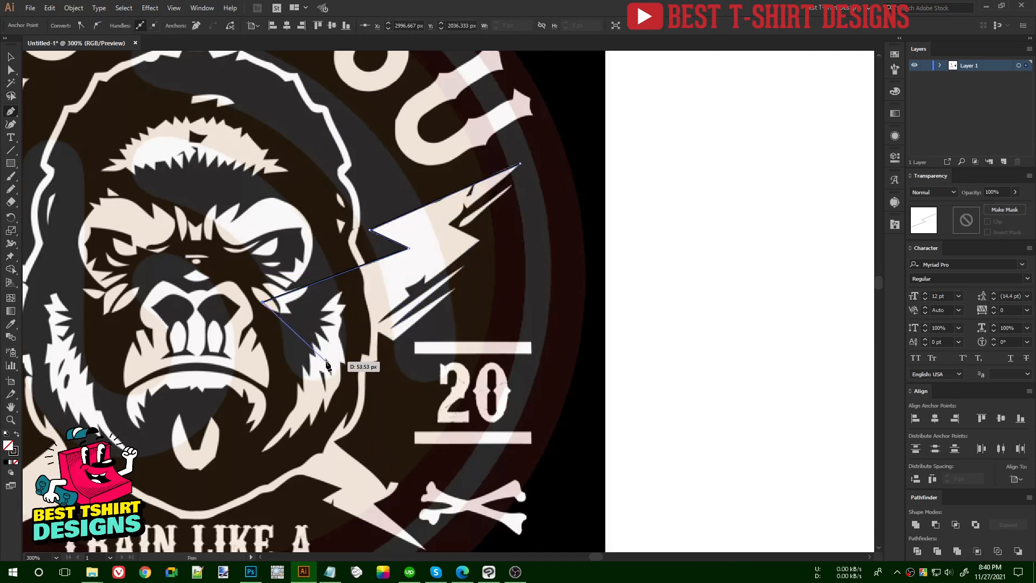
pyautogui.moveTo(320, 360); pyautogui.dragTo(330, 357)
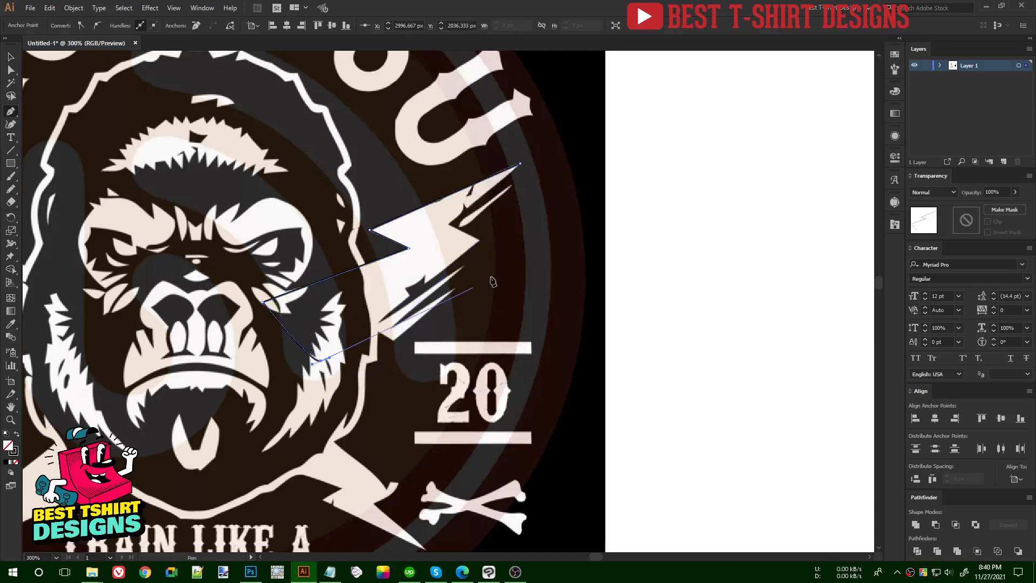
pyautogui.click(479, 239)
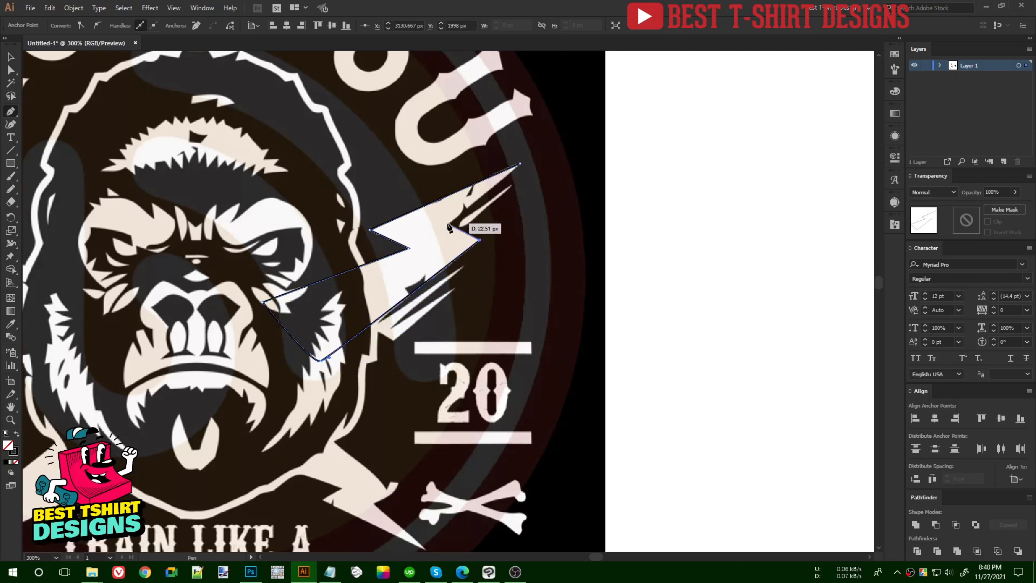
pyautogui.click(448, 223)
pyautogui.click(520, 163)
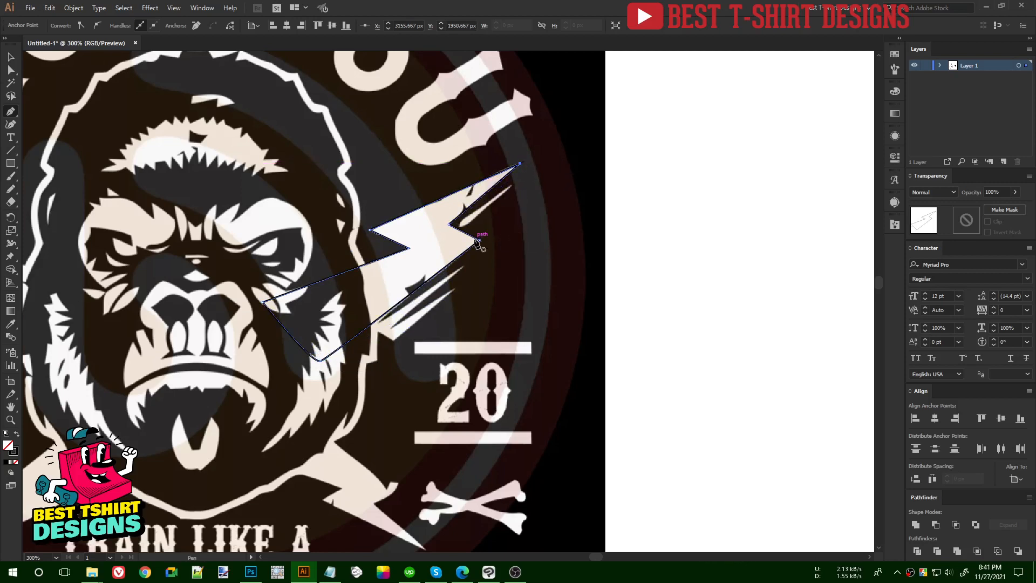
pyautogui.hotkey('shift', 'x')
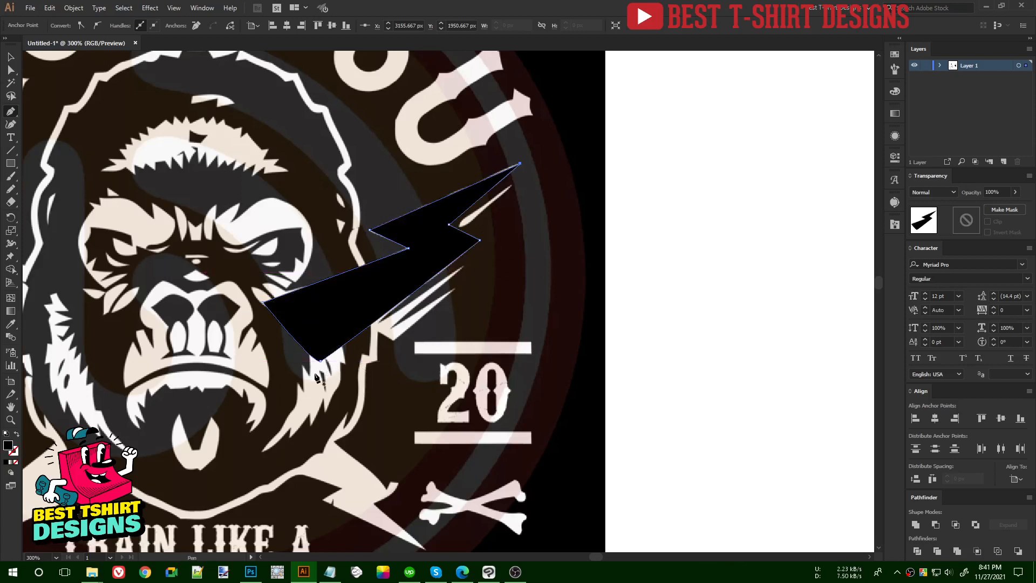
# Step: Trace the forked sliver below the bolt and the thin sliver beside its upper tip as black shapes
pyautogui.moveTo(472, 255); pyautogui.dragTo(461, 284)
pyautogui.click(461, 277)
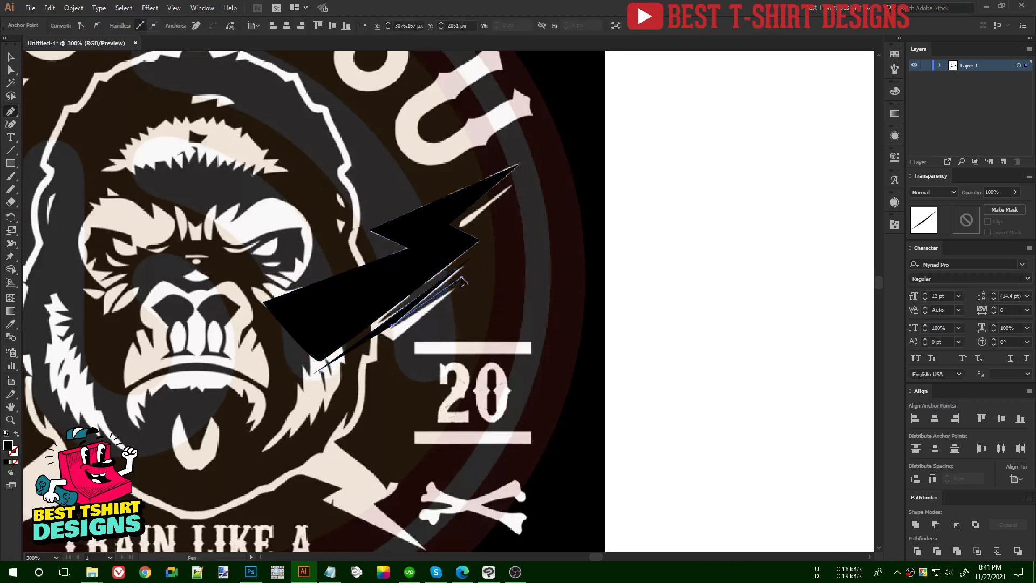
pyautogui.click(312, 414)
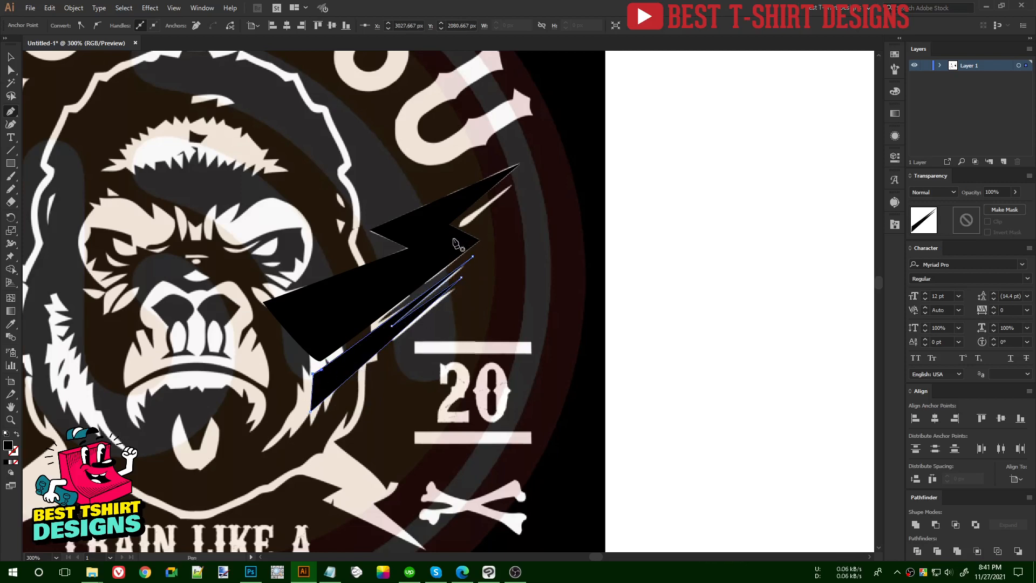
pyautogui.moveTo(454, 240); pyautogui.dragTo(514, 194)
pyautogui.click(512, 190)
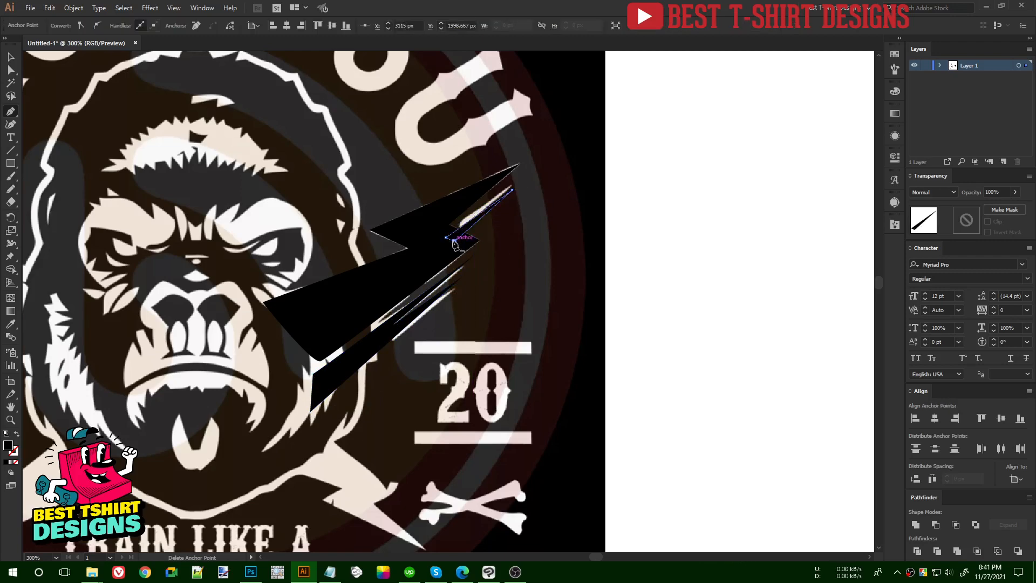
# Step: Move the gorilla reference image away from the traced bolt so the bolt sits on the white artboard
pyautogui.press('v')
pyautogui.hotkey('ctrl', '-')
pyautogui.hotkey('ctrl', '-')
pyautogui.hotkey('ctrl', '-')
pyautogui.moveTo(346, 348); pyautogui.dragTo(719, 366)
pyautogui.hotkey('ctrl', '+')
pyautogui.hotkey('ctrl', '+')
pyautogui.hotkey('ctrl', '+')
pyautogui.hotkey('ctrl', '+')
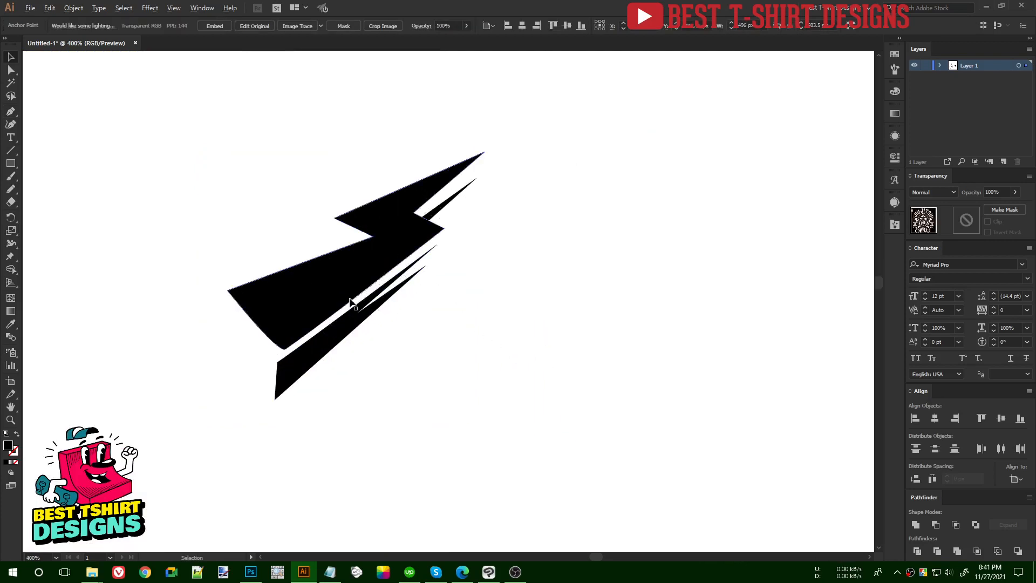
# Step: Adjust the inner notch point of the forked sliver below the bolt slightly
pyautogui.press('a')
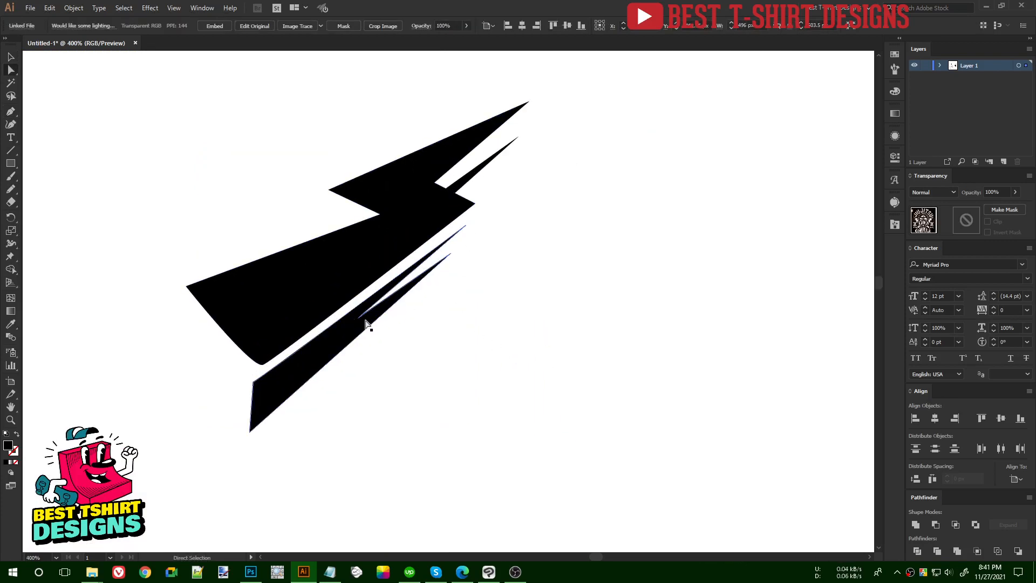
pyautogui.moveTo(360, 321); pyautogui.dragTo(366, 322)
pyautogui.click(459, 326)
pyautogui.scroll(2, 443, 333)
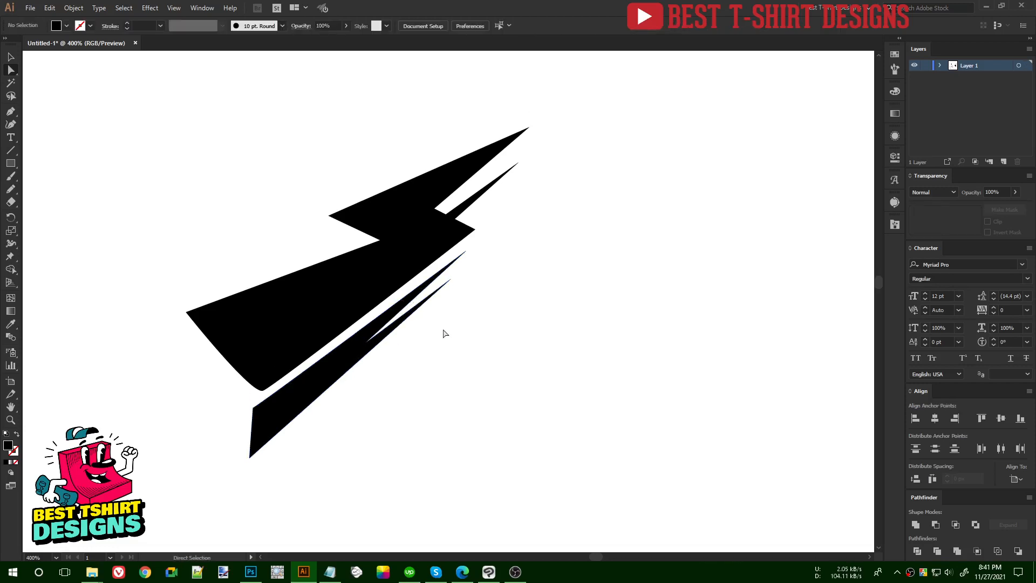
pyautogui.press('c')
pyautogui.click(504, 225)
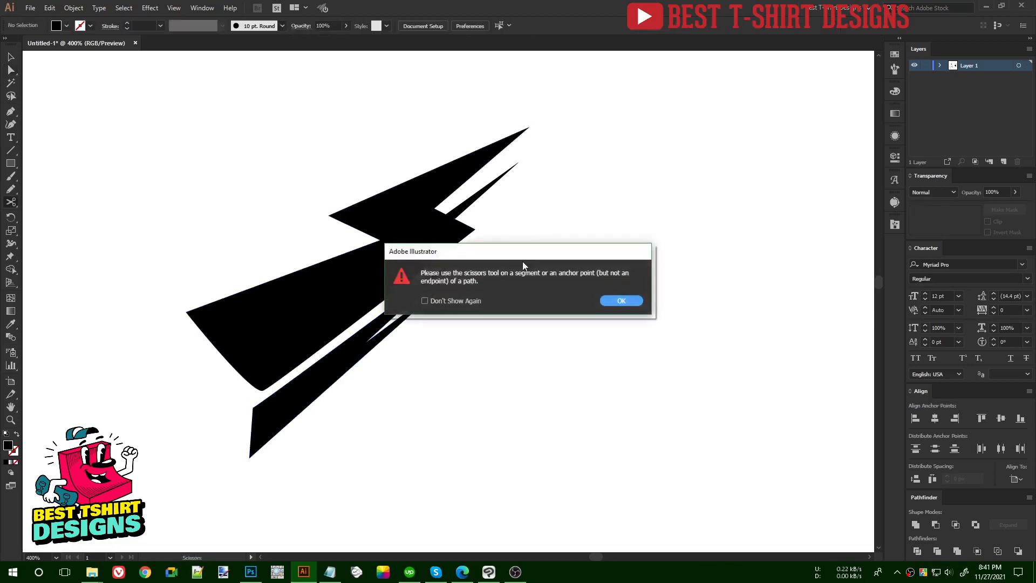
pyautogui.click(621, 301)
pyautogui.press('v')
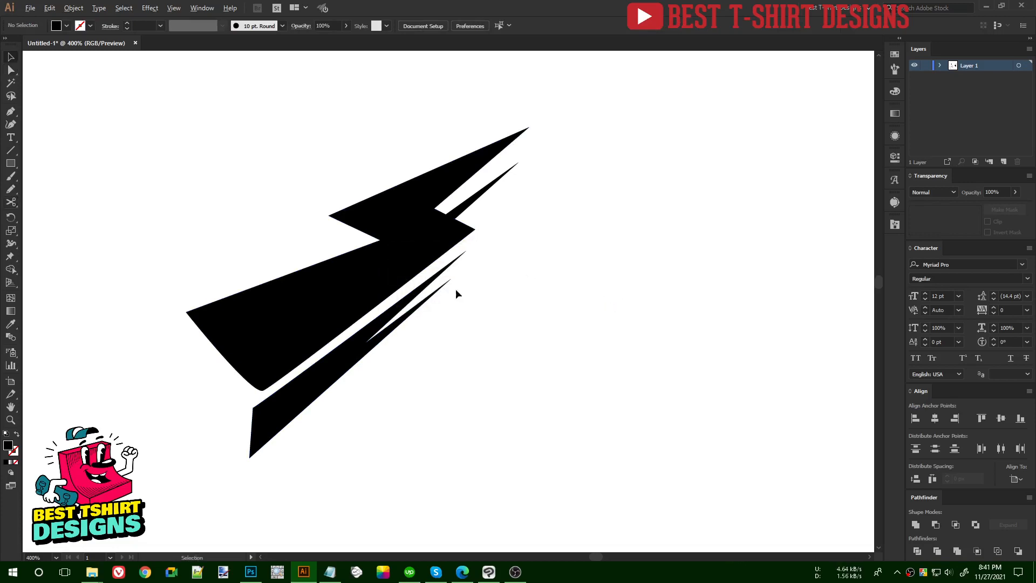
# Step: Select all the traced bolt pieces and group them
pyautogui.scroll(-3, 455, 290)
pyautogui.moveTo(327, 234); pyautogui.dragTo(485, 395)
pyautogui.scroll(-2, 422, 309)
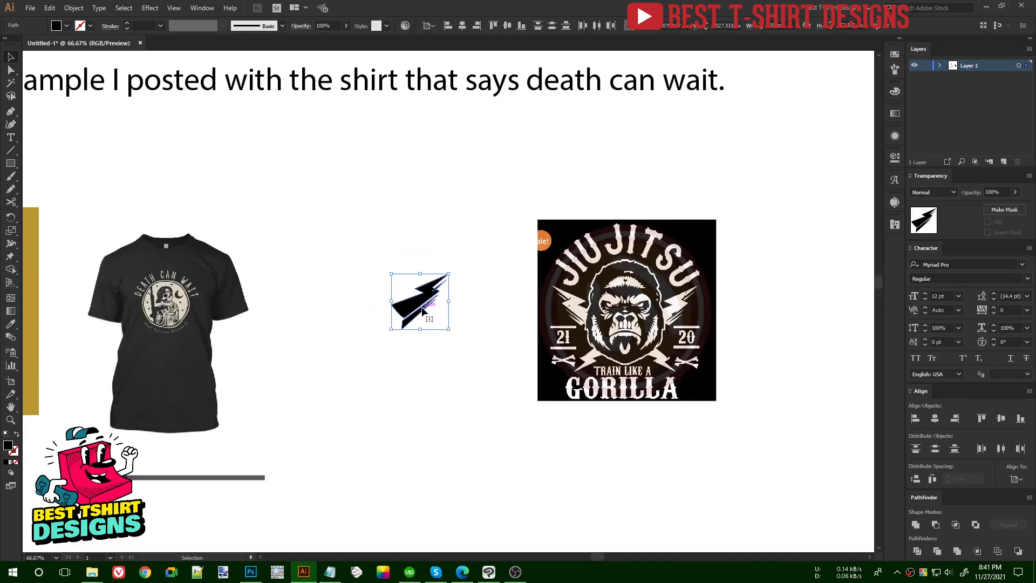
pyautogui.hotkey('ctrl', 'g')
# Step: Move the bolt group beside the skull drawing and scale it up to about a third of the artboard text's width
pyautogui.scroll(-3, 431, 298)
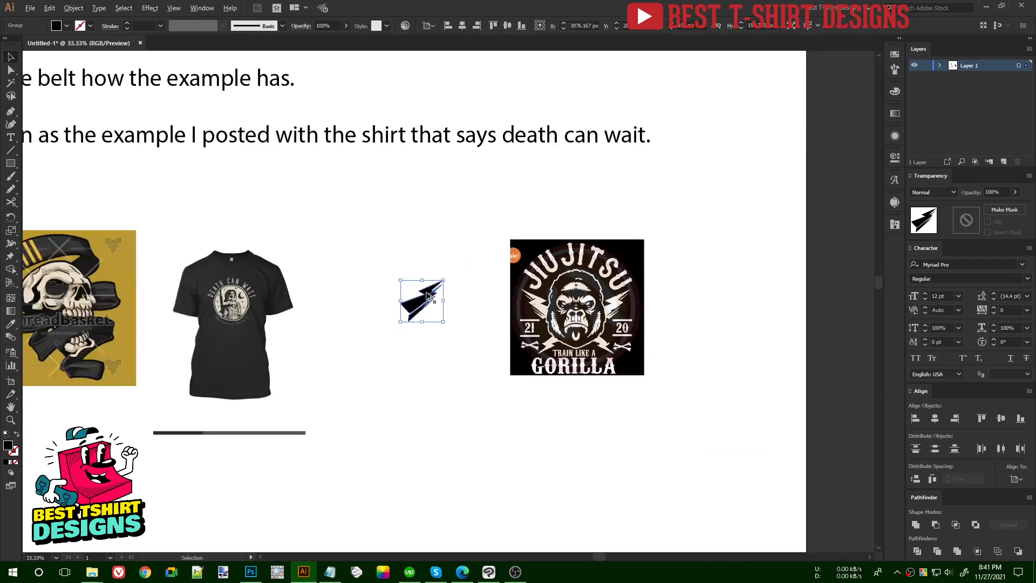
pyautogui.moveTo(419, 303); pyautogui.dragTo(460, 477)
pyautogui.scroll(-1, 451, 384)
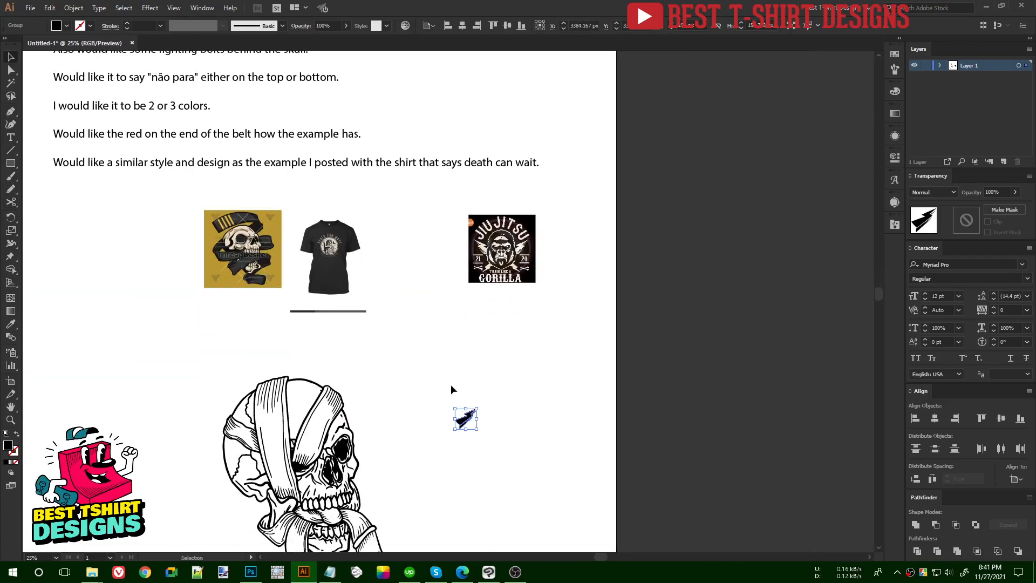
pyautogui.moveTo(479, 421); pyautogui.dragTo(563, 408)
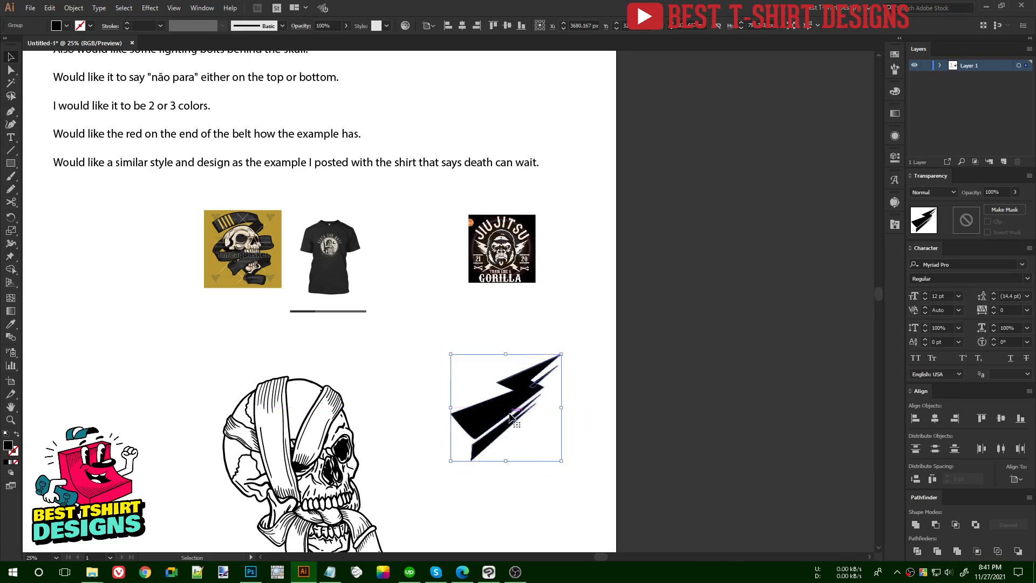
# Step: Duplicate the bolt toward the skull and reflect the copy across the vertical axis
pyautogui.moveTo(501, 411); pyautogui.dragTo(376, 412)
pyautogui.press('a')
pyautogui.hotkey('ctrl', 'r')
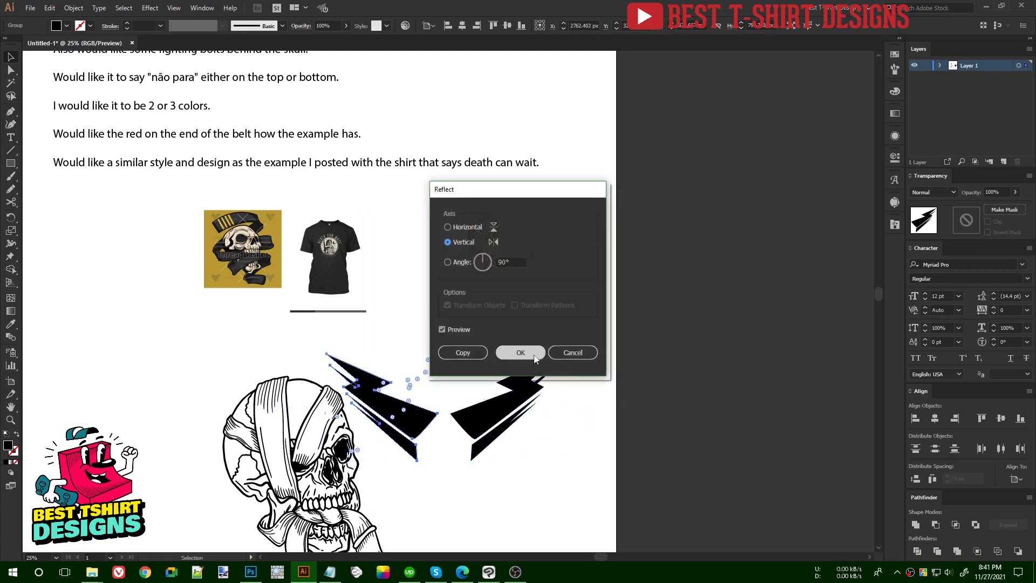
pyautogui.click(528, 354)
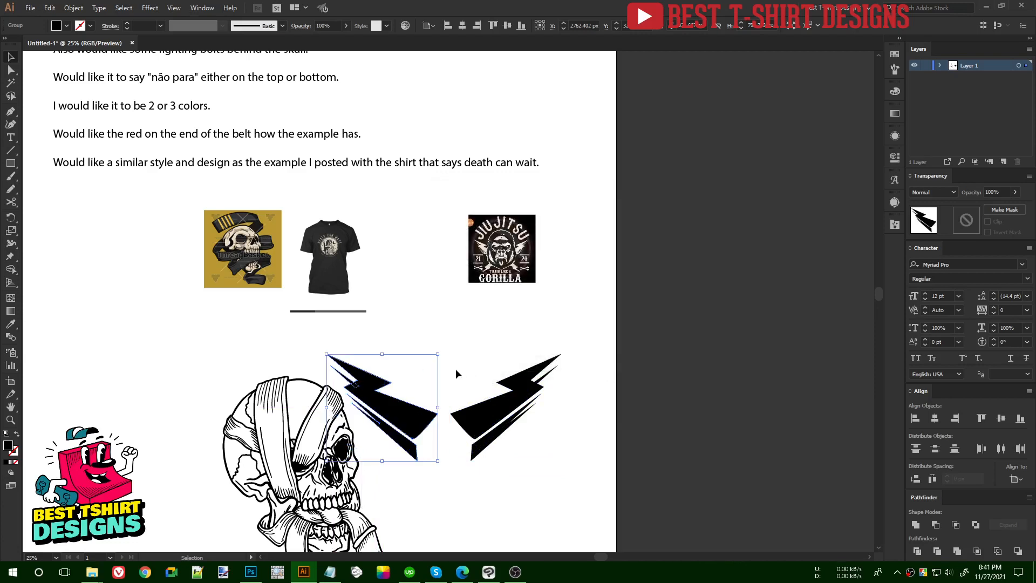
# Step: Duplicate the original bolt below itself and rotate the copy so its tip points down and away from the skull
pyautogui.click(480, 418)
pyautogui.scroll(-3, 485, 384)
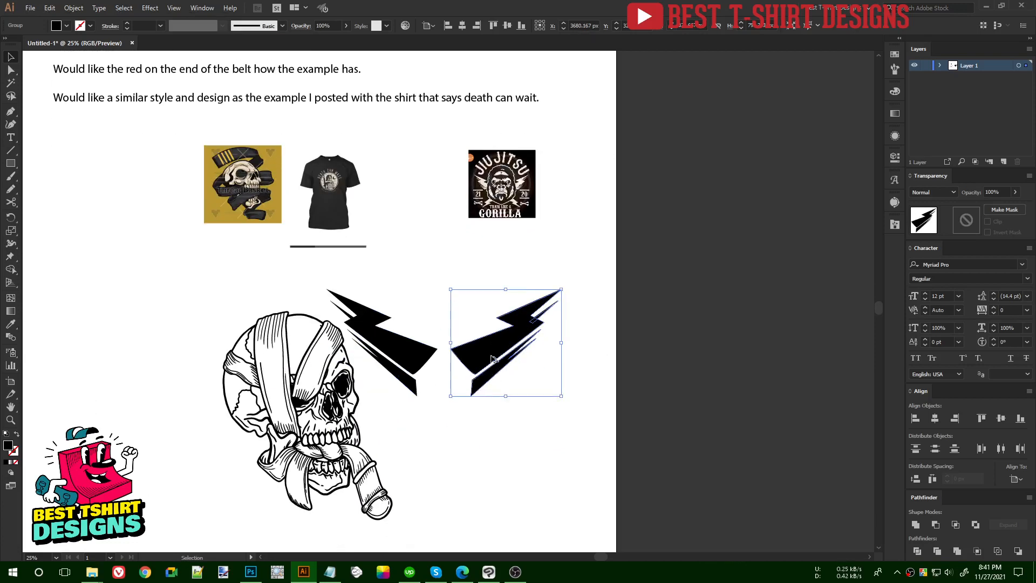
pyautogui.moveTo(492, 359); pyautogui.dragTo(472, 454)
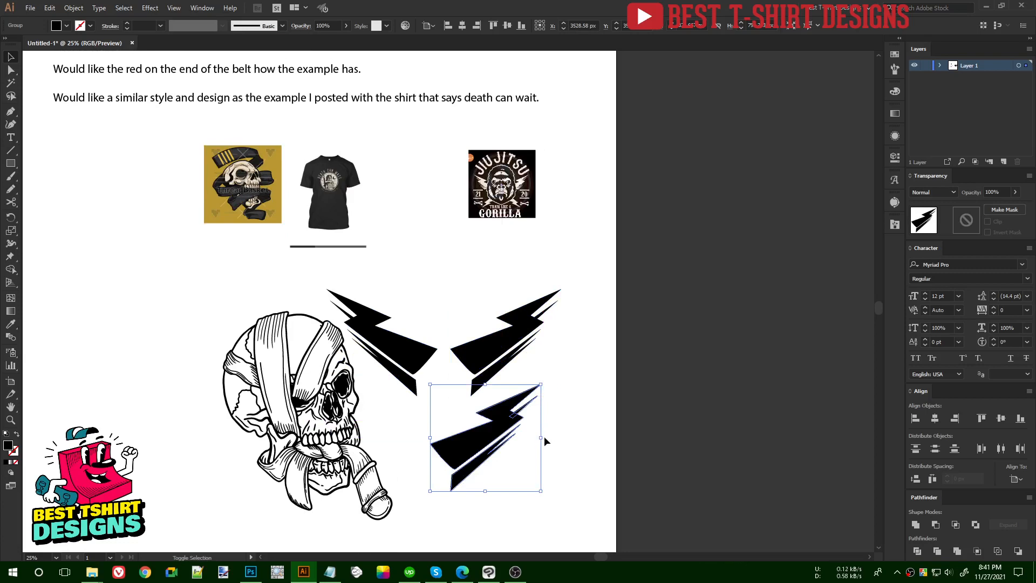
pyautogui.moveTo(545, 436); pyautogui.dragTo(480, 491)
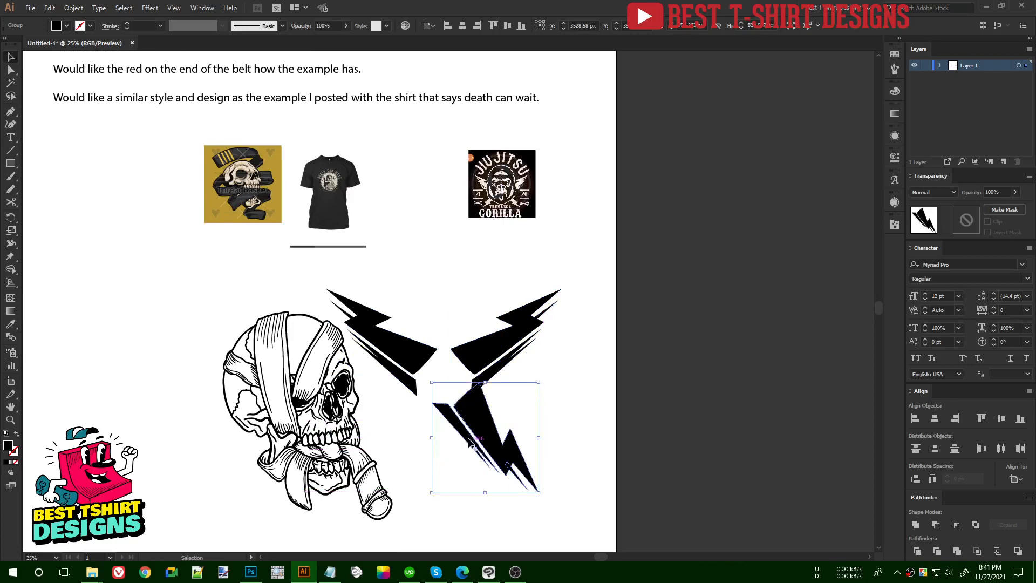
# Step: Isolate the lower bolt copy, delete its slivers, rotate the remaining bolt to a flatter angle and leave isolation mode
pyautogui.doubleClick(503, 486)
pyautogui.click(488, 463)
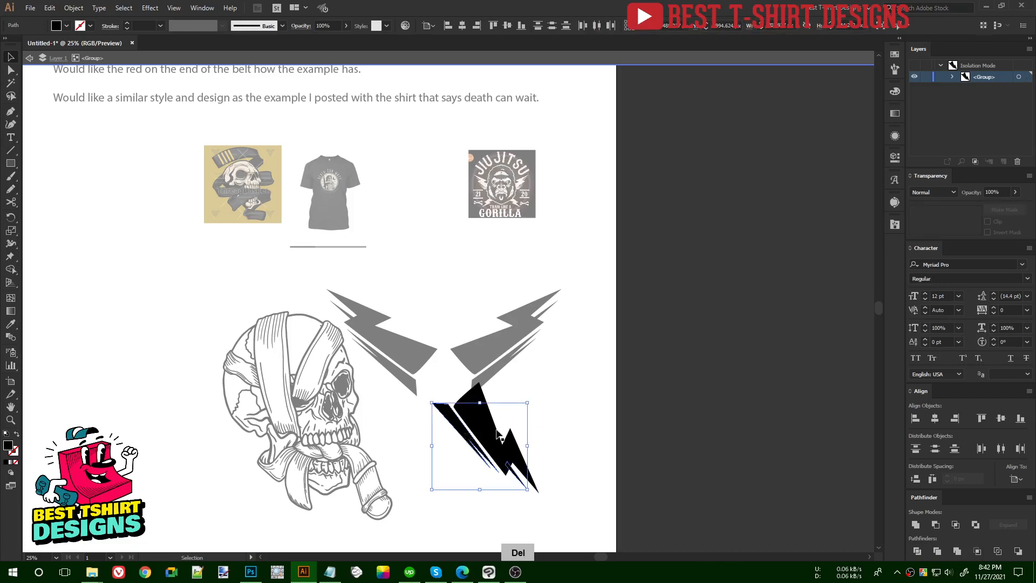
pyautogui.press('Delete')
pyautogui.click(534, 483)
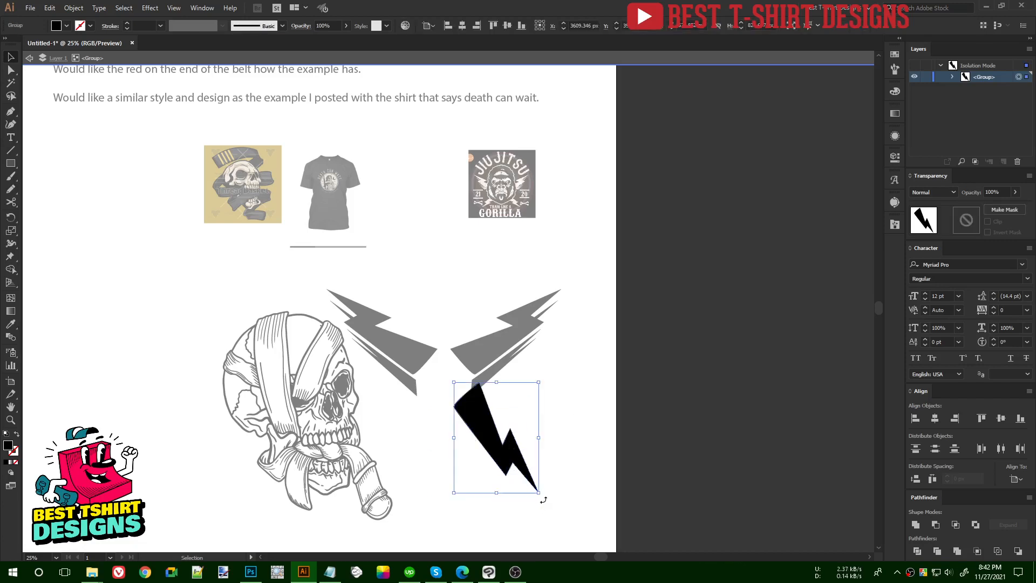
pyautogui.moveTo(541, 496); pyautogui.dragTo(564, 456)
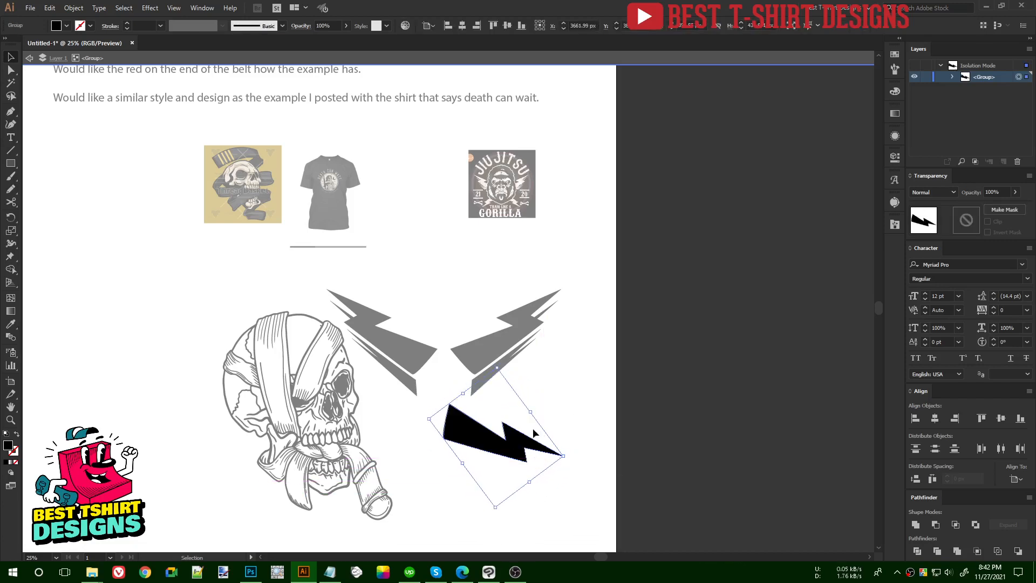
pyautogui.doubleClick(544, 419)
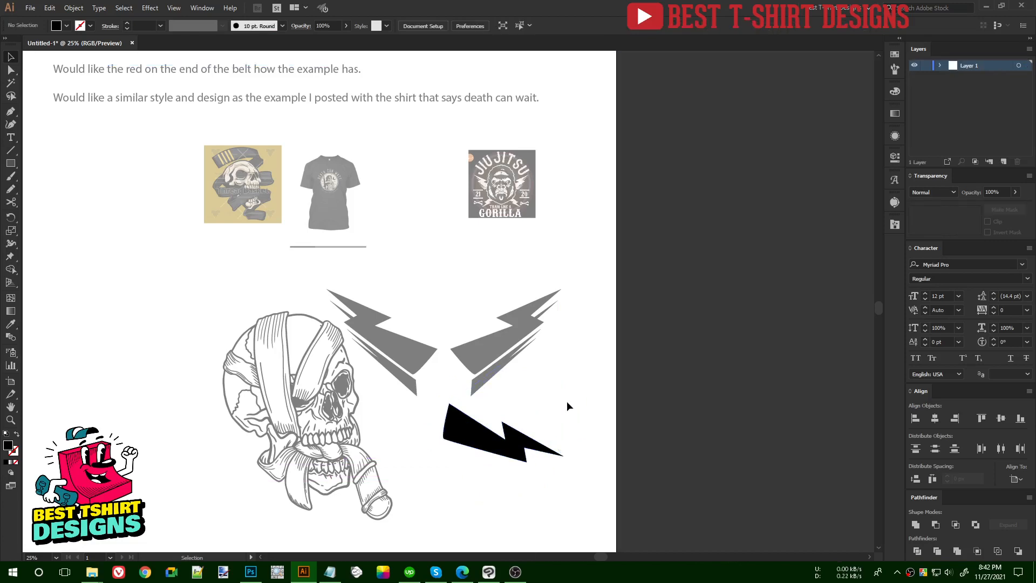
# Step: Scale down the lower bolt, duplicate it toward the skull and reflect the copy across the vertical axis
pyautogui.click(520, 448)
pyautogui.moveTo(566, 458)
pyautogui.mouseDown()
pyautogui.moveTo(539, 438)
pyautogui.moveTo(556, 447)
pyautogui.mouseUp()
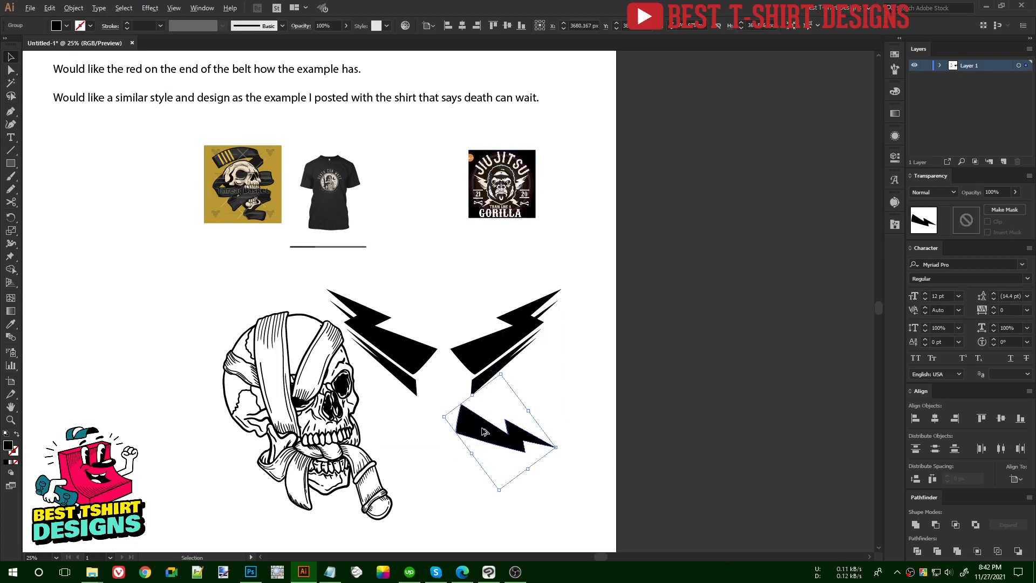
pyautogui.moveTo(483, 431); pyautogui.dragTo(392, 432)
pyautogui.press('o')
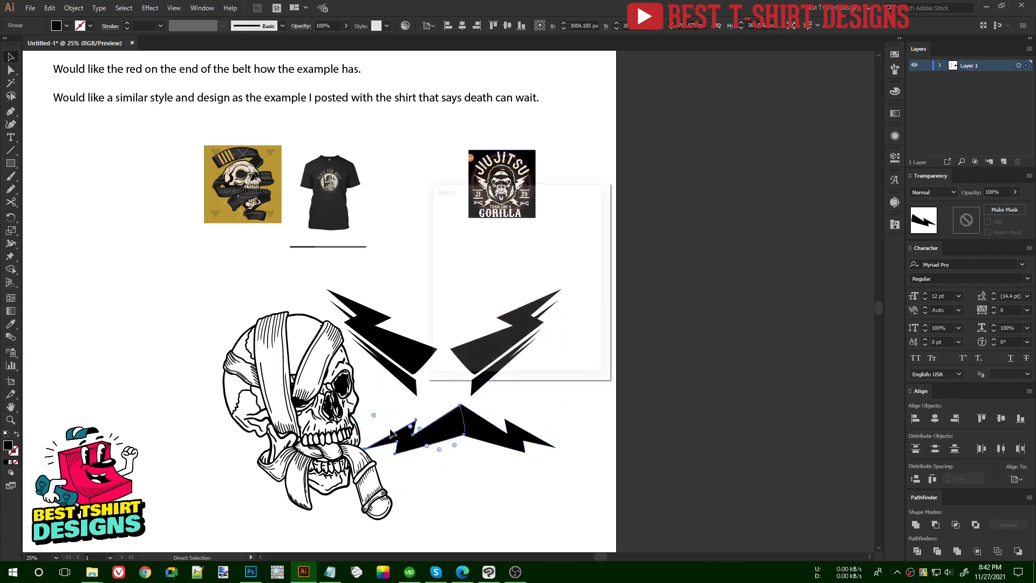
pyautogui.click(520, 352)
# Step: Leave a small gap between the two lower bolts and align their vertical centres to the selection
pyautogui.moveTo(464, 406); pyautogui.dragTo(478, 441)
pyautogui.keyDown('shift'); pyautogui.click(490, 442); pyautogui.keyUp('shift')
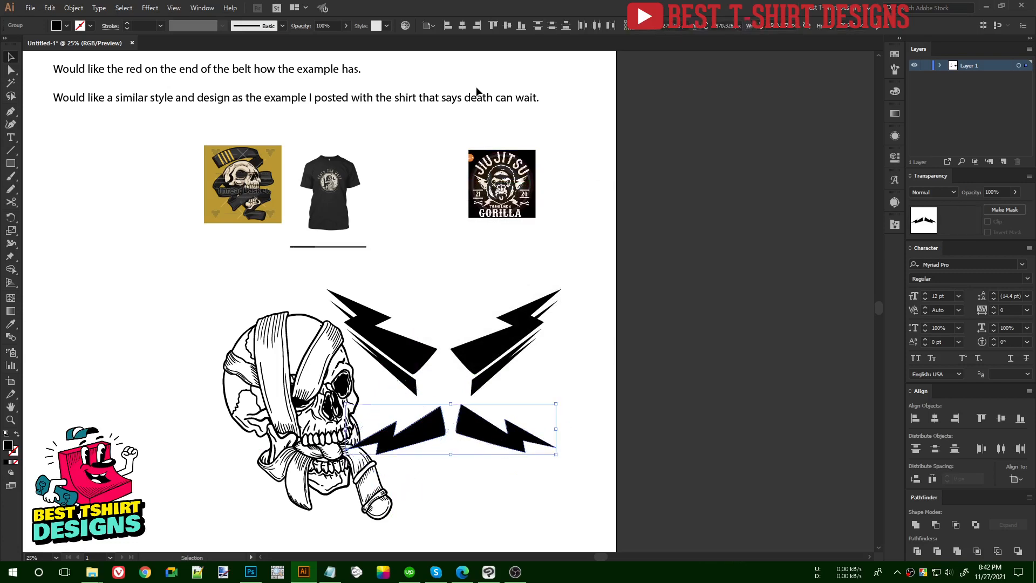
pyautogui.click(429, 28)
pyautogui.click(442, 41)
pyautogui.click(509, 26)
pyautogui.click(560, 339)
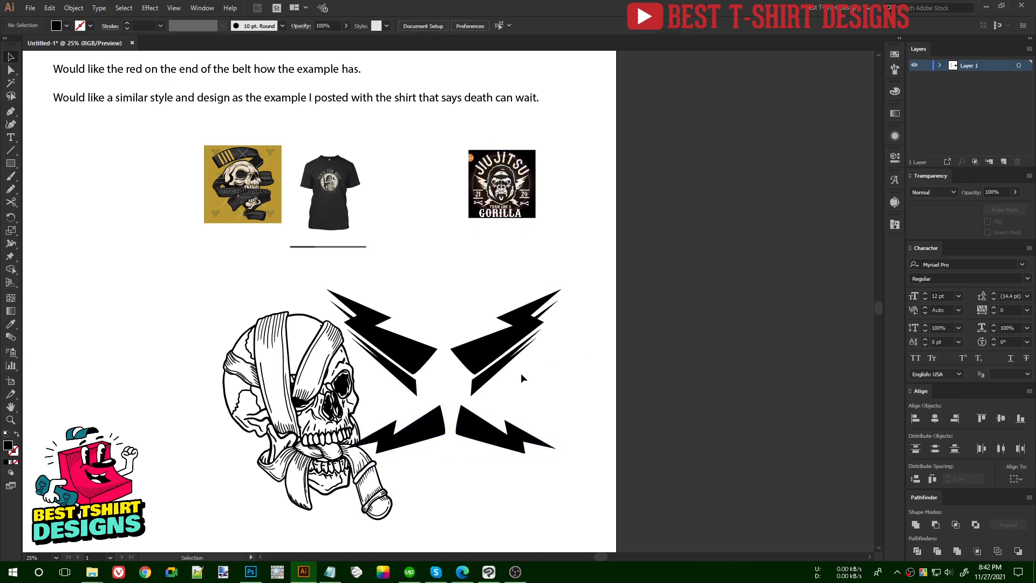
# Step: Move all four bolts over the skull drawing and enlarge them slightly
pyautogui.scroll(-1, 521, 371)
pyautogui.moveTo(506, 428); pyautogui.dragTo(444, 326)
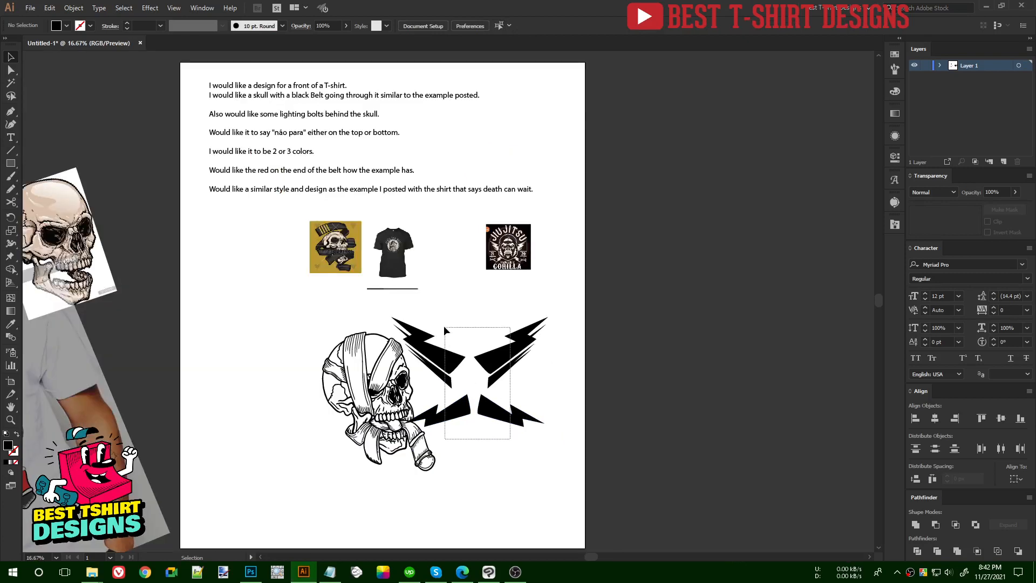
pyautogui.scroll(-1, 503, 377)
pyautogui.moveTo(493, 365); pyautogui.dragTo(572, 416)
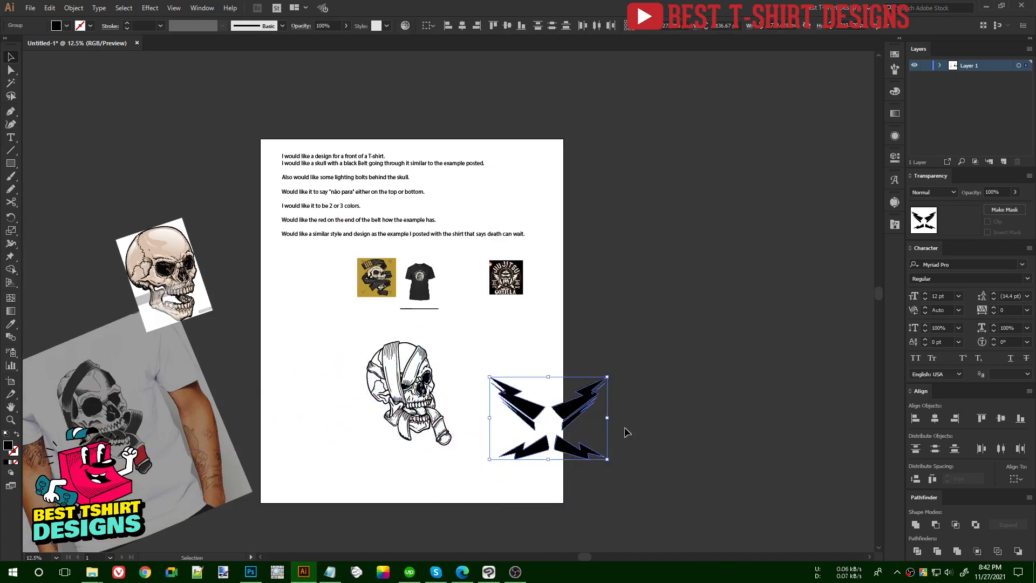
pyautogui.click(587, 426)
pyautogui.scroll(1, 437, 415)
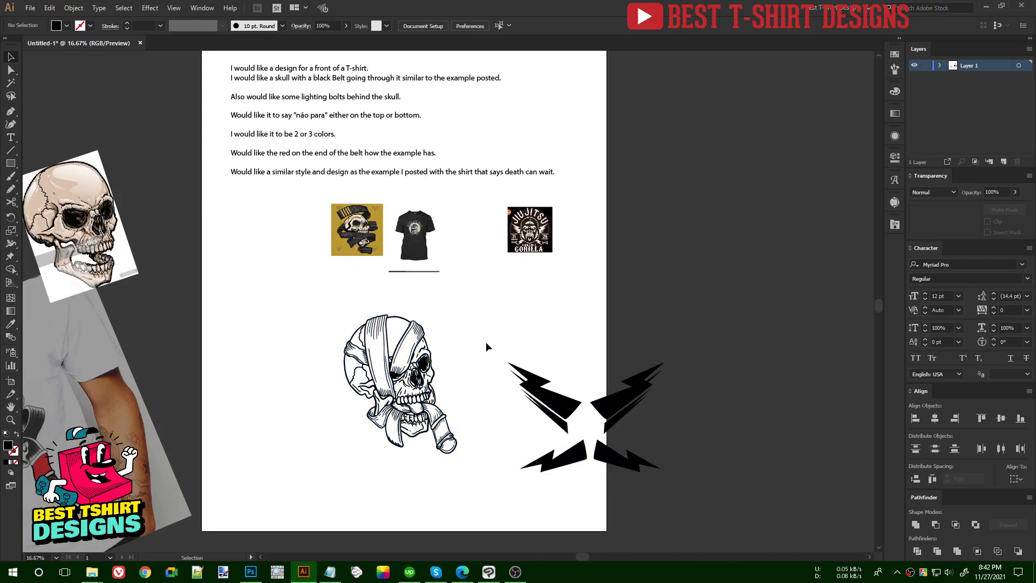
pyautogui.moveTo(507, 349); pyautogui.dragTo(634, 510)
pyautogui.moveTo(635, 453); pyautogui.dragTo(433, 416)
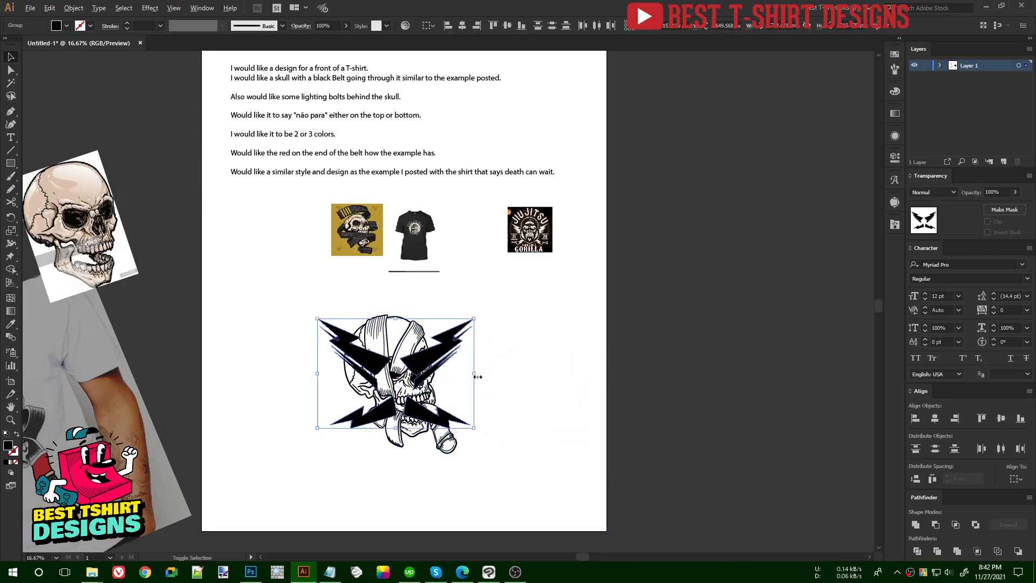
pyautogui.moveTo(478, 377); pyautogui.dragTo(479, 374)
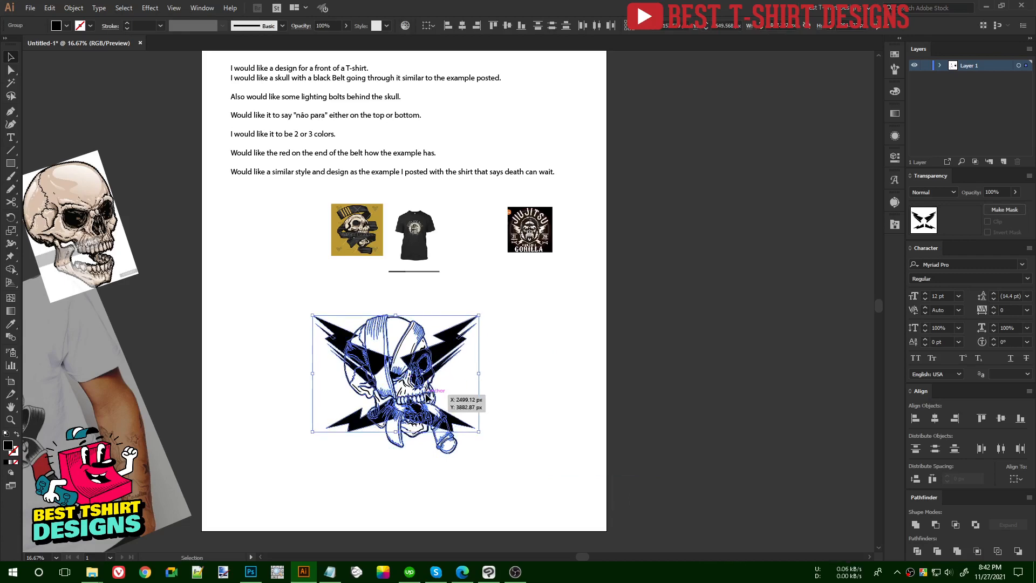
# Step: Bring the skull drawing in front of the bolts and enlarge it slightly
pyautogui.click(426, 394)
pyautogui.hotkey('ctrl', 'x')
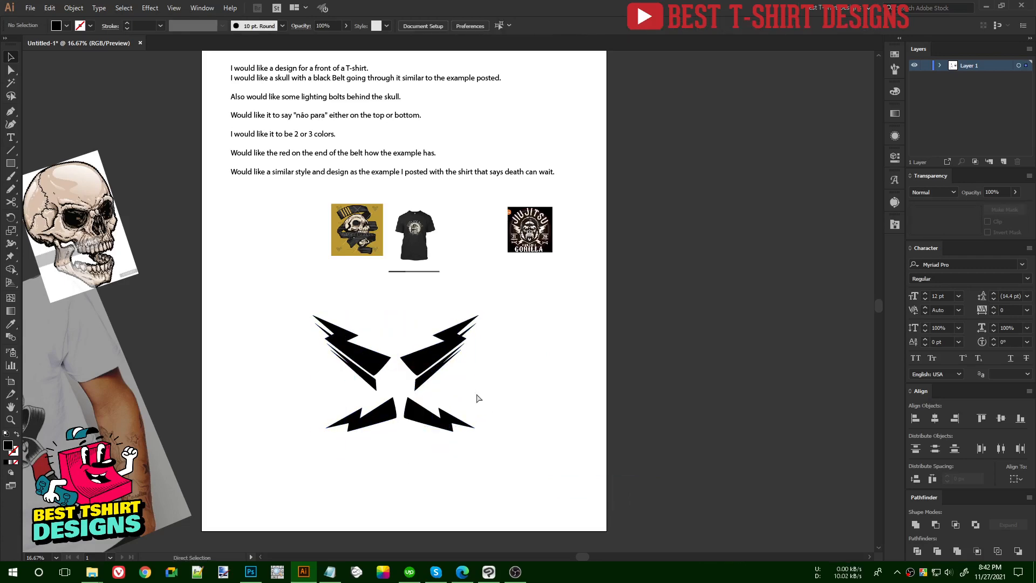
pyautogui.hotkey('ctrl', 'f')
pyautogui.hotkey('ctrl', '+')
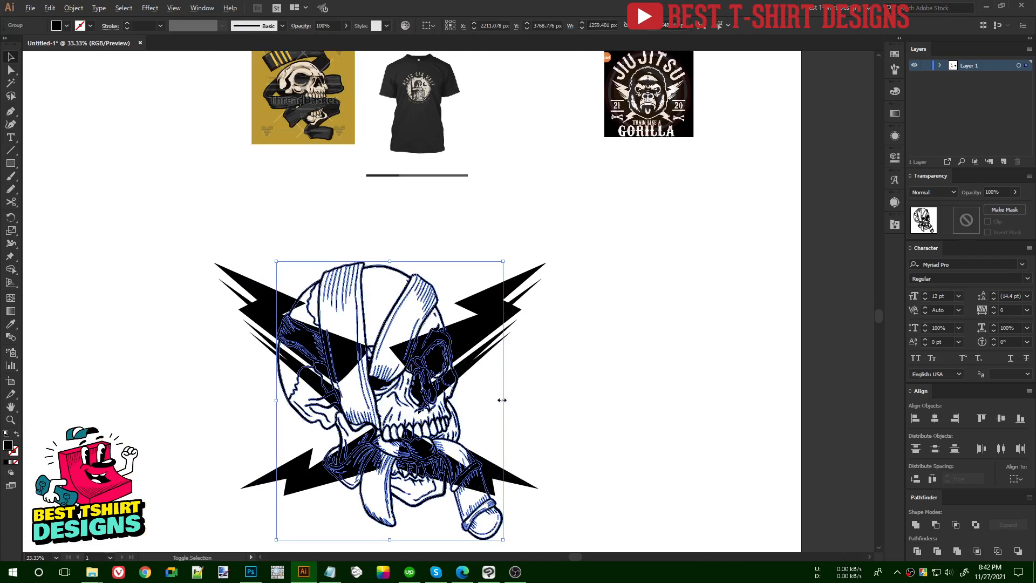
pyautogui.moveTo(503, 400); pyautogui.dragTo(460, 406)
# Step: Group the four bolts and align the group with the skull on their horizontal centres
pyautogui.click(504, 323)
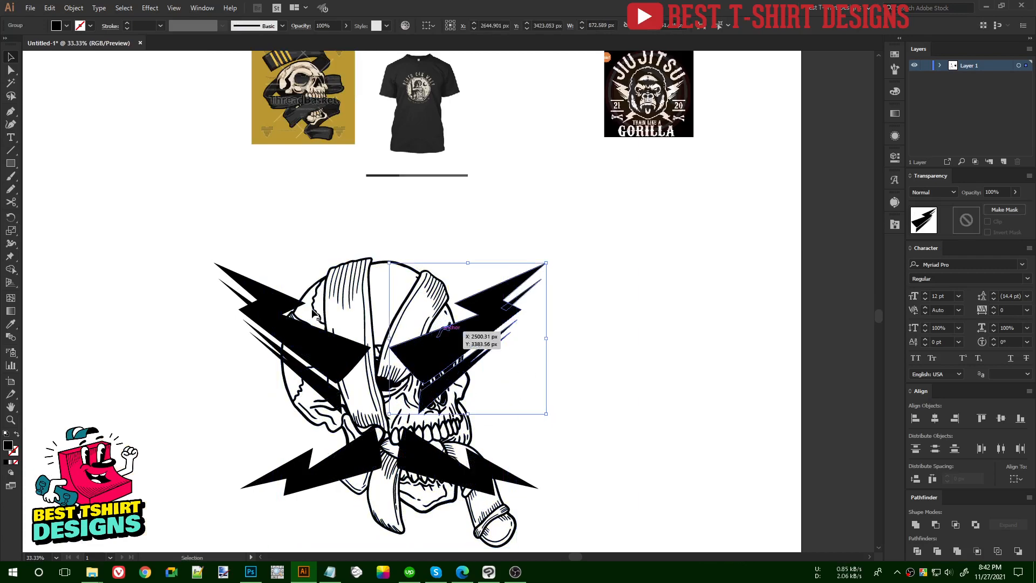
pyautogui.keyDown('shift'); pyautogui.click(267, 303); pyautogui.keyUp('shift')
pyautogui.keyDown('shift'); pyautogui.click(277, 482); pyautogui.keyUp('shift')
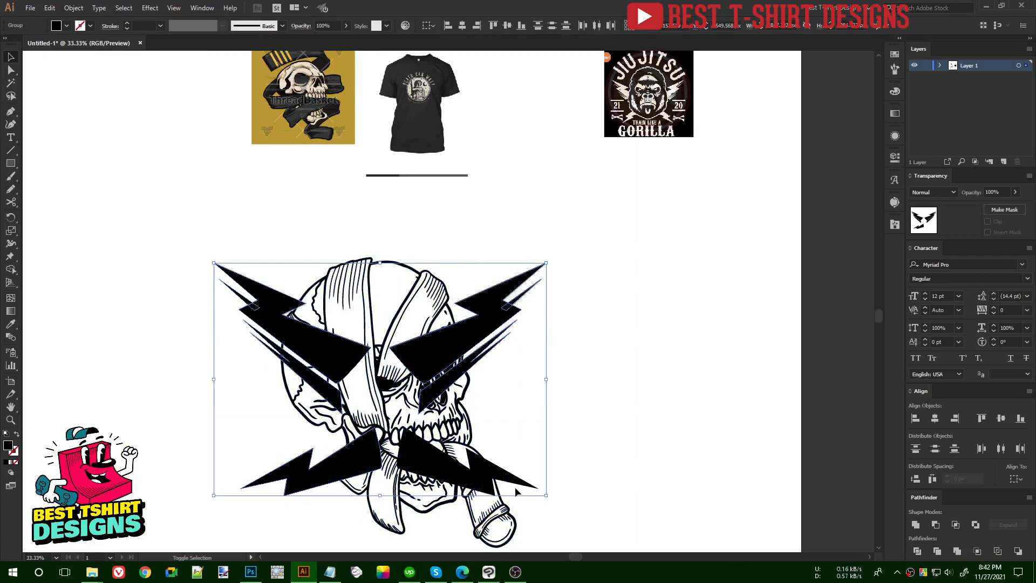
pyautogui.keyDown('shift'); pyautogui.click(522, 487); pyautogui.keyUp('shift')
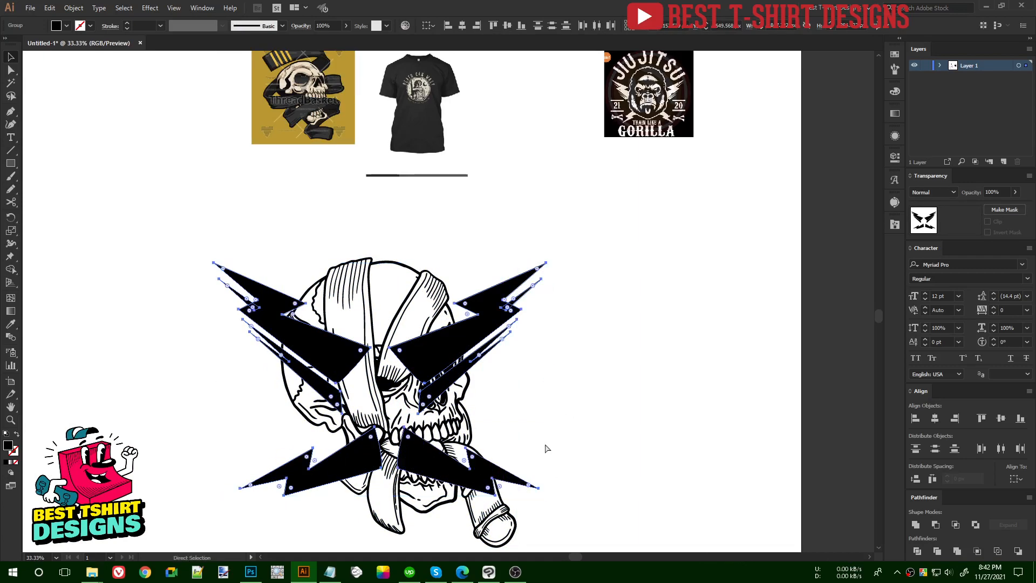
pyautogui.moveTo(529, 426); pyautogui.dragTo(254, 329)
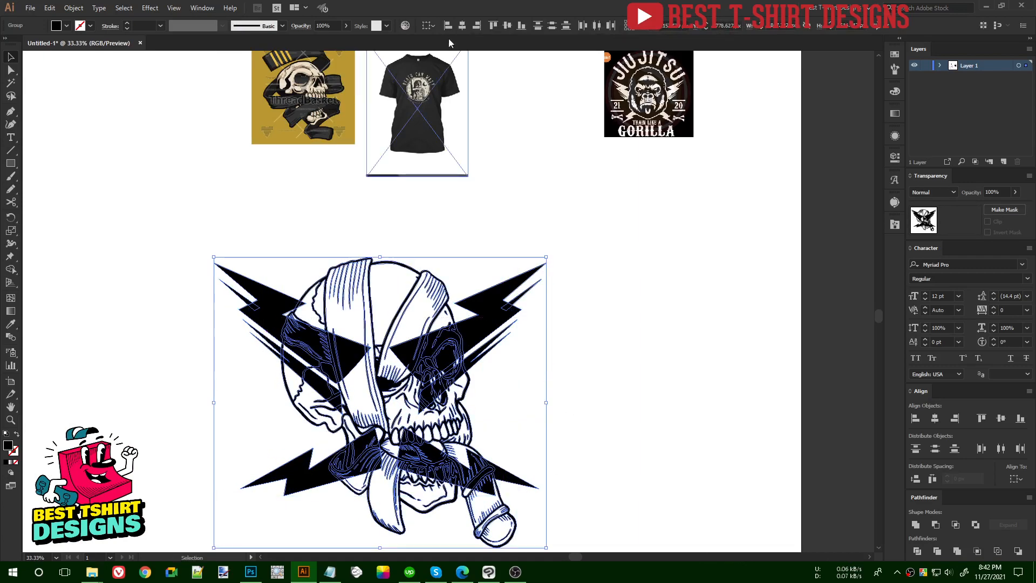
pyautogui.click(461, 25)
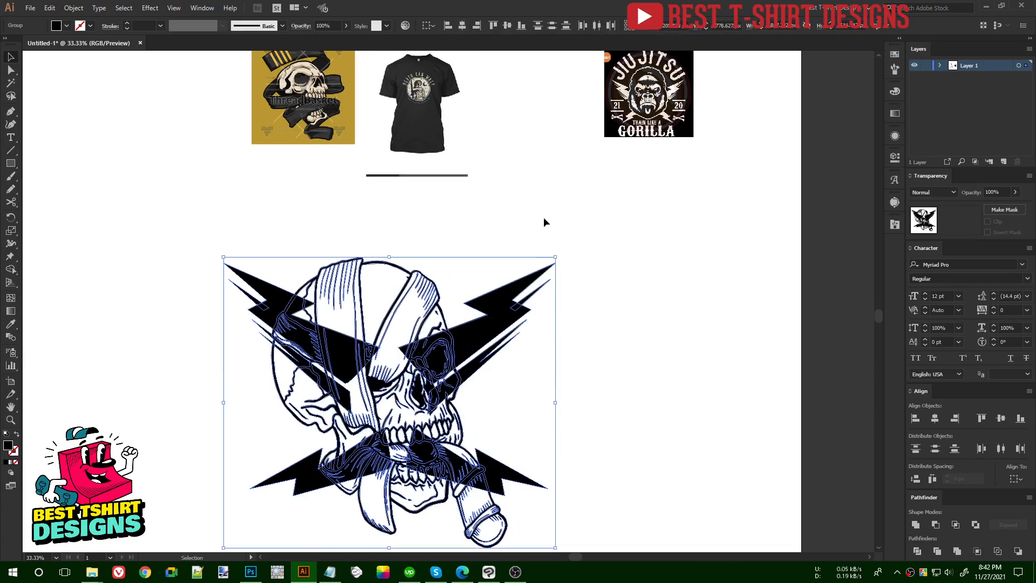
# Step: Shift the skull sideways slightly against the bolts and align both on their vertical centres
pyautogui.click(445, 270)
pyautogui.moveTo(434, 284); pyautogui.dragTo(464, 287)
pyautogui.scroll(-1, 403, 289)
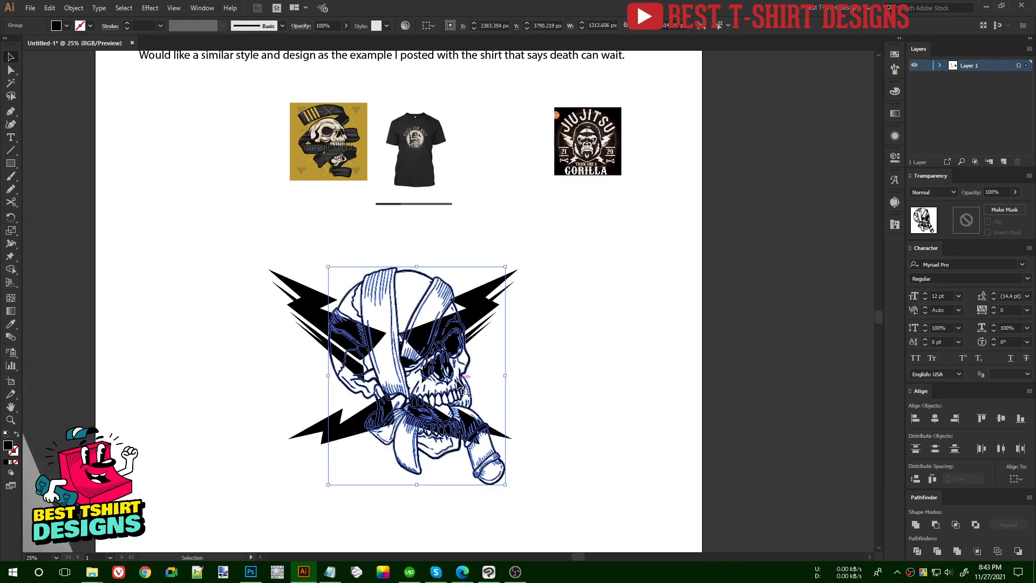
pyautogui.moveTo(466, 374); pyautogui.dragTo(461, 374)
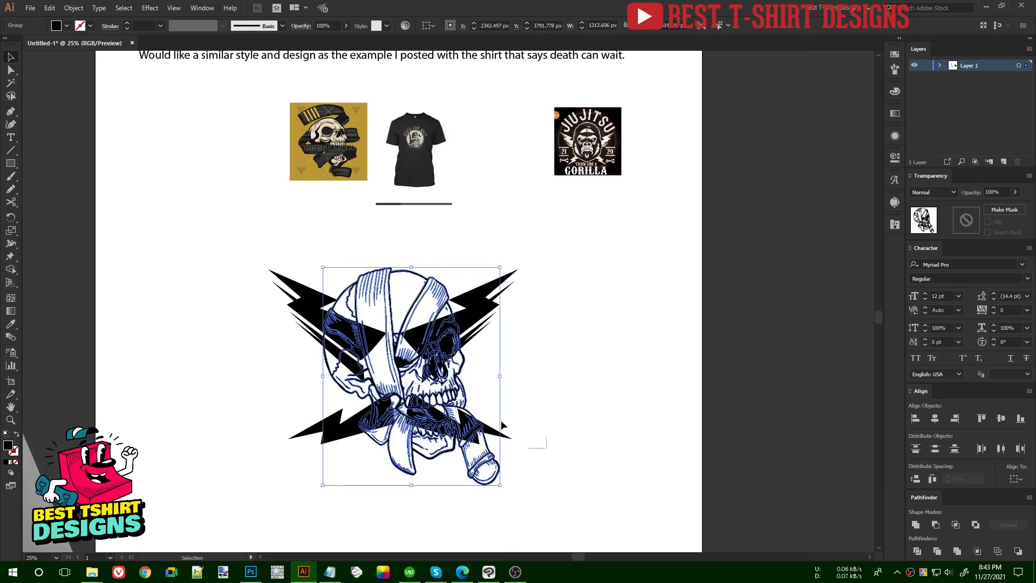
pyautogui.moveTo(503, 426); pyautogui.dragTo(287, 311)
pyautogui.click(506, 26)
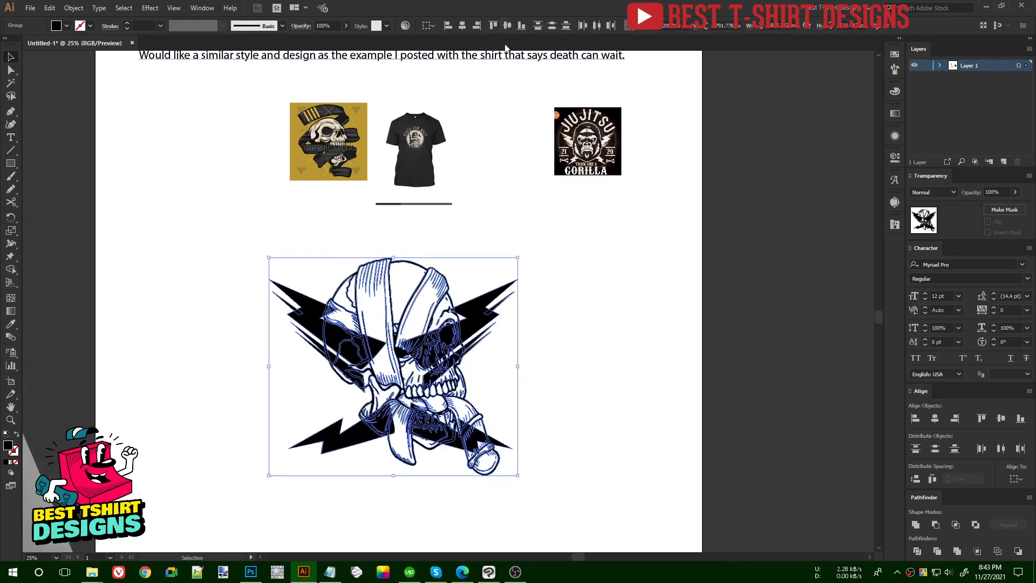
pyautogui.click(552, 341)
# Step: Nudge the skull drawing about 72 px down relative to the bolts
pyautogui.click(442, 305)
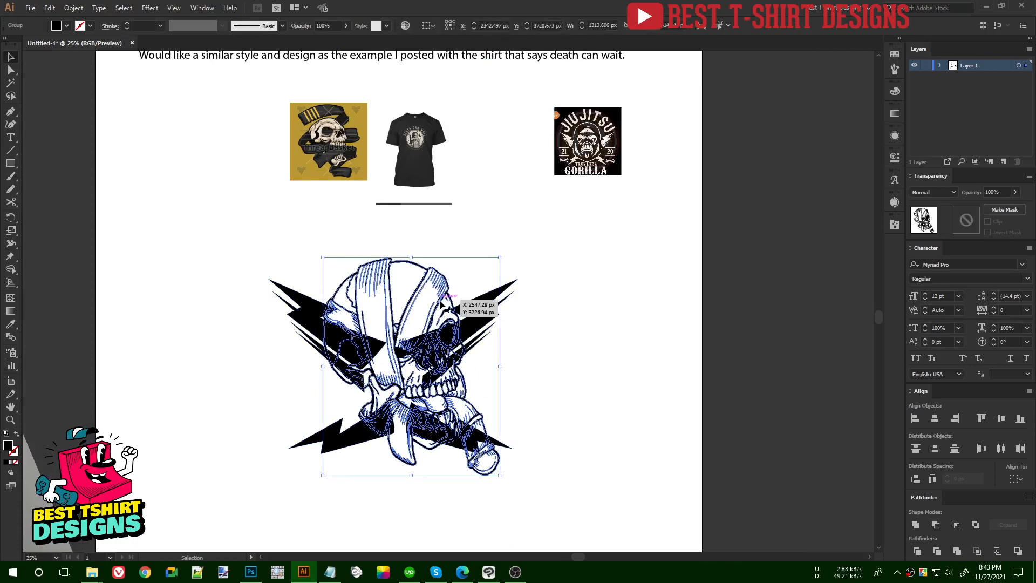
pyautogui.press('Down')
pyautogui.press('Down')
pyautogui.press('Down')
pyautogui.press('Down')
pyautogui.press('Down')
pyautogui.press('Down')
pyautogui.press('Down')
pyautogui.press('Down')
pyautogui.press('Down')
pyautogui.press('Down')
pyautogui.press('Down')
pyautogui.press('Down')
pyautogui.press('Down')
pyautogui.press('Down')
pyautogui.press('Down')
pyautogui.press('Down')
pyautogui.press('Down')
pyautogui.press('Down')
pyautogui.press('Down')
pyautogui.press('Down')
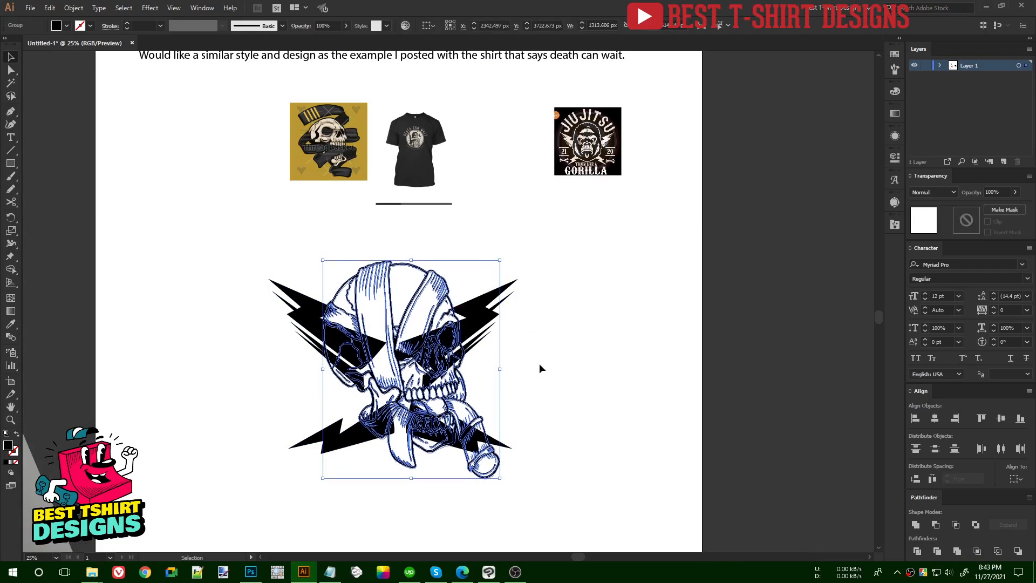
pyautogui.press('Down')
pyautogui.press('Down')
pyautogui.press('Down')
pyautogui.press('Down')
pyautogui.press('Down')
pyautogui.press('Down')
pyautogui.press('Down')
pyautogui.press('Down')
pyautogui.press('Down')
pyautogui.press('Down')
pyautogui.press('Down')
pyautogui.press('Down')
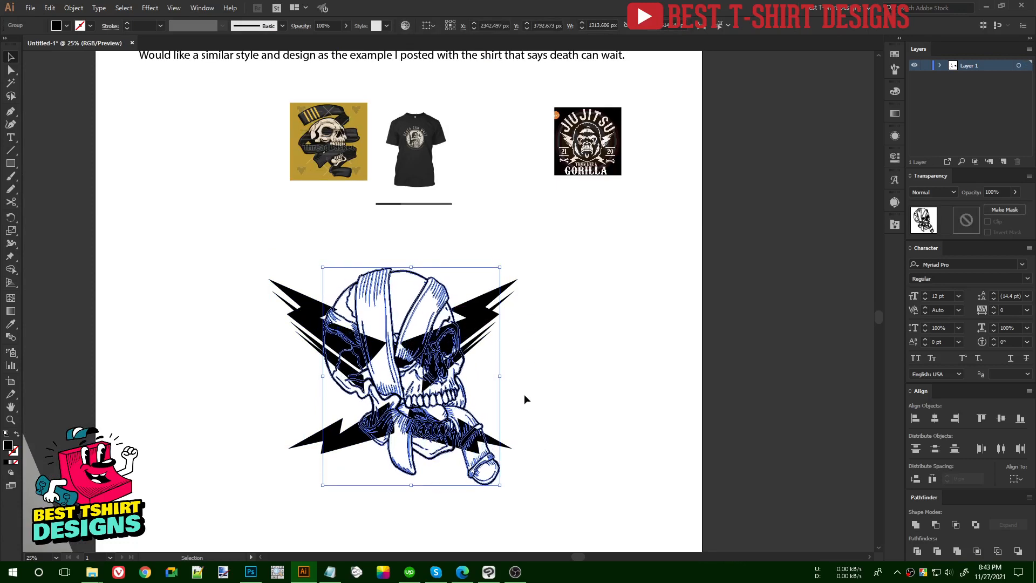
# Step: Rotate the skull drawing slightly clockwise over the bolts
pyautogui.click(525, 399)
pyautogui.moveTo(499, 489); pyautogui.dragTo(460, 470)
pyautogui.click(528, 411)
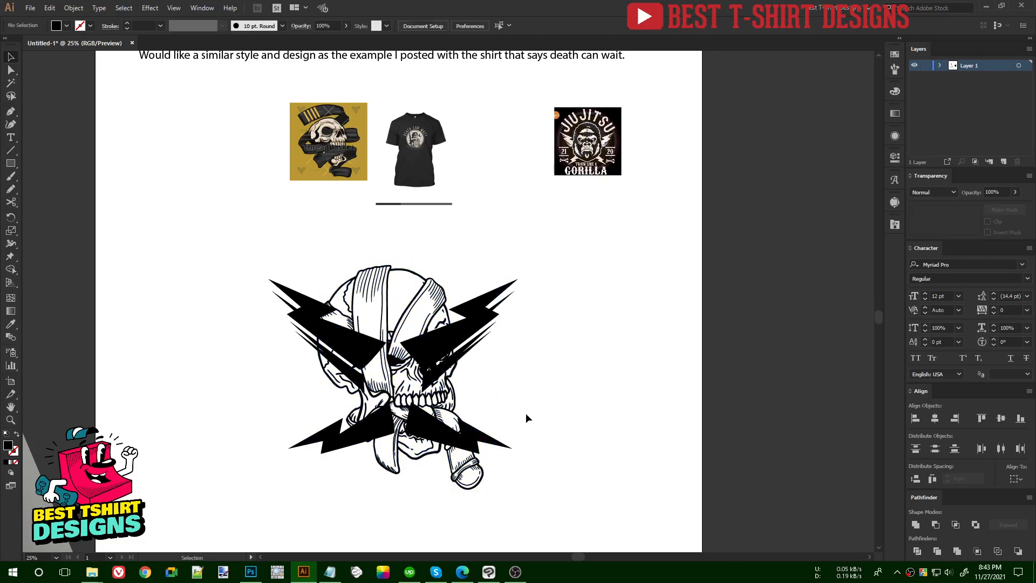
# Step: Copy the skull drawing and create an opacity mask with clipping turned off on the bolt group
pyautogui.click(443, 311)
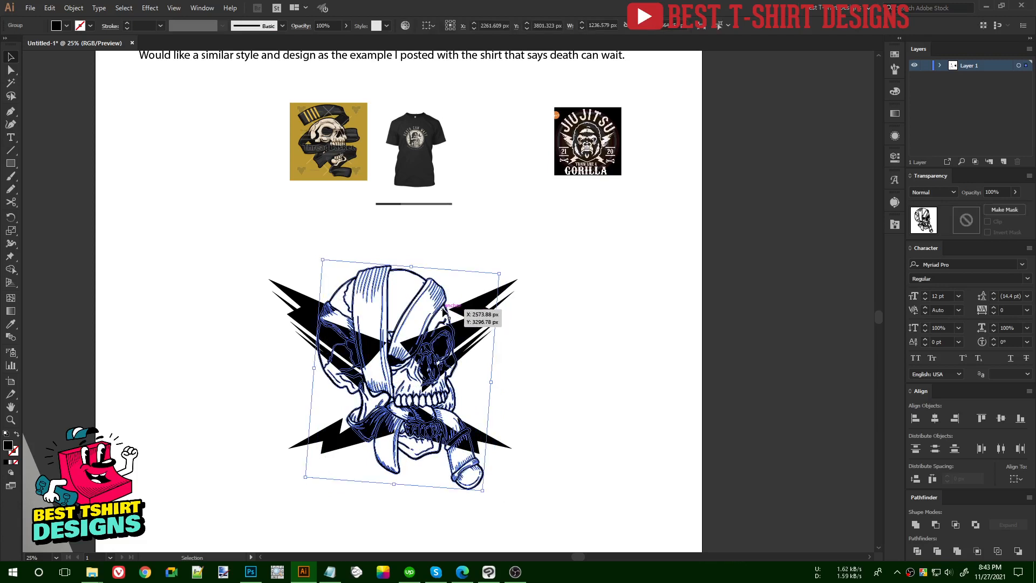
pyautogui.press('a')
pyautogui.press('v')
pyautogui.click(492, 318)
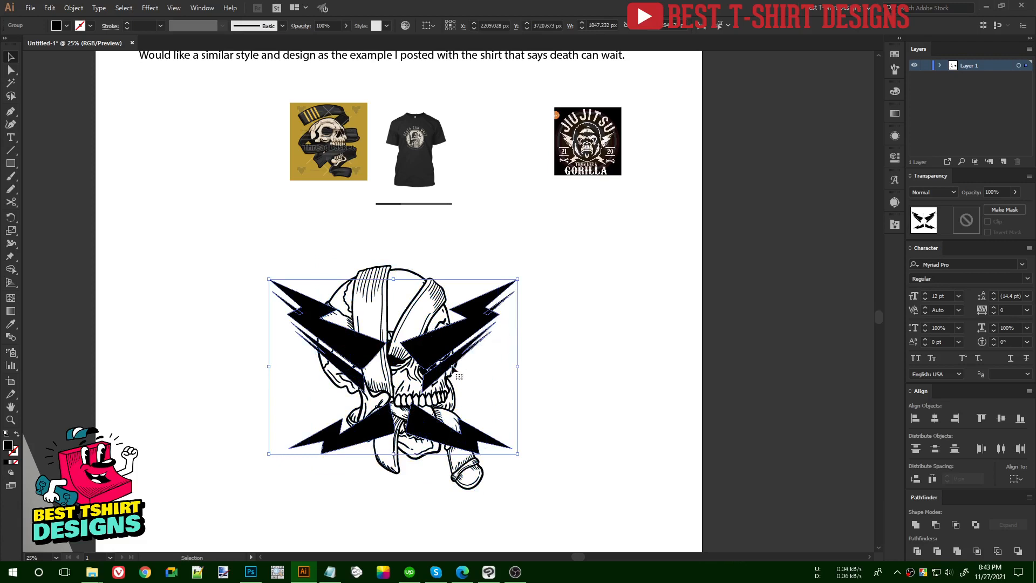
pyautogui.click(971, 220)
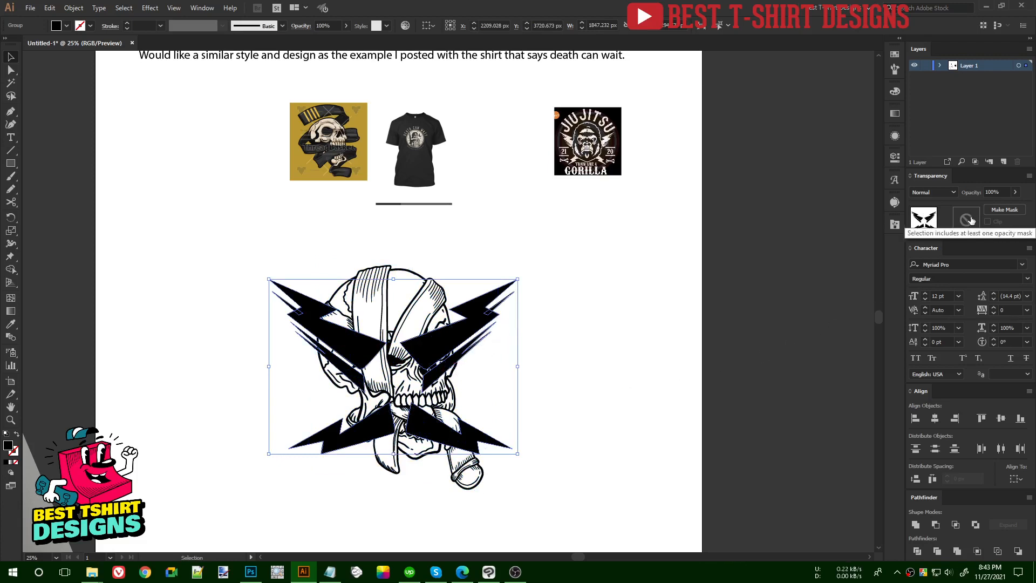
pyautogui.click(987, 221)
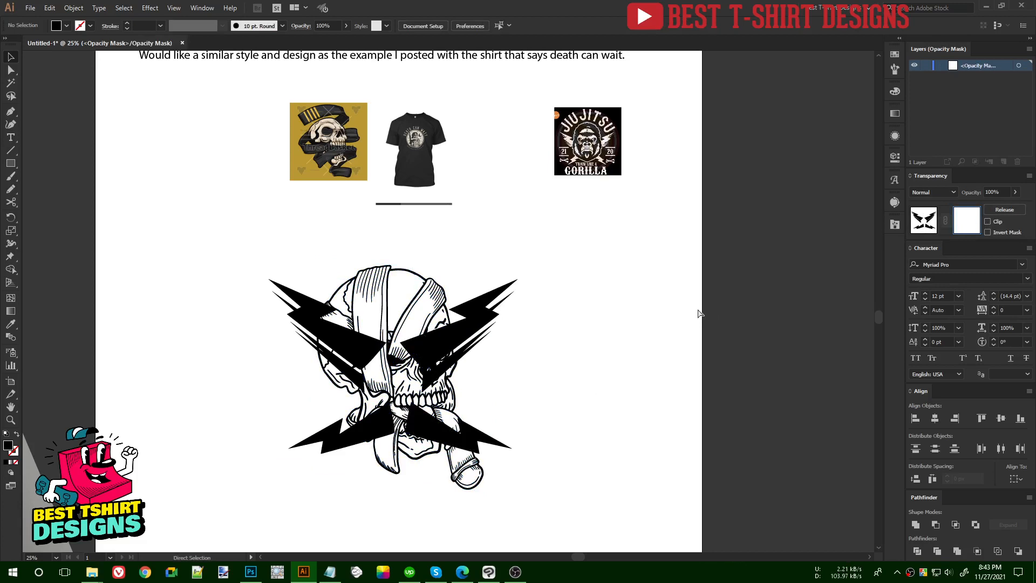
# Step: Paste the skull in place inside the opacity mask, unite it into a solid silhouette and leave mask editing
pyautogui.hotkey('ctrl', 'f')
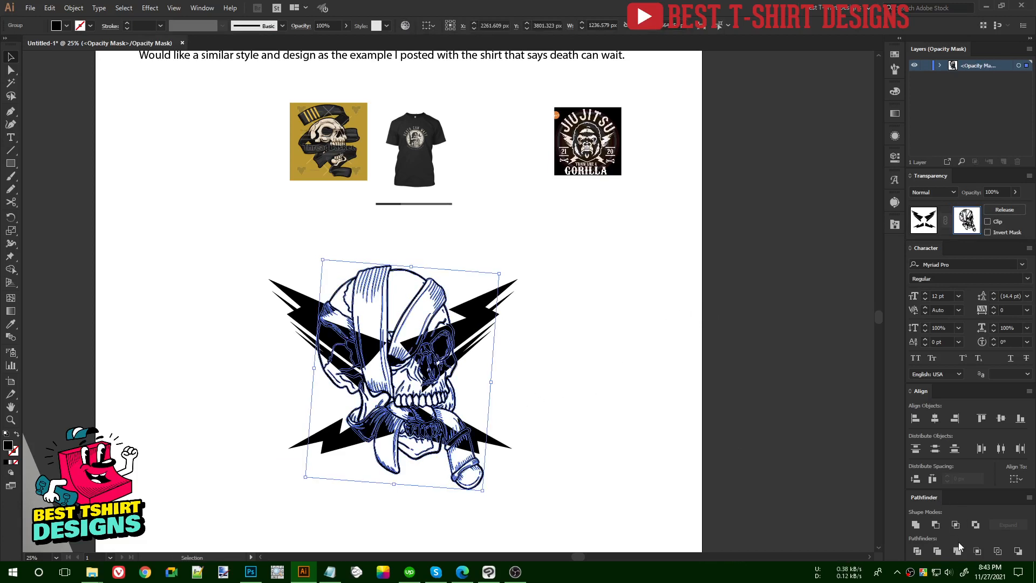
pyautogui.click(915, 524)
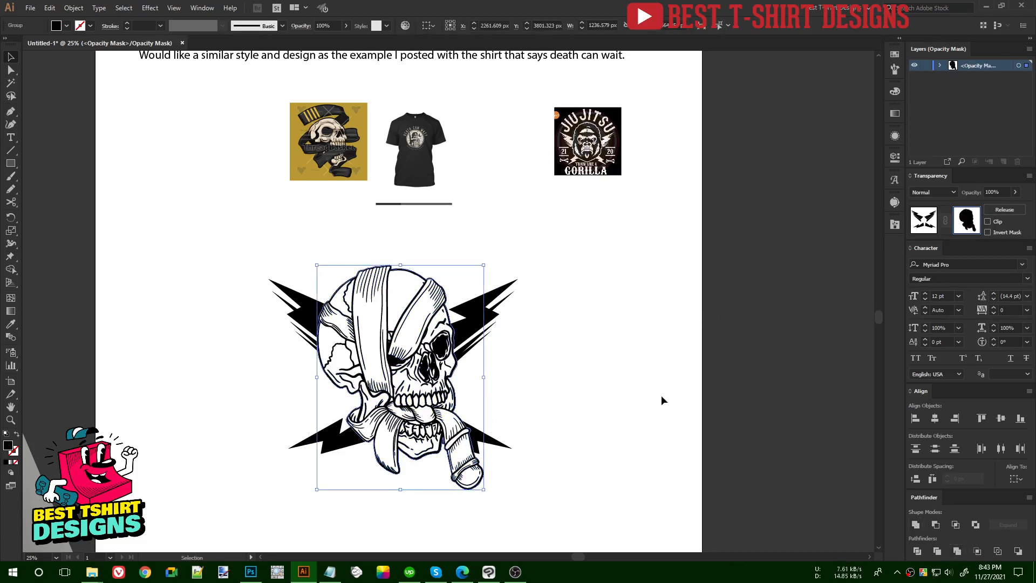
pyautogui.click(583, 380)
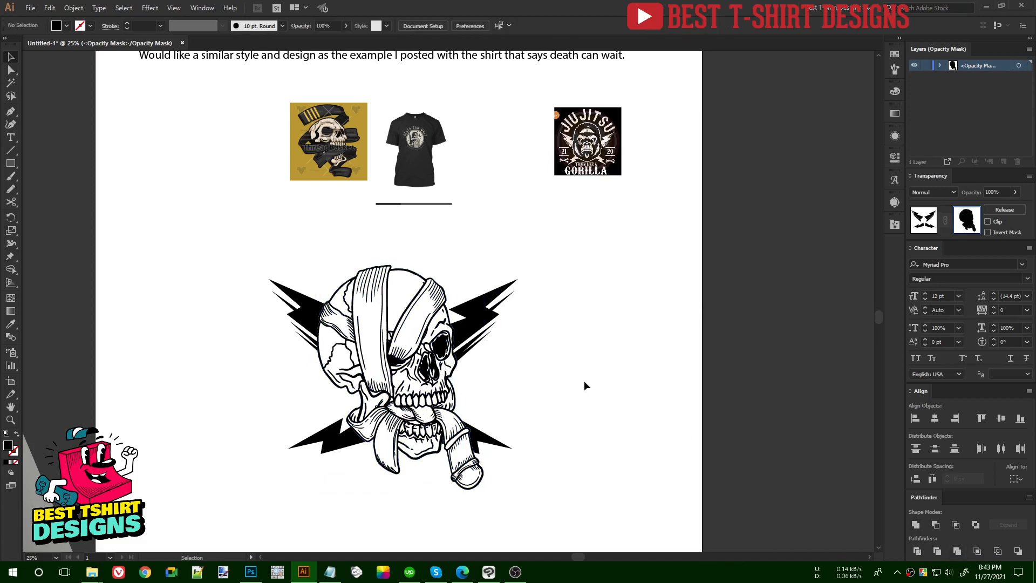
pyautogui.scroll(1, 393, 477)
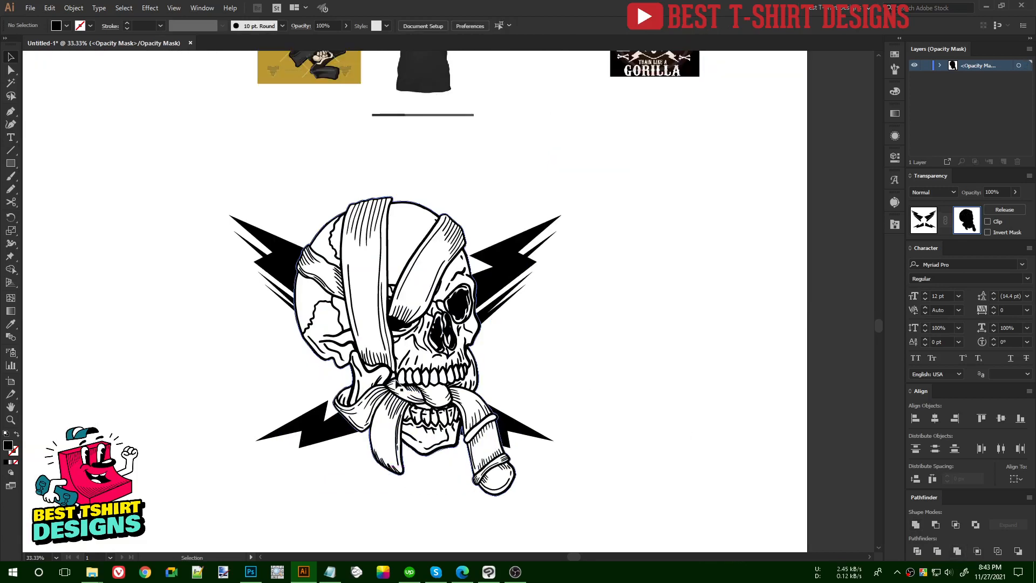
pyautogui.scroll(-1, 397, 338)
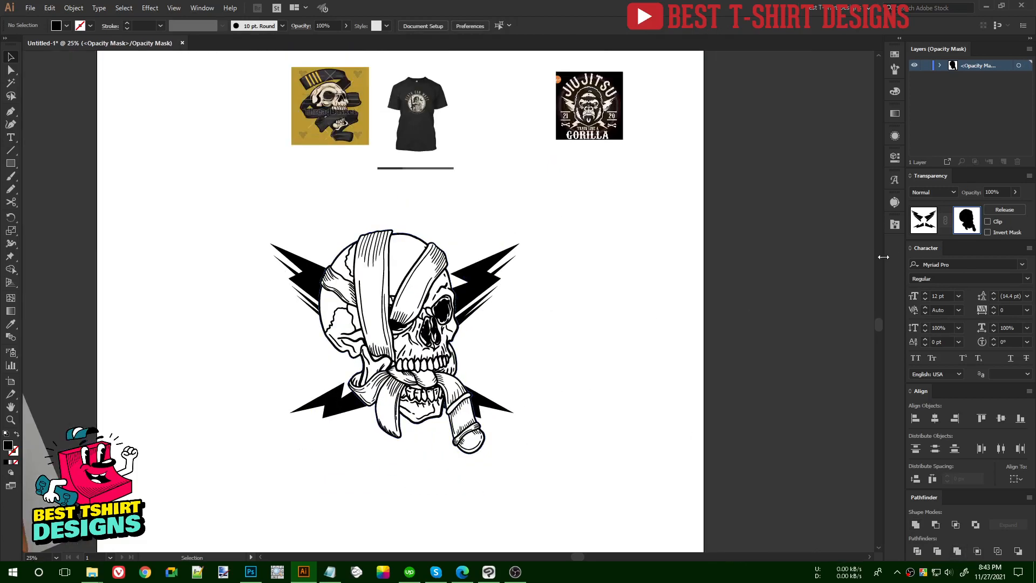
pyautogui.click(920, 219)
pyautogui.click(526, 343)
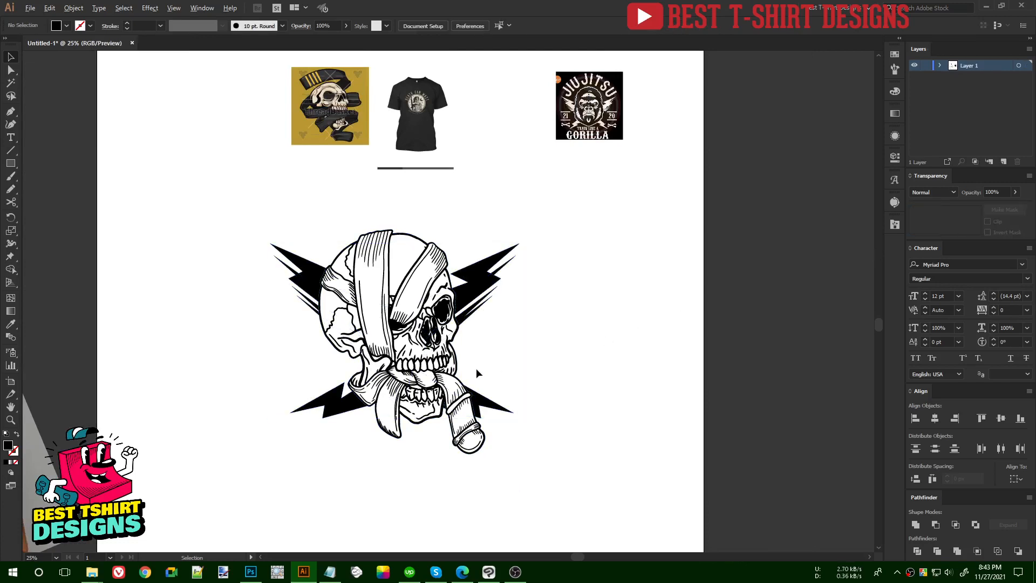
# Step: Move the skull and masked bolts together slightly down and to the left on the artboard
pyautogui.scroll(-1, 476, 368)
pyautogui.moveTo(567, 425); pyautogui.dragTo(312, 233)
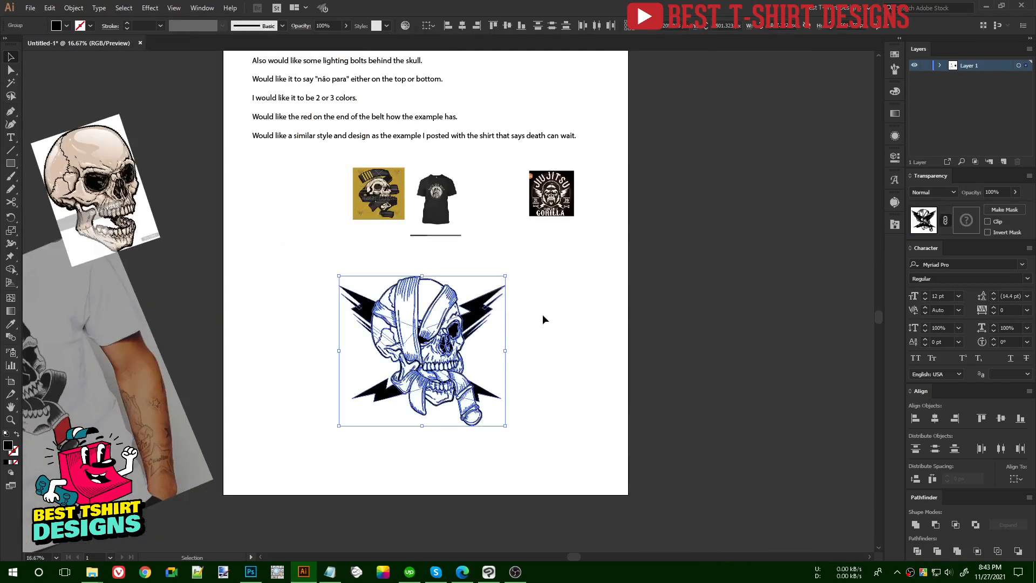
pyautogui.click(542, 314)
pyautogui.moveTo(536, 436); pyautogui.dragTo(280, 271)
pyautogui.moveTo(477, 319); pyautogui.dragTo(444, 335)
pyautogui.click(540, 357)
pyautogui.click(441, 186)
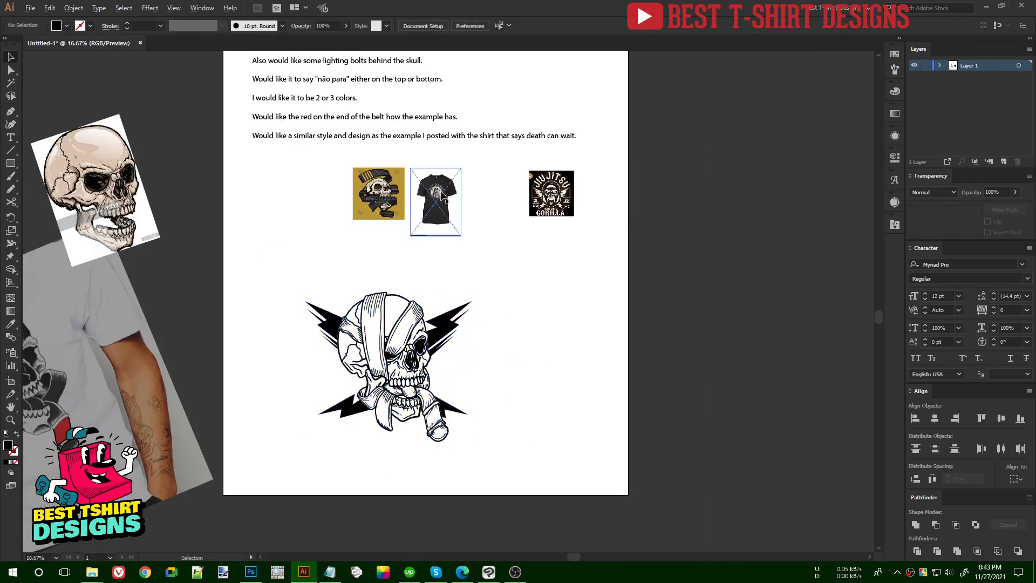
# Step: Examine the "Death Can Wait" shirt reference up close, studying its circular badge and lettering
pyautogui.scroll(4, 441, 185)
pyautogui.scroll(1, 440, 186)
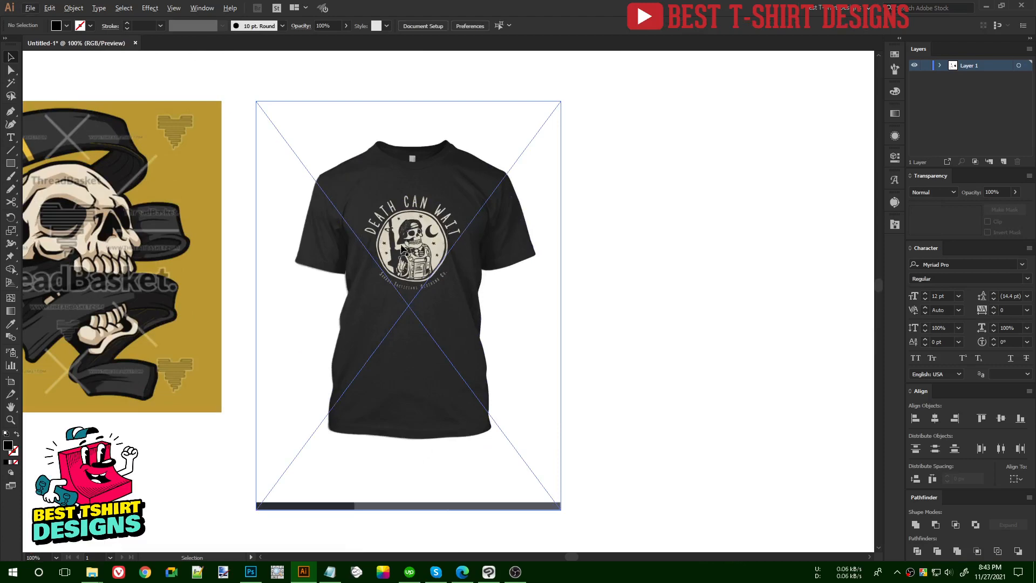
pyautogui.scroll(1, 384, 248)
pyautogui.scroll(-3, 482, 215)
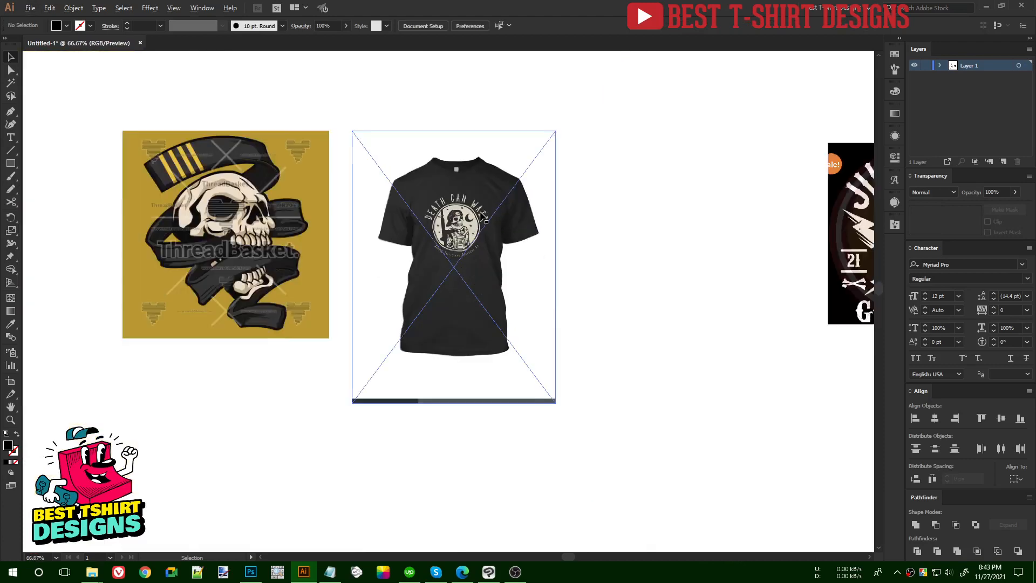
pyautogui.scroll(3, 462, 215)
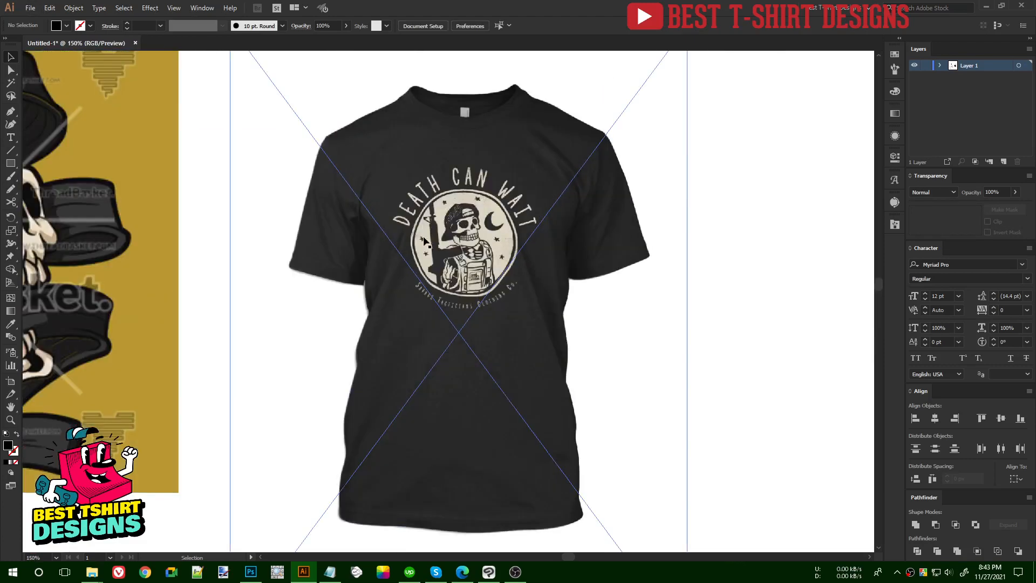
pyautogui.scroll(3, 482, 209)
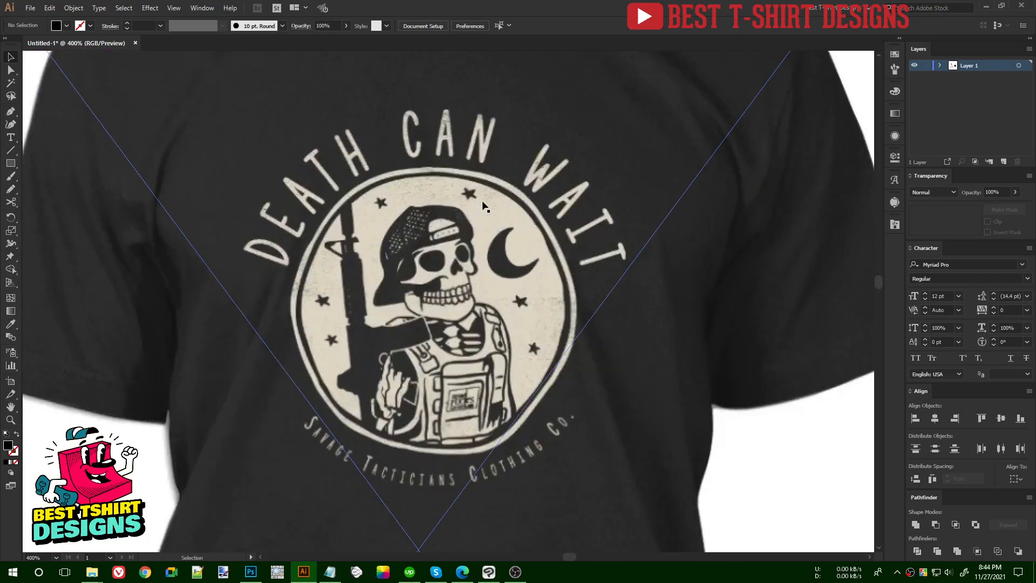
pyautogui.press('b')
pyautogui.scroll(-1, 437, 165)
pyautogui.scroll(-5, 491, 158)
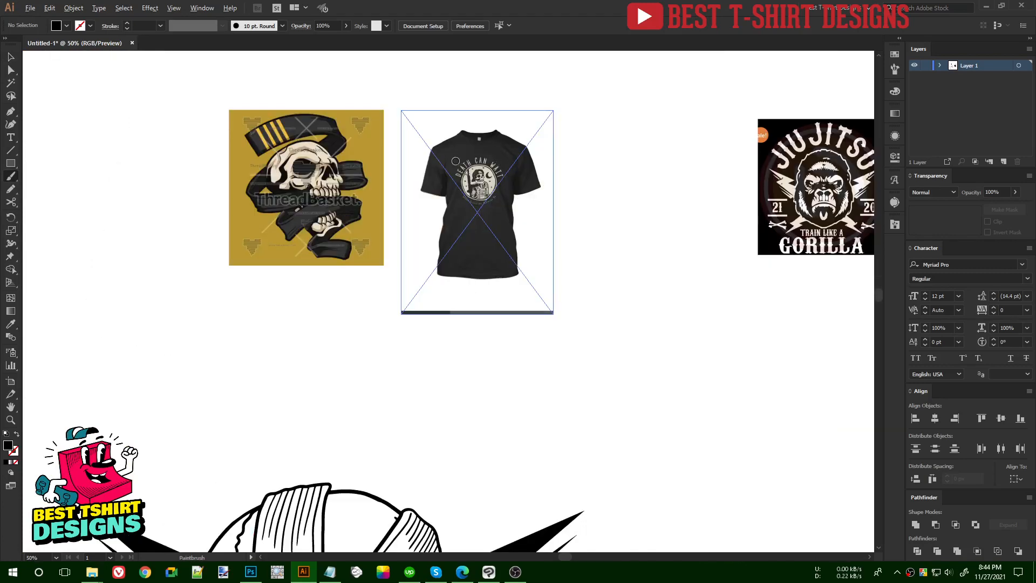
pyautogui.scroll(-2, 456, 162)
# Step: Move the black T-shirt reference image to the right, into the gap between the other two references
pyautogui.press('v')
pyautogui.scroll(-1, 464, 254)
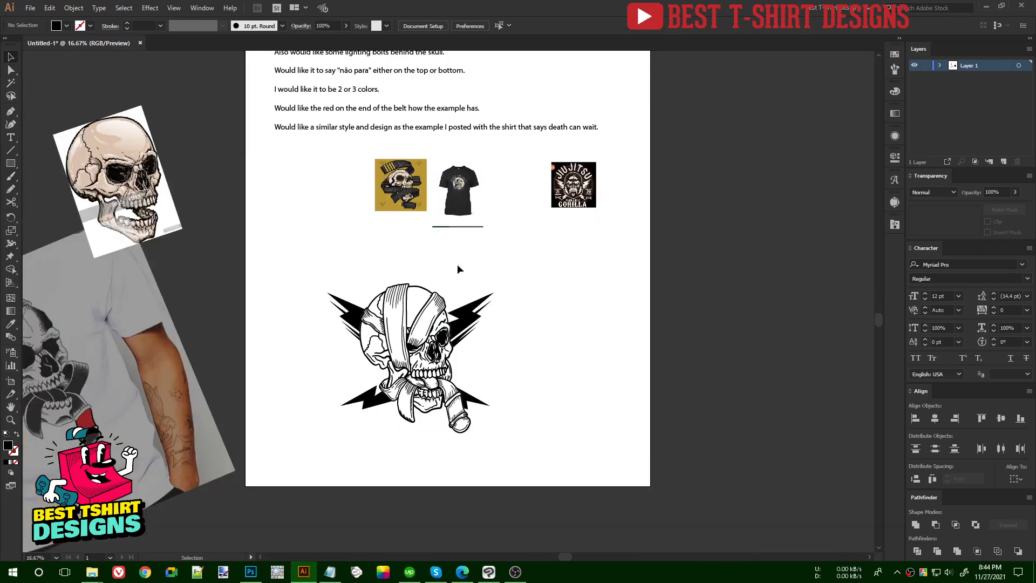
pyautogui.moveTo(466, 222); pyautogui.dragTo(499, 269)
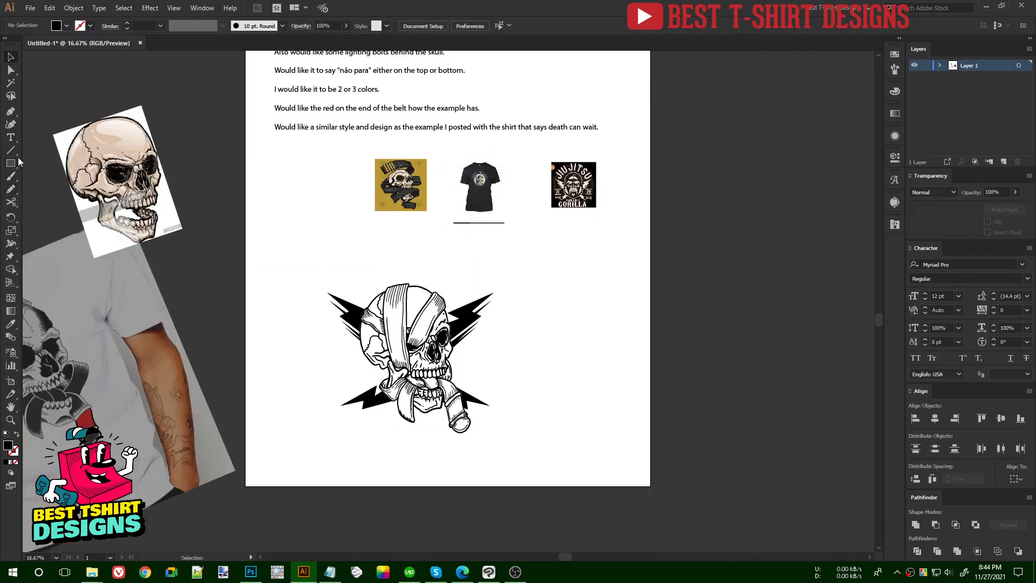
# Step: Draw a circle about 1864 px in diameter centred on the skull and swap its fill to an outline
pyautogui.moveTo(15, 161); pyautogui.dragTo(46, 189)
pyautogui.moveTo(417, 353)
pyautogui.mouseDown()
pyautogui.moveTo(451, 410)
pyautogui.moveTo(499, 421)
pyautogui.mouseUp()
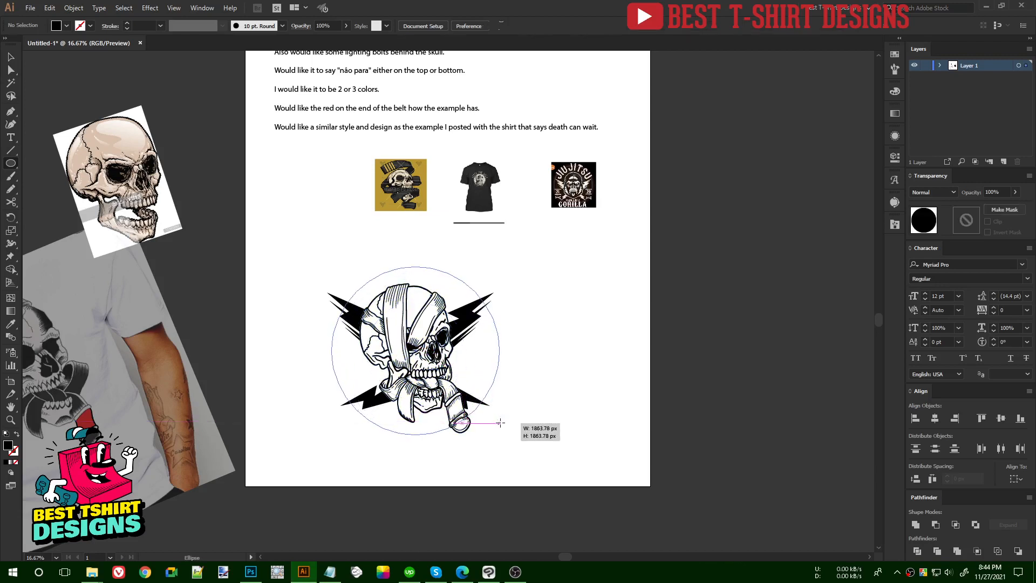
pyautogui.hotkey('shift', 'x')
pyautogui.press('v')
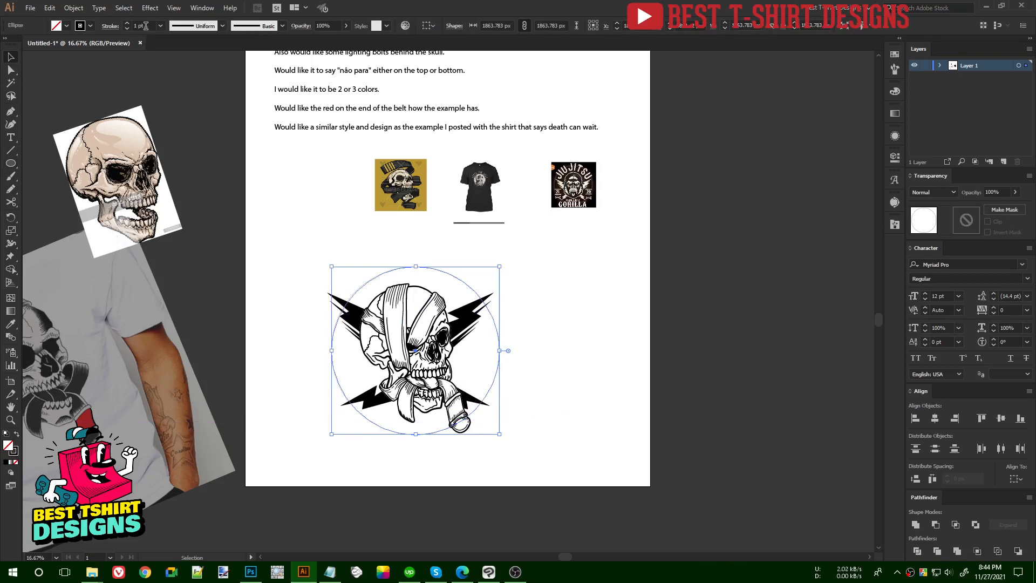
# Step: Set the circle's stroke weight to 20 pt and scale the circle down from its centre to about 1738 px
pyautogui.scroll(1, 146, 26)
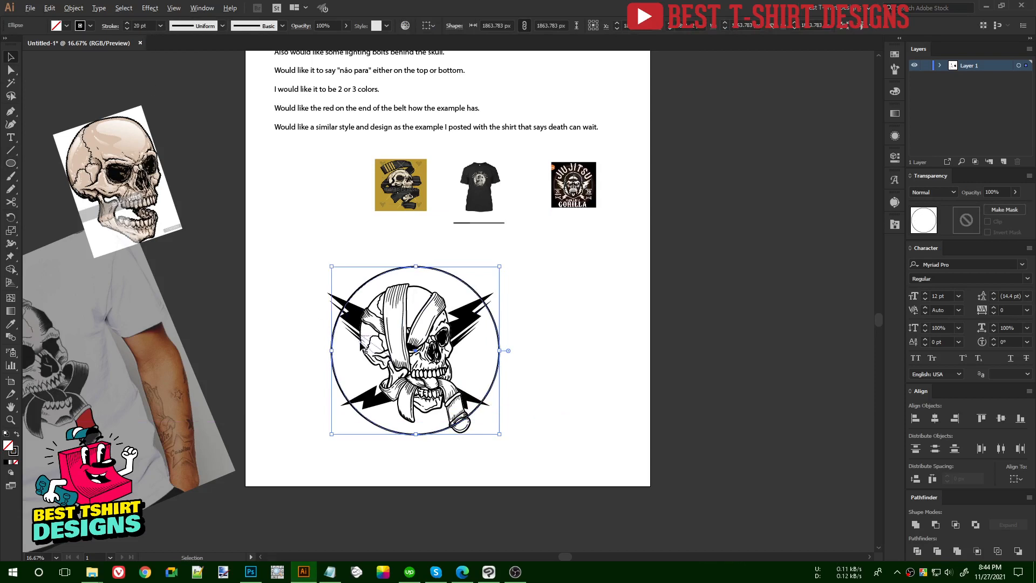
pyautogui.scroll(1, 451, 376)
pyautogui.scroll(1, 451, 374)
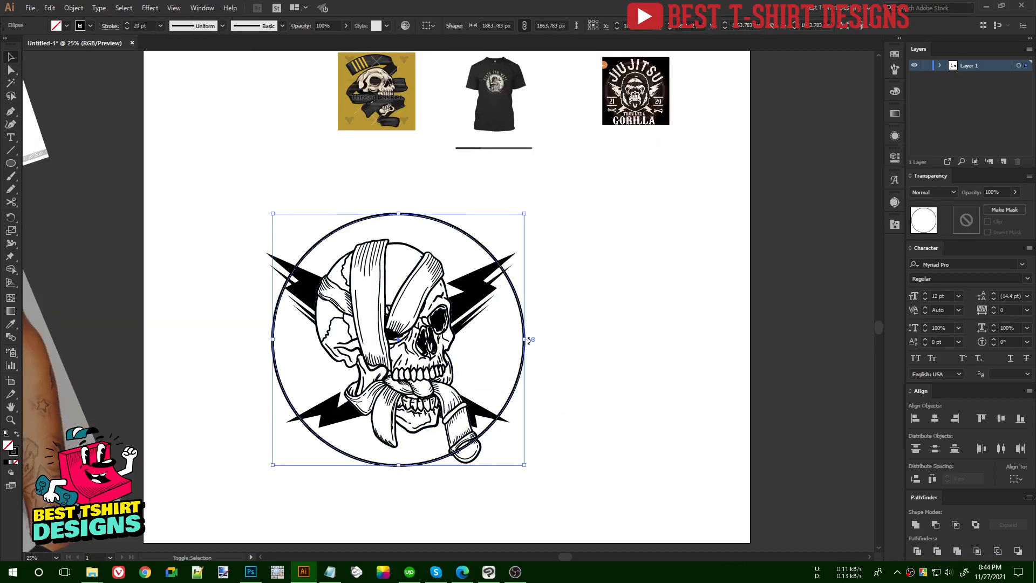
pyautogui.moveTo(527, 339); pyautogui.dragTo(514, 339)
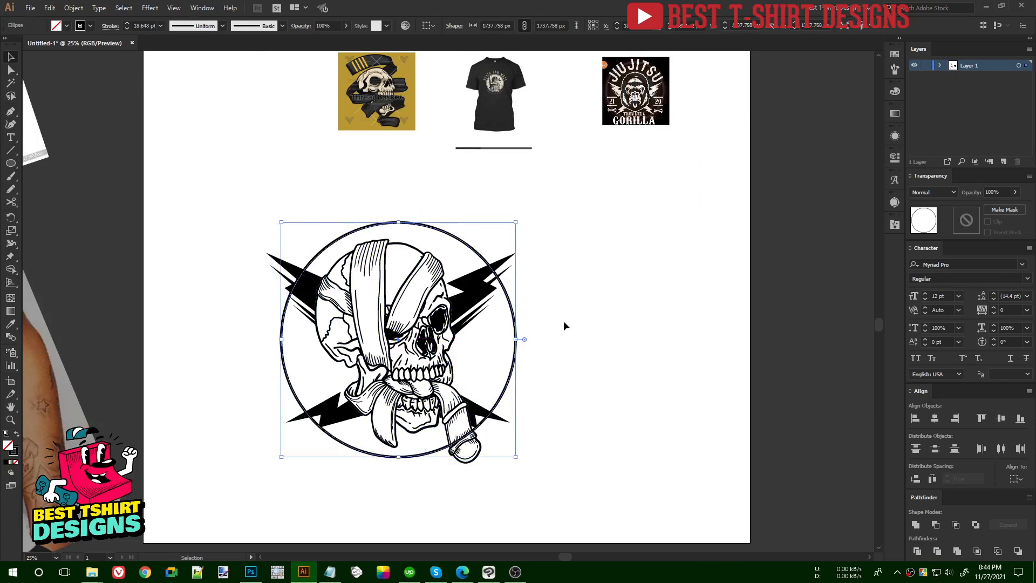
# Step: Fill the circle with the cream colour sampled from the T-shirt's print and send it behind the skull and bolts
pyautogui.scroll(1, 563, 321)
pyautogui.scroll(1, 562, 321)
pyautogui.press('i')
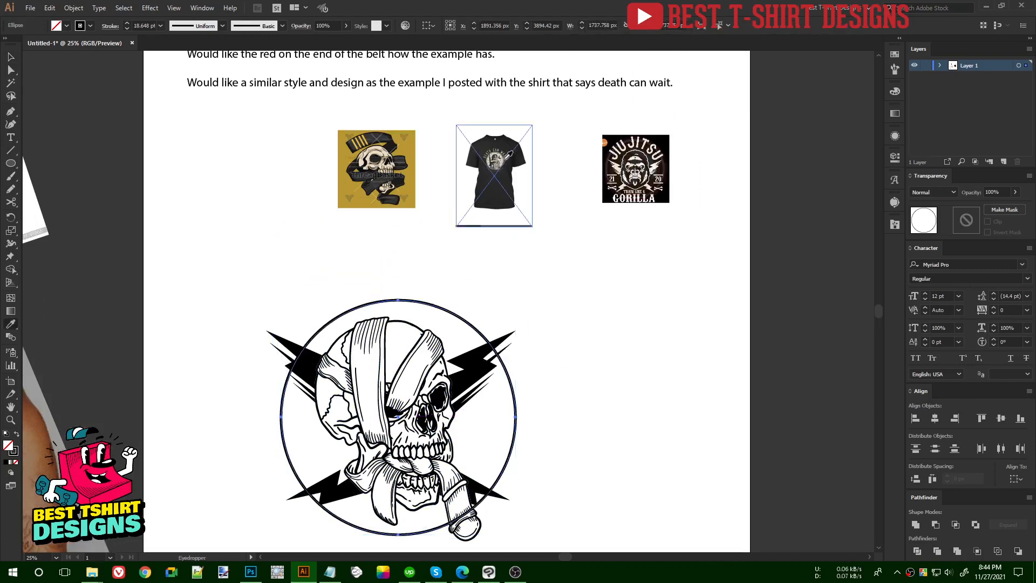
pyautogui.click(503, 151)
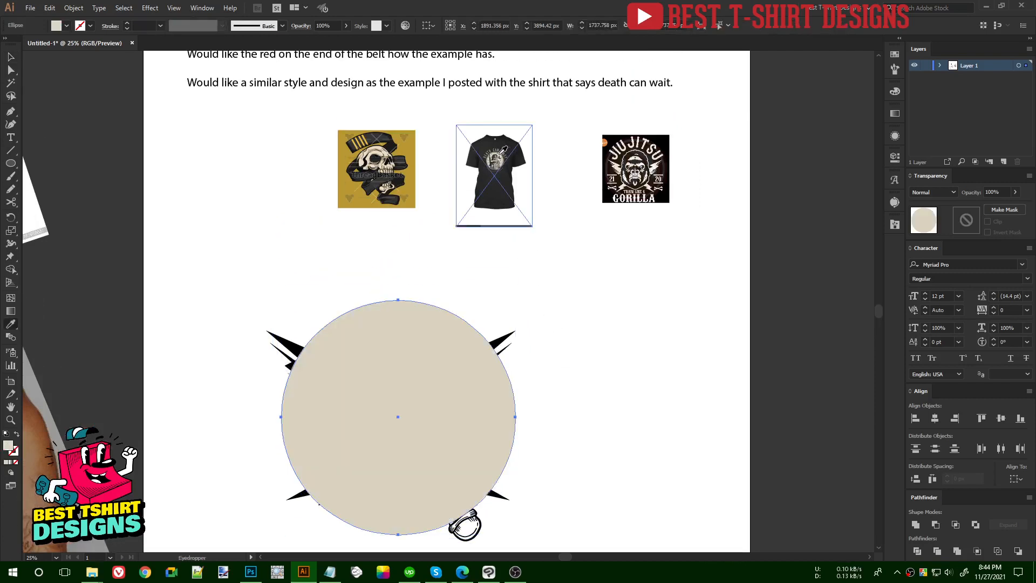
pyautogui.press('v')
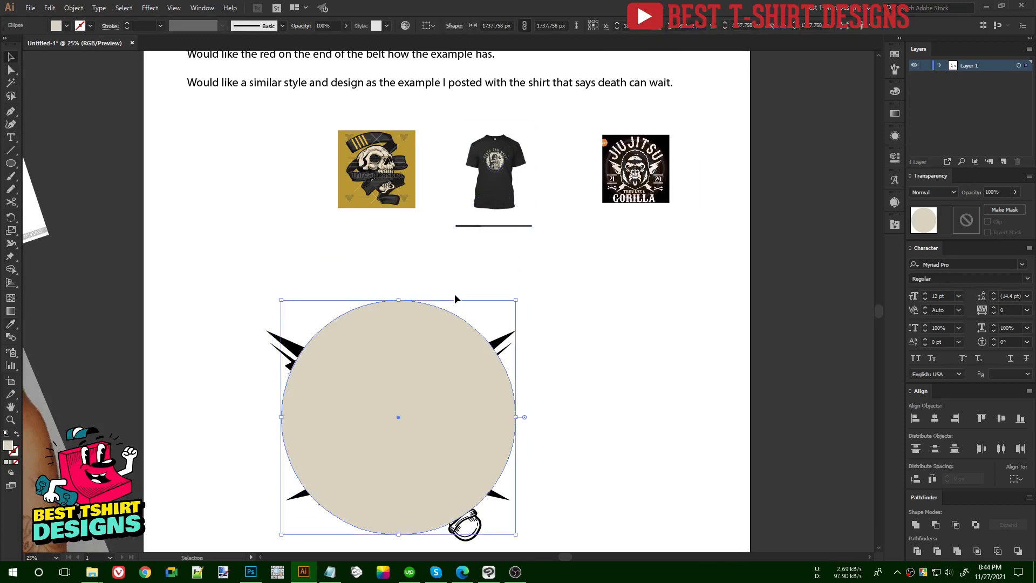
pyautogui.press('Delete')
pyautogui.hotkey('ctrl', 'z')
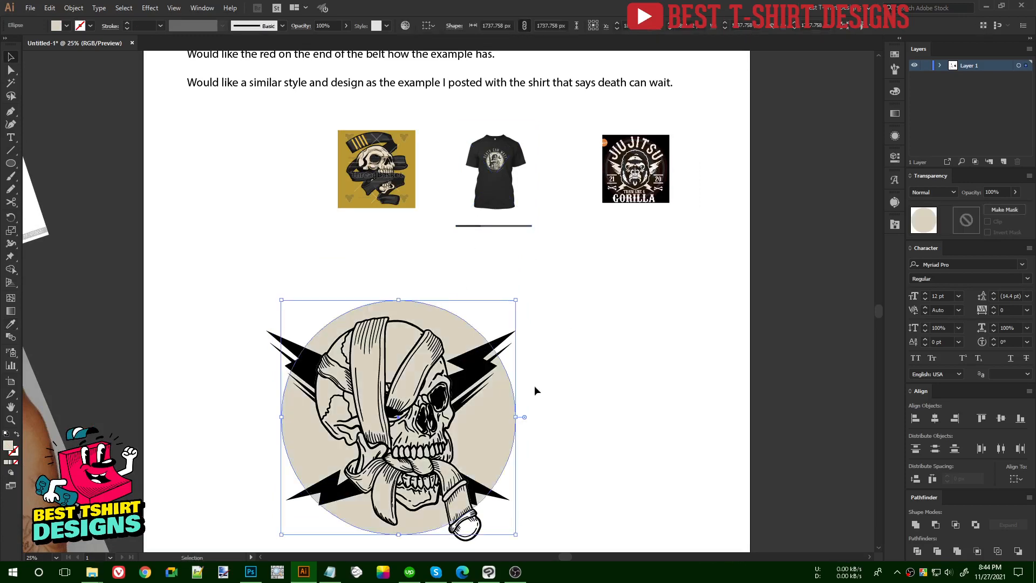
pyautogui.click(561, 394)
# Step: Offset the cream circle's path outward by 40 px with round joins
pyautogui.click(507, 416)
pyautogui.hotkey('ctrl', 'alt', 'o')
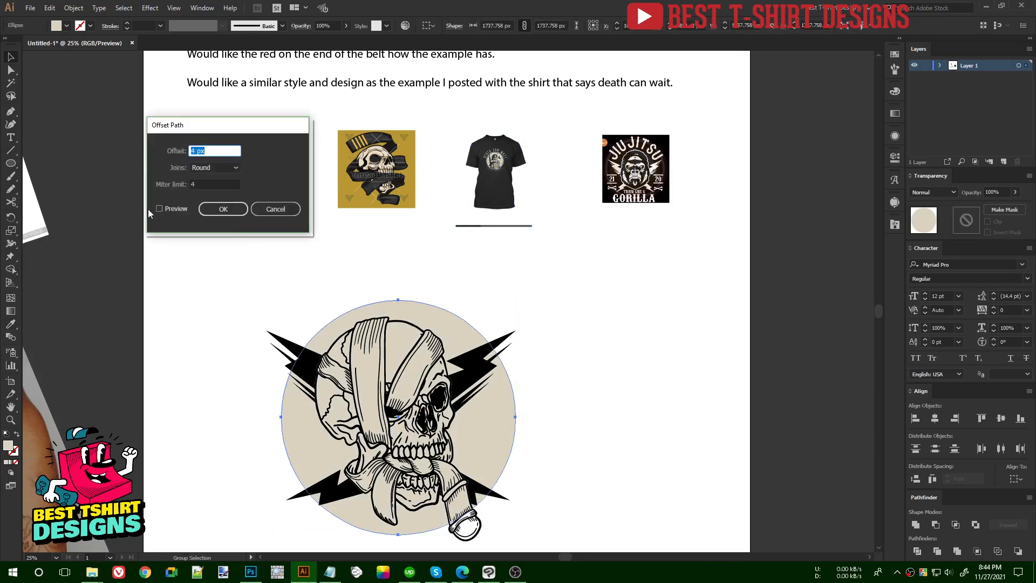
pyautogui.write('20')
pyautogui.click(176, 211)
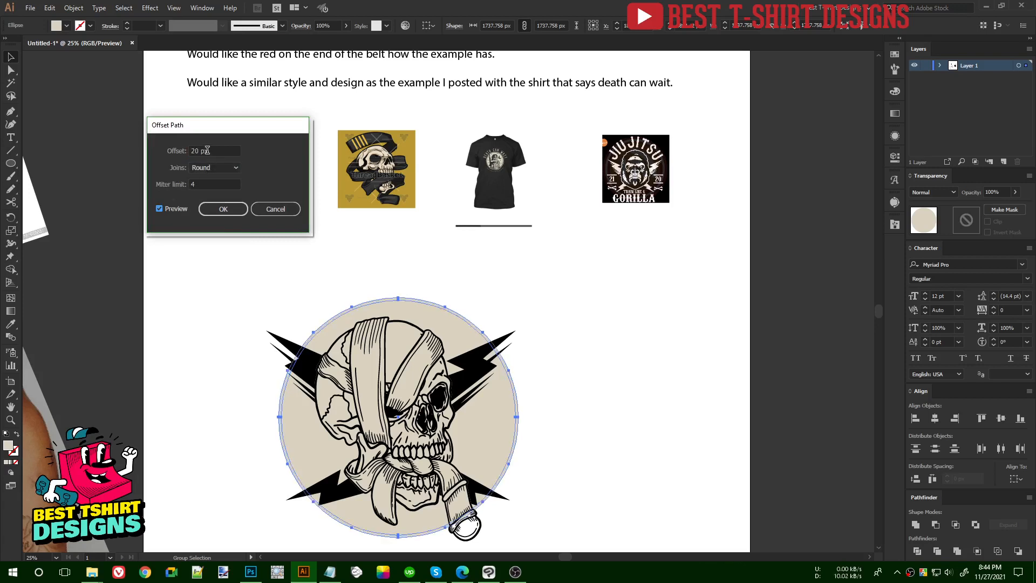
pyautogui.hotkey('shift', 'Up')
pyautogui.hotkey('shift', 'Up')
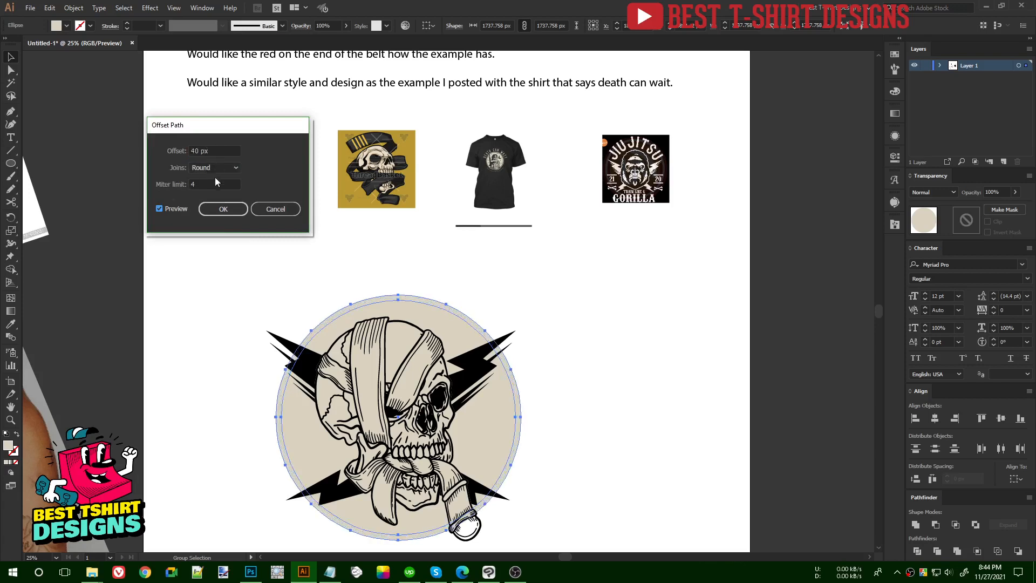
pyautogui.click(223, 209)
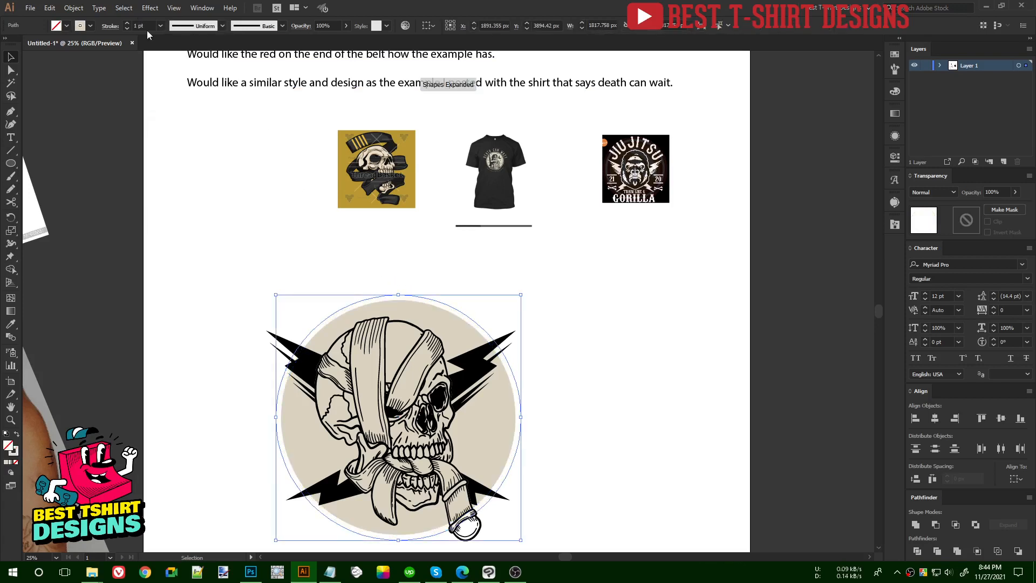
# Step: Give the larger offset circle an unfilled cream outline with a 30 pt stroke weight
pyautogui.scroll(2, 147, 31)
pyautogui.scroll(1, 148, 31)
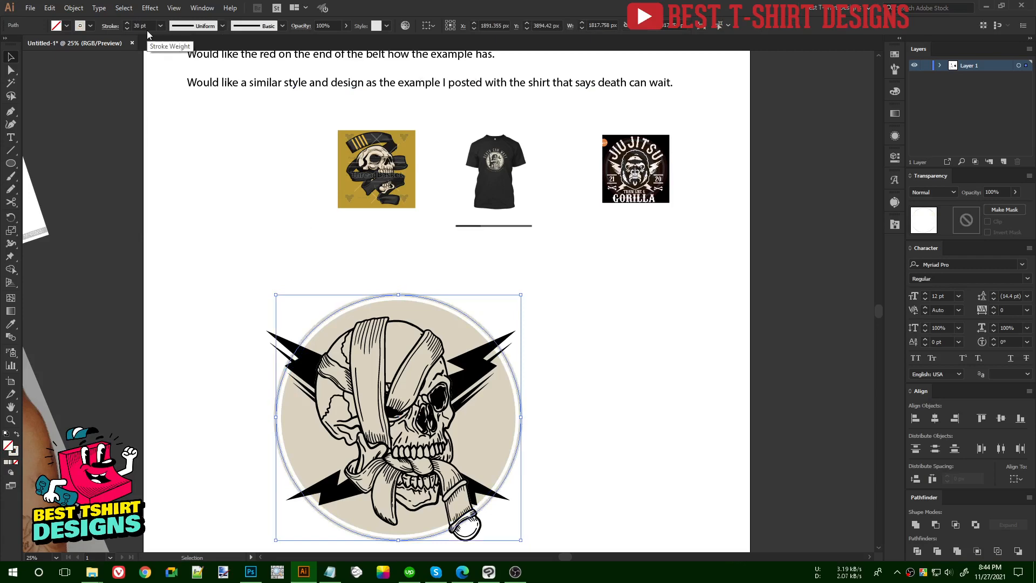
pyautogui.scroll(2, 467, 394)
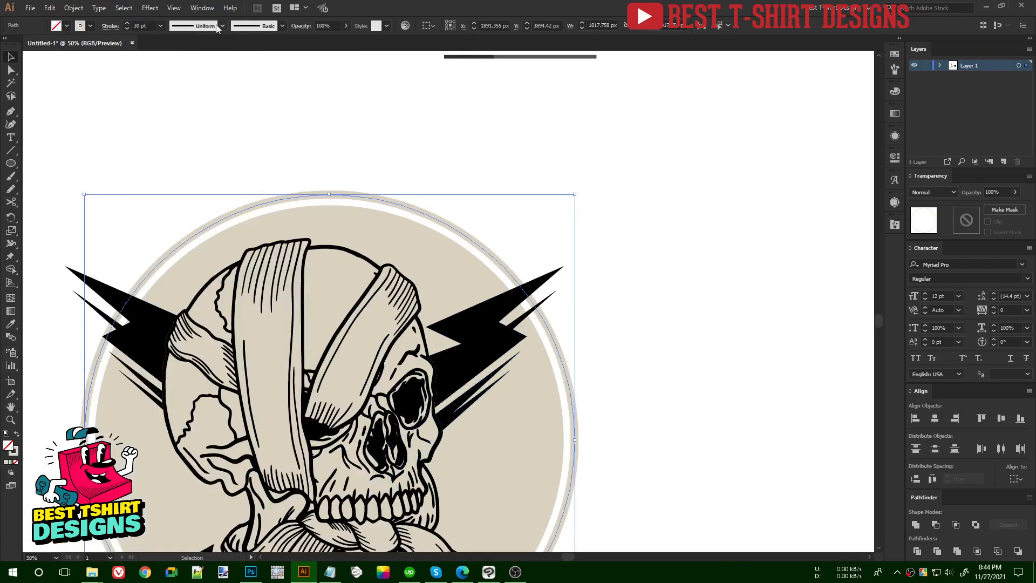
# Step: Start a Zig Zag effect on the outer ring with preview on and 3 ridges per segment
pyautogui.click(150, 8)
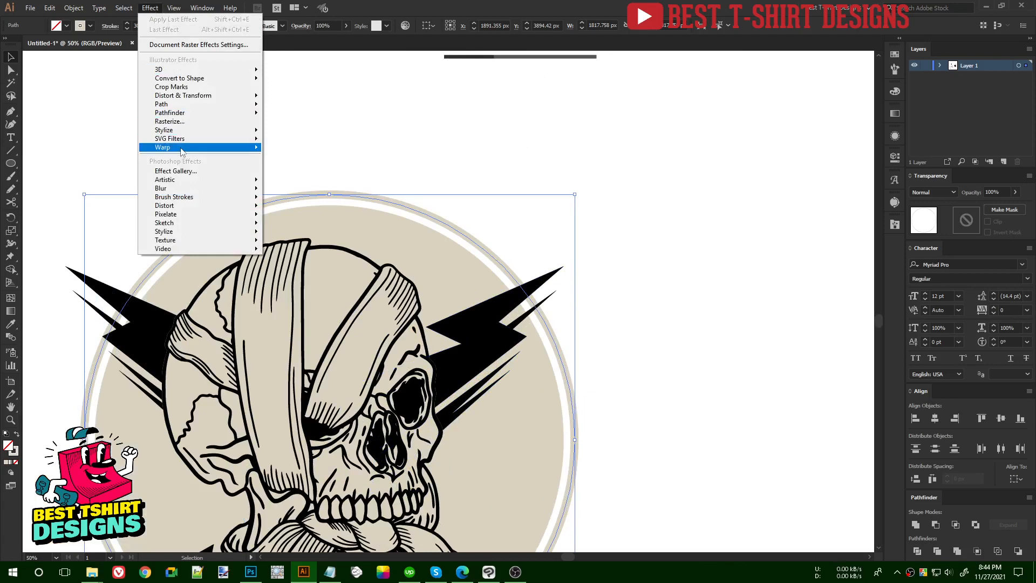
pyautogui.moveTo(182, 152)
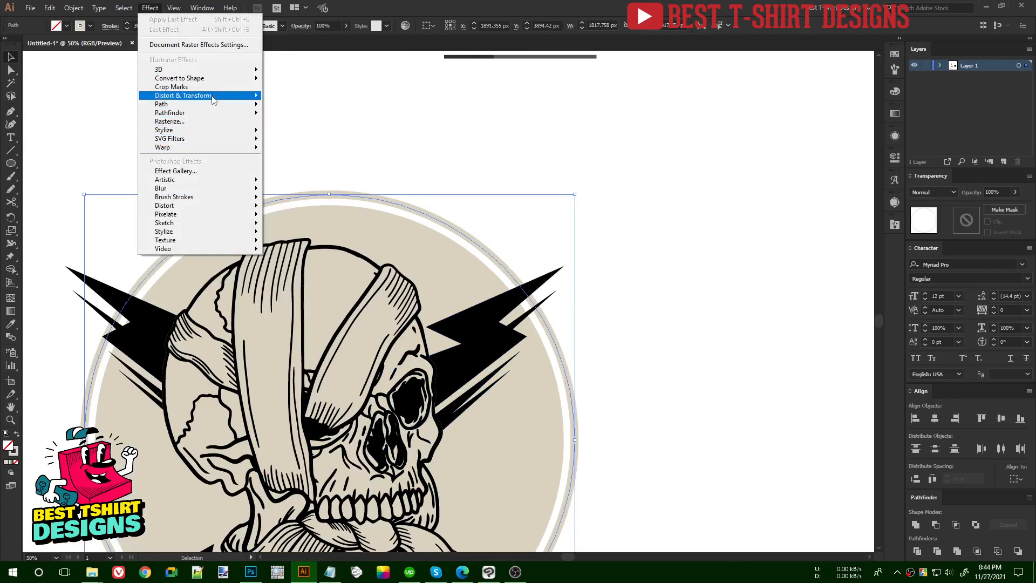
pyautogui.moveTo(214, 96)
pyautogui.click(296, 168)
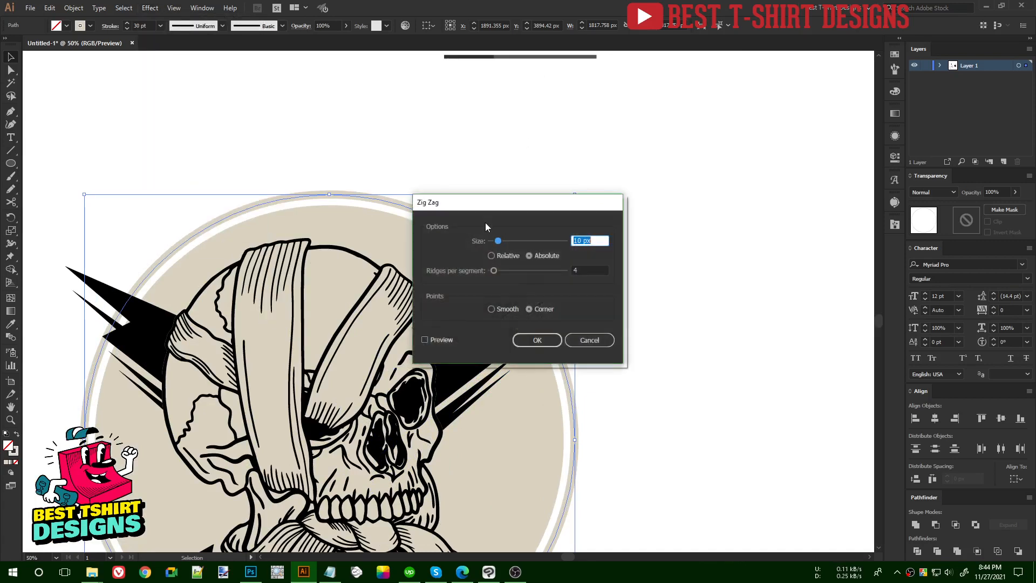
pyautogui.click(425, 340)
pyautogui.moveTo(491, 208); pyautogui.dragTo(569, 191)
pyautogui.scroll(-4, 674, 251)
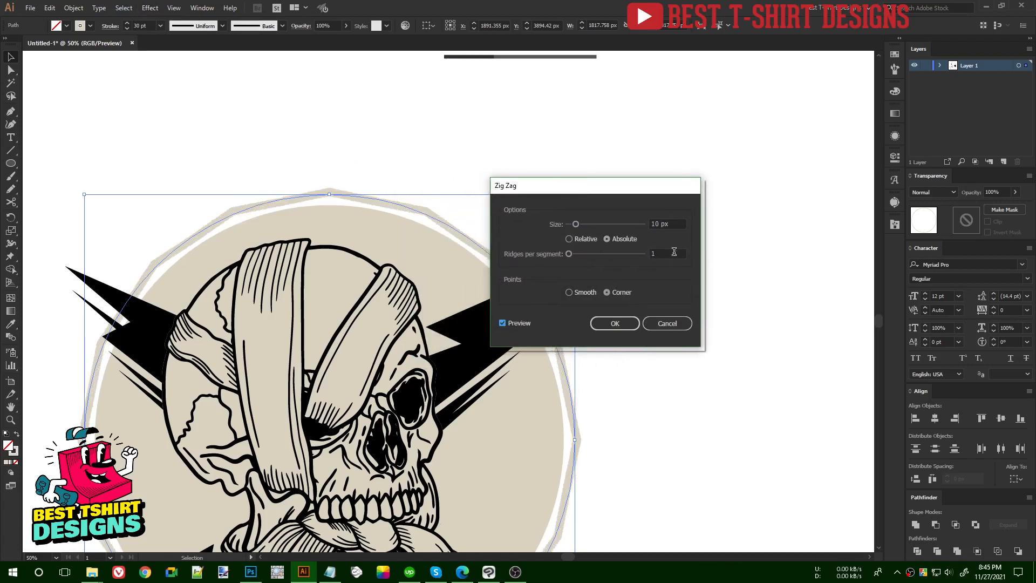
pyautogui.scroll(3, 674, 251)
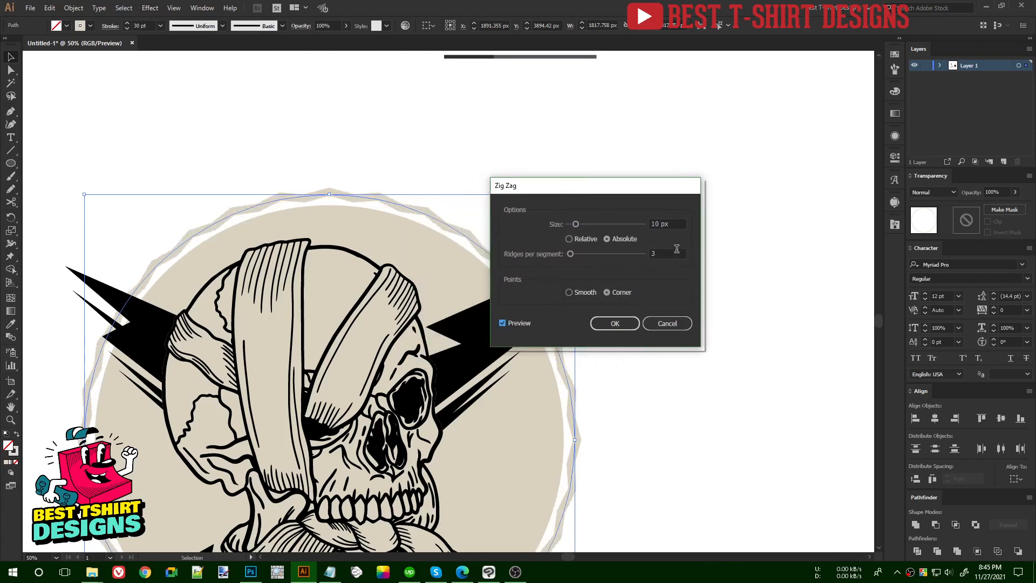
# Step: Set the Zig Zag size to 6 px, comparing relative sizing before returning to absolute
pyautogui.scroll(-7, 670, 223)
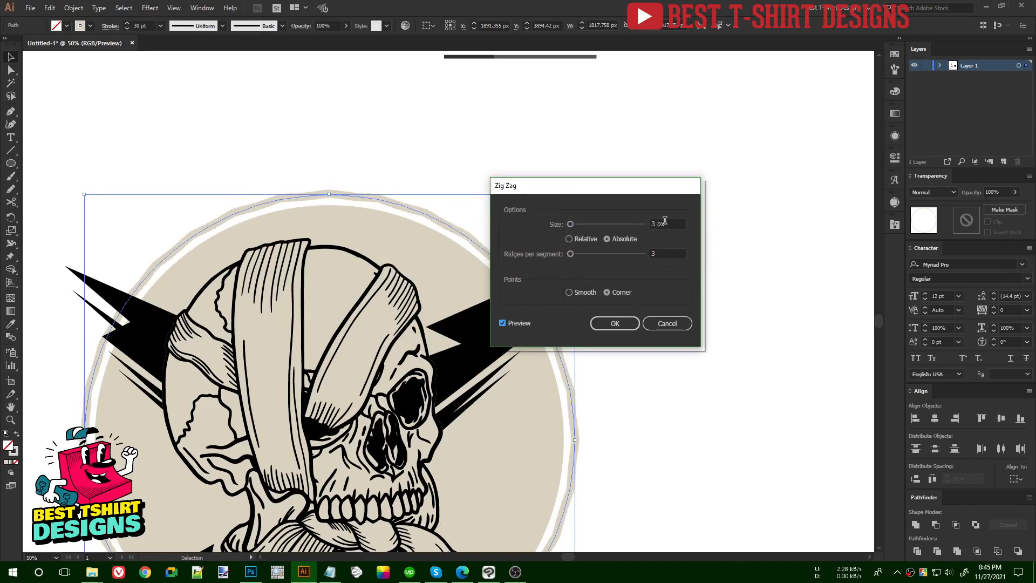
pyautogui.scroll(6, 665, 221)
pyautogui.scroll(-3, 665, 221)
pyautogui.click(584, 237)
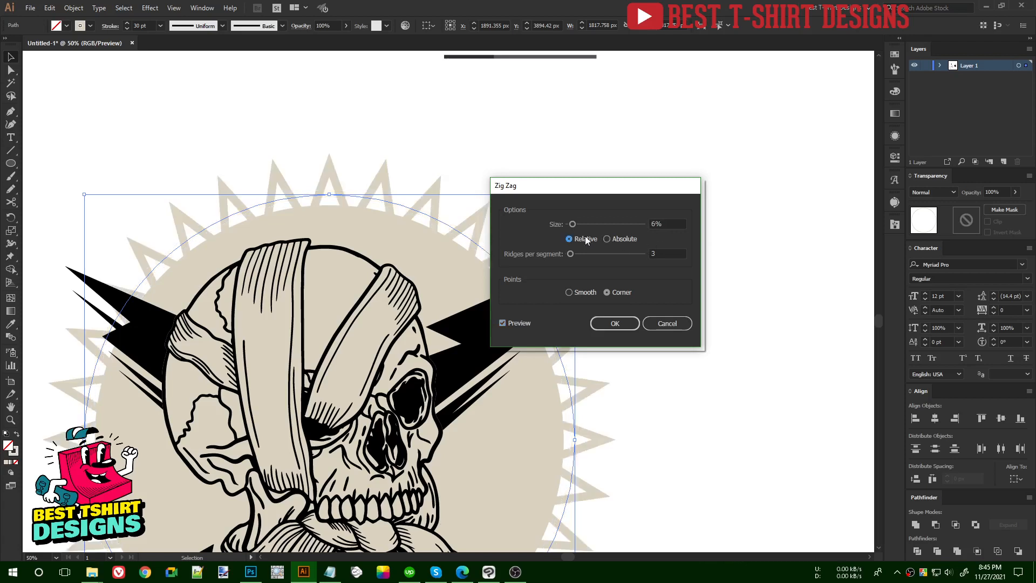
pyautogui.click(614, 239)
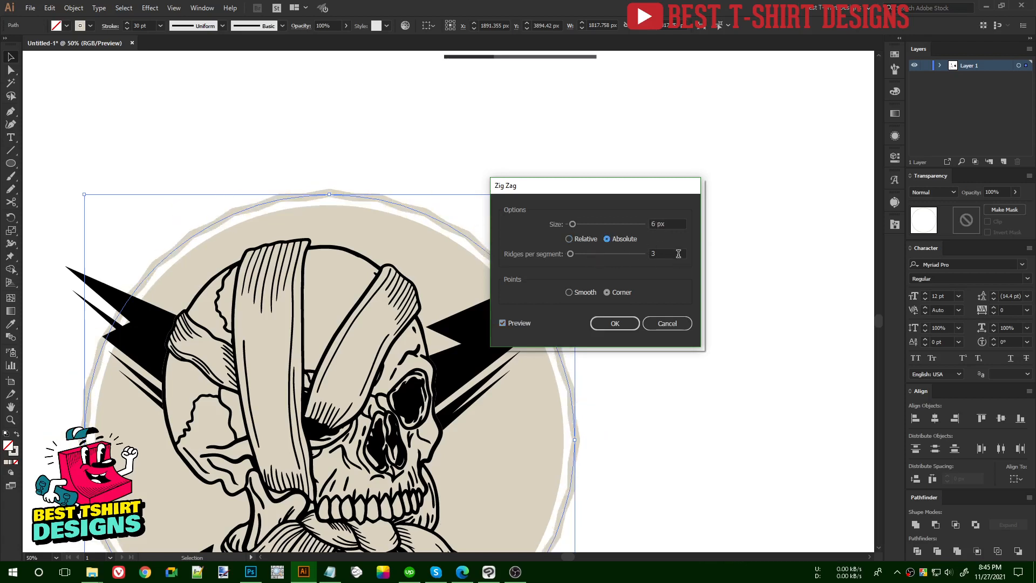
# Step: Set the Zig Zag to 4 ridges per segment, reduce its size slightly and apply the effect to the ring
pyautogui.scroll(-1, 673, 253)
pyautogui.scroll(3, 672, 253)
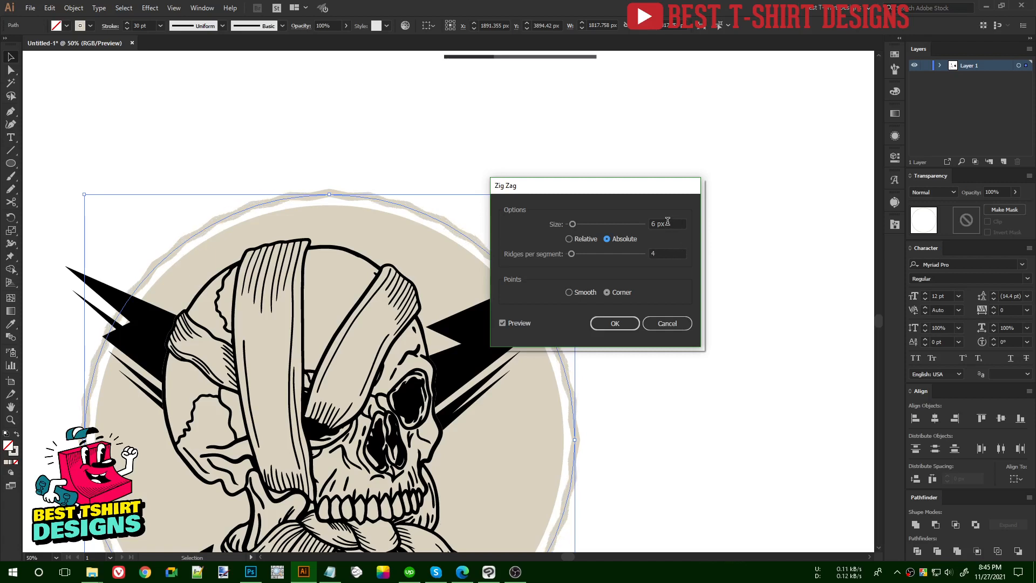
pyautogui.scroll(-3, 667, 221)
pyautogui.click(615, 324)
# Step: Apply the rough charcoal-style art brush to the outer ring and set its stroke weight to 8 pt
pyautogui.scroll(-1, 422, 202)
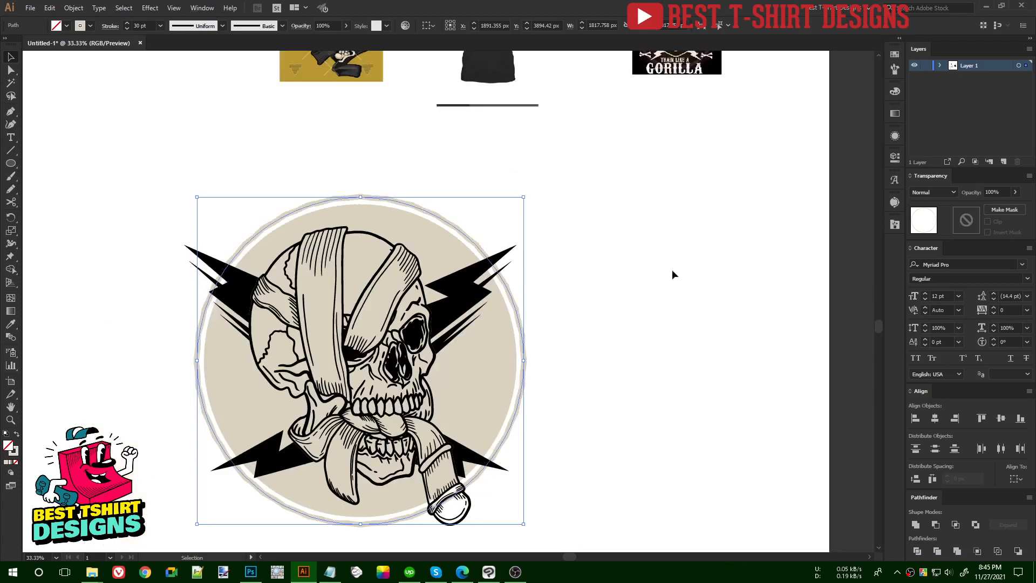
pyautogui.click(894, 69)
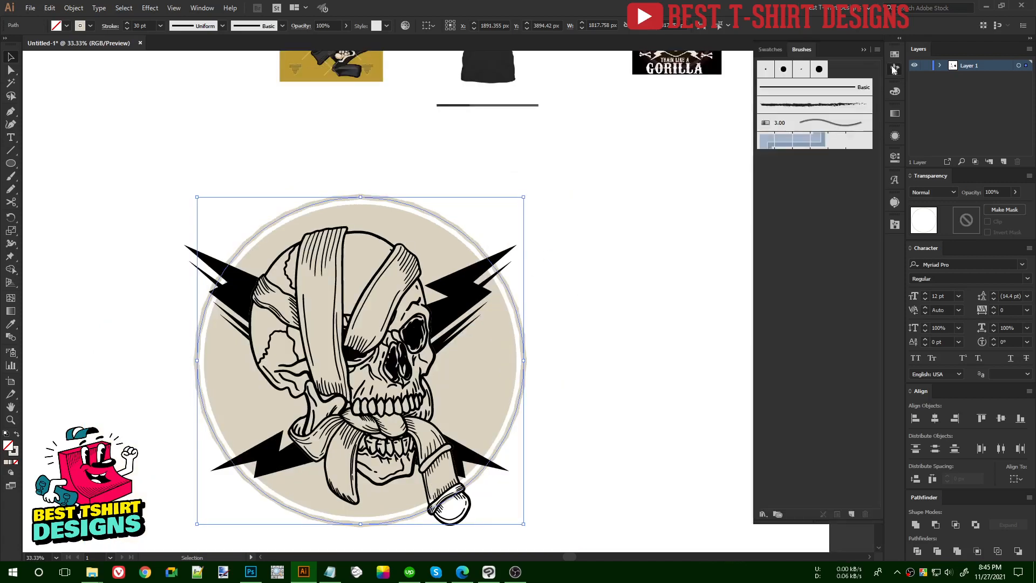
pyautogui.click(800, 107)
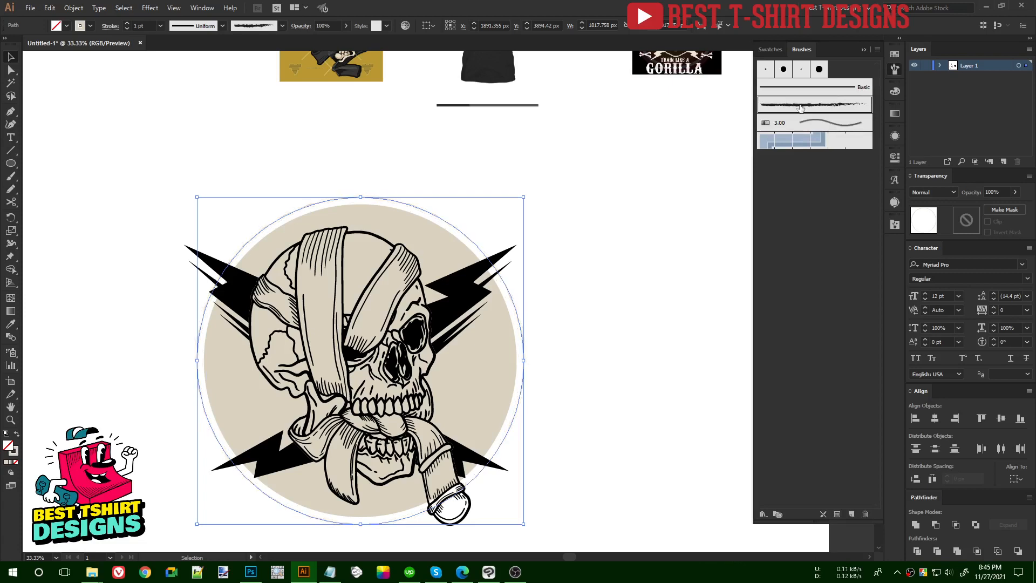
pyautogui.scroll(9, 154, 25)
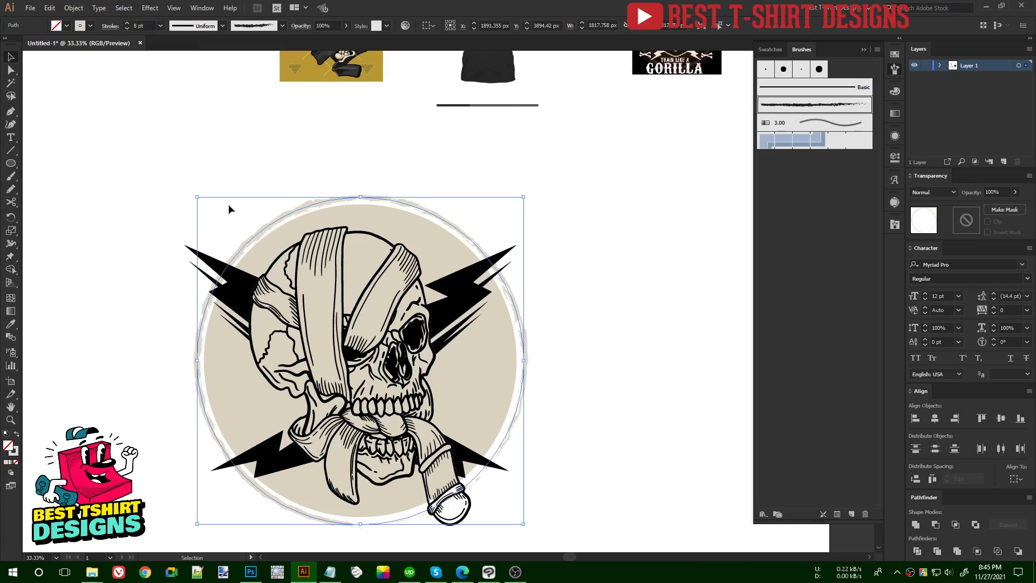
# Step: Expand the appearance of the brushed outer ring and fill the resulting shapes with black
pyautogui.click(82, 11)
pyautogui.click(111, 134)
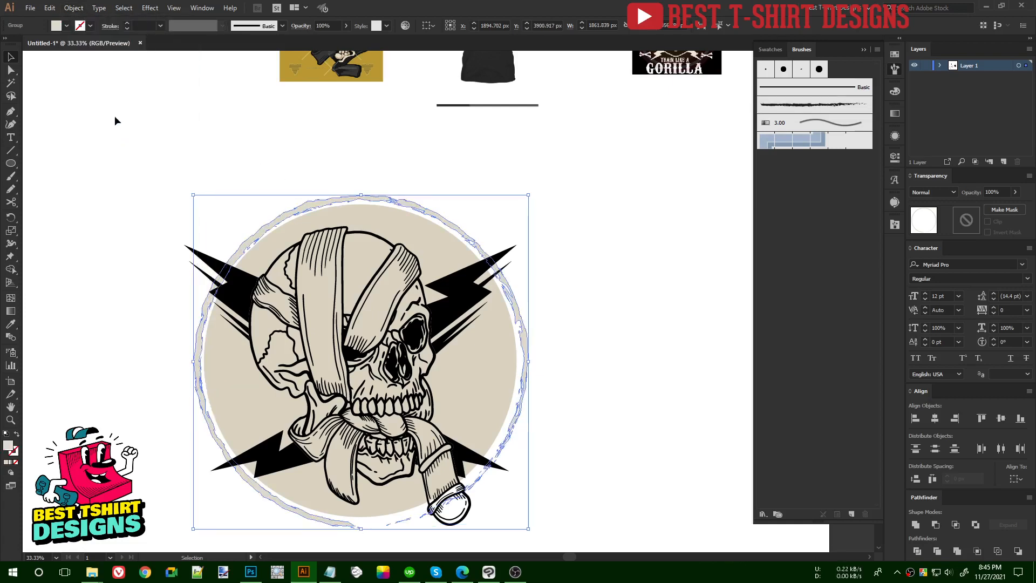
pyautogui.click(67, 25)
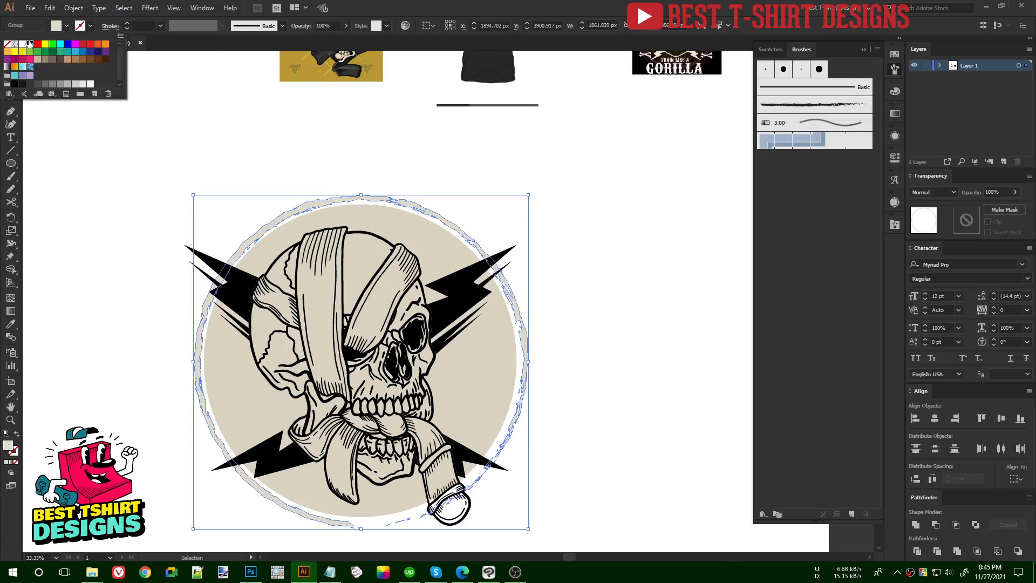
pyautogui.click(29, 44)
pyautogui.click(645, 310)
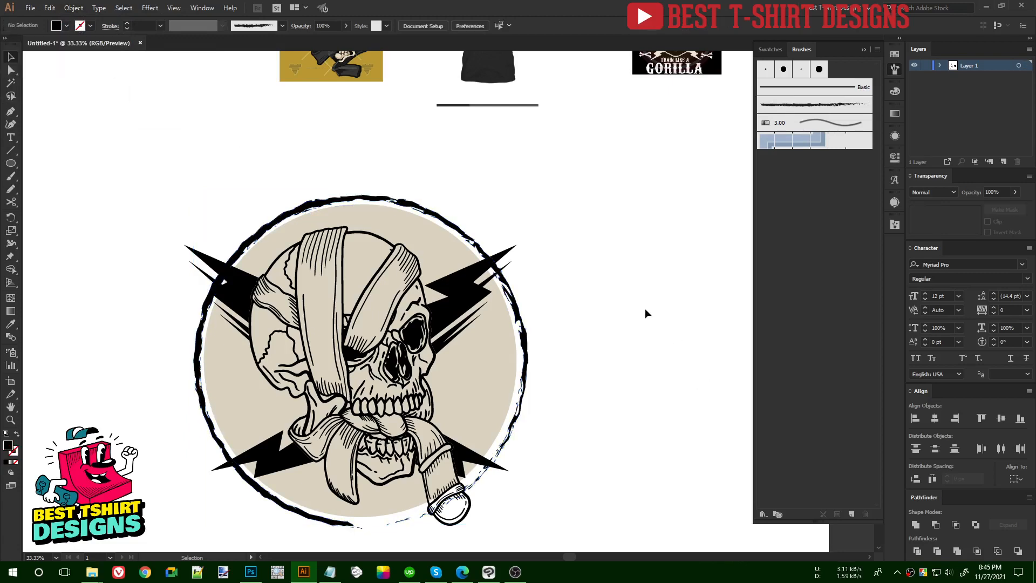
# Step: Rotate the outer ring slightly counter-clockwise so its faded gap falls around the belt's end
pyautogui.click(515, 423)
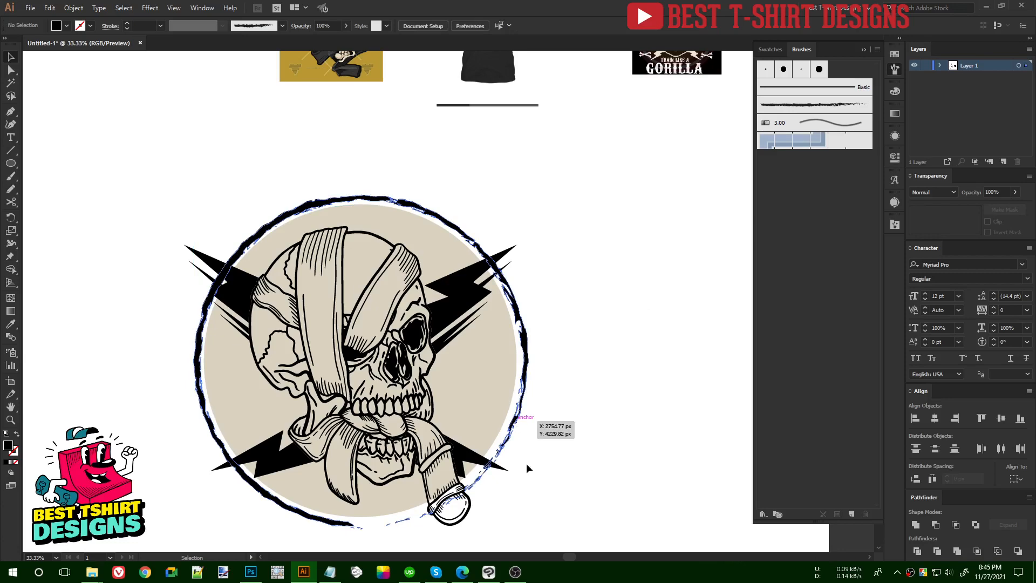
pyautogui.moveTo(531, 535); pyautogui.dragTo(584, 494)
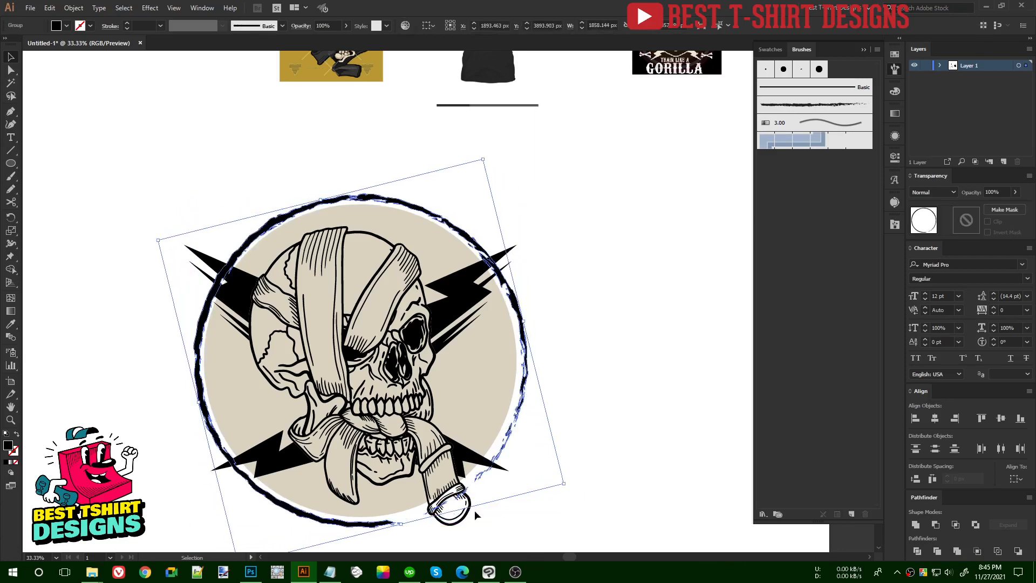
pyautogui.click(519, 481)
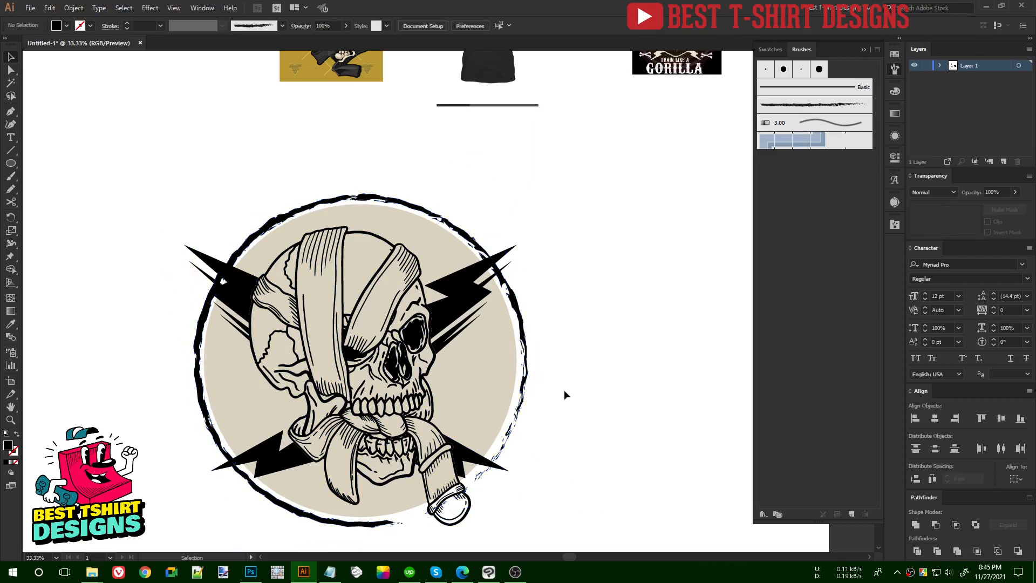
# Step: Examine the "Death Can Wait" shirt reference up close and compare its style with the skull design
pyautogui.hotkey('ctrl', '-')
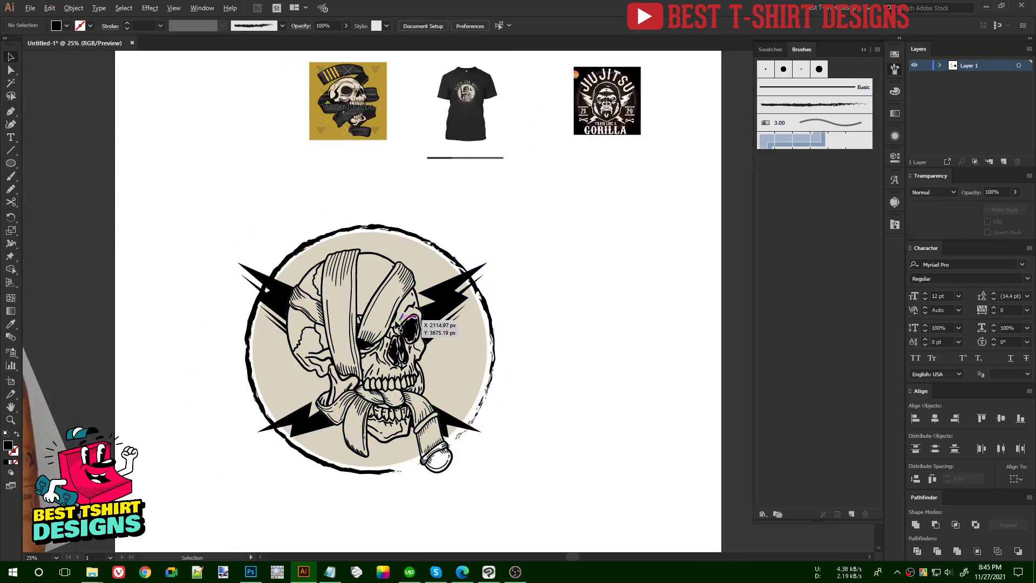
pyautogui.hotkey('ctrl', '-')
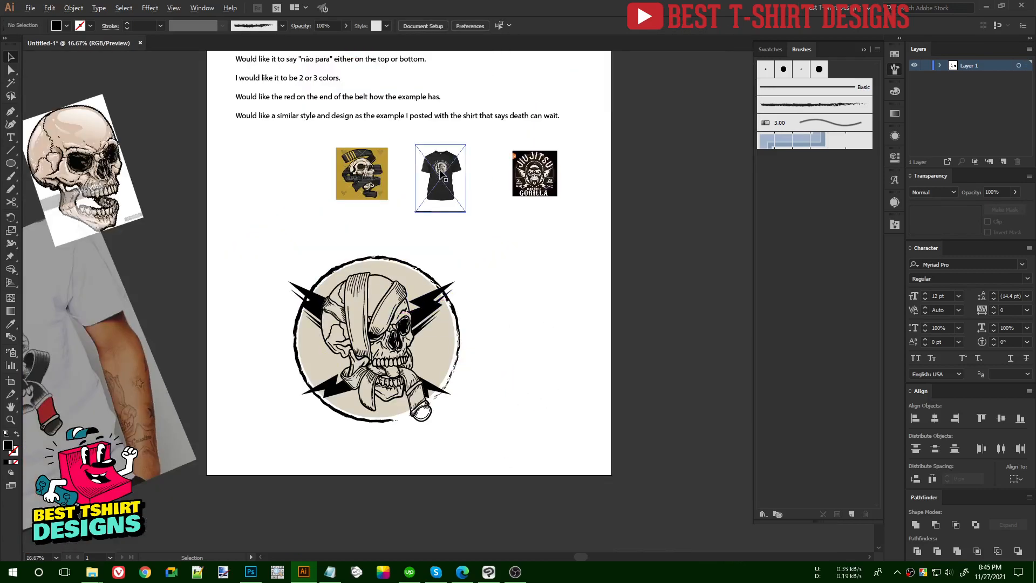
pyautogui.scroll(5, 441, 171)
pyautogui.scroll(4, 445, 171)
pyautogui.scroll(2, 445, 171)
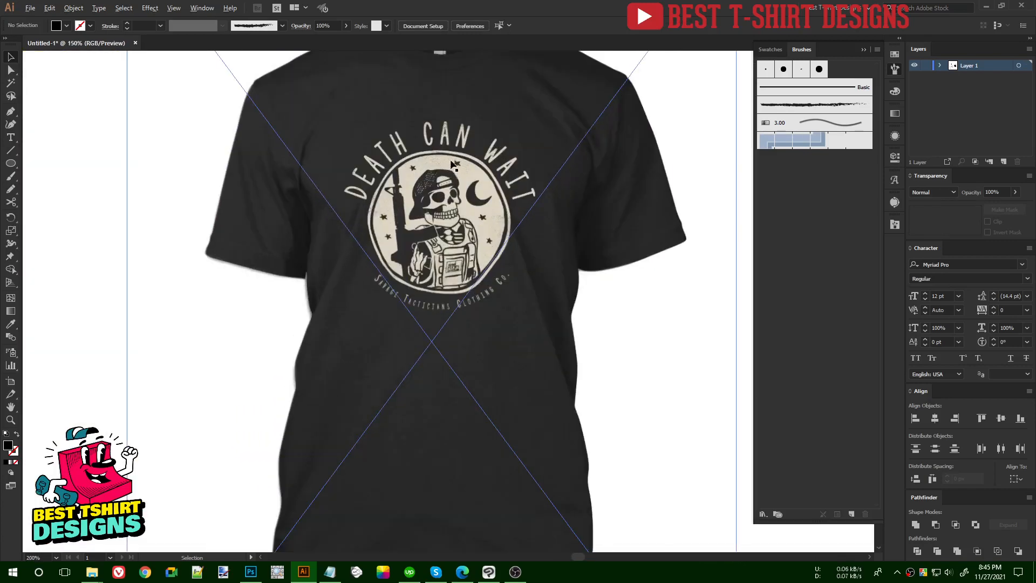
pyautogui.scroll(-6, 452, 162)
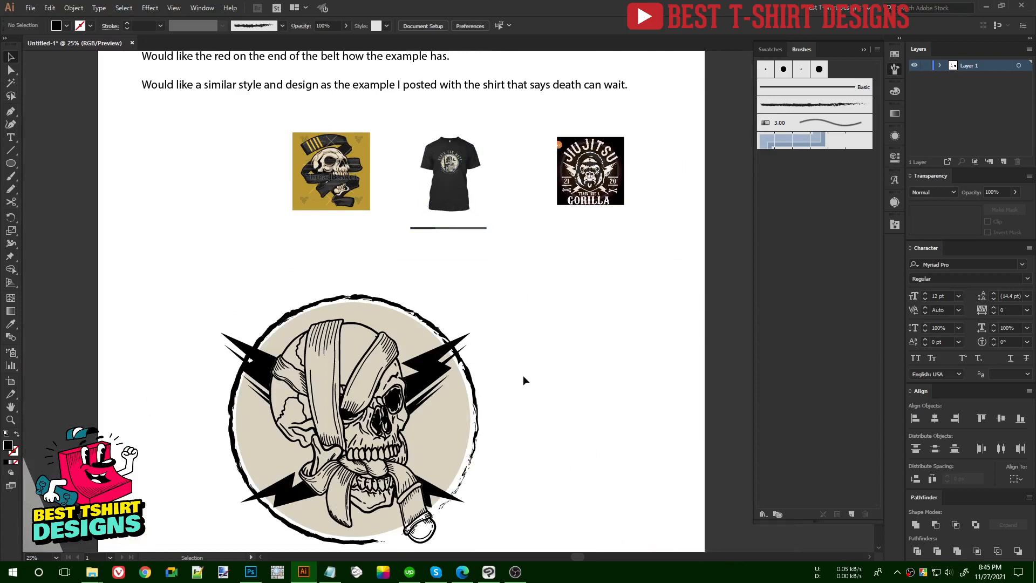
pyautogui.scroll(-1, 514, 368)
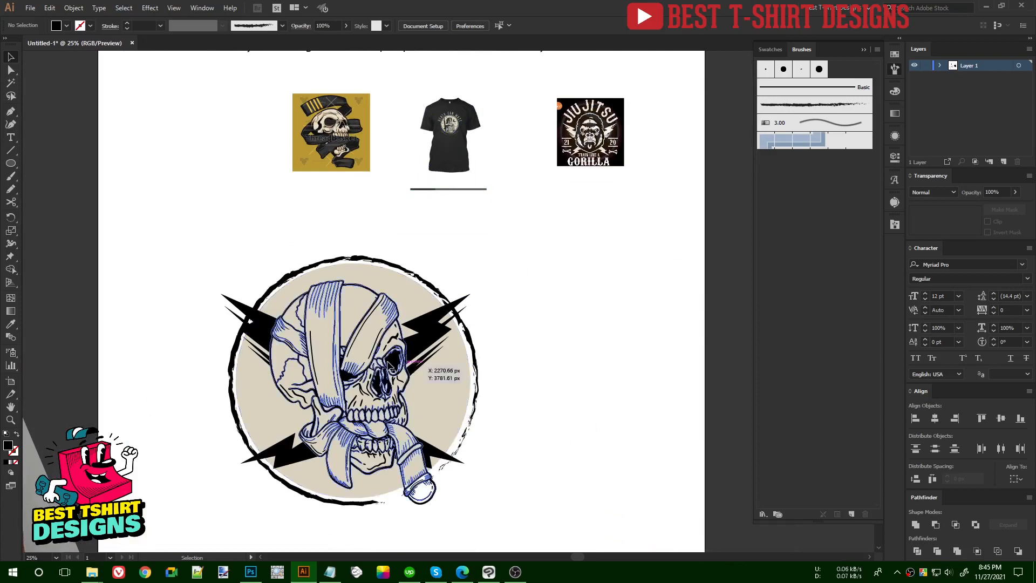
# Step: Draw a rectangle about 1452 × 1962 px over the skull and fill it with the gold sampled from the skull reference image
pyautogui.click(370, 365)
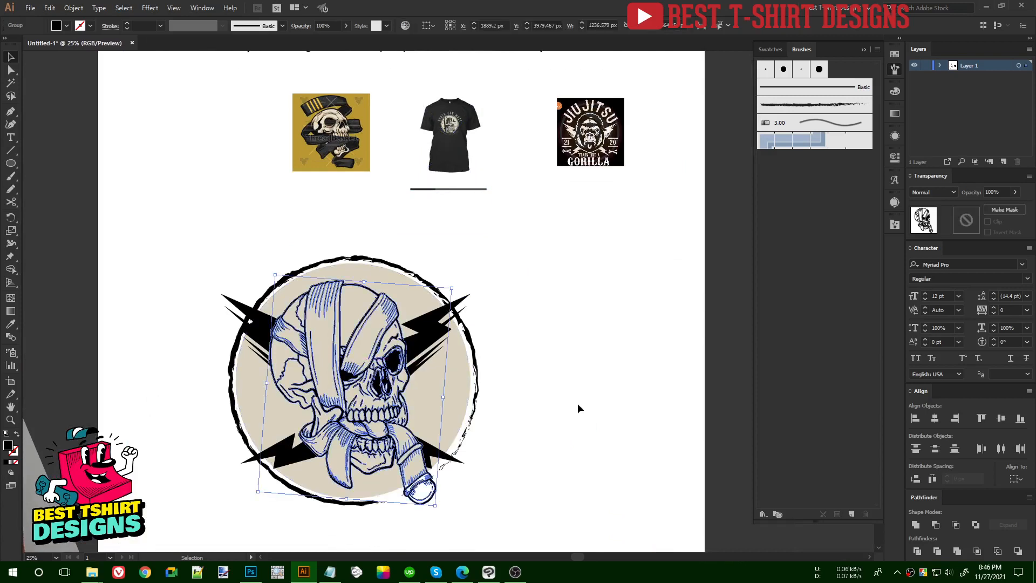
pyautogui.click(578, 409)
pyautogui.click(12, 164)
pyautogui.moveTo(15, 165); pyautogui.dragTo(60, 162)
pyautogui.moveTo(261, 260); pyautogui.dragTo(294, 320)
pyautogui.moveTo(328, 370)
pyautogui.mouseDown()
pyautogui.moveTo(412, 523)
pyautogui.moveTo(462, 531)
pyautogui.moveTo(457, 525)
pyautogui.mouseUp()
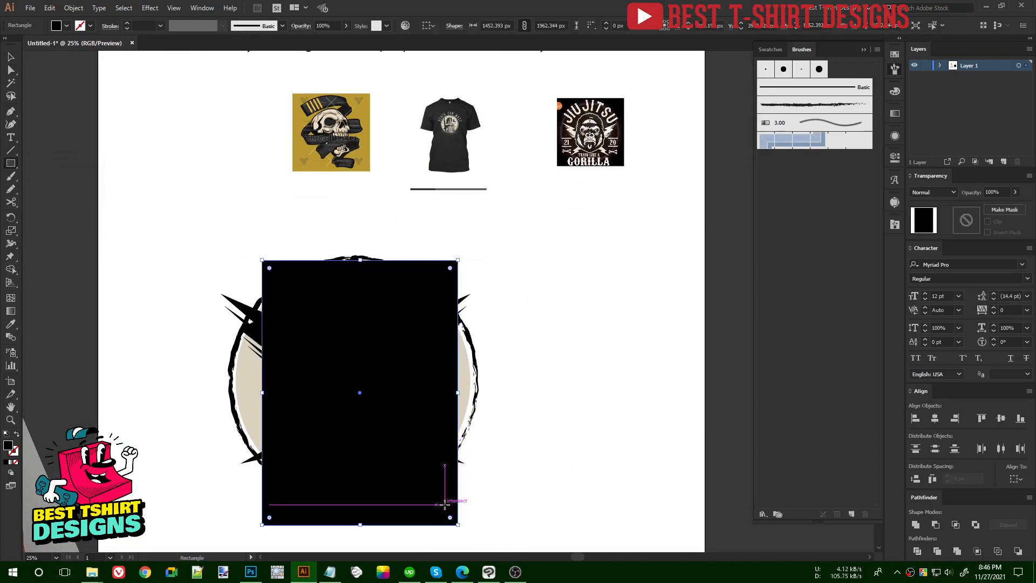
pyautogui.press('i')
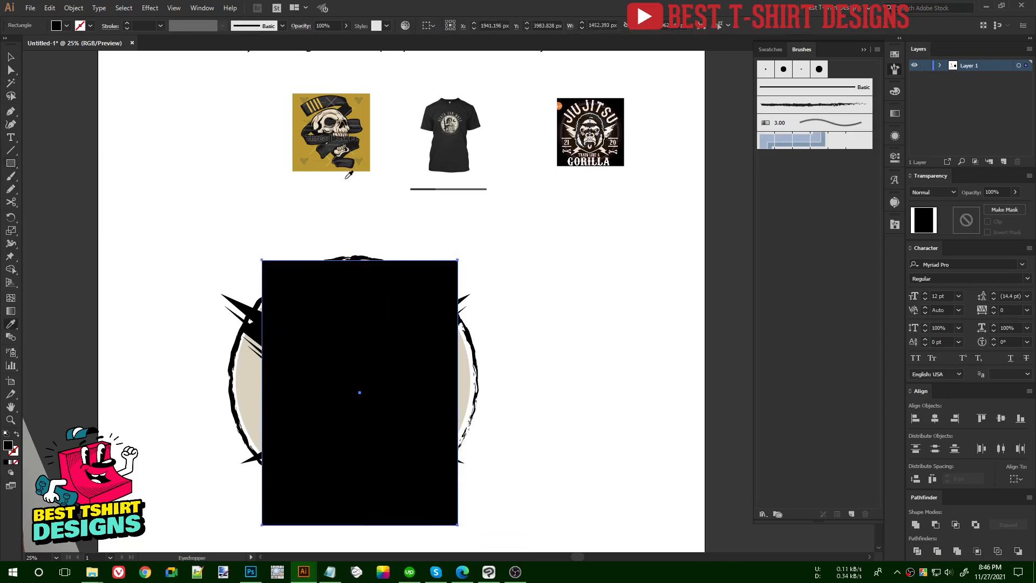
pyautogui.click(369, 145)
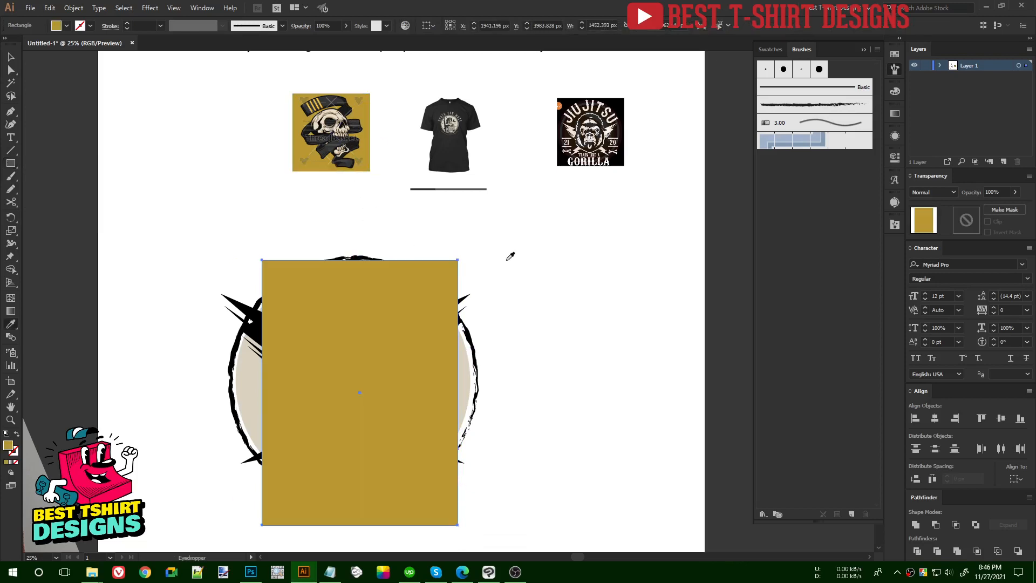
pyautogui.click(609, 129)
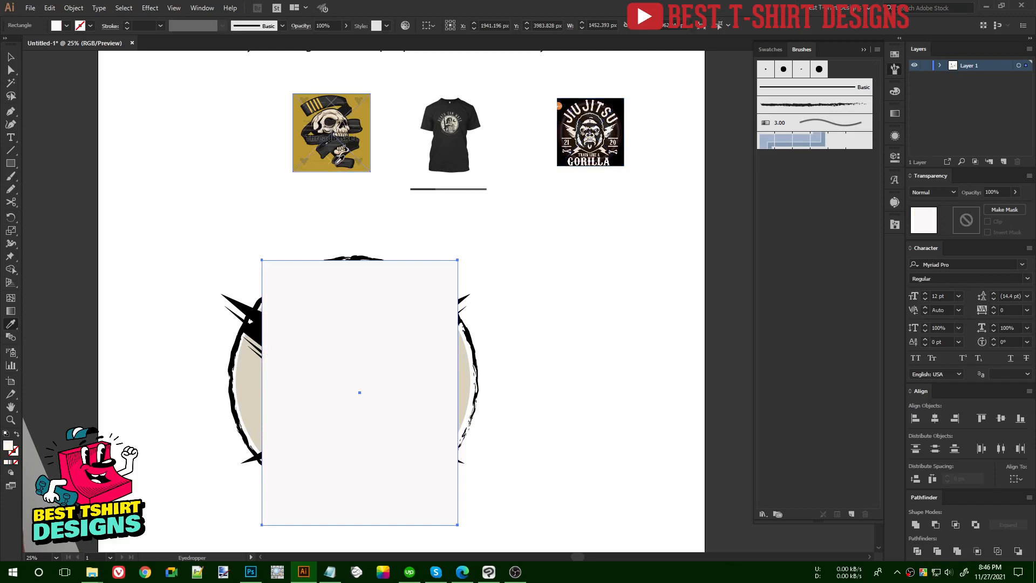
pyautogui.click(371, 135)
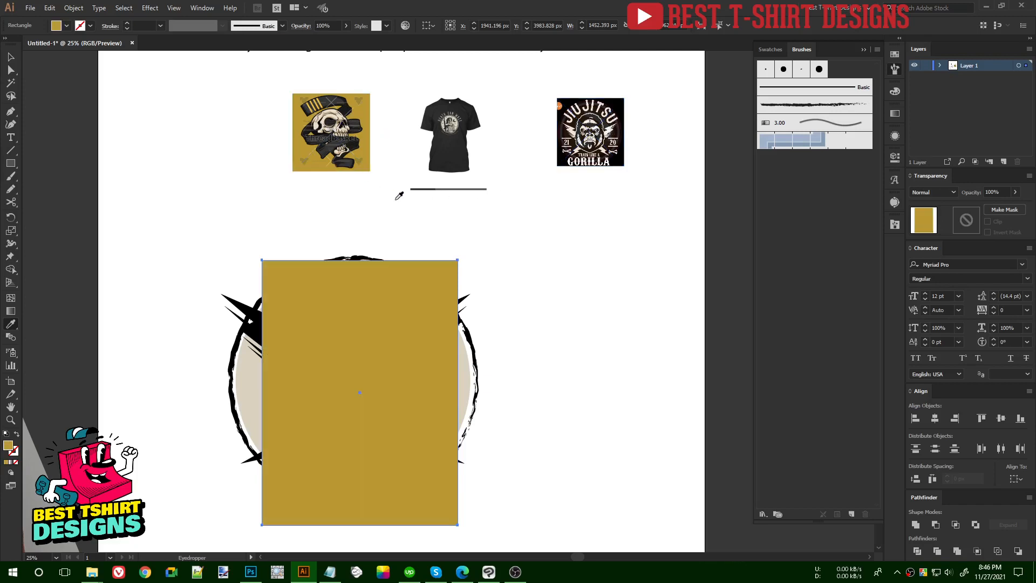
# Step: Cut the gold rectangle out of the artwork, keeping it on the clipboard
pyautogui.press('a')
pyautogui.press('Delete')
pyautogui.press('v')
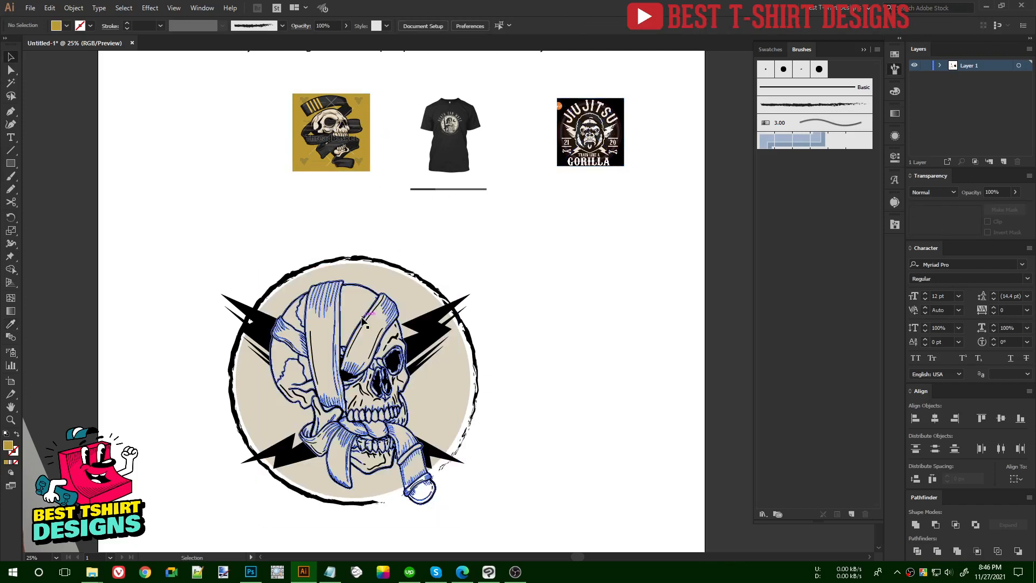
# Step: Place a duplicate of the skull line art beside the artboard as a backup
pyautogui.click(363, 320)
pyautogui.scroll(-2, 362, 320)
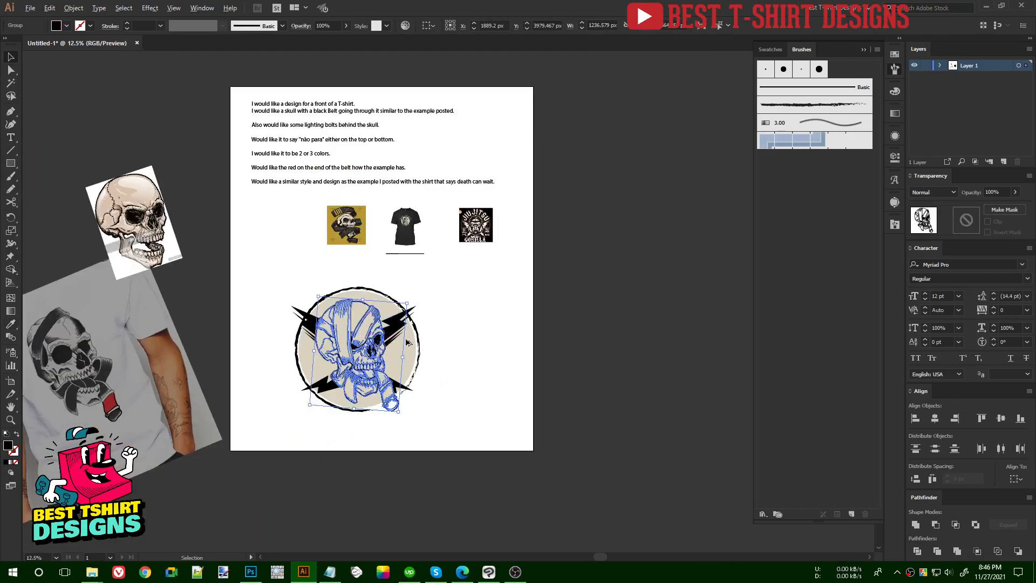
pyautogui.moveTo(379, 341); pyautogui.dragTo(654, 347)
pyautogui.click(495, 352)
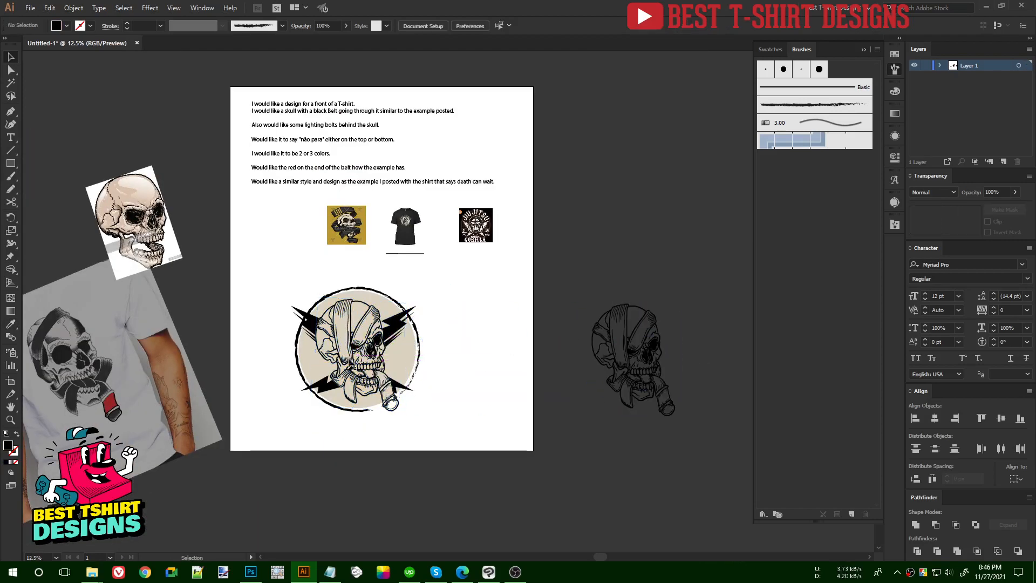
# Step: Paste the gold rectangle directly behind the skull line art in the circle
pyautogui.scroll(2, 329, 358)
pyautogui.scroll(-1, 404, 321)
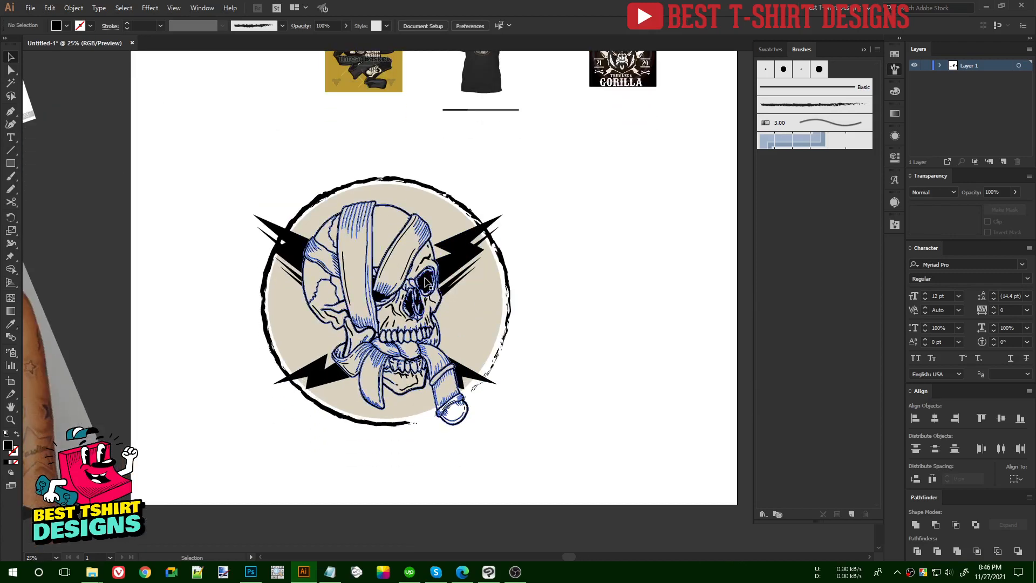
pyautogui.click(426, 281)
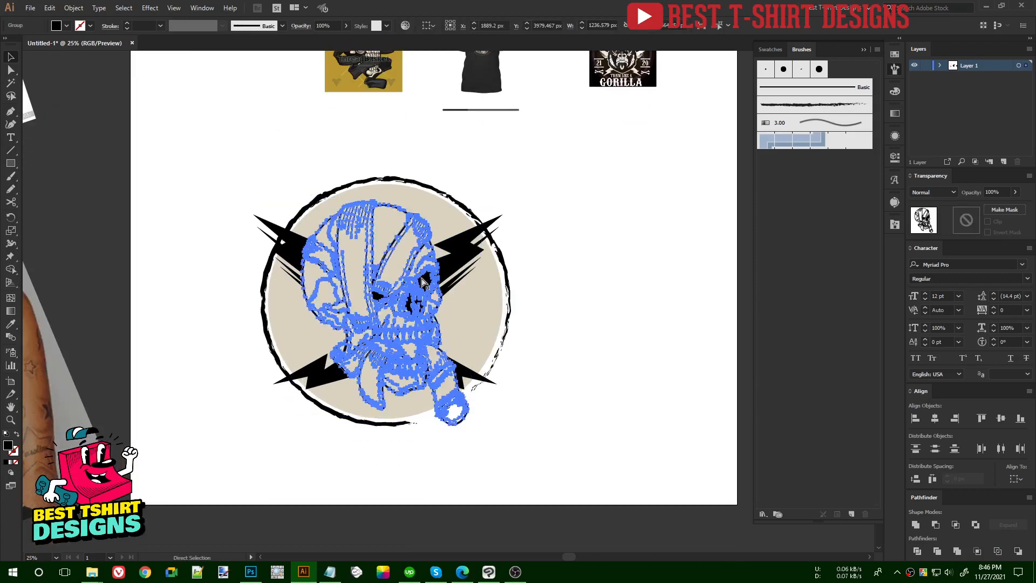
pyautogui.hotkey('ctrl', 'b')
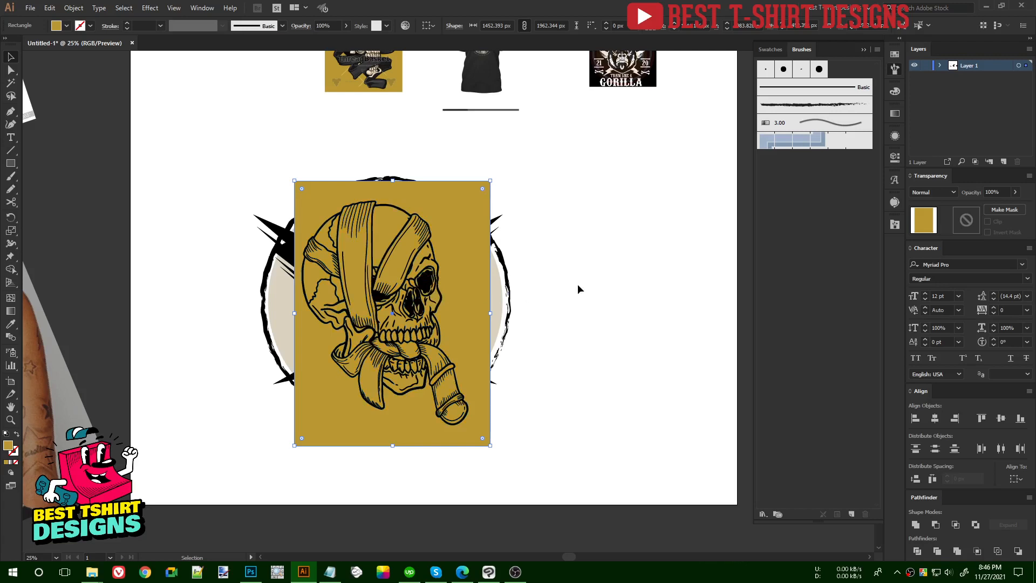
# Step: Apply Pathfinder Trim to the skull and gold rectangle, and delete the gold area outside the skull within the resulting group
pyautogui.keyDown('shift'); pyautogui.click(437, 275); pyautogui.keyUp('shift')
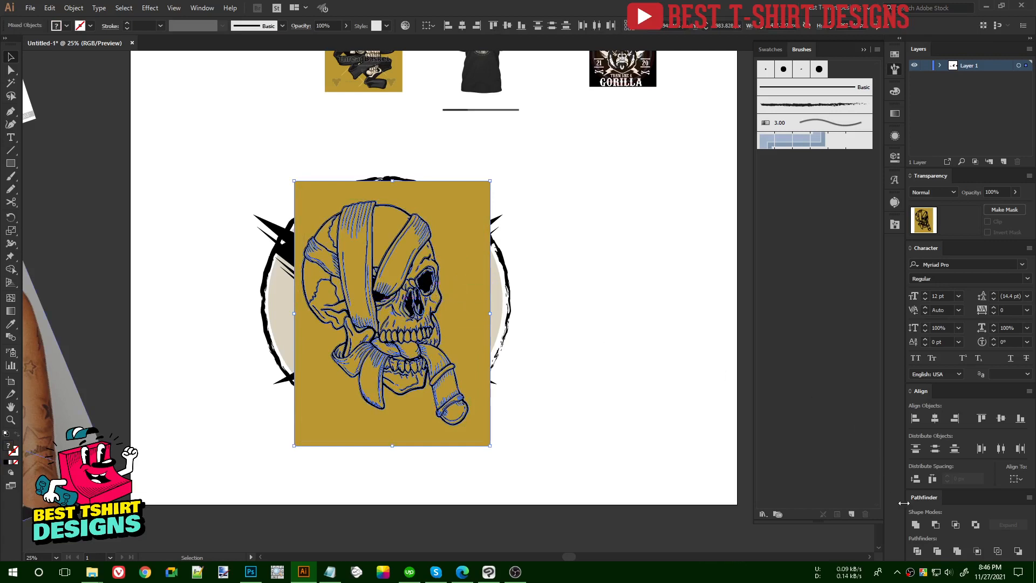
pyautogui.click(937, 551)
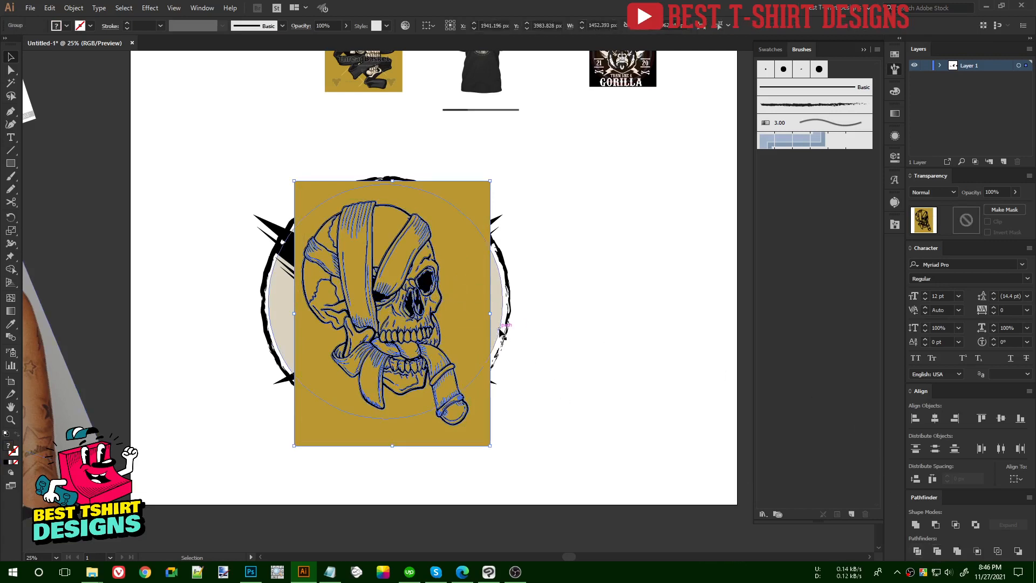
pyautogui.doubleClick(470, 295)
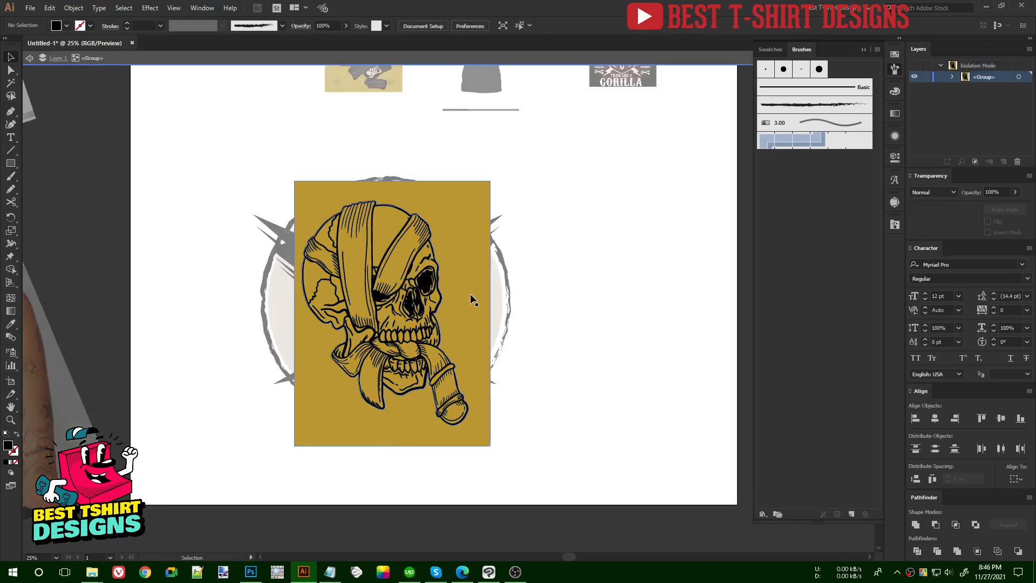
pyautogui.click(470, 298)
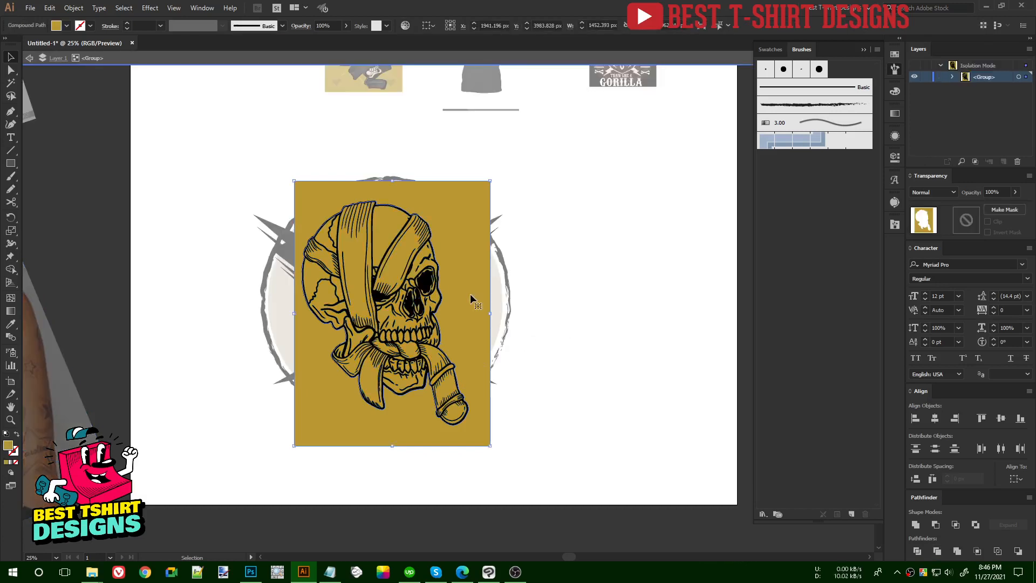
pyautogui.press('Delete')
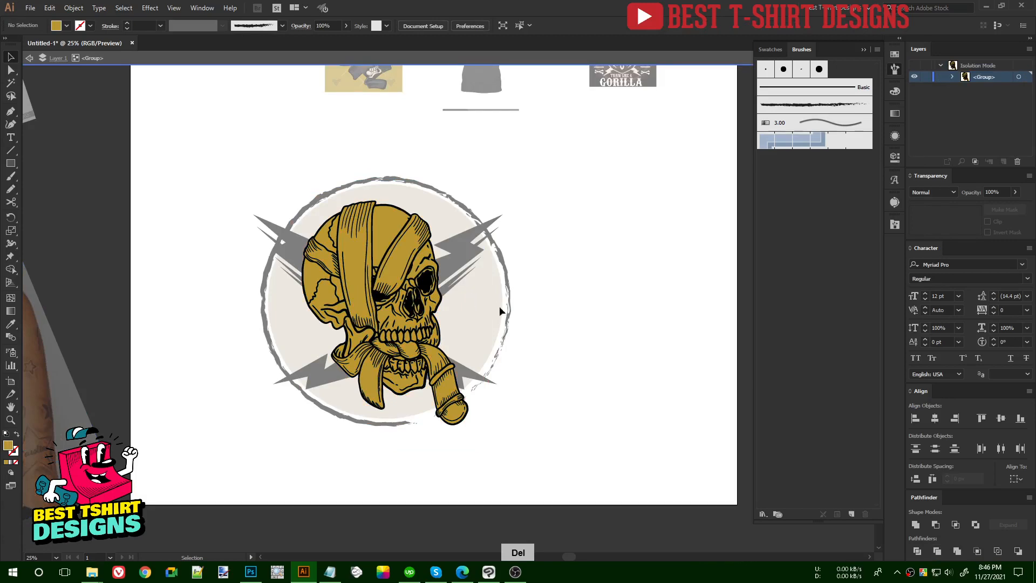
# Step: Recolor the four stray gold slivers between the belt knot and the lower teeth black, sampling the line art with the Eyedropper
pyautogui.scroll(3, 400, 397)
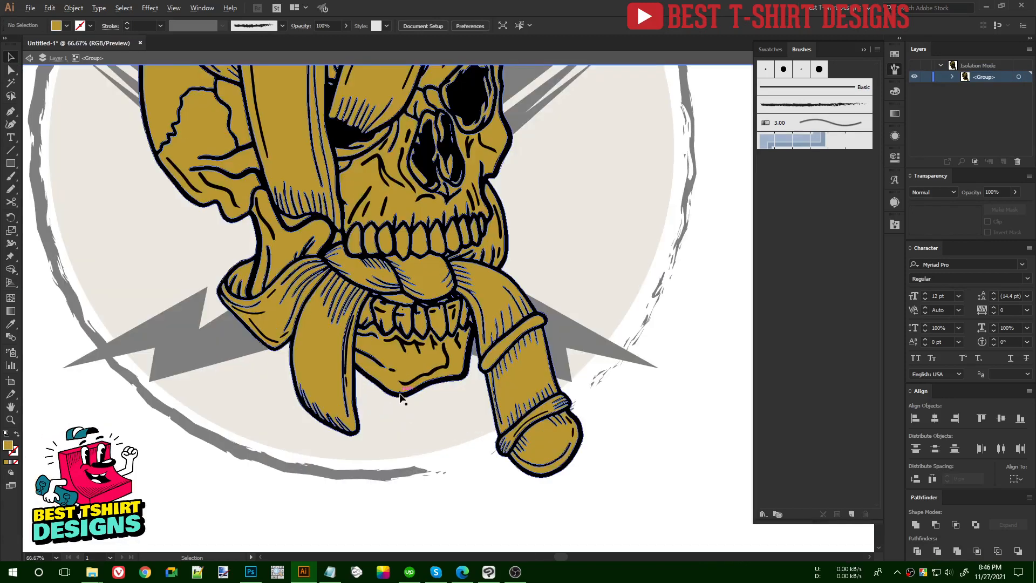
pyautogui.scroll(2, 435, 397)
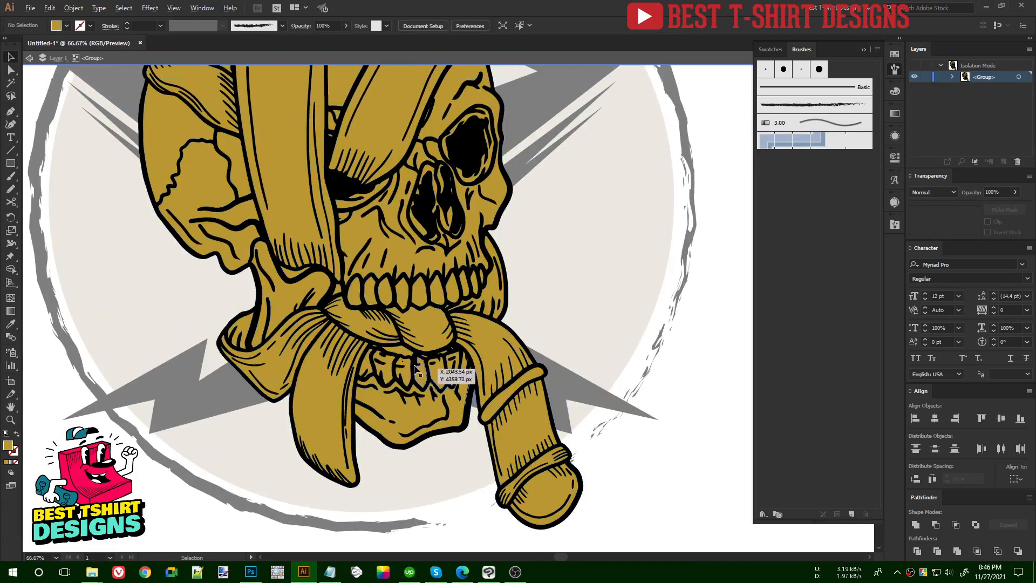
pyautogui.scroll(2, 414, 367)
pyautogui.scroll(3, 447, 383)
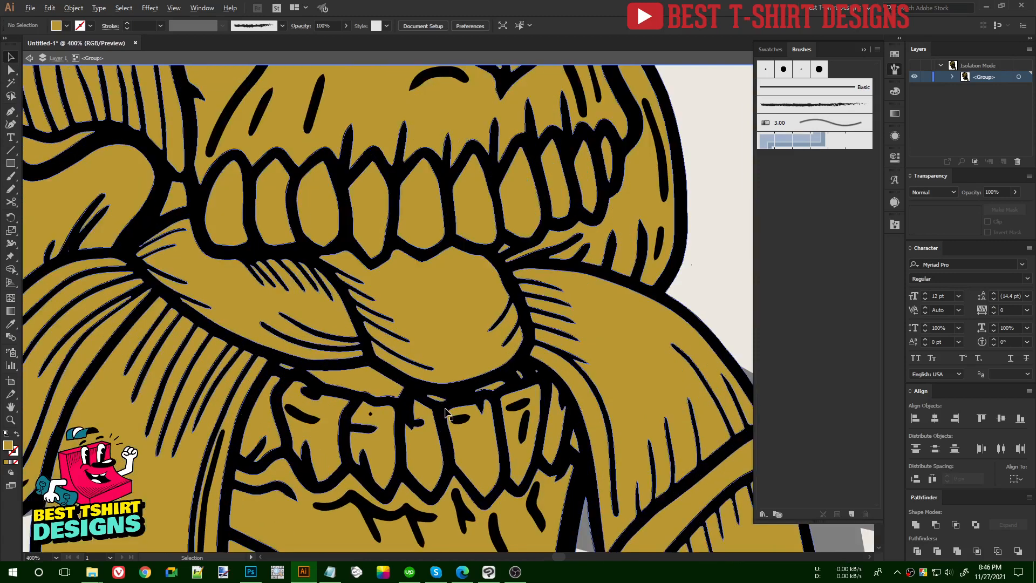
pyautogui.scroll(2, 445, 413)
pyautogui.click(426, 391)
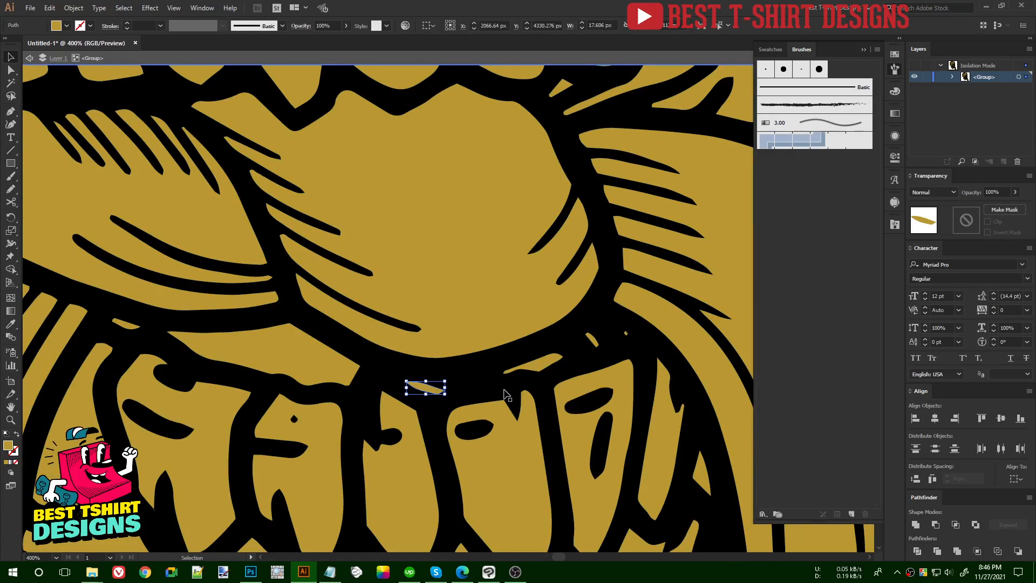
pyautogui.keyDown('shift'); pyautogui.click(550, 363); pyautogui.keyUp('shift')
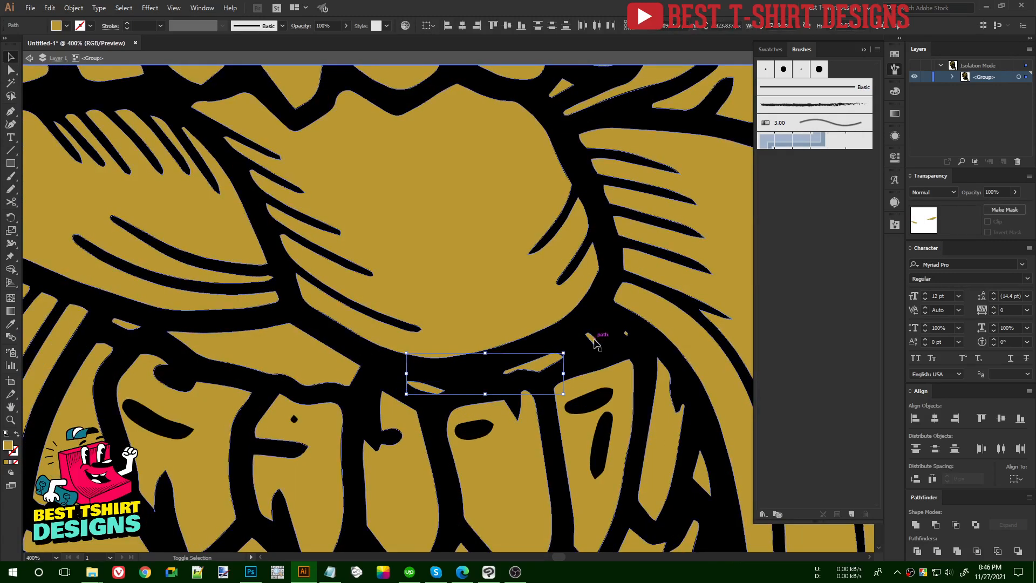
pyautogui.keyDown('shift'); pyautogui.click(596, 355); pyautogui.keyUp('shift')
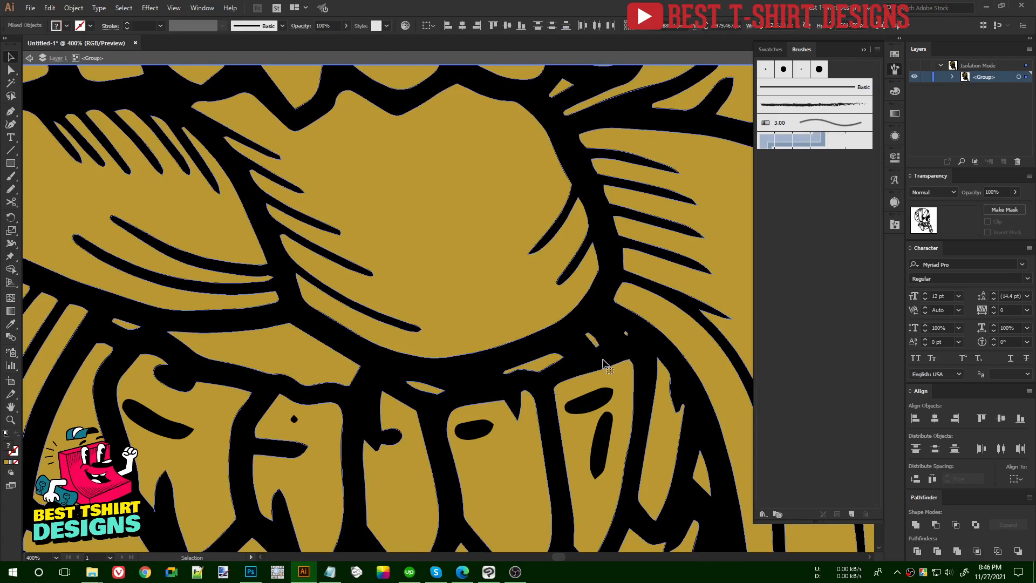
pyautogui.keyDown('shift'); pyautogui.click(587, 359); pyautogui.keyUp('shift')
pyautogui.scroll(2, 605, 353)
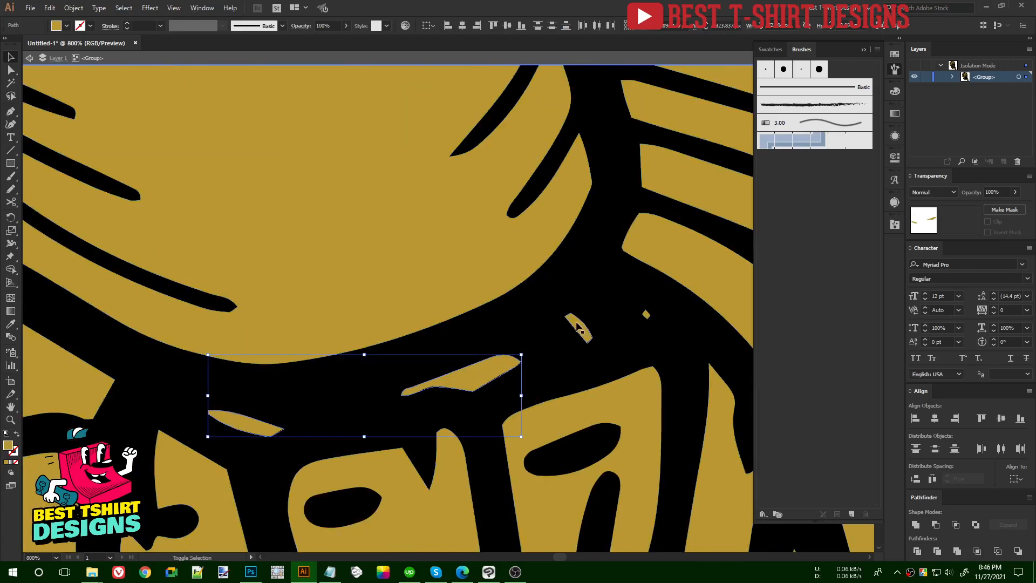
pyautogui.keyDown('shift'); pyautogui.click(647, 317); pyautogui.keyUp('shift')
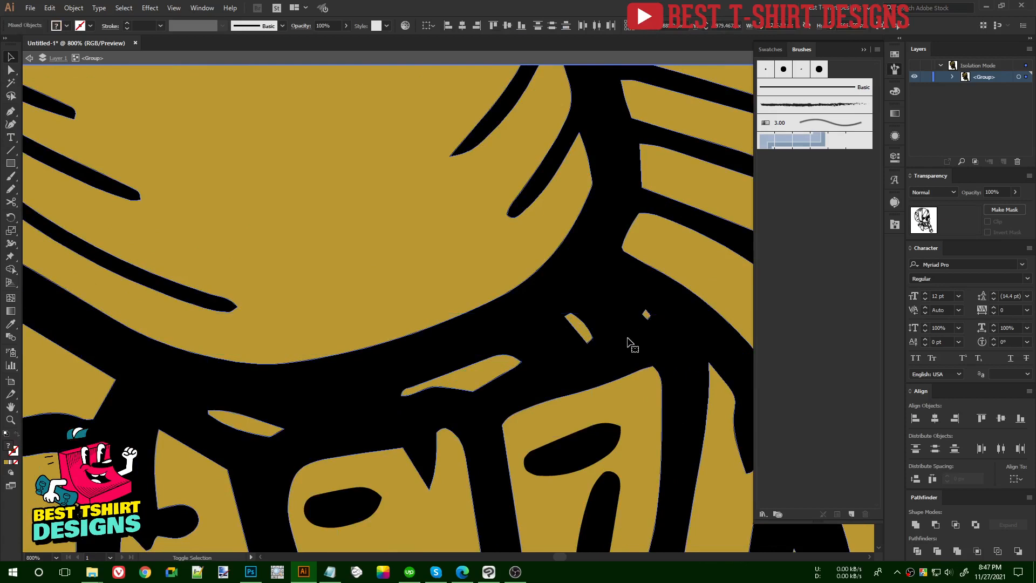
pyautogui.keyDown('shift'); pyautogui.click(647, 320); pyautogui.keyUp('shift')
pyautogui.scroll(3, 650, 323)
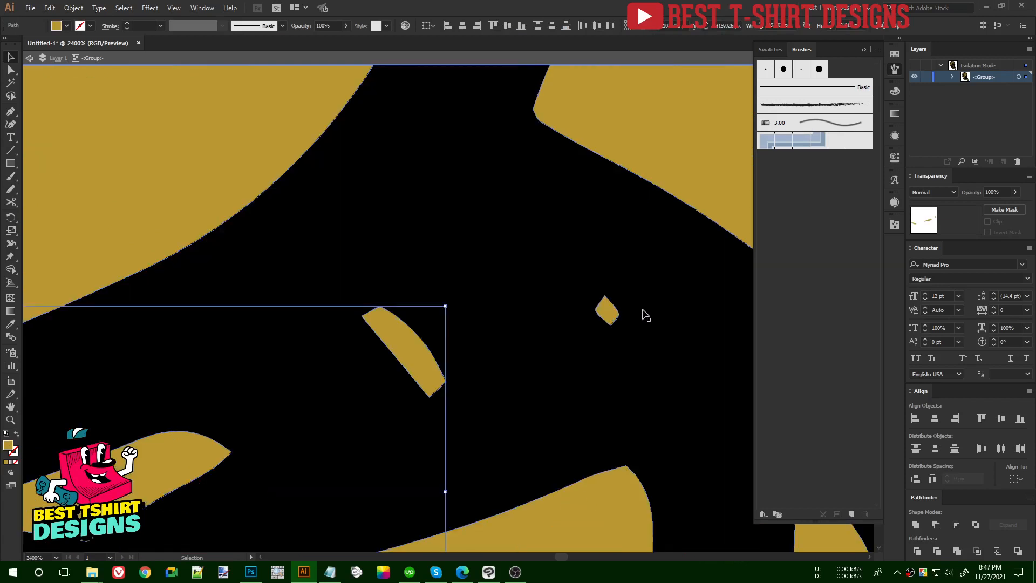
pyautogui.keyDown('shift'); pyautogui.click(607, 314); pyautogui.keyUp('shift')
pyautogui.scroll(-5, 548, 316)
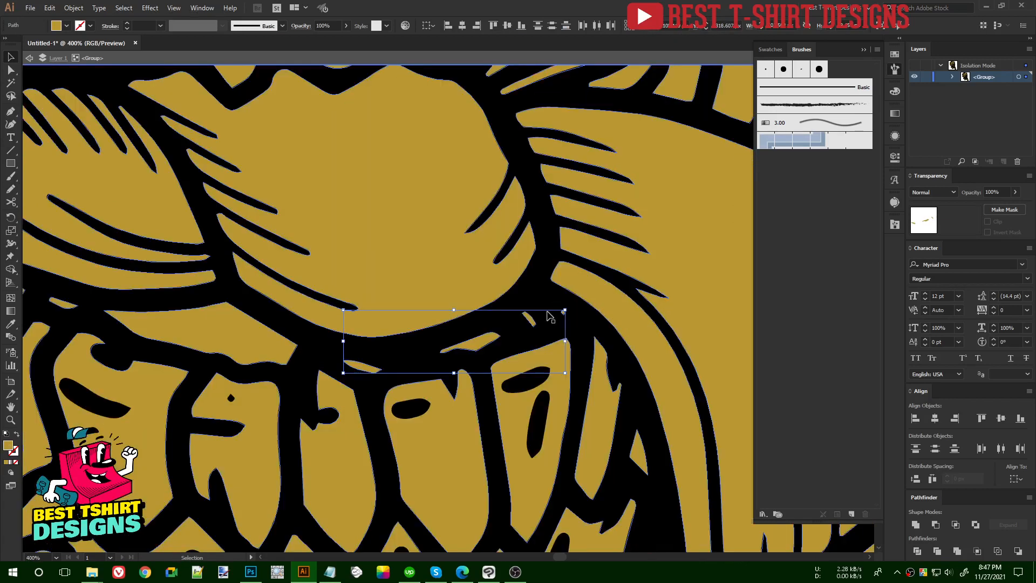
pyautogui.press('i')
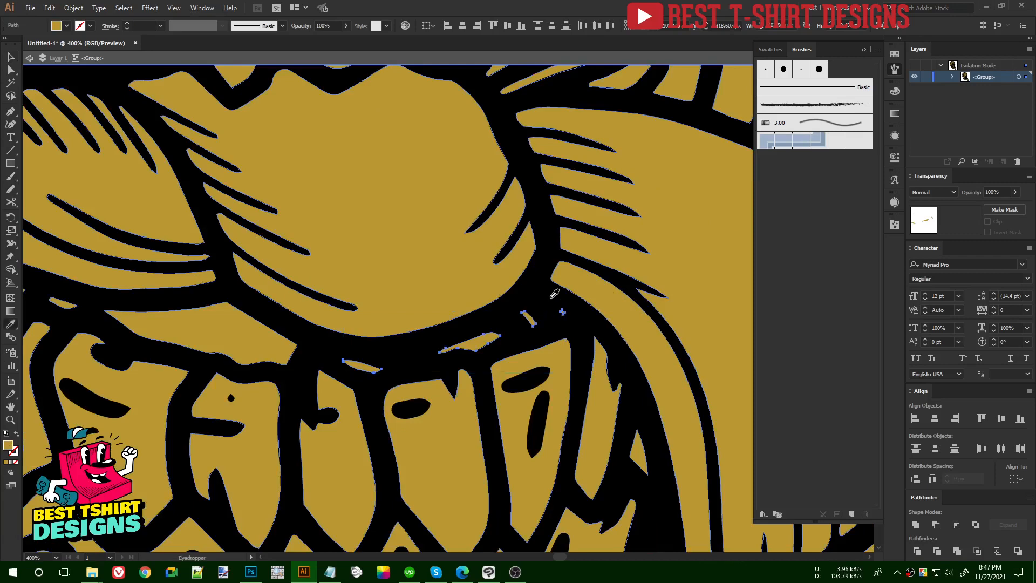
pyautogui.click(551, 296)
pyautogui.press('v')
pyautogui.scroll(-3, 546, 335)
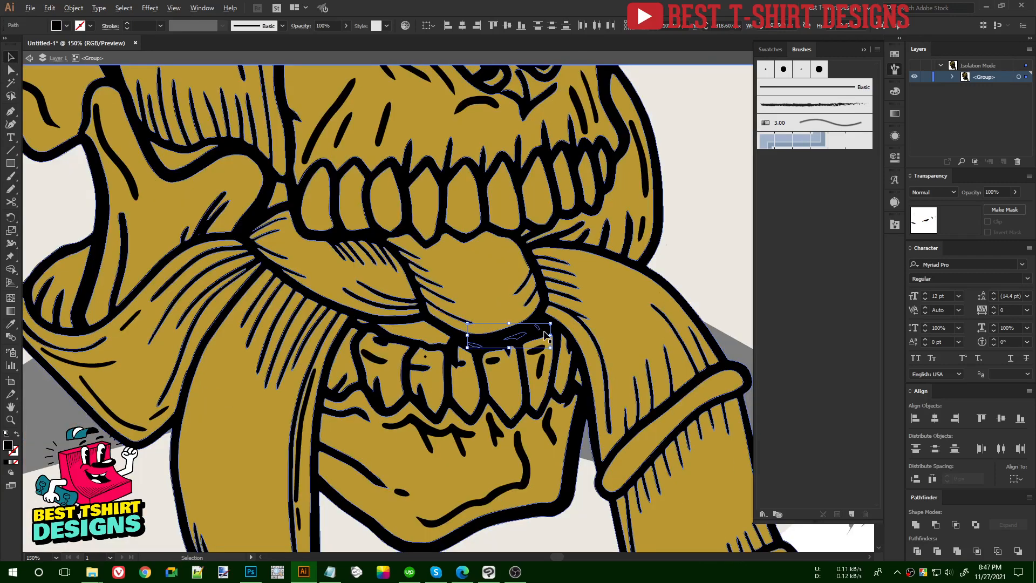
# Step: Delete the gold piece in the mouth gap above the lower teeth, and recolor the small gold sliver beside it black
pyautogui.click(422, 332)
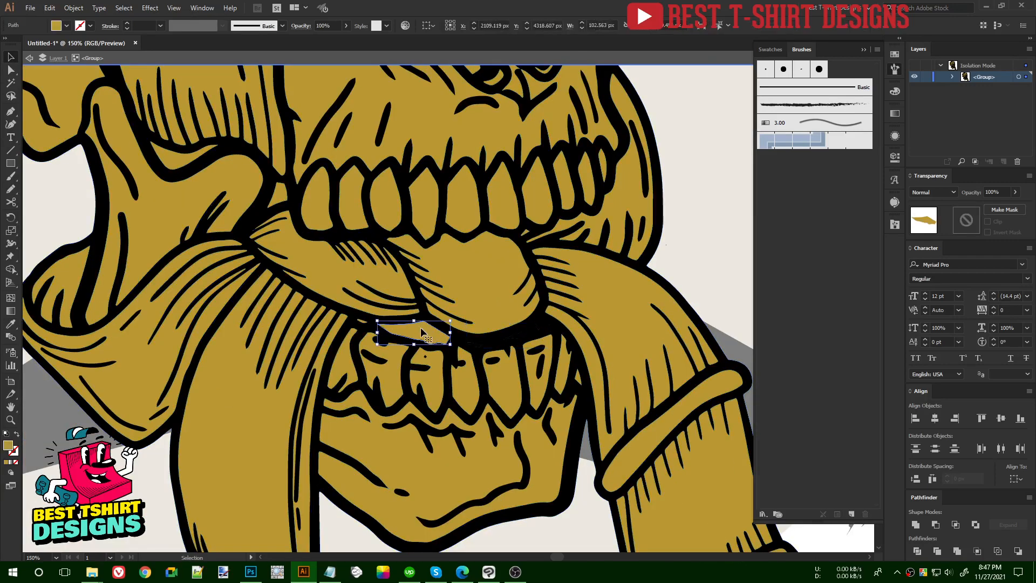
pyautogui.press('Delete')
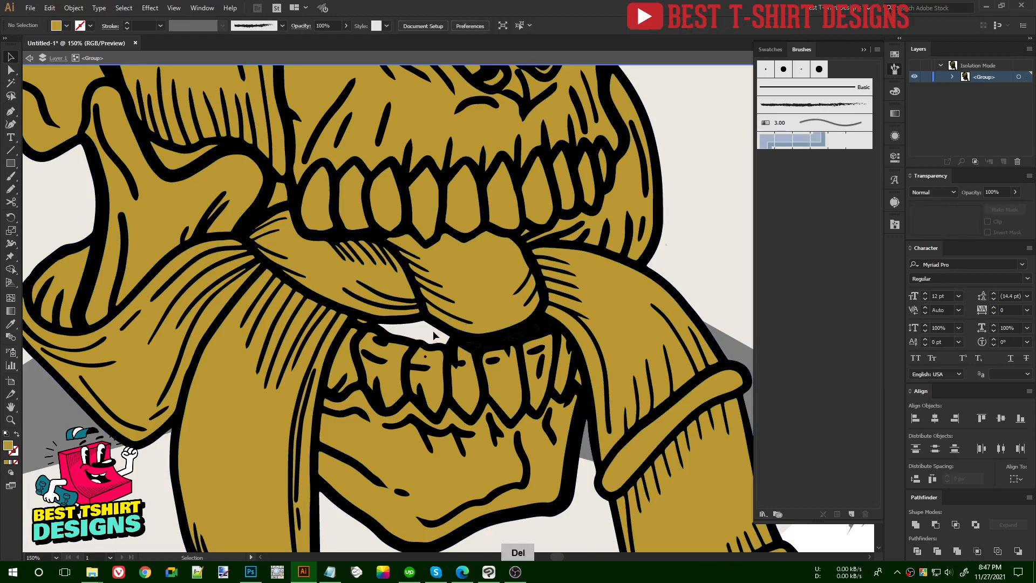
pyautogui.scroll(-2, 426, 340)
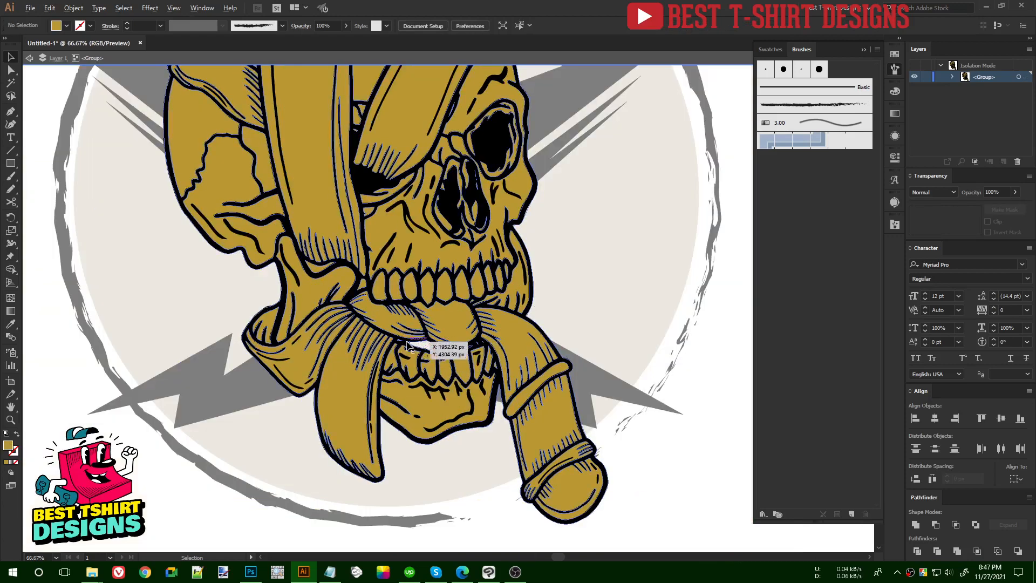
pyautogui.scroll(6, 418, 348)
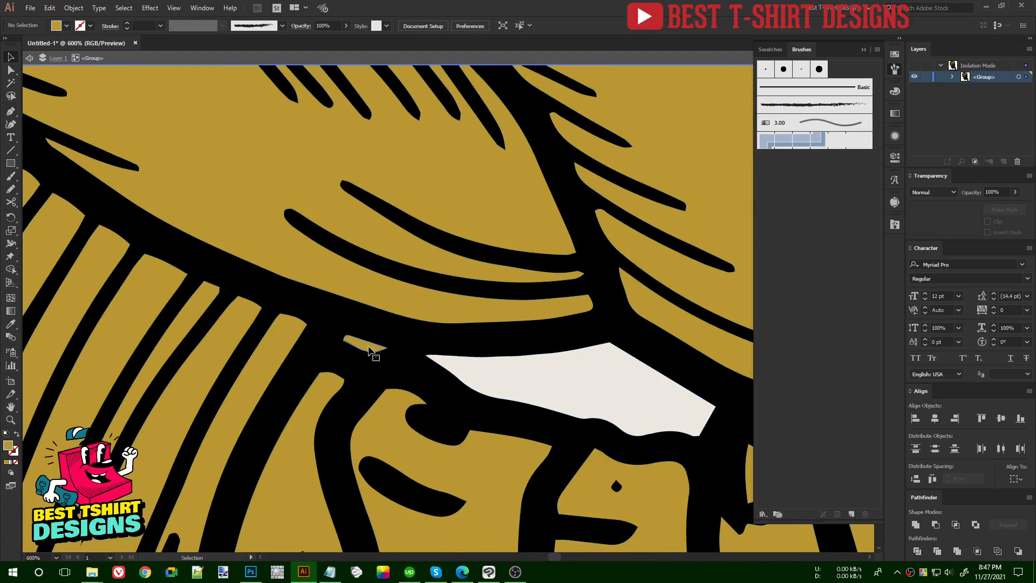
pyautogui.click(369, 350)
pyautogui.press('i')
pyautogui.click(422, 369)
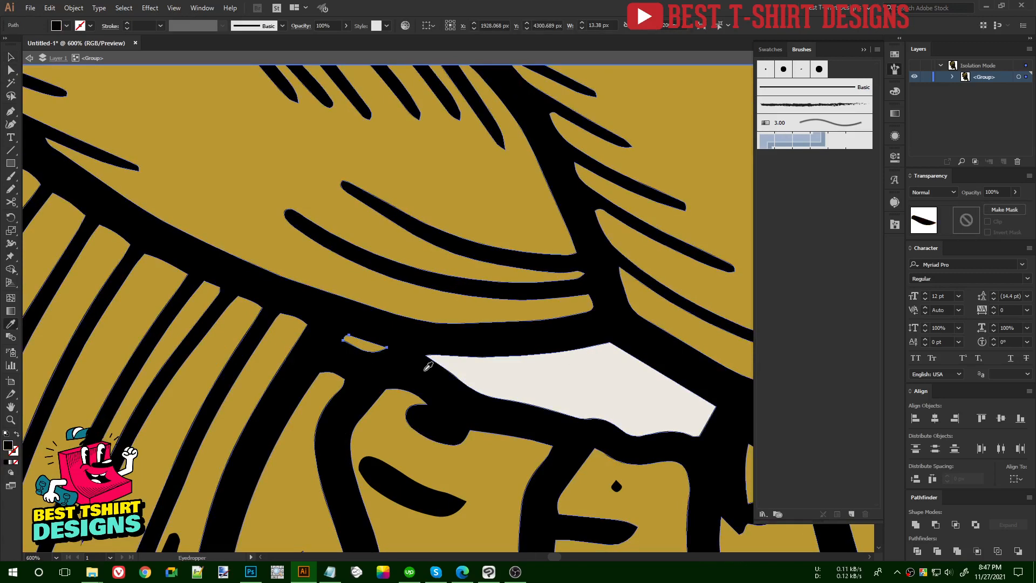
pyautogui.press('v')
pyautogui.scroll(-3, 413, 367)
pyautogui.click(464, 369)
pyautogui.scroll(-1, 464, 369)
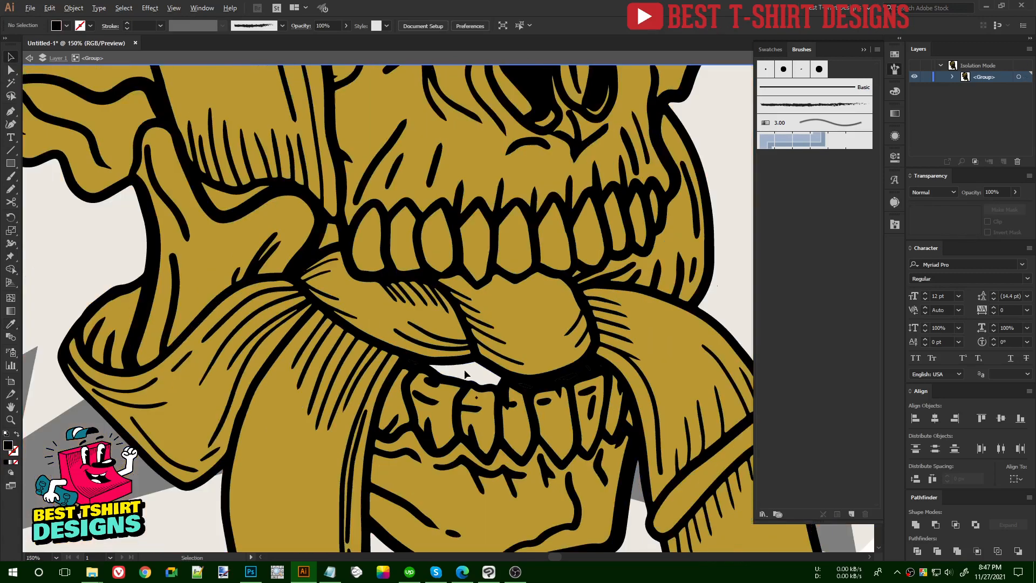
# Step: Delete the two gold pieces filling the gaps around the jaw hinge, beneath the vertical belt strap
pyautogui.scroll(1, 465, 377)
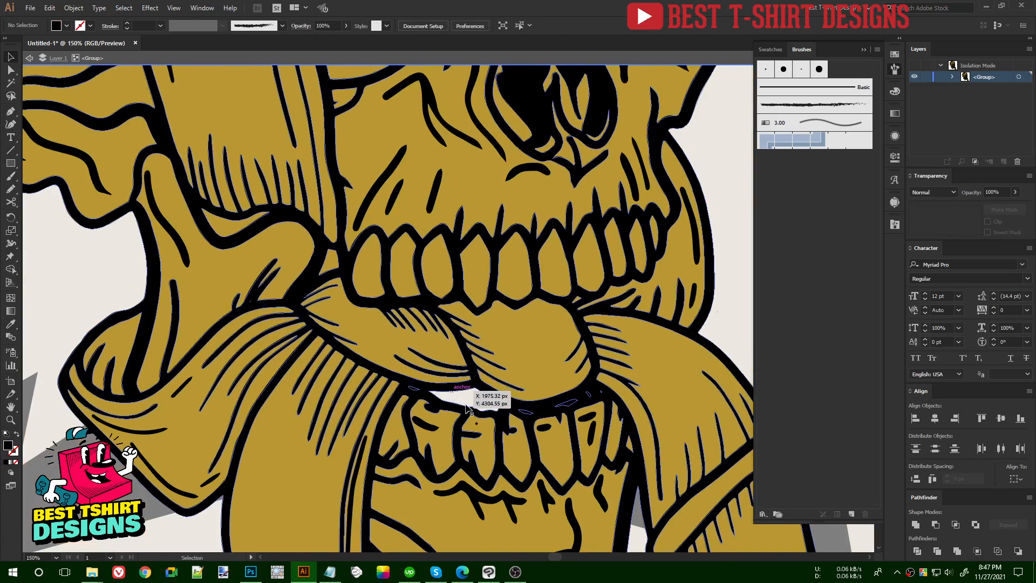
pyautogui.scroll(2, 330, 268)
pyautogui.click(332, 265)
pyautogui.scroll(-2, 371, 319)
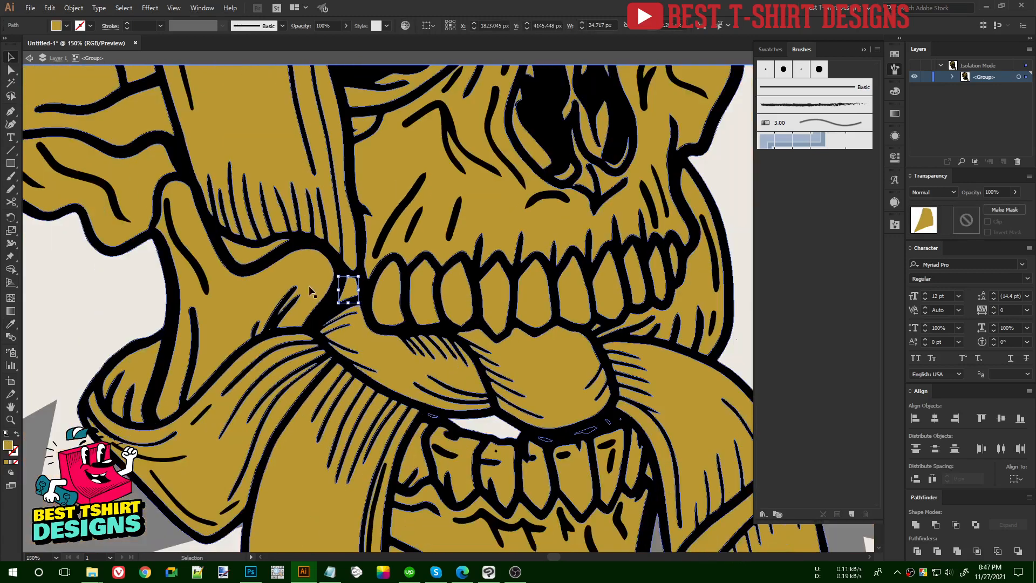
pyautogui.keyDown('shift'); pyautogui.click(240, 258); pyautogui.keyUp('shift')
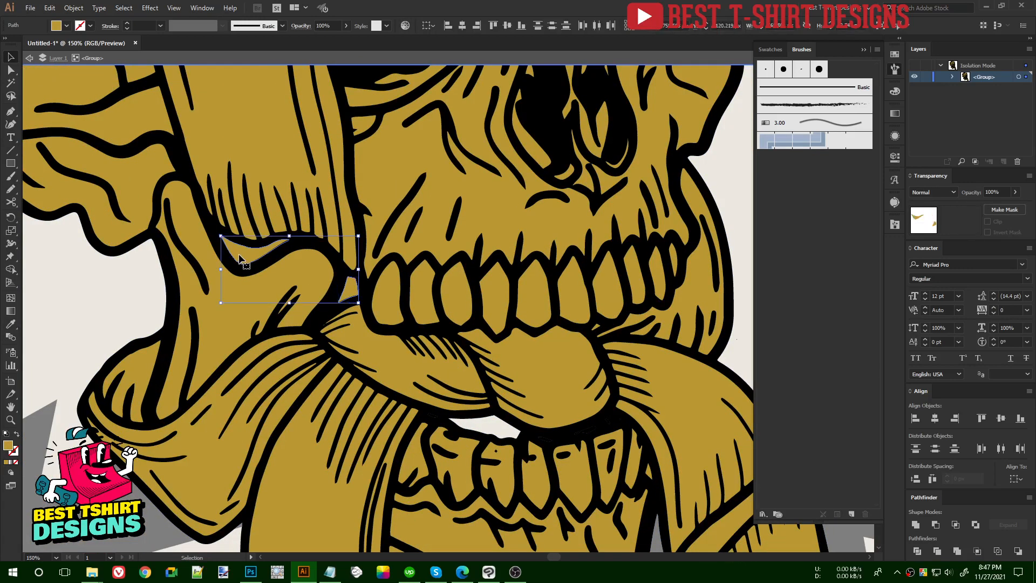
pyautogui.hotkey('ctrl', 'shift', 'a')
pyautogui.scroll(-2, 370, 361)
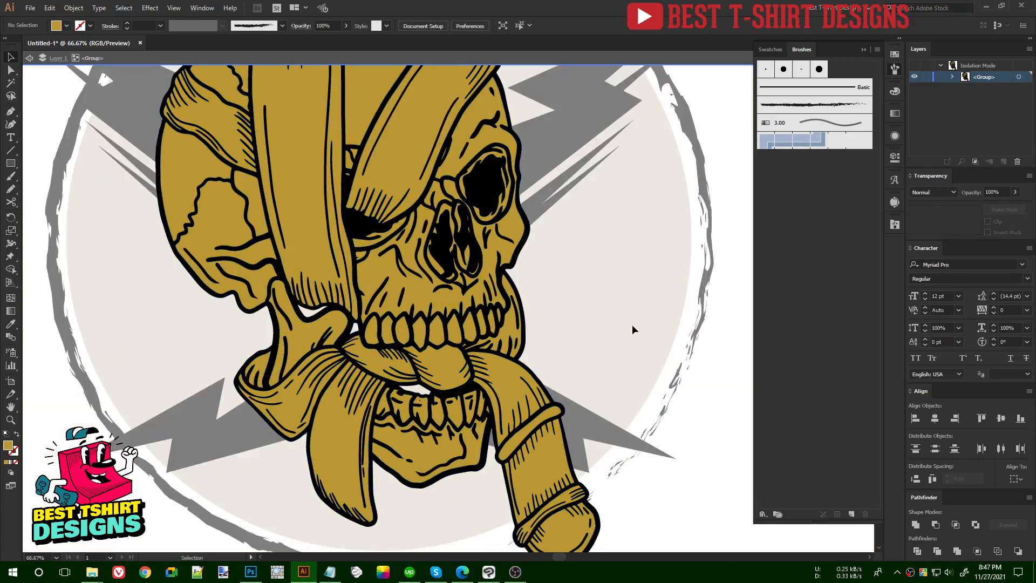
# Step: Fill the head straps, mouth knot, hanging belt pieces and rounded belt tip with a dark gray swatch
pyautogui.scroll(2, 632, 325)
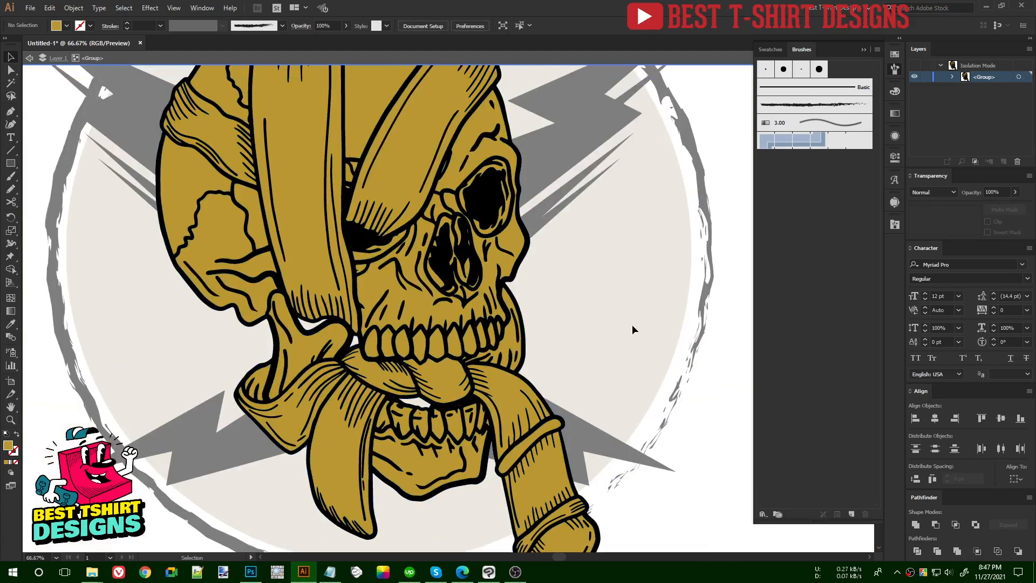
pyautogui.scroll(3, 630, 324)
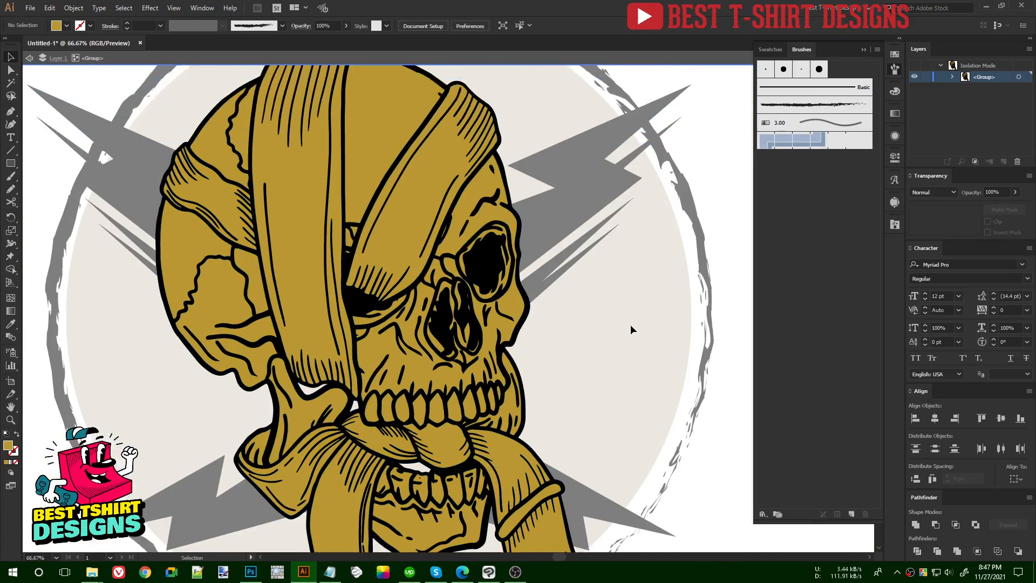
pyautogui.scroll(-1, 630, 324)
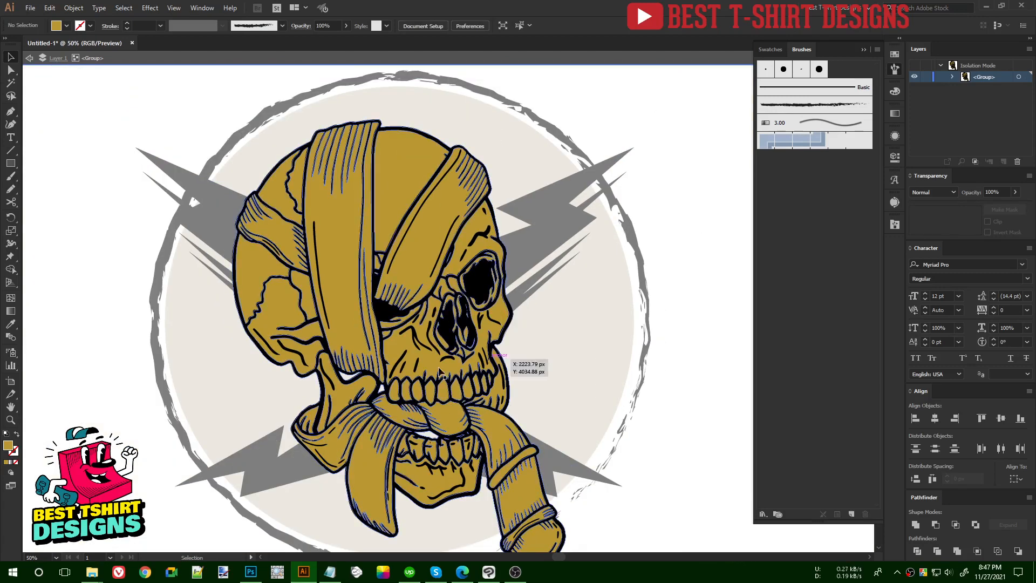
pyautogui.click(385, 189)
pyautogui.click(342, 202)
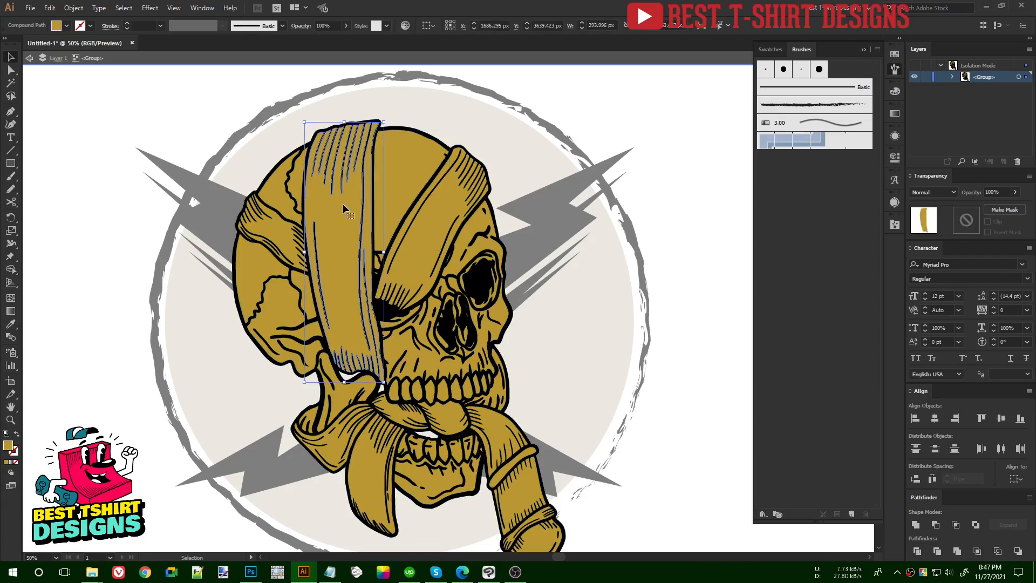
pyautogui.keyDown('shift'); pyautogui.click(425, 232); pyautogui.keyUp('shift')
pyautogui.keyDown('shift'); pyautogui.click(282, 230); pyautogui.keyUp('shift')
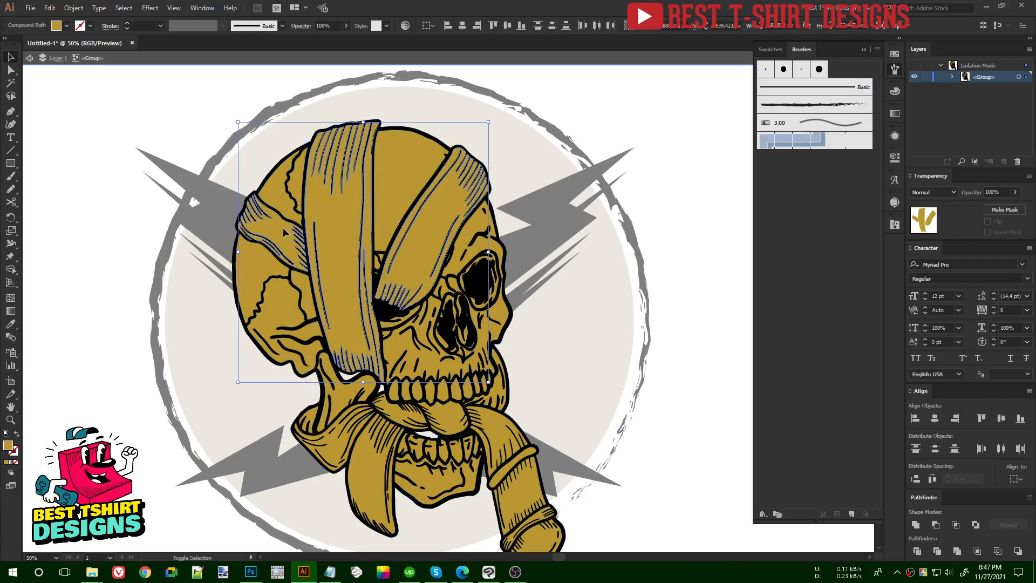
pyautogui.keyDown('shift'); pyautogui.click(391, 492); pyautogui.keyUp('shift')
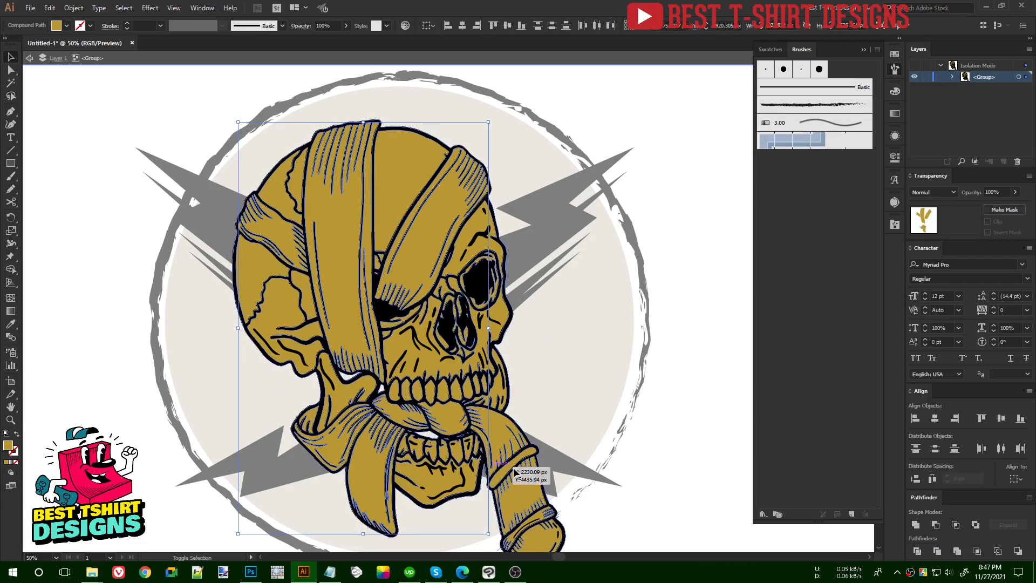
pyautogui.keyDown('shift'); pyautogui.click(514, 488); pyautogui.keyUp('shift')
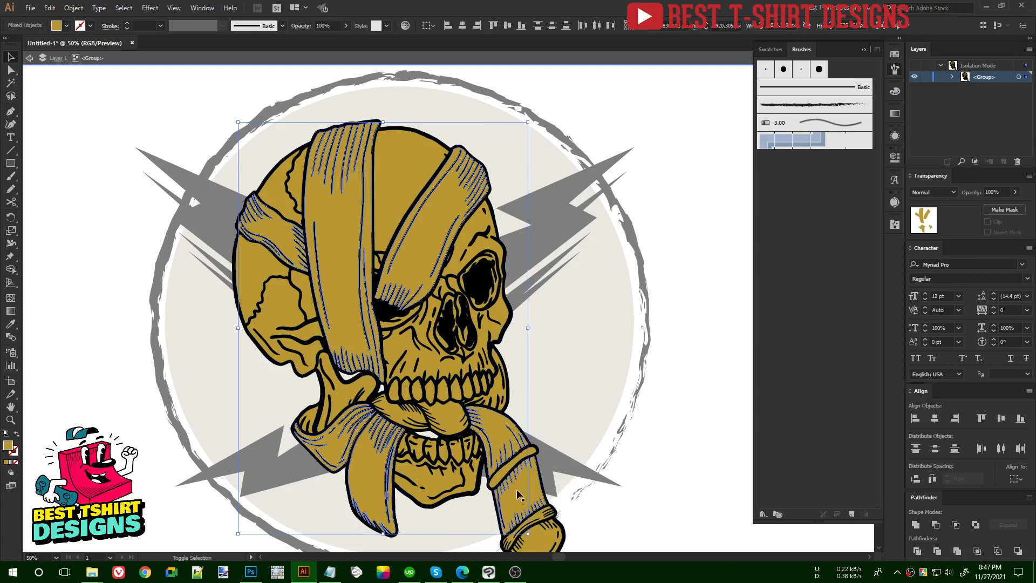
pyautogui.keyDown('shift'); pyautogui.click(541, 545); pyautogui.keyUp('shift')
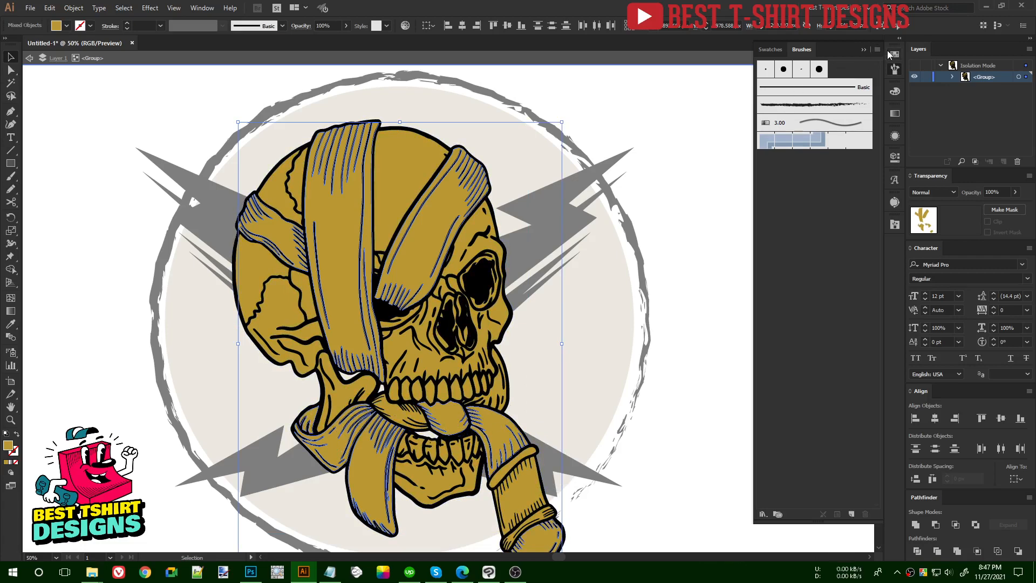
pyautogui.click(893, 54)
pyautogui.click(797, 123)
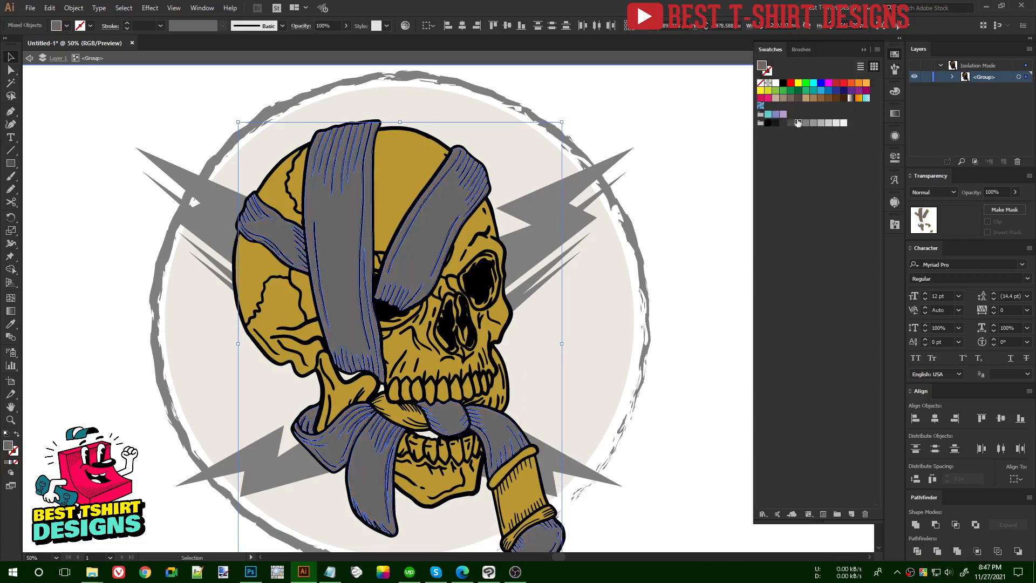
pyautogui.click(791, 123)
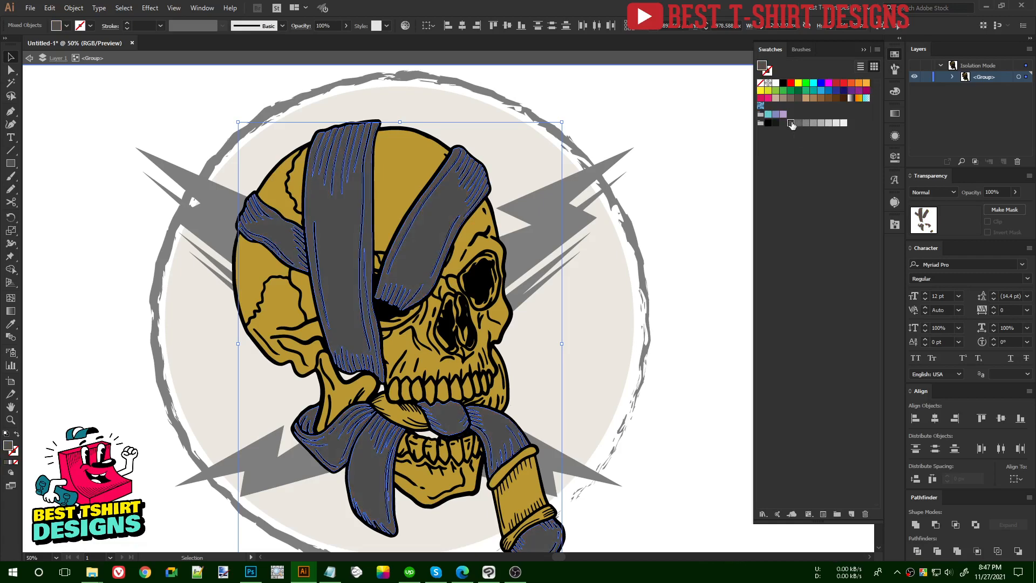
pyautogui.click(696, 184)
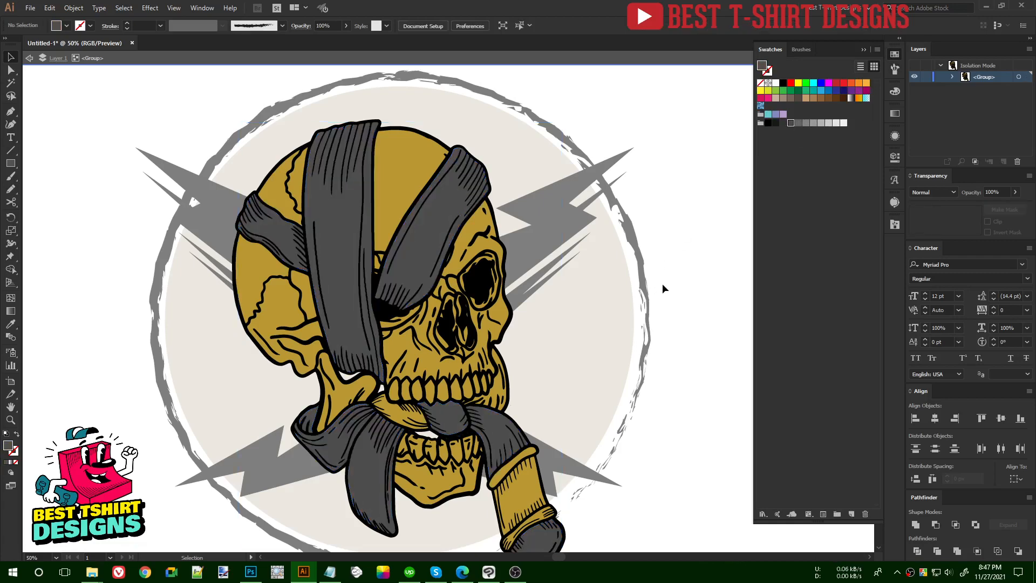
# Step: Fill the gold belt section between the two raised bands near the tip with red
pyautogui.click(527, 478)
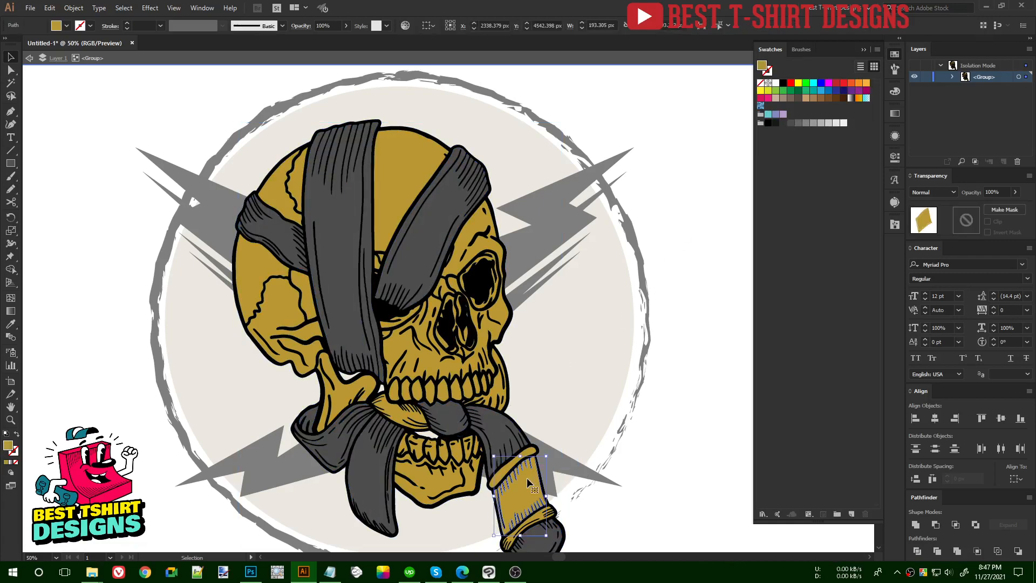
pyautogui.click(837, 83)
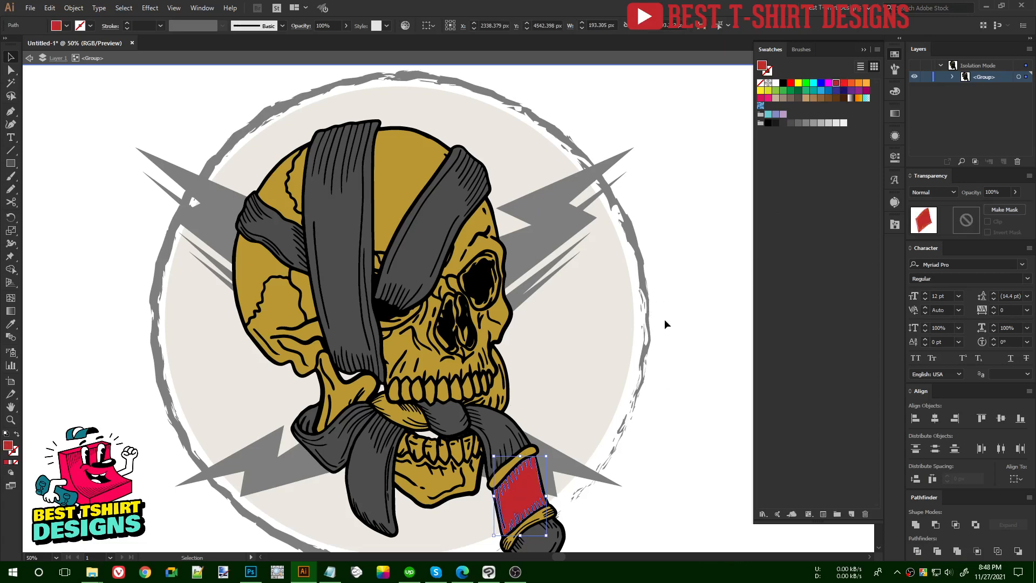
# Step: Recolor the gold belt piece beside the mouth knot with the dark gray of the neighbouring knot section
pyautogui.click(666, 340)
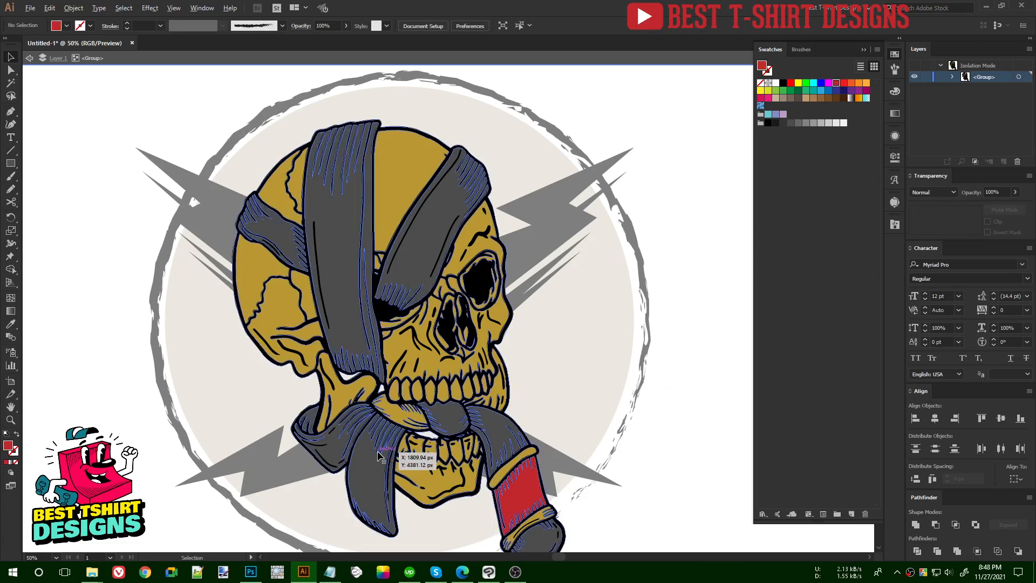
pyautogui.scroll(3, 377, 453)
pyautogui.click(440, 344)
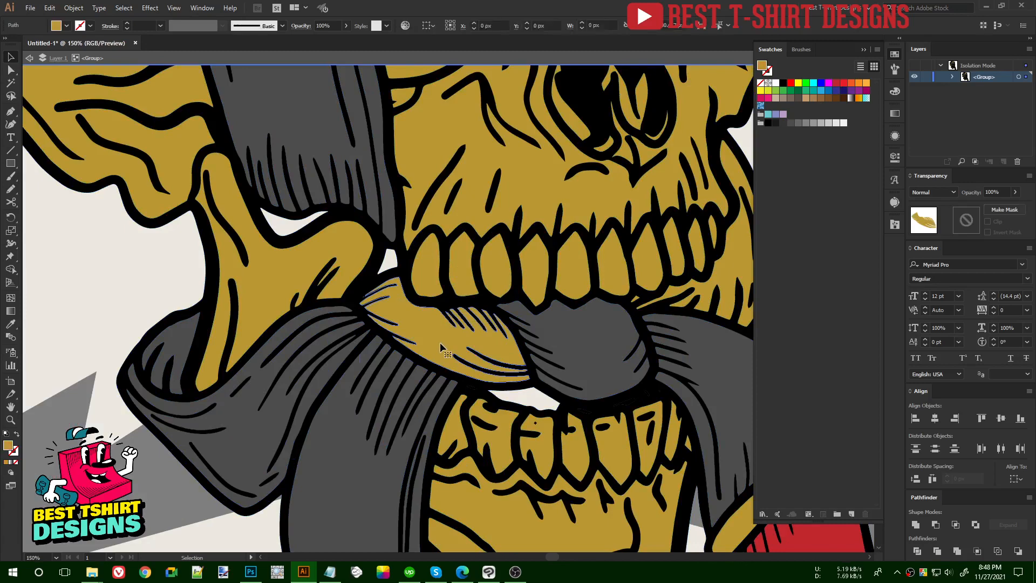
pyautogui.press('i')
pyautogui.click(589, 345)
pyautogui.scroll(-2, 561, 355)
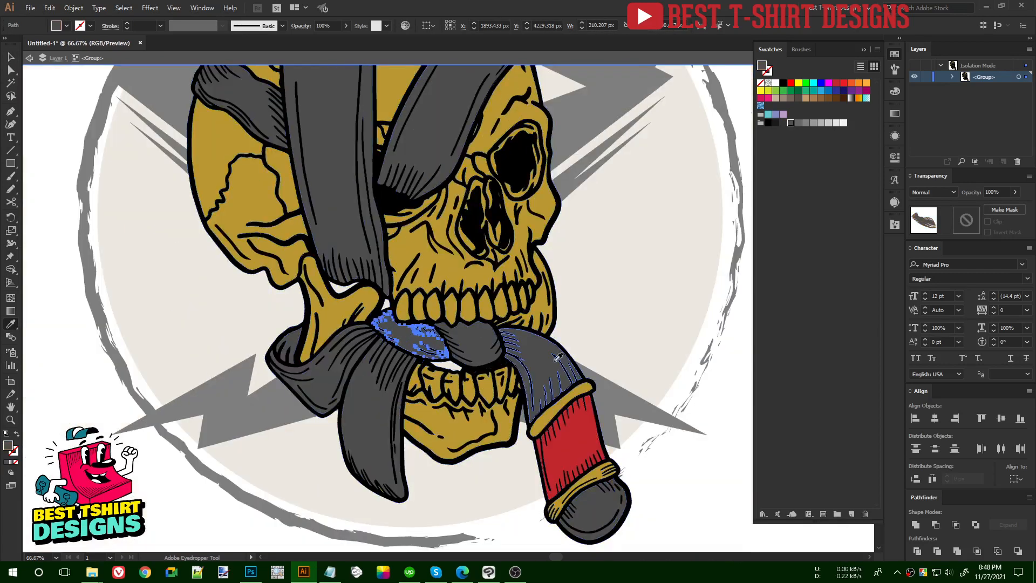
pyautogui.press('v')
pyautogui.click(722, 402)
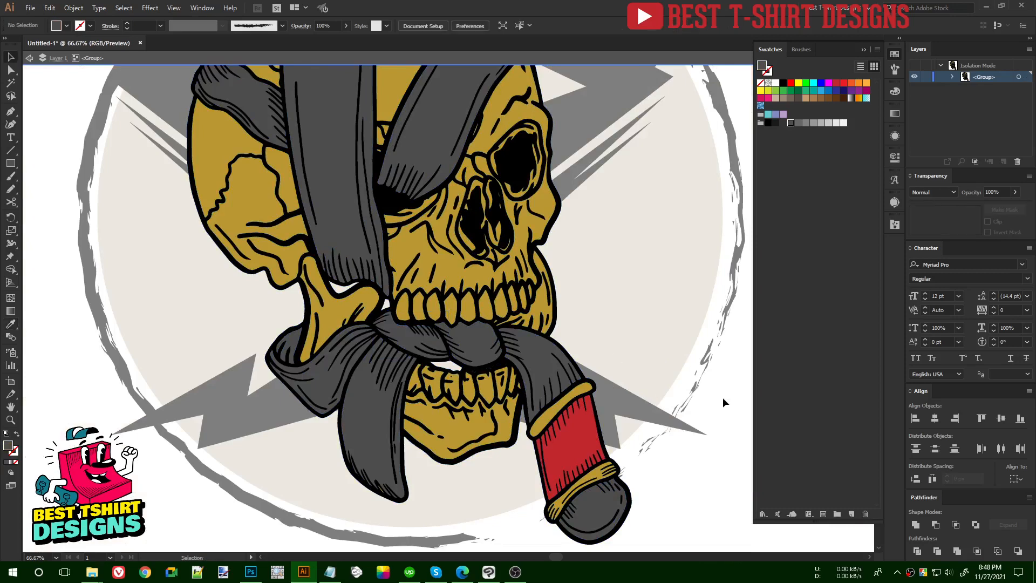
# Step: Recolor the gold belt section wrapping behind the upper teeth with the dark gray of the hanging belt
pyautogui.scroll(-2, 502, 402)
pyautogui.scroll(3, 505, 344)
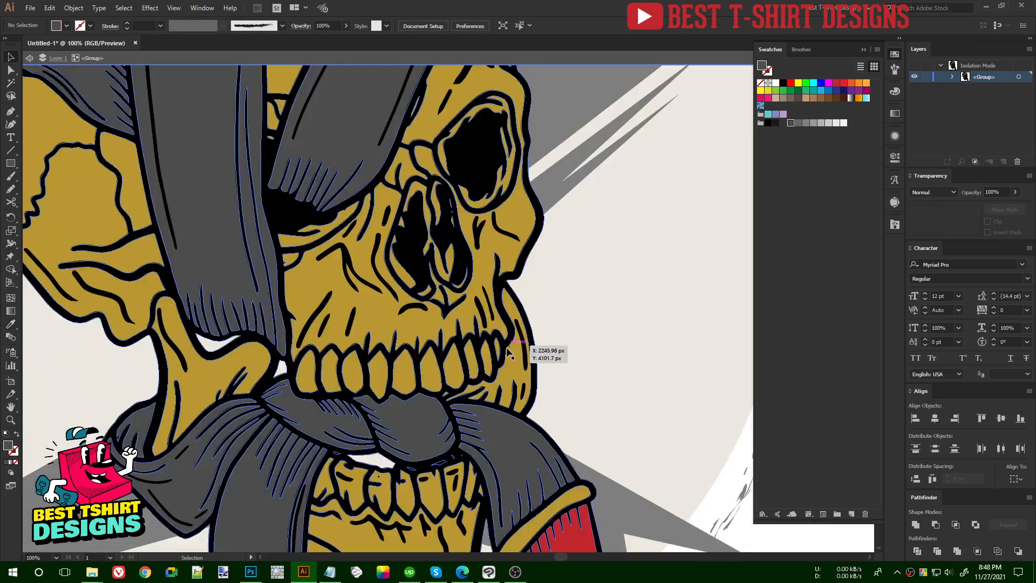
pyautogui.click(512, 369)
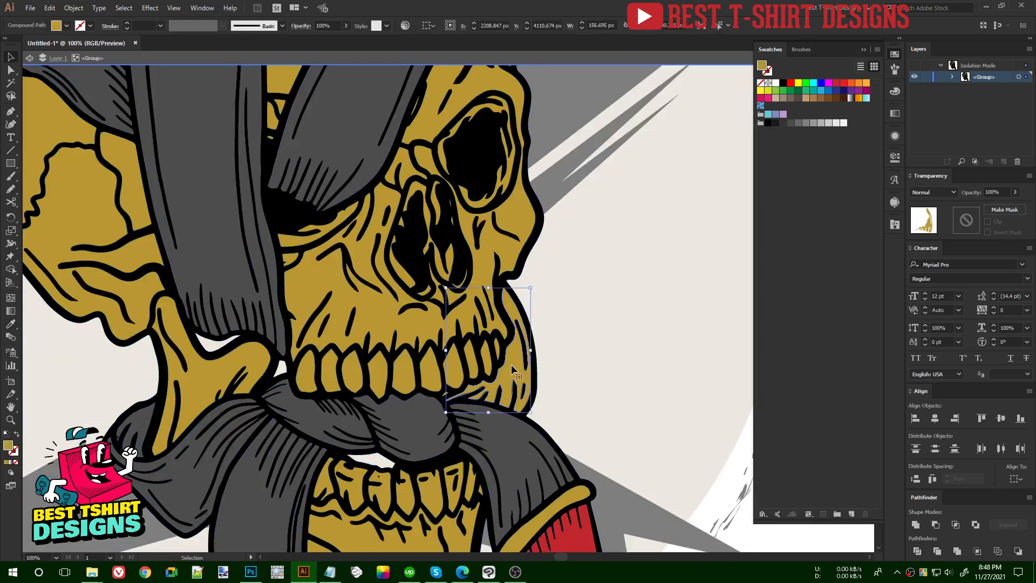
pyautogui.press('i')
pyautogui.click(545, 469)
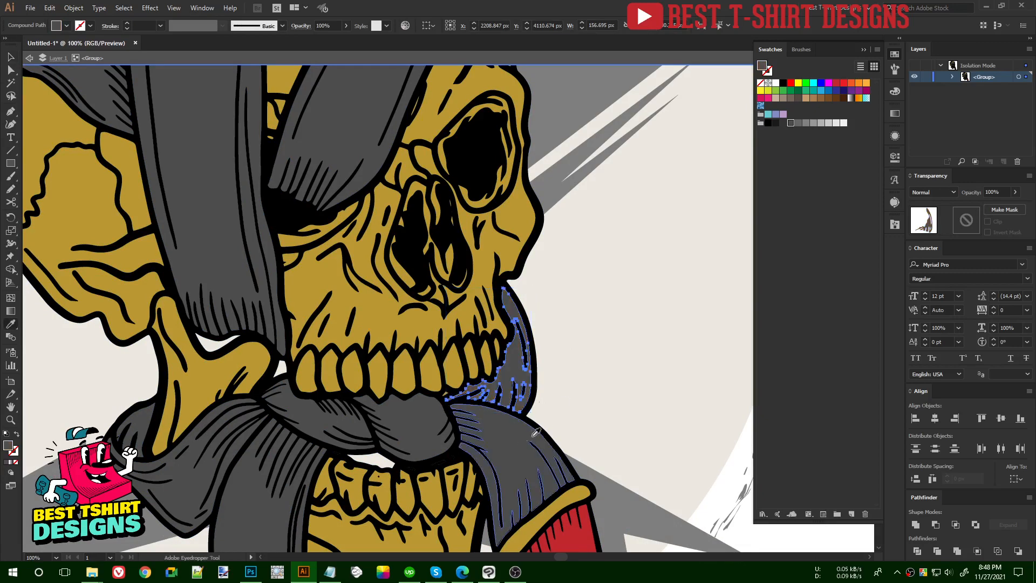
pyautogui.scroll(-2, 567, 399)
pyautogui.press('v')
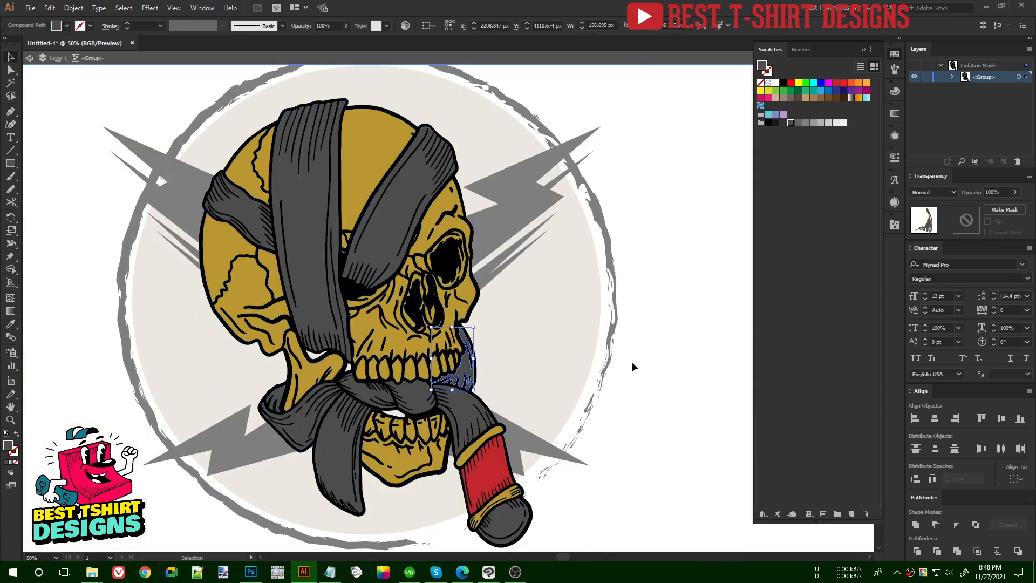
pyautogui.click(632, 361)
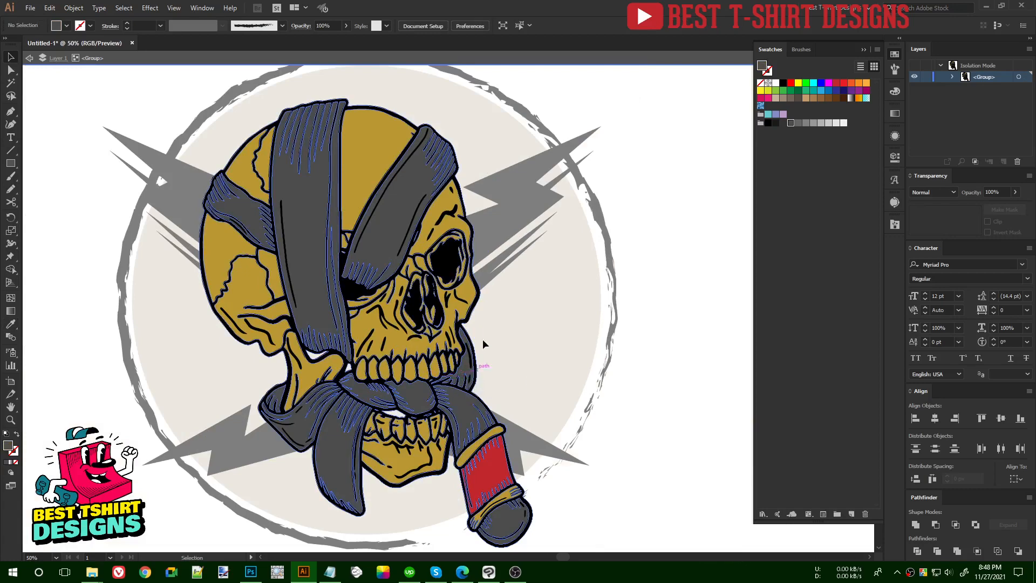
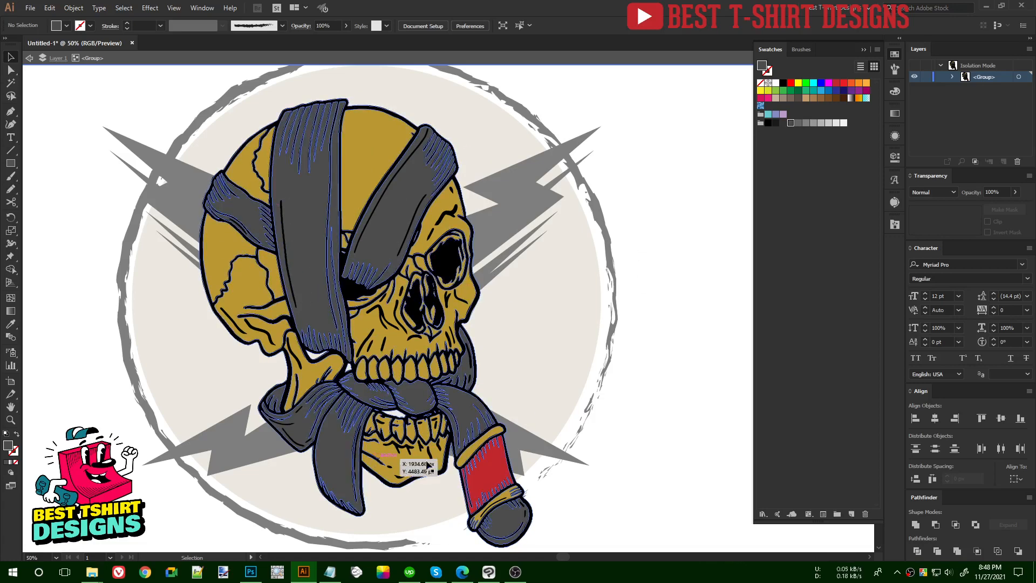
# Step: Recolor the tiny gold sliver between the upper teeth and the mouth knot black, matching the outlines
pyautogui.scroll(5, 432, 381)
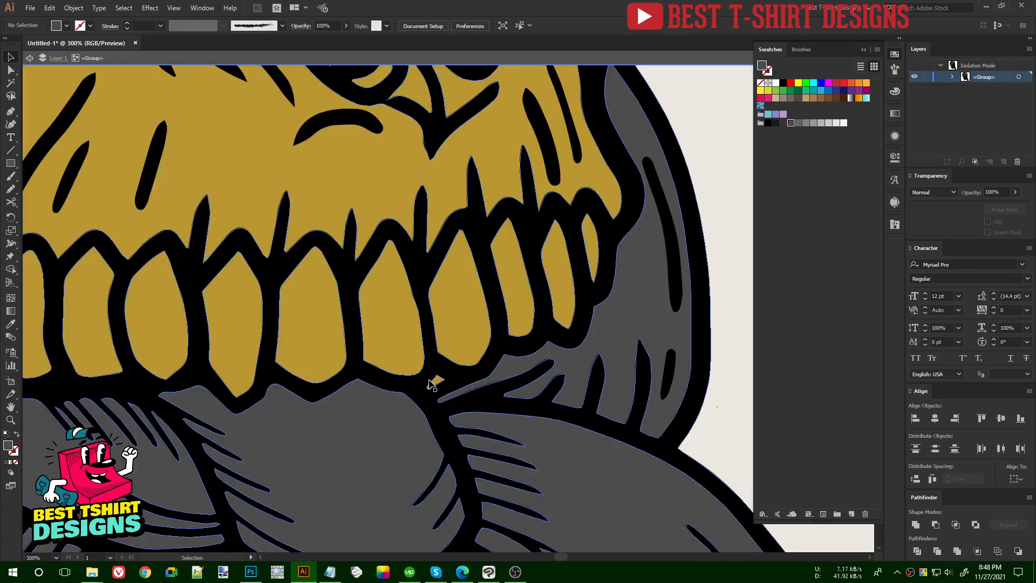
pyautogui.click(433, 384)
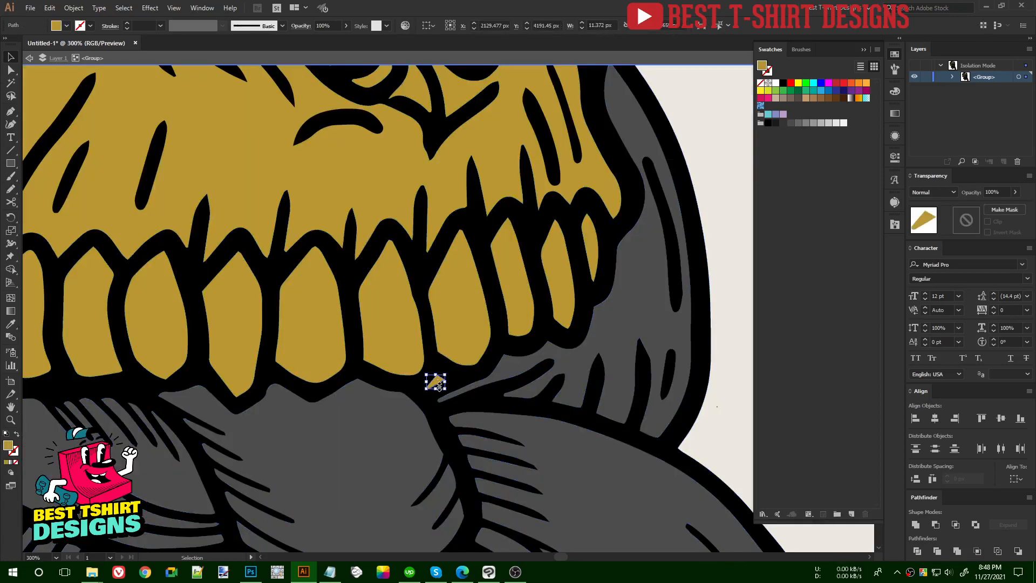
pyautogui.press('i')
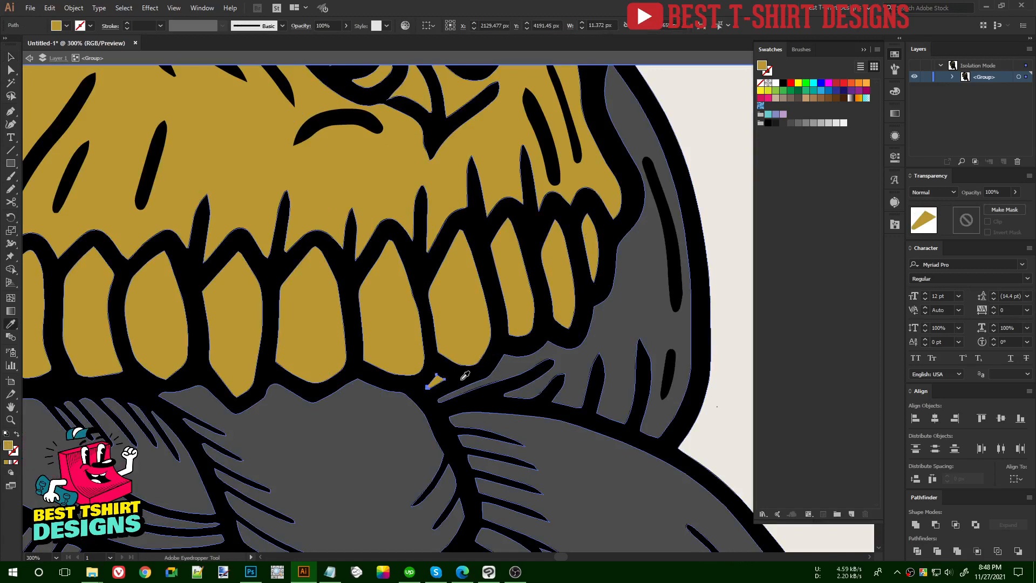
pyautogui.click(462, 379)
pyautogui.press('v')
pyautogui.scroll(-4, 390, 379)
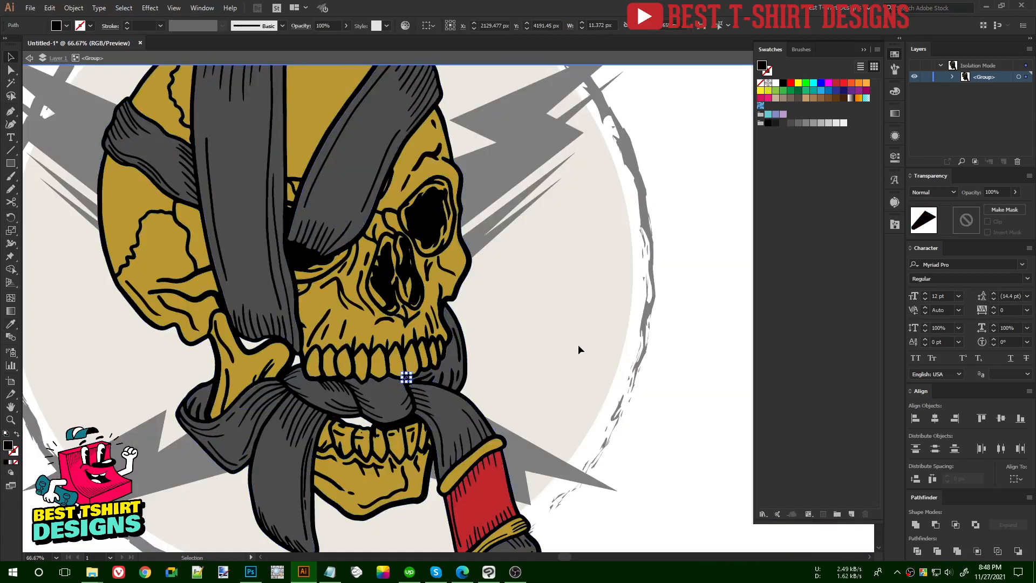
pyautogui.click(579, 344)
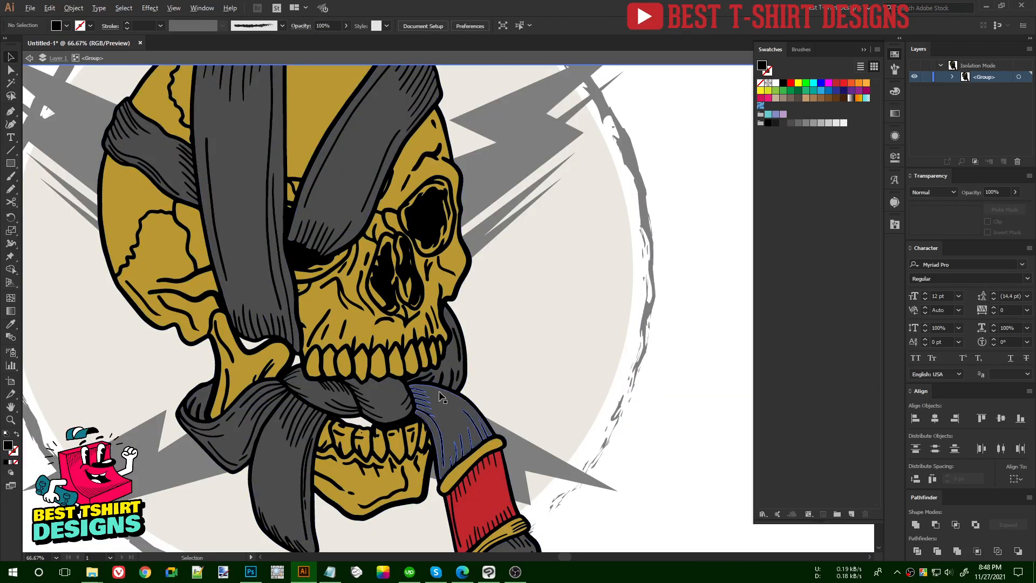
# Step: Examine the red belt end up close and the whole skull artwork against the client brief for coloring
pyautogui.scroll(-1, 587, 437)
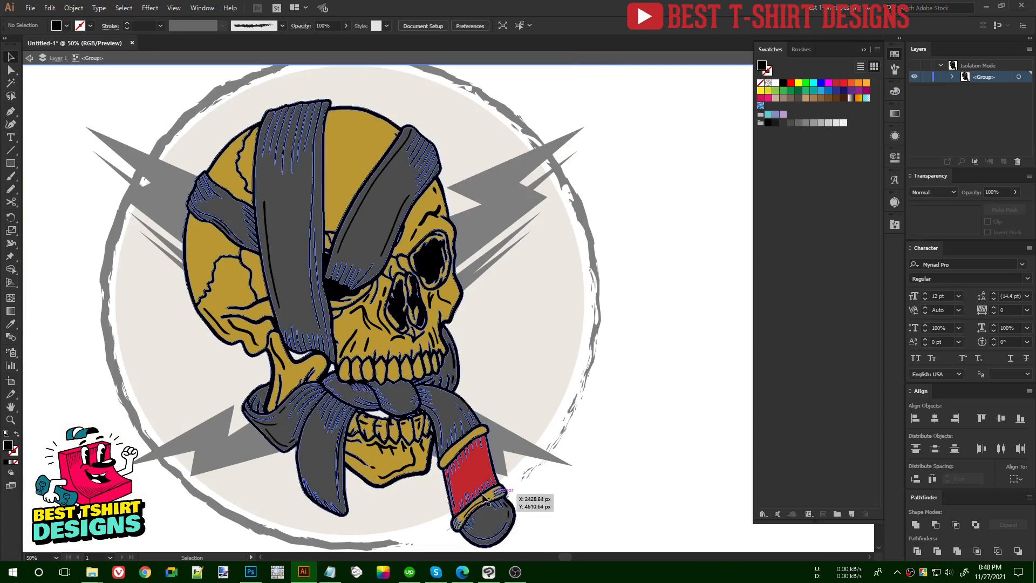
pyautogui.scroll(1, 450, 519)
pyautogui.scroll(2, 452, 522)
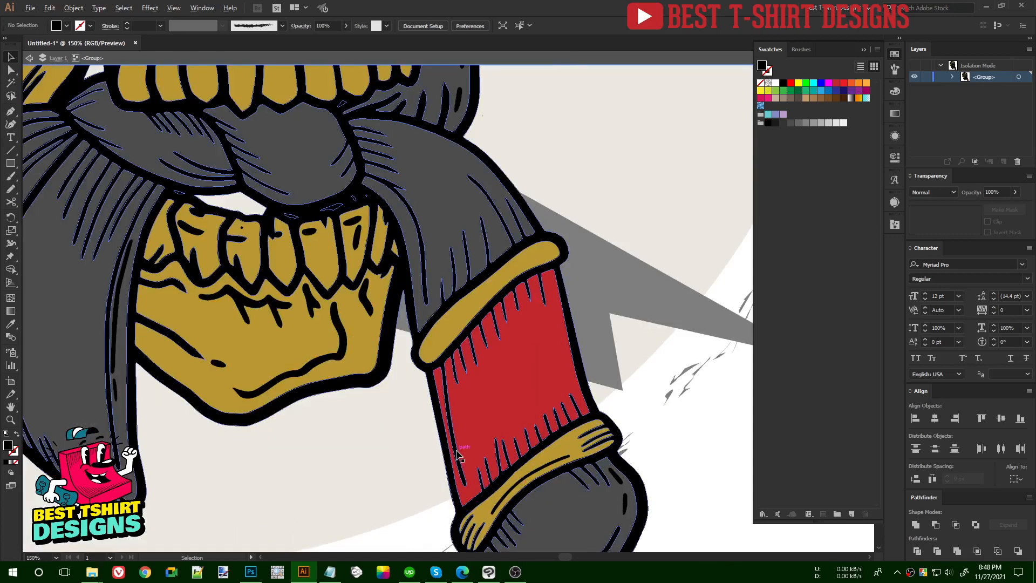
pyautogui.scroll(-5, 486, 427)
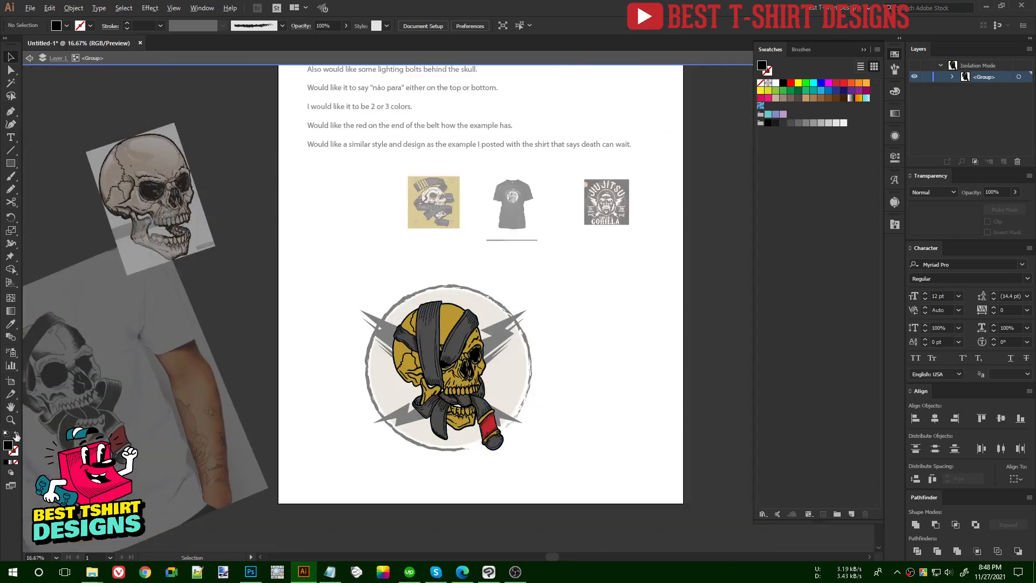
pyautogui.scroll(3, 29, 426)
pyautogui.scroll(-5, 122, 460)
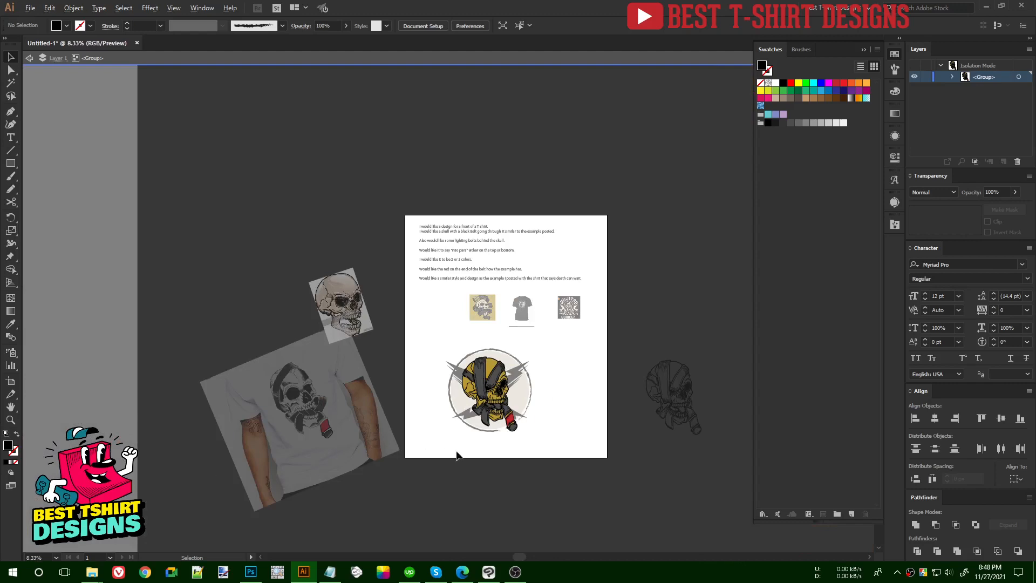
pyautogui.scroll(6, 513, 415)
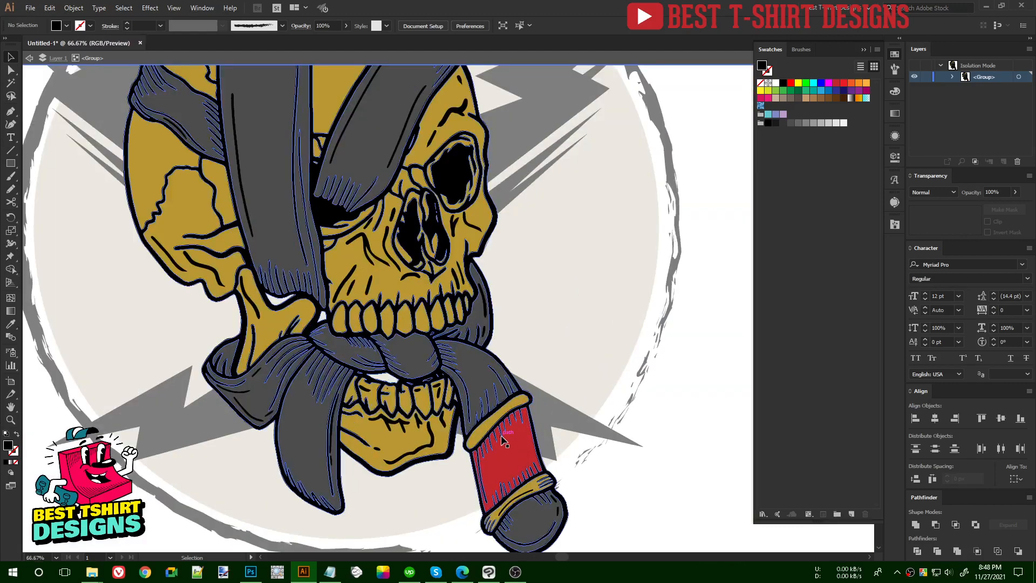
pyautogui.scroll(1, 474, 440)
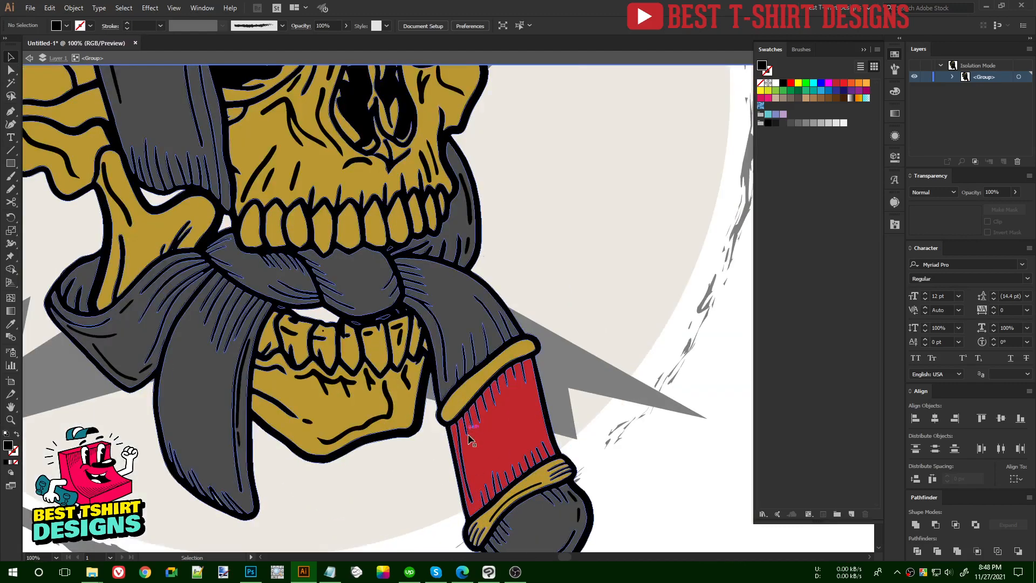
pyautogui.scroll(-2, 471, 440)
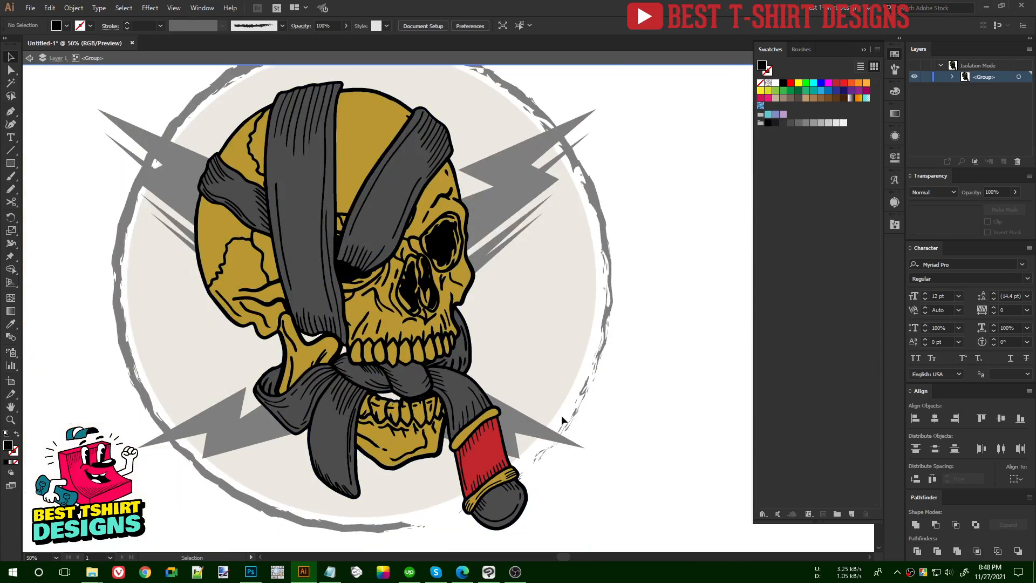
pyautogui.scroll(2, 614, 395)
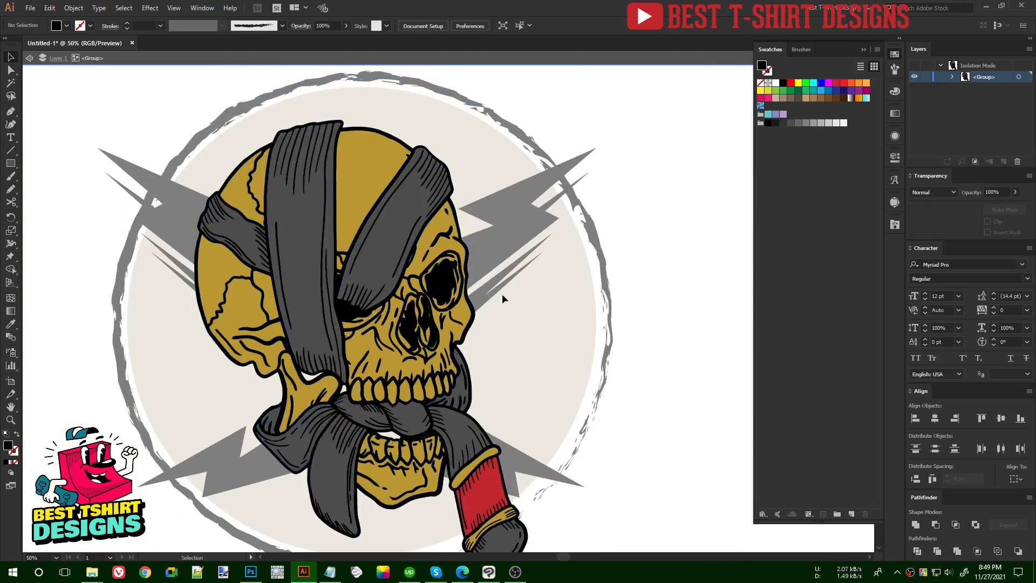
# Step: Select all gold shapes by same fill color and recolor them with the cream sampled from the background circle
pyautogui.click(370, 171)
pyautogui.press('a')
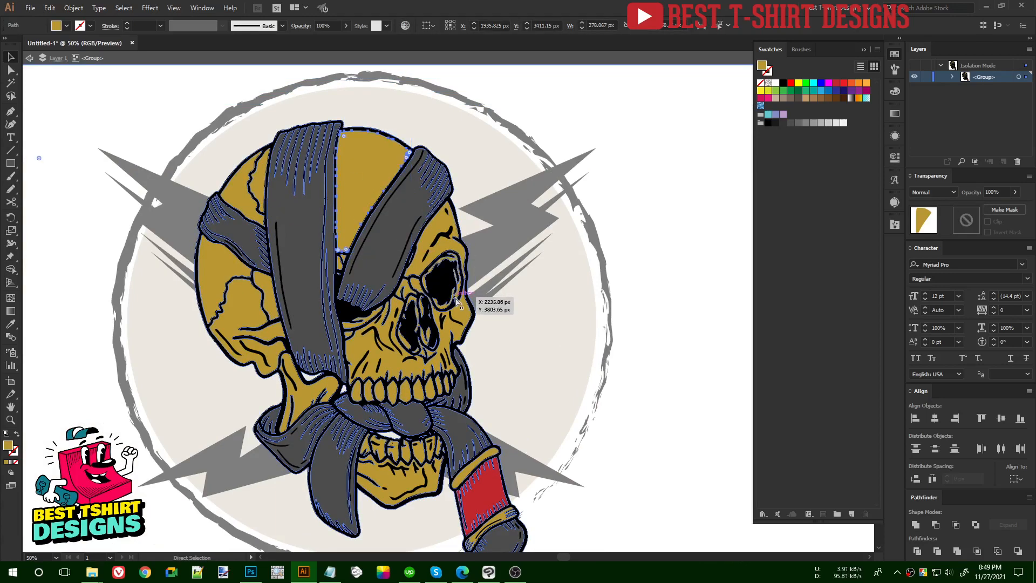
pyautogui.hotkey('ctrl', '6')
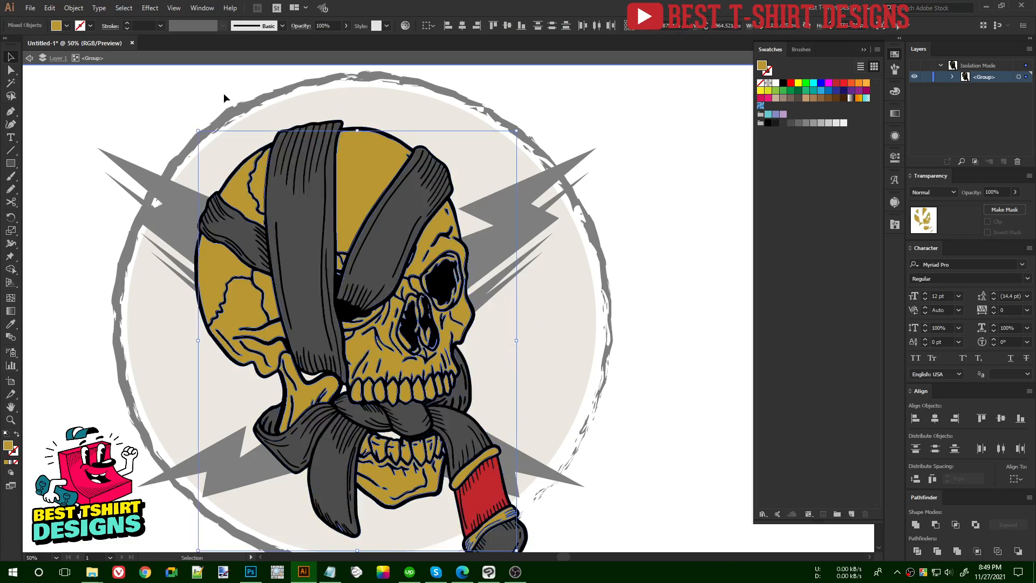
pyautogui.click(124, 7)
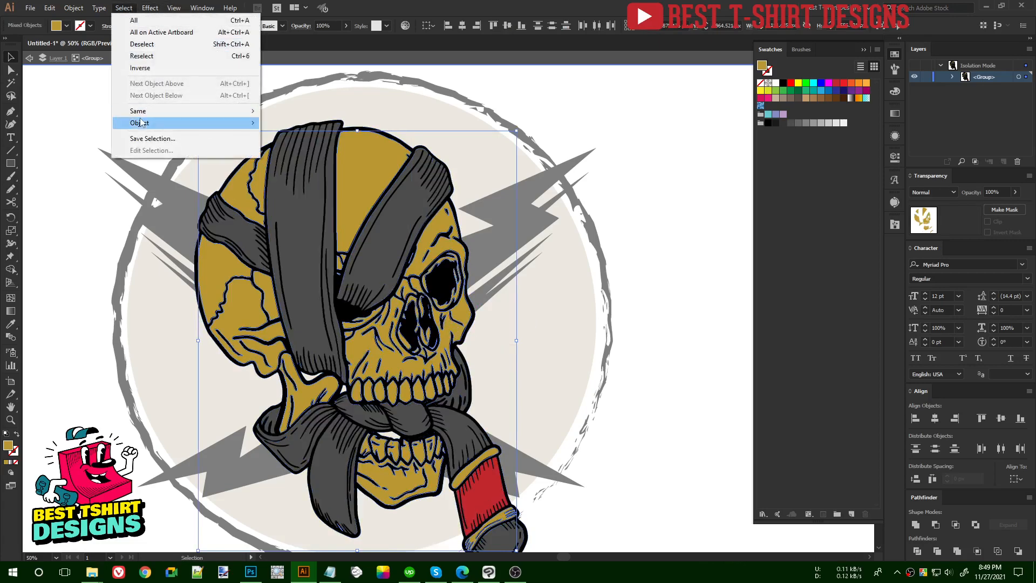
pyautogui.moveTo(143, 112)
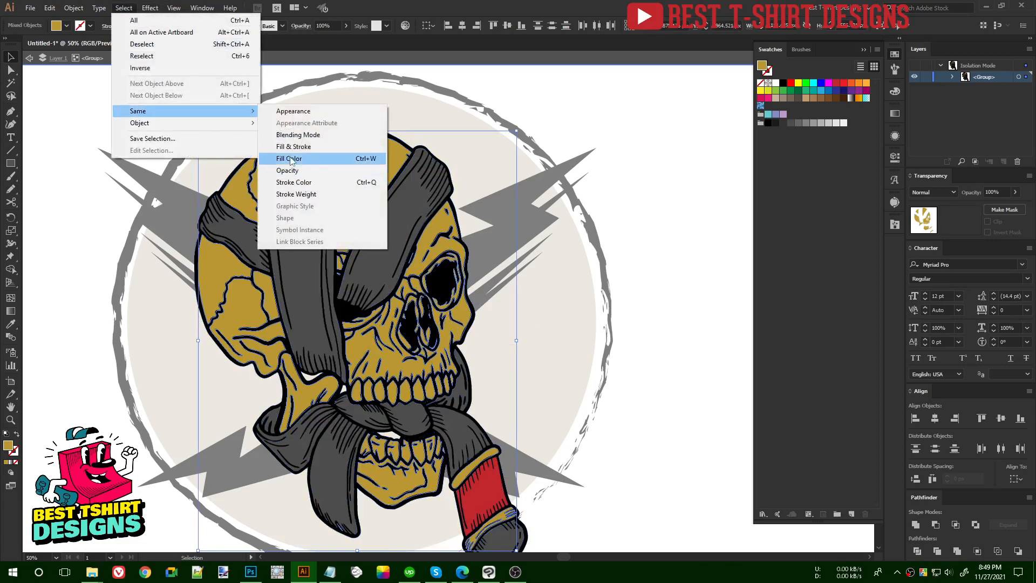
pyautogui.click(363, 158)
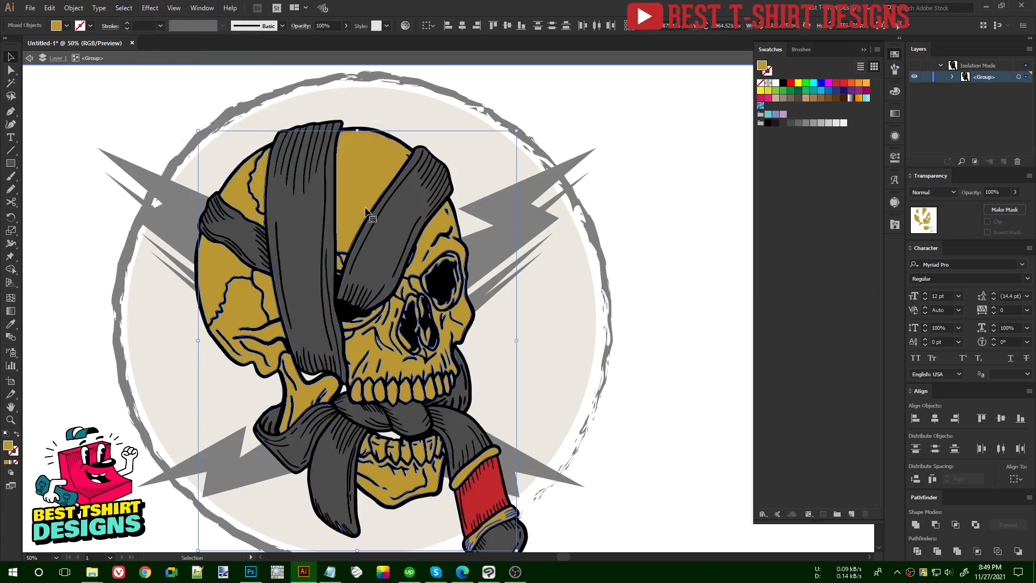
pyautogui.press('i')
pyautogui.click(551, 310)
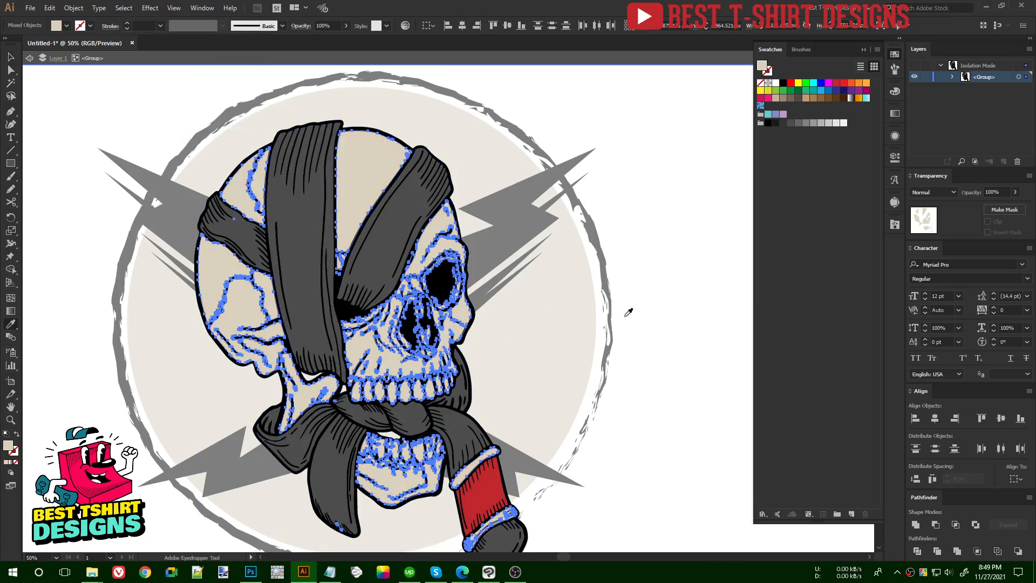
pyautogui.hotkey('ctrl', 'shift', 'a')
pyautogui.press('v')
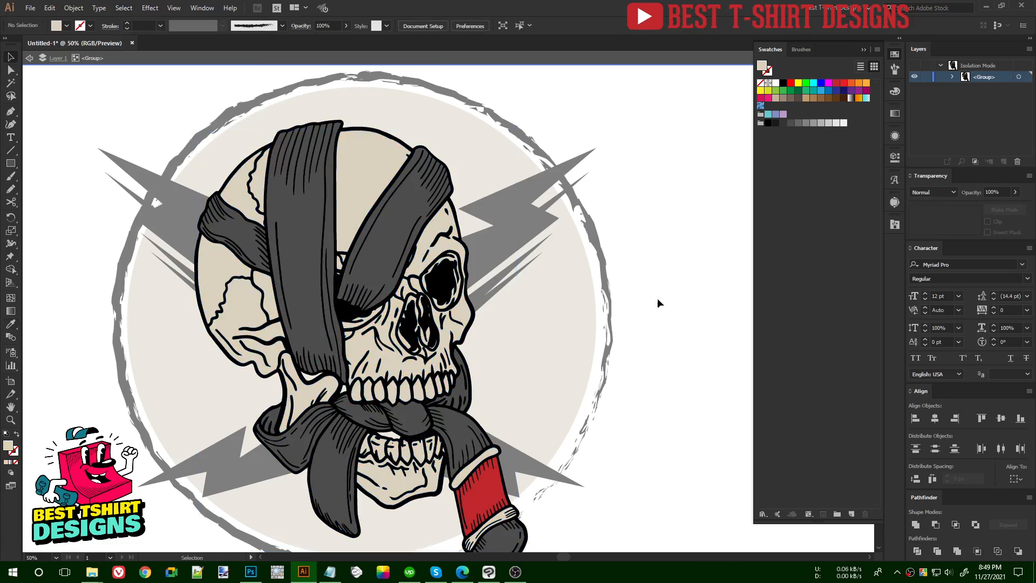
# Step: Select the first three upper teeth beside the jaw hinge together
pyautogui.hotkey('ctrl', '-')
pyautogui.scroll(2, 448, 410)
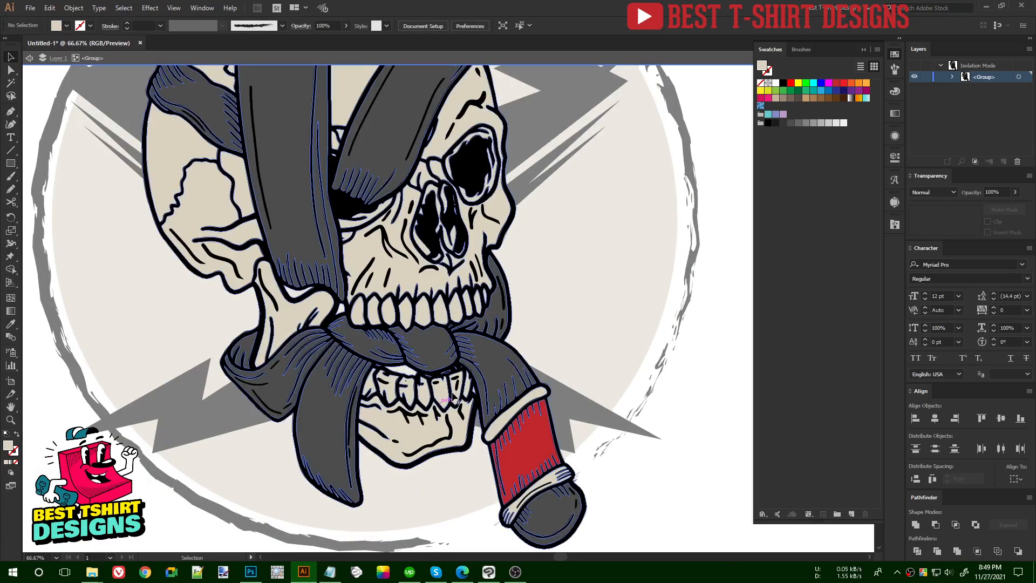
pyautogui.scroll(1, 354, 393)
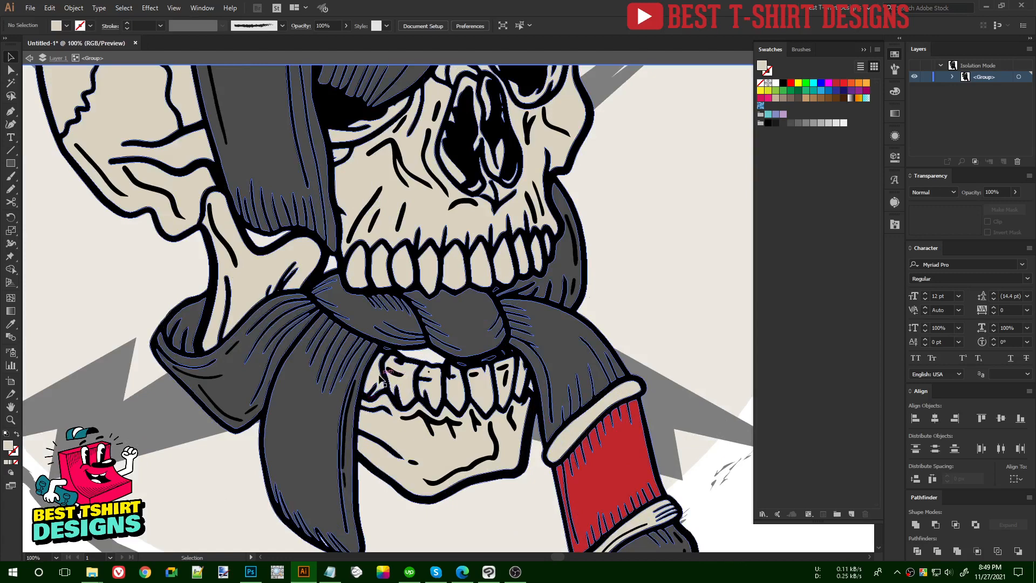
pyautogui.scroll(2, 364, 258)
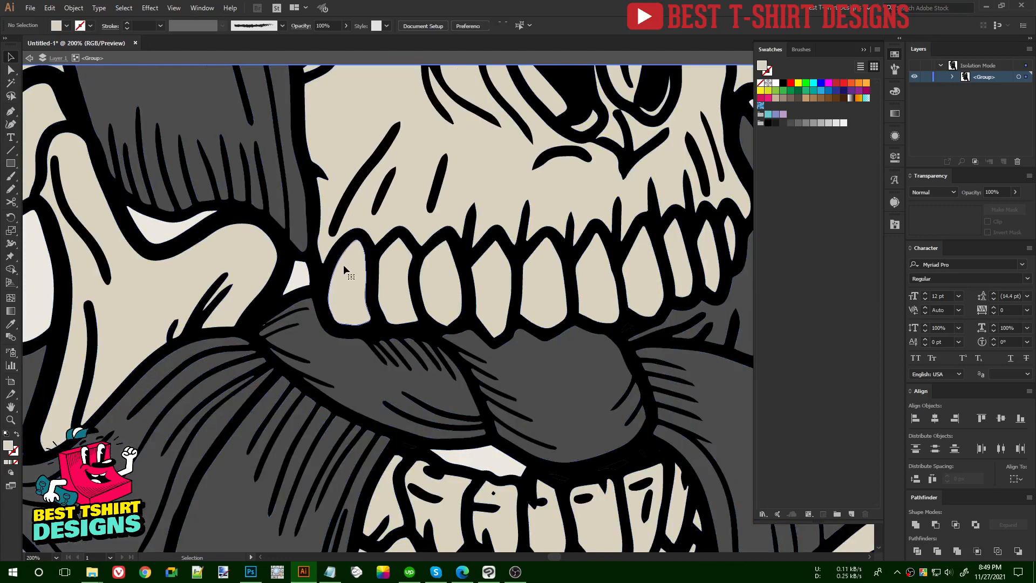
pyautogui.click(343, 264)
pyautogui.keyDown('shift'); pyautogui.click(393, 287); pyautogui.keyUp('shift')
pyautogui.keyDown('shift'); pyautogui.click(444, 285); pyautogui.keyUp('shift')
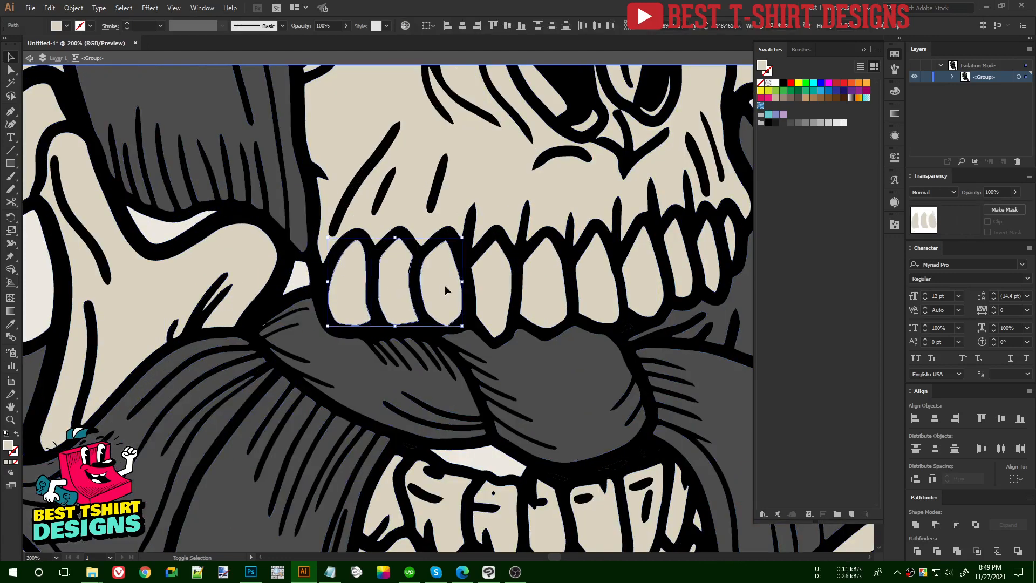
# Step: Select all of the skull's upper teeth and fill them with the light gray swatch
pyautogui.keyDown('shift'); pyautogui.click(490, 286); pyautogui.keyUp('shift')
pyautogui.keyDown('shift'); pyautogui.click(545, 283); pyautogui.keyUp('shift')
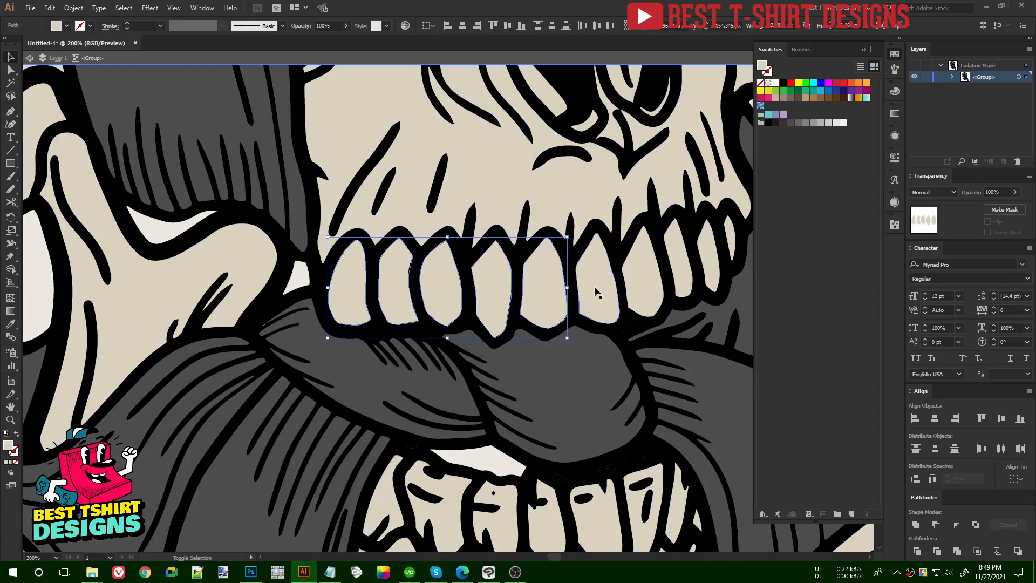
pyautogui.keyDown('shift'); pyautogui.click(596, 291); pyautogui.keyUp('shift')
pyautogui.keyDown('shift'); pyautogui.click(643, 269); pyautogui.keyUp('shift')
pyautogui.keyDown('shift'); pyautogui.click(678, 257); pyautogui.keyUp('shift')
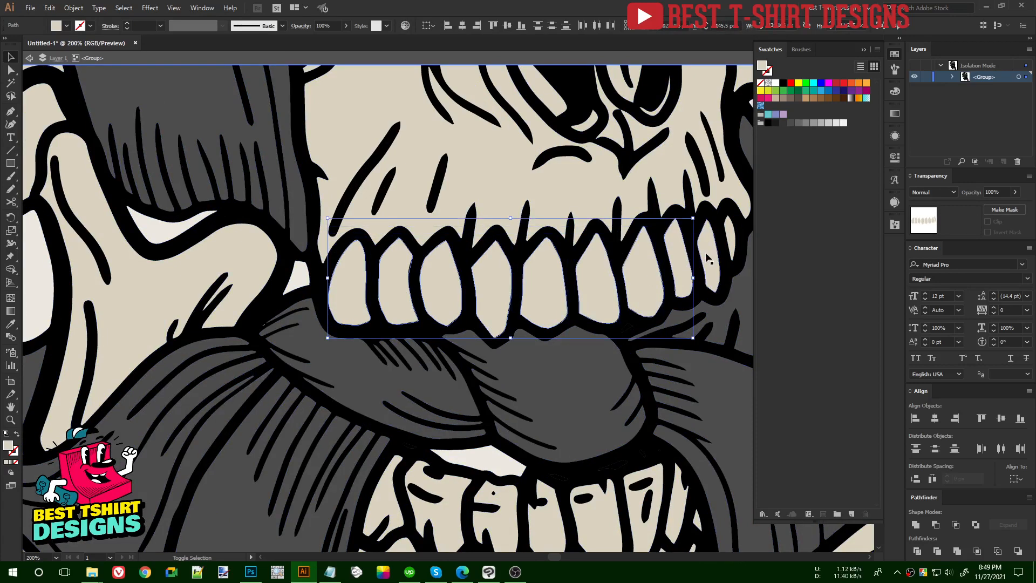
pyautogui.keyDown('shift'); pyautogui.click(725, 233); pyautogui.keyUp('shift')
pyautogui.keyDown('shift'); pyautogui.click(735, 225); pyautogui.keyUp('shift')
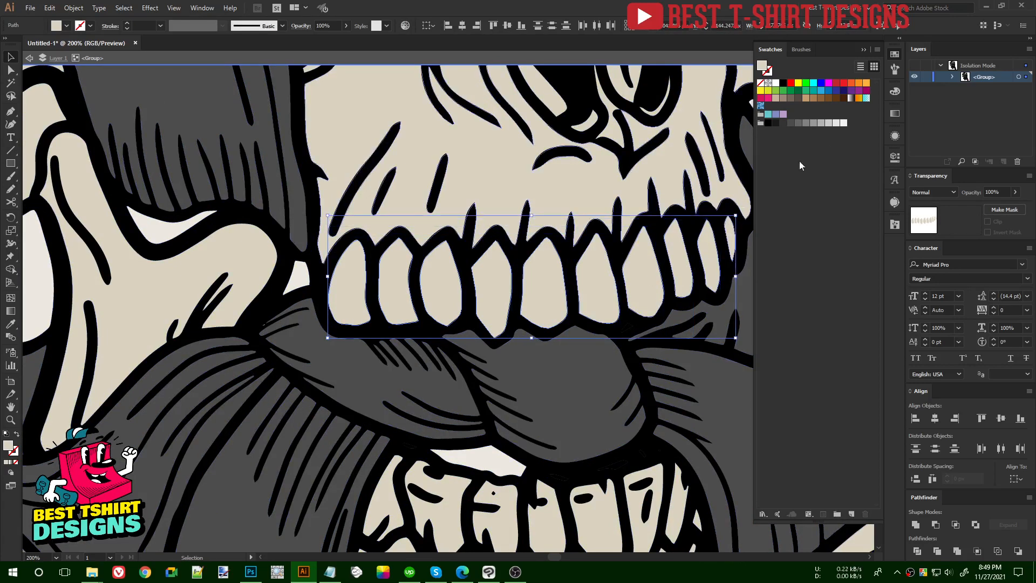
pyautogui.scroll(-3, 346, 223)
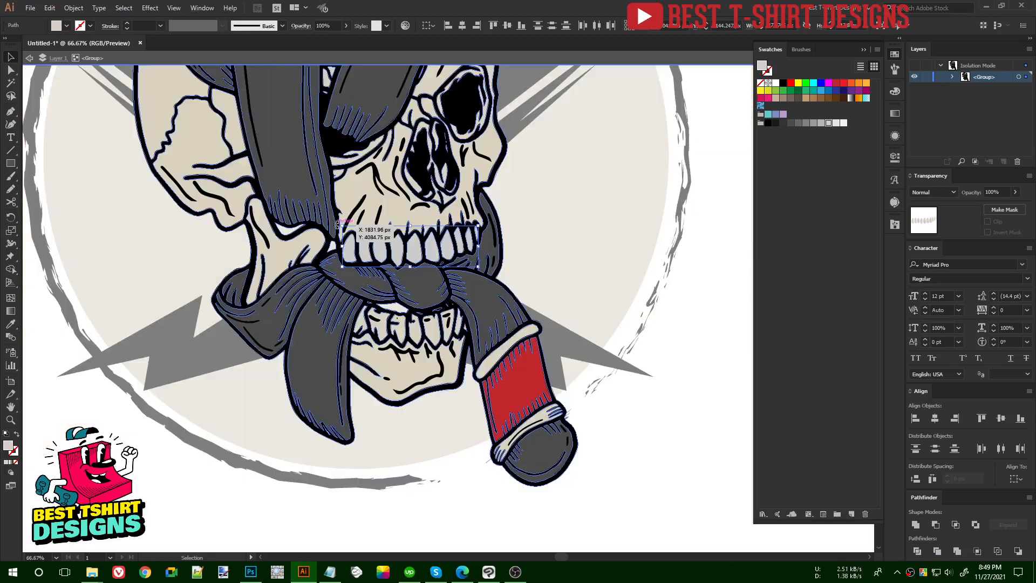
# Step: Select the skull's lower teeth and match their fill to the upper teeth's light gray with the Eyedropper
pyautogui.scroll(3, 384, 333)
pyautogui.click(309, 295)
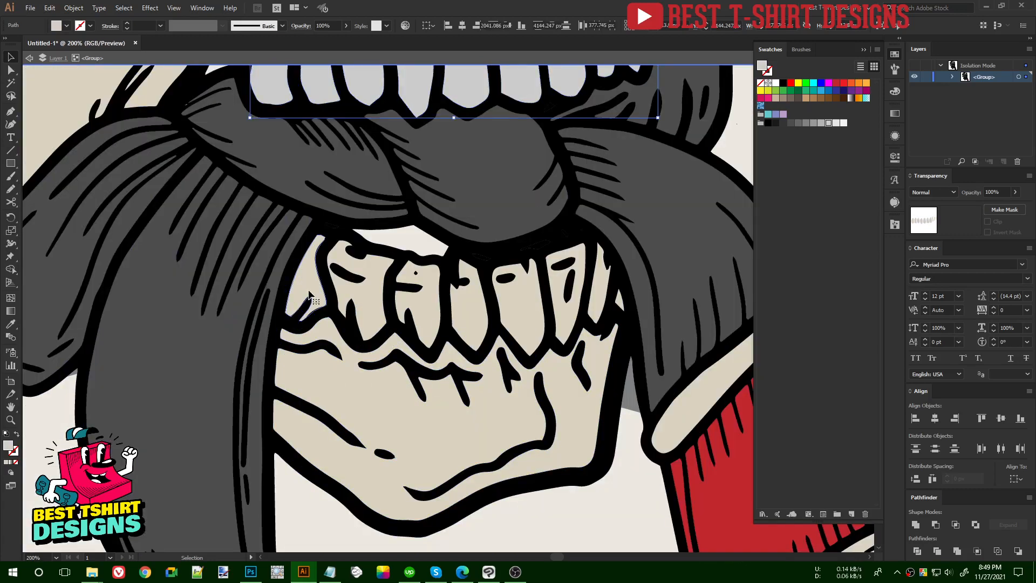
pyautogui.keyDown('shift'); pyautogui.click(368, 292); pyautogui.keyUp('shift')
pyautogui.keyDown('shift'); pyautogui.click(423, 310); pyautogui.keyUp('shift')
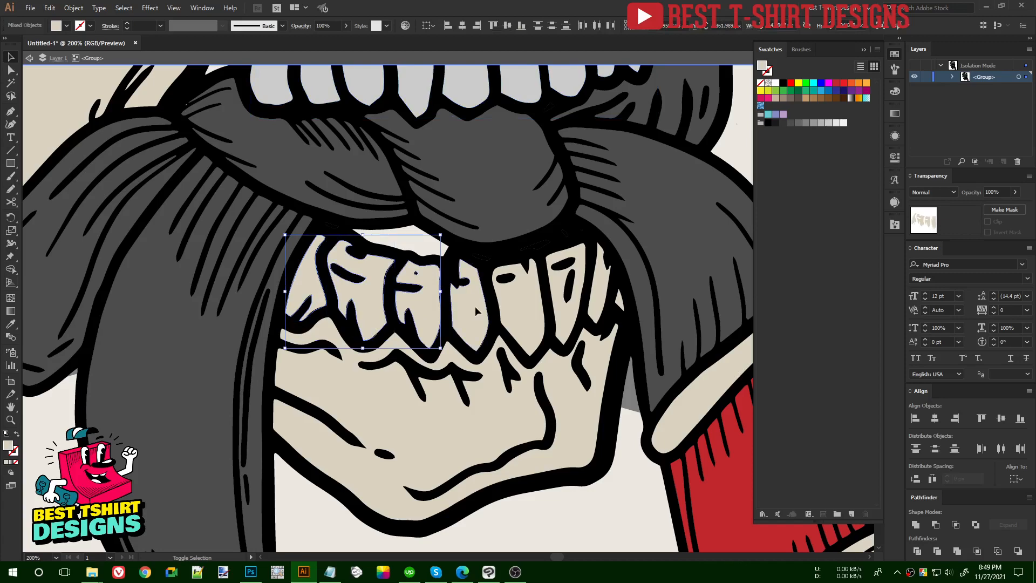
pyautogui.keyDown('shift'); pyautogui.click(475, 306); pyautogui.keyUp('shift')
pyautogui.keyDown('shift'); pyautogui.click(526, 308); pyautogui.keyUp('shift')
pyautogui.keyDown('shift'); pyautogui.click(587, 305); pyautogui.keyUp('shift')
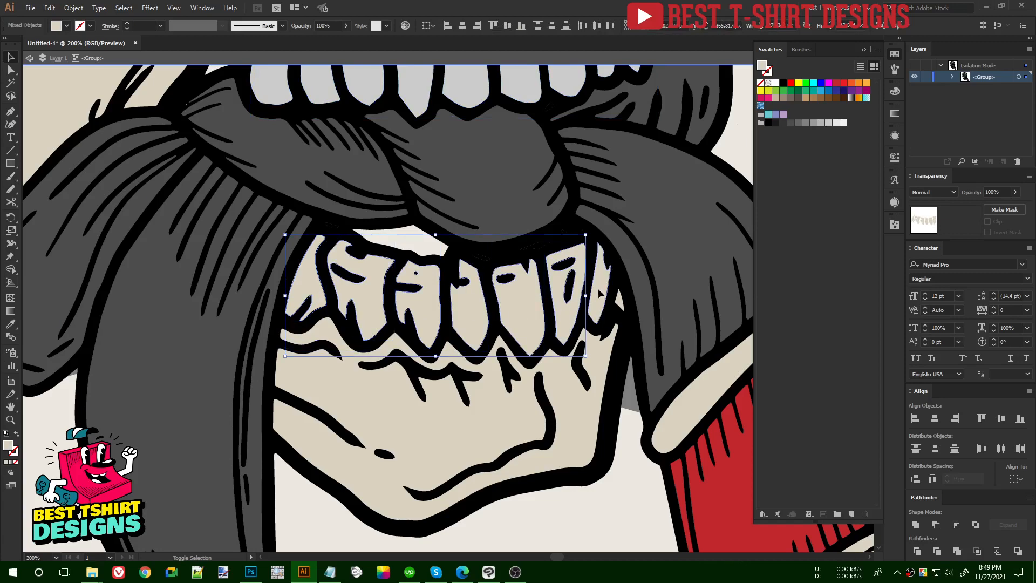
pyautogui.scroll(-2, 537, 384)
pyautogui.scroll(2, 537, 388)
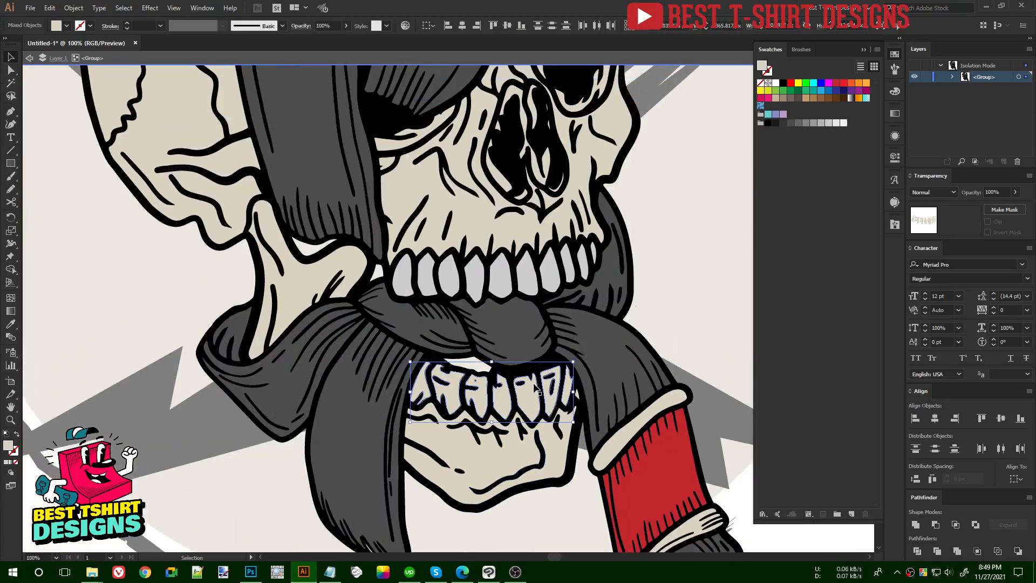
pyautogui.press('i')
pyautogui.click(507, 271)
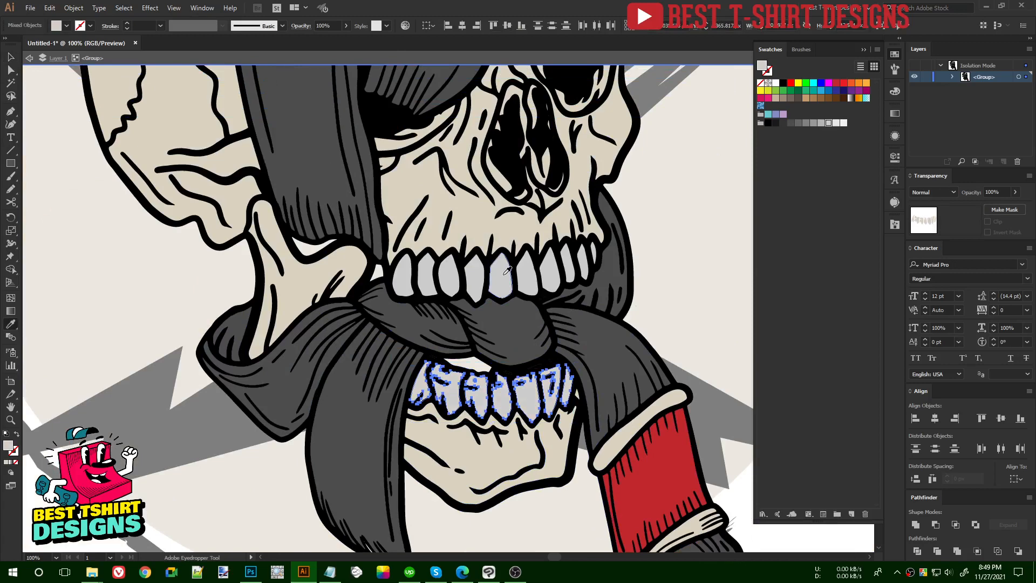
pyautogui.press('v')
pyautogui.scroll(-2, 507, 271)
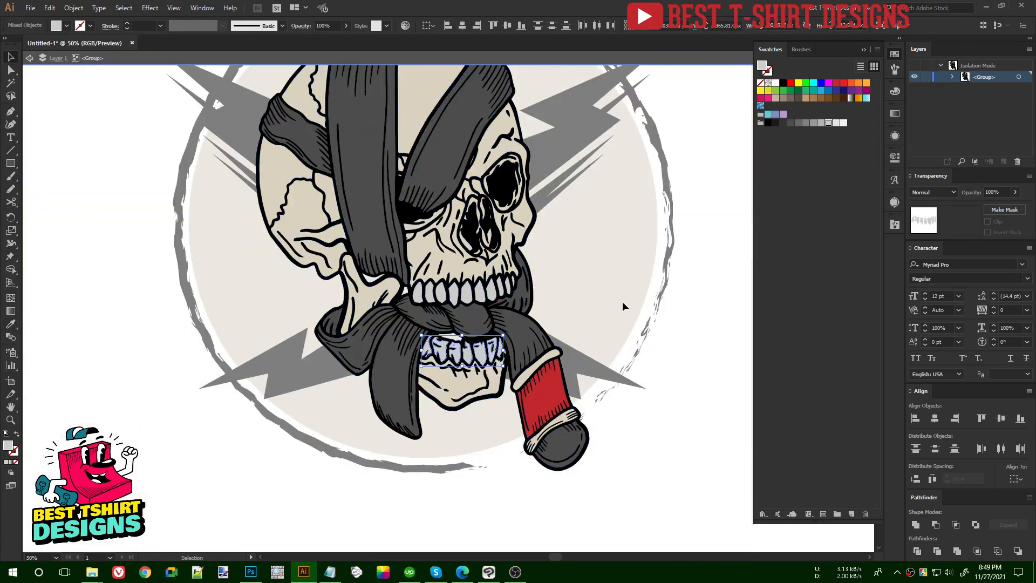
pyautogui.click(623, 306)
pyautogui.scroll(2, 691, 354)
pyautogui.hscroll(2, 678, 344)
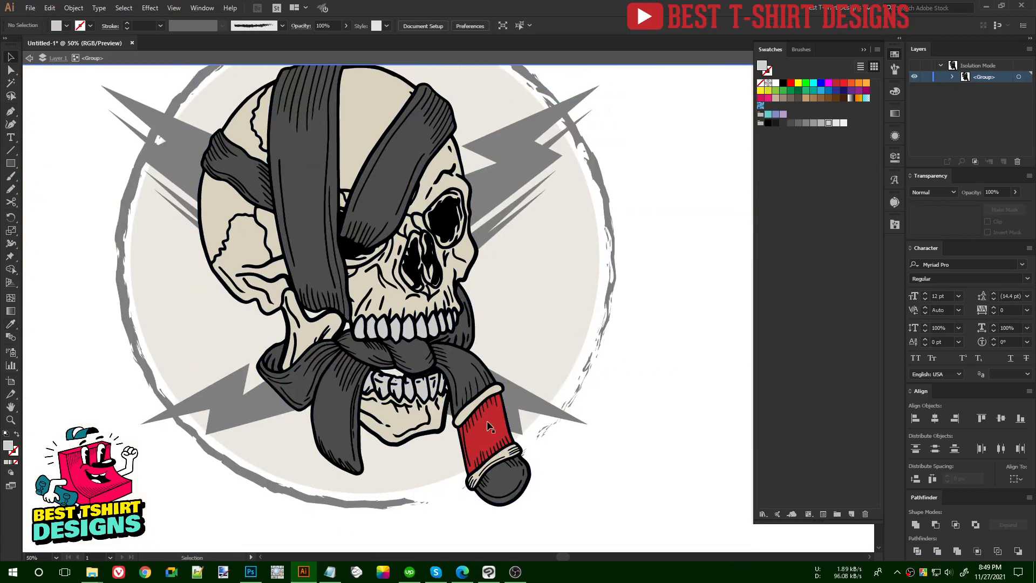
pyautogui.scroll(2, 488, 426)
pyautogui.press('super')
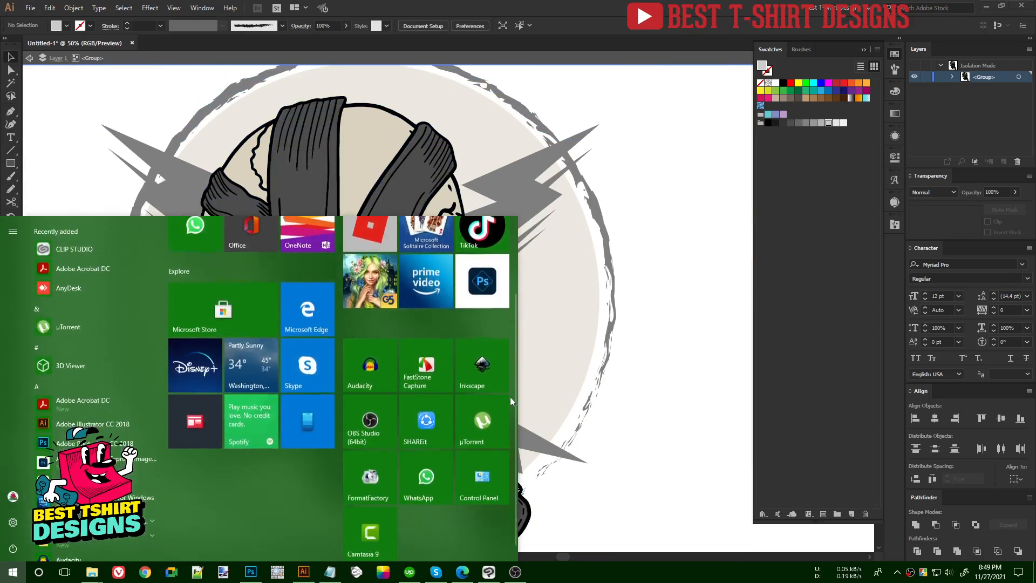
pyautogui.scroll(-1, 511, 396)
pyautogui.click(594, 404)
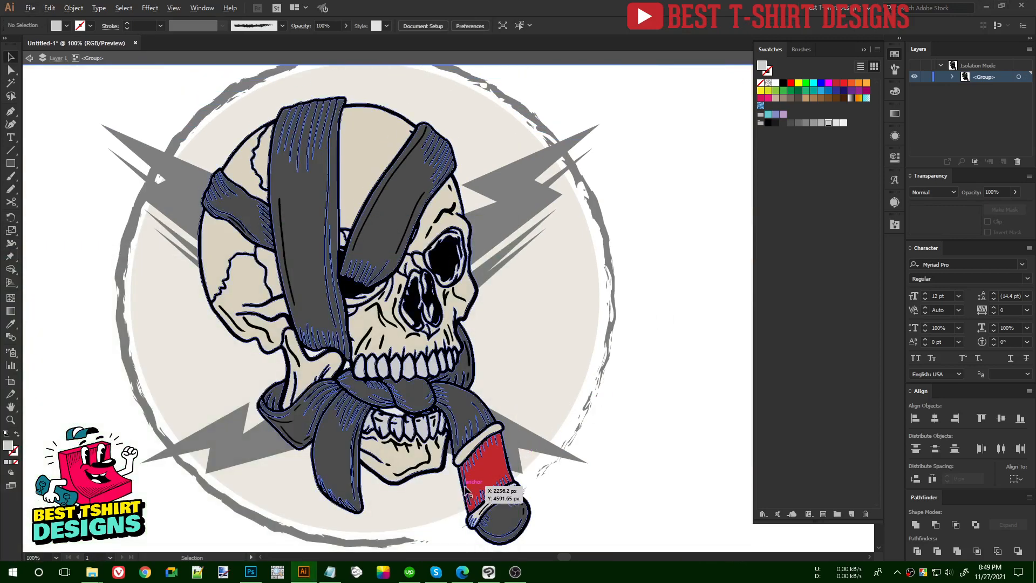
# Step: Recolor the two beige bands around the red handle with the teeth's light gray, and exit the skull group's isolation mode
pyautogui.scroll(2, 512, 445)
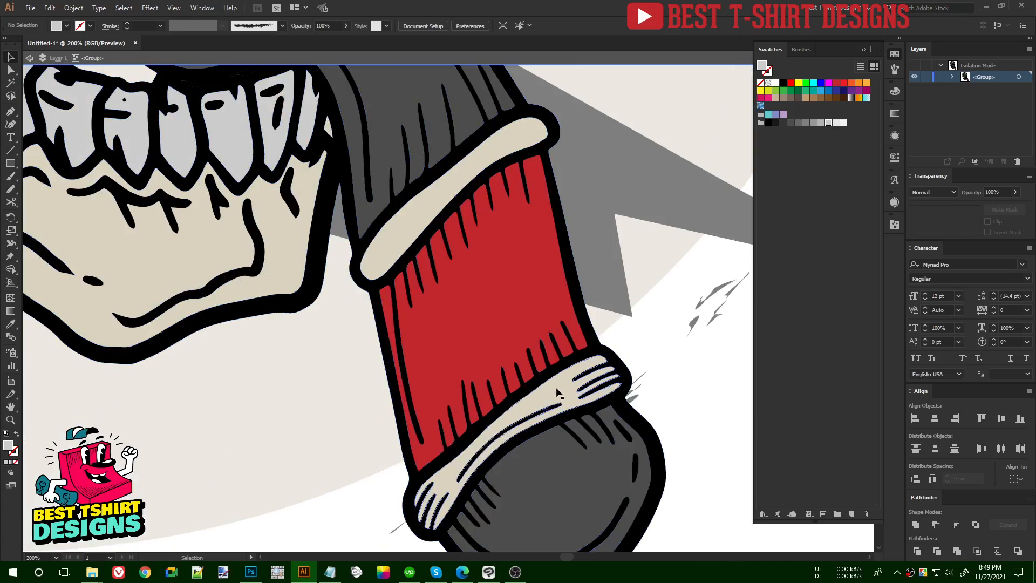
pyautogui.click(556, 387)
pyautogui.keyDown('shift'); pyautogui.click(432, 195); pyautogui.keyUp('shift')
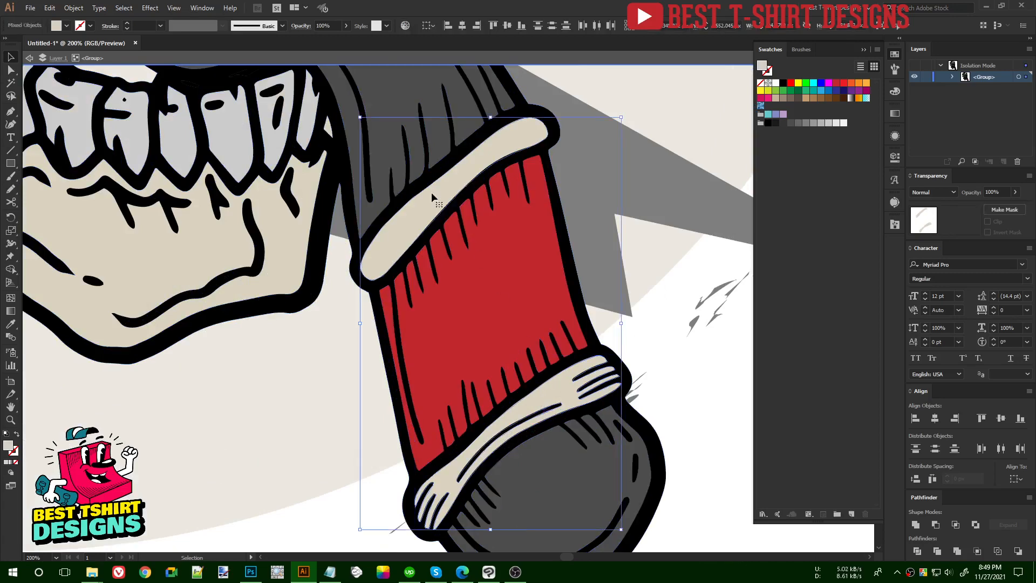
pyautogui.press('i')
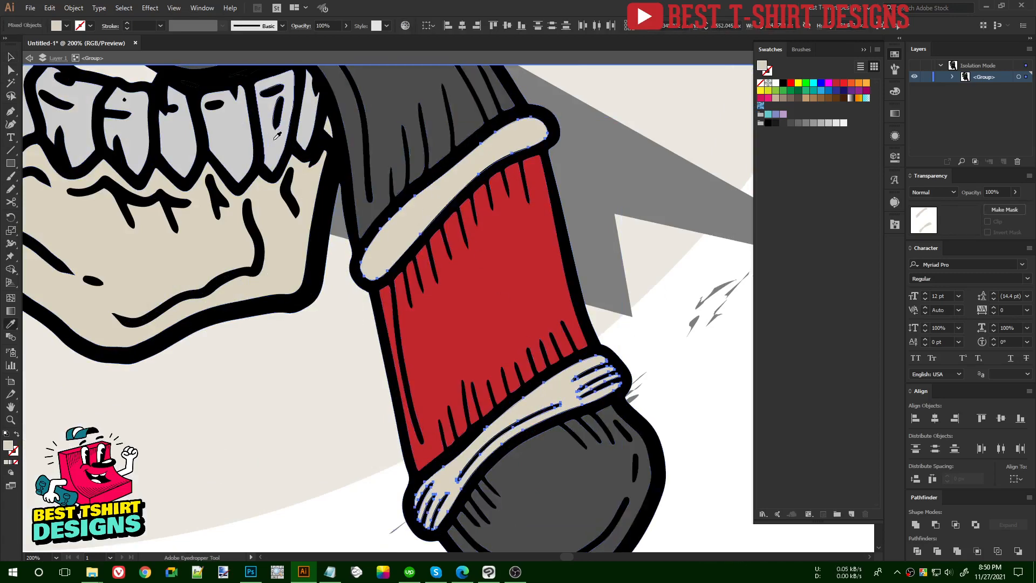
pyautogui.scroll(-2, 447, 340)
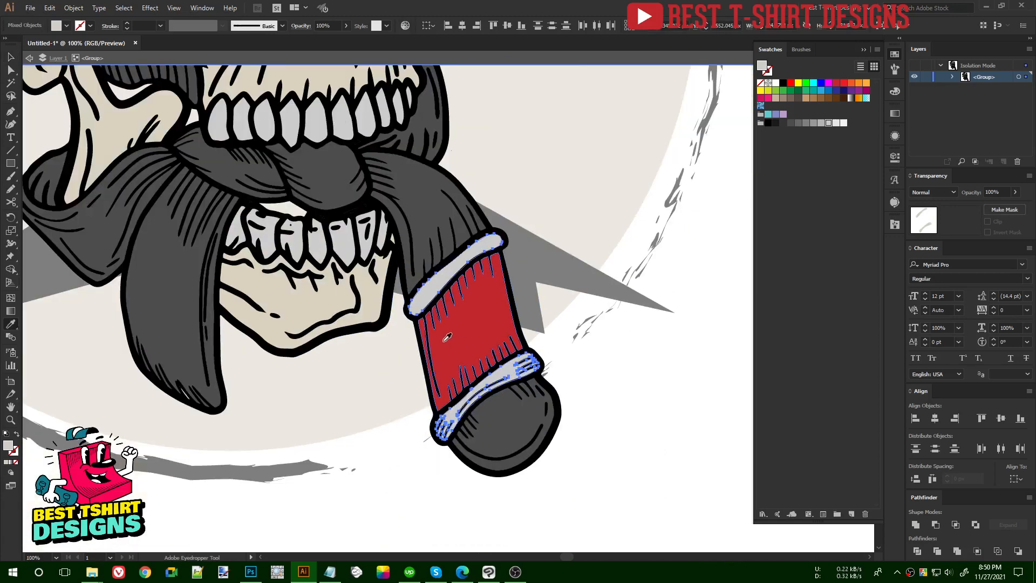
pyautogui.press('v')
pyautogui.click(577, 384)
pyautogui.scroll(-2, 454, 404)
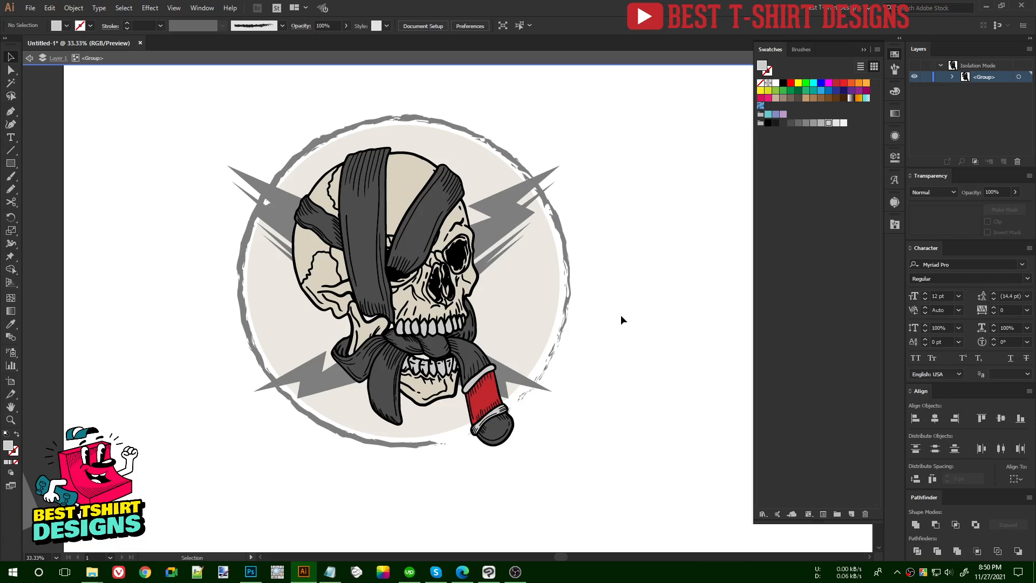
pyautogui.doubleClick(587, 346)
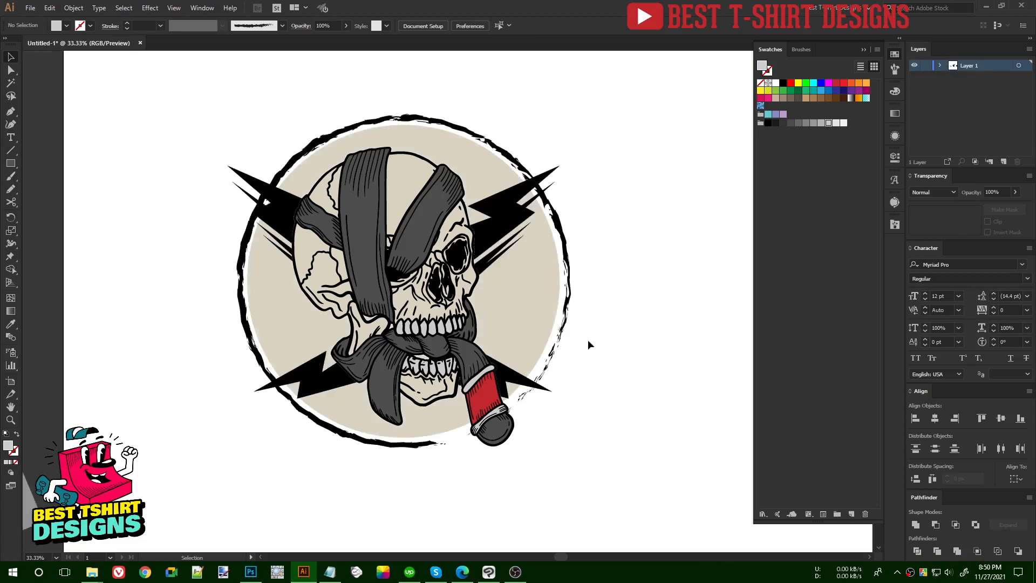
# Step: Recolor the rough black ring around the skull with the red sampled from the handle
pyautogui.click(569, 249)
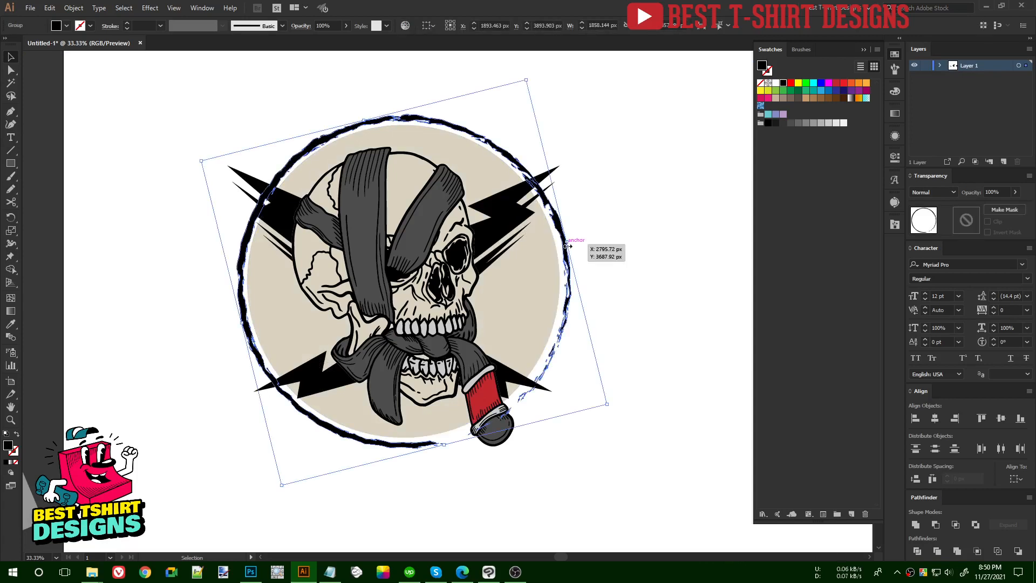
pyautogui.press('i')
pyautogui.click(480, 402)
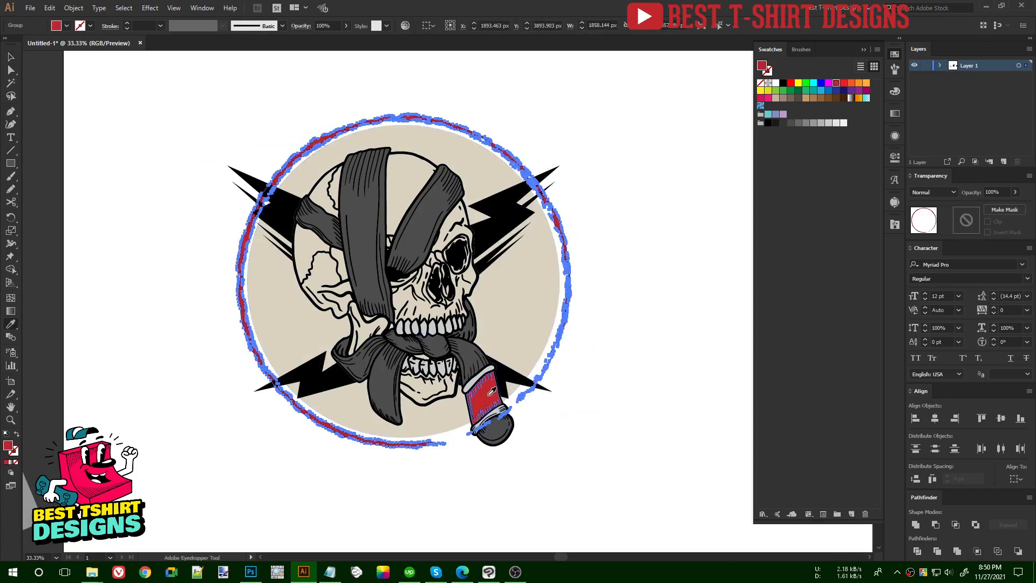
pyautogui.press('v')
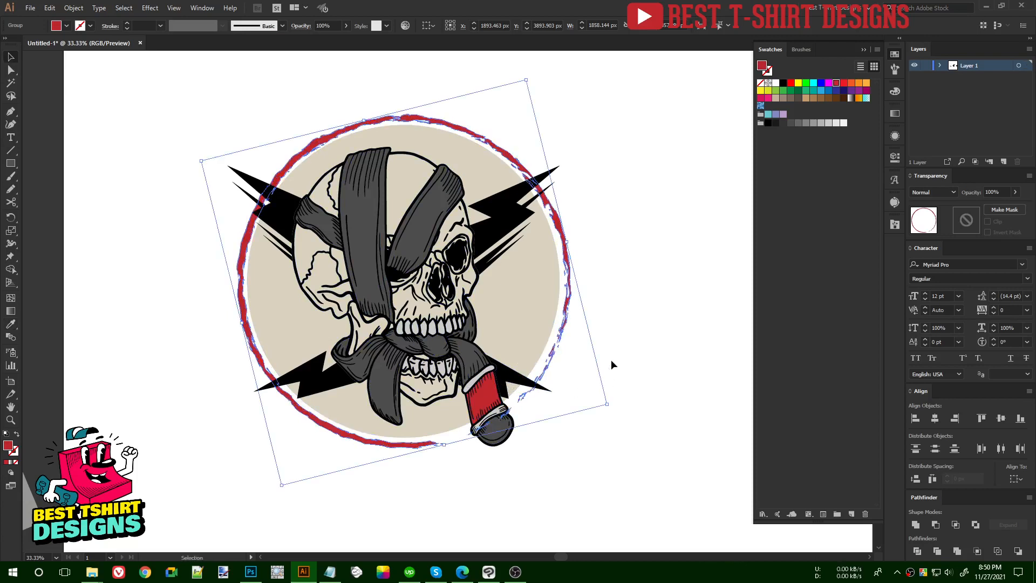
pyautogui.click(610, 359)
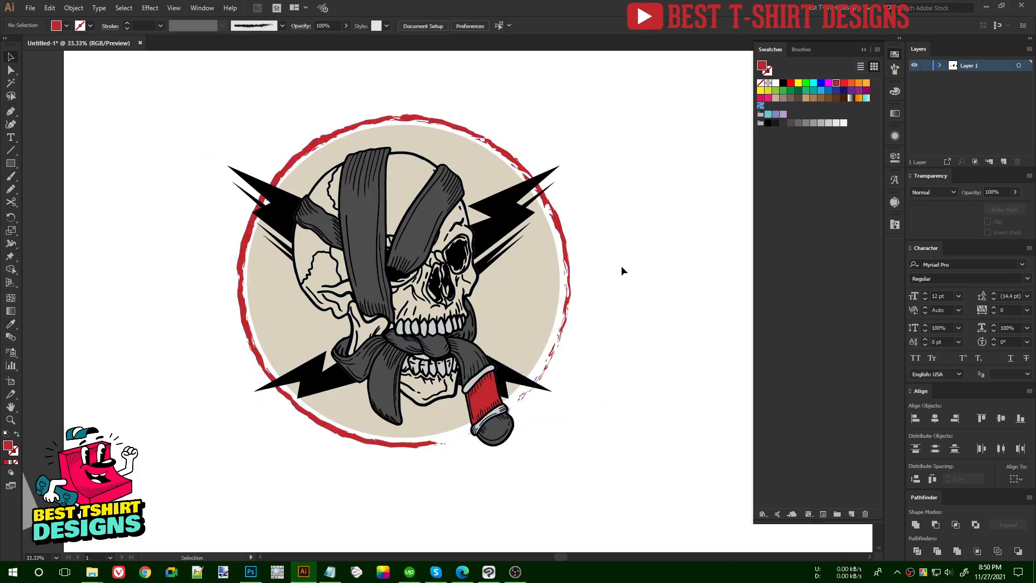
# Step: Recolor the black lightning bolts behind the skull with the light gray sampled from the teeth
pyautogui.click(512, 215)
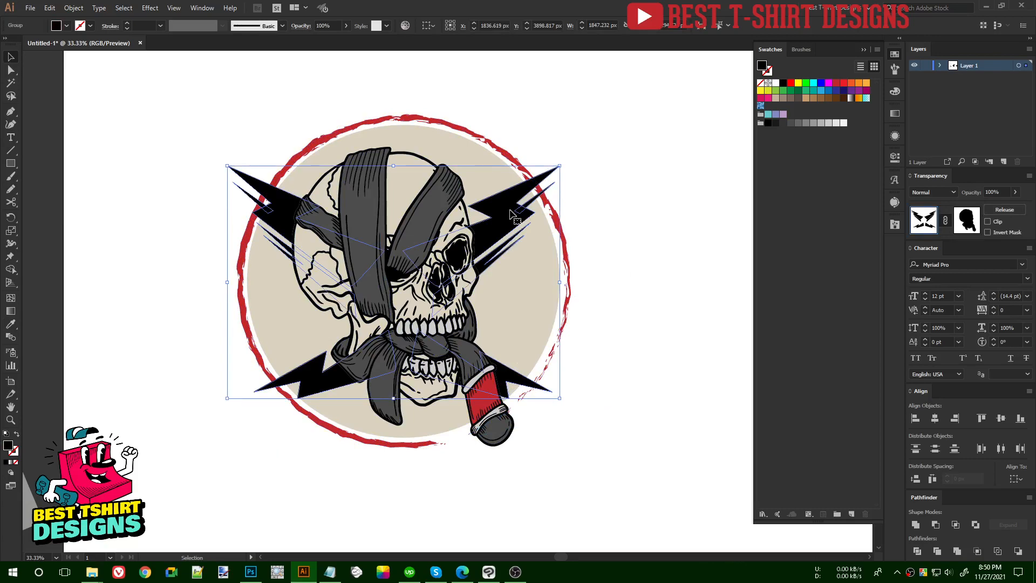
pyautogui.press('i')
pyautogui.scroll(3, 441, 328)
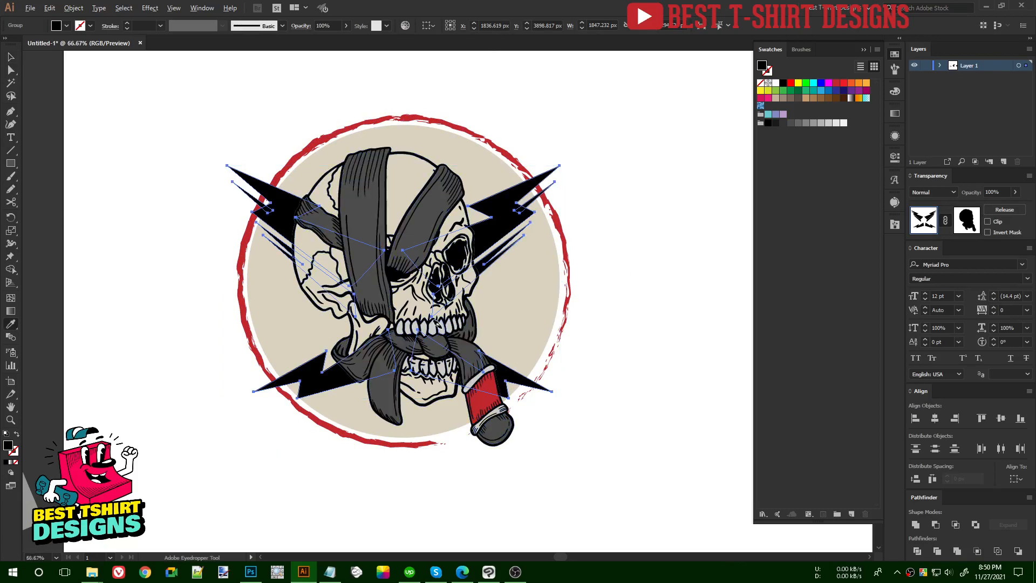
pyautogui.click(445, 323)
pyautogui.scroll(-4, 446, 324)
pyautogui.press('v')
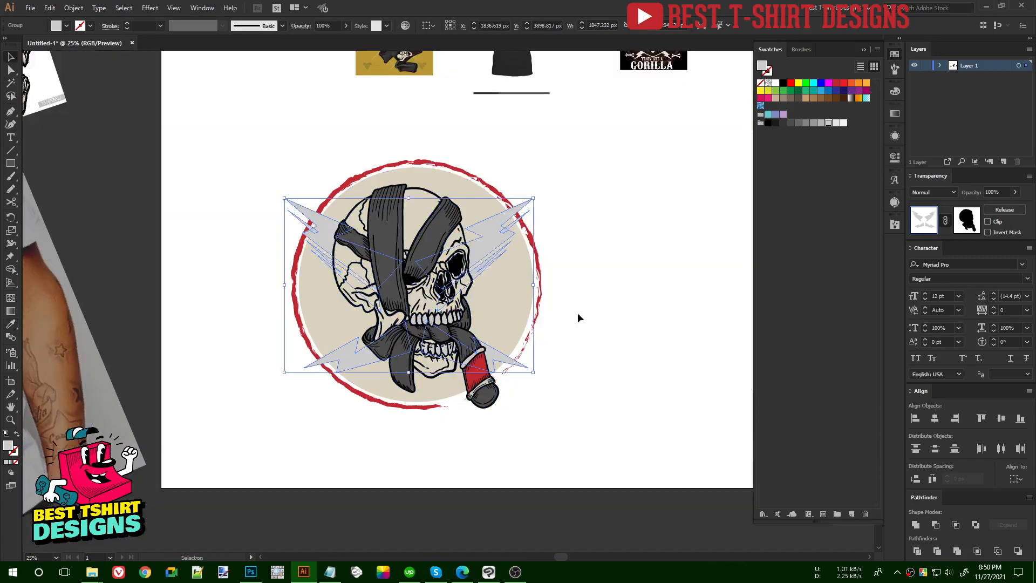
pyautogui.click(594, 308)
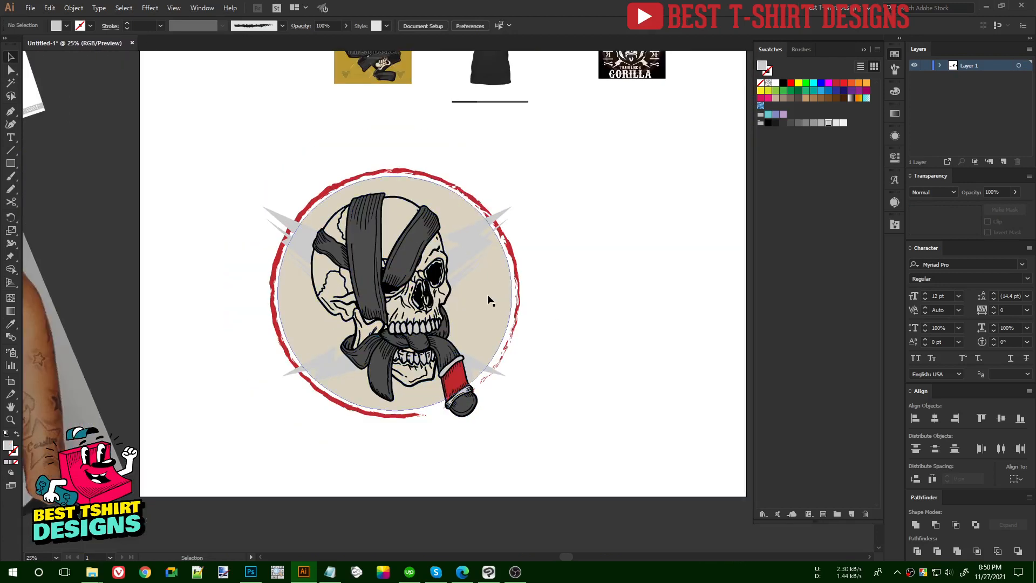
# Step: Move the beige background circle out from behind the skull and delete it
pyautogui.click(487, 294)
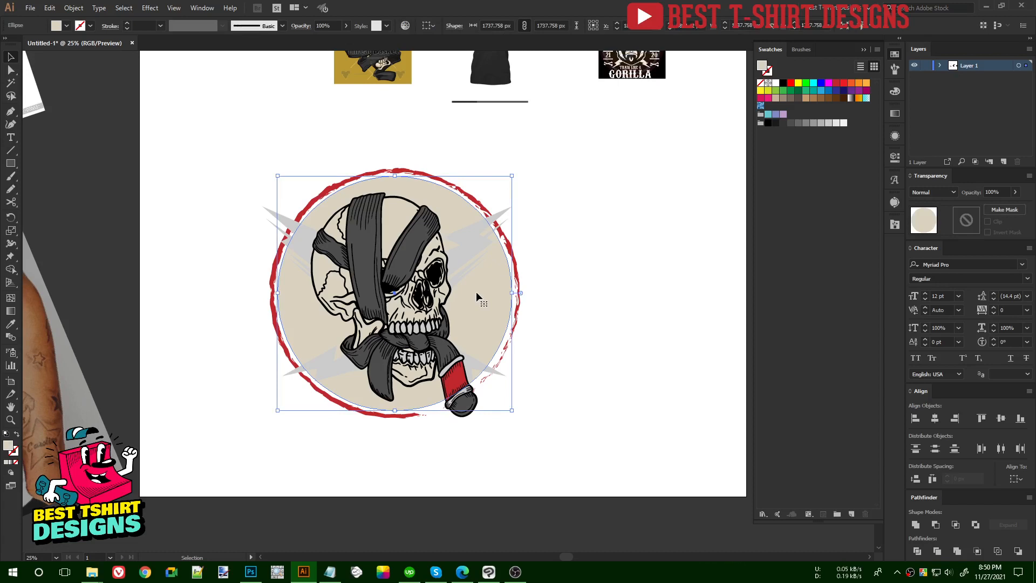
pyautogui.moveTo(476, 292); pyautogui.dragTo(673, 325)
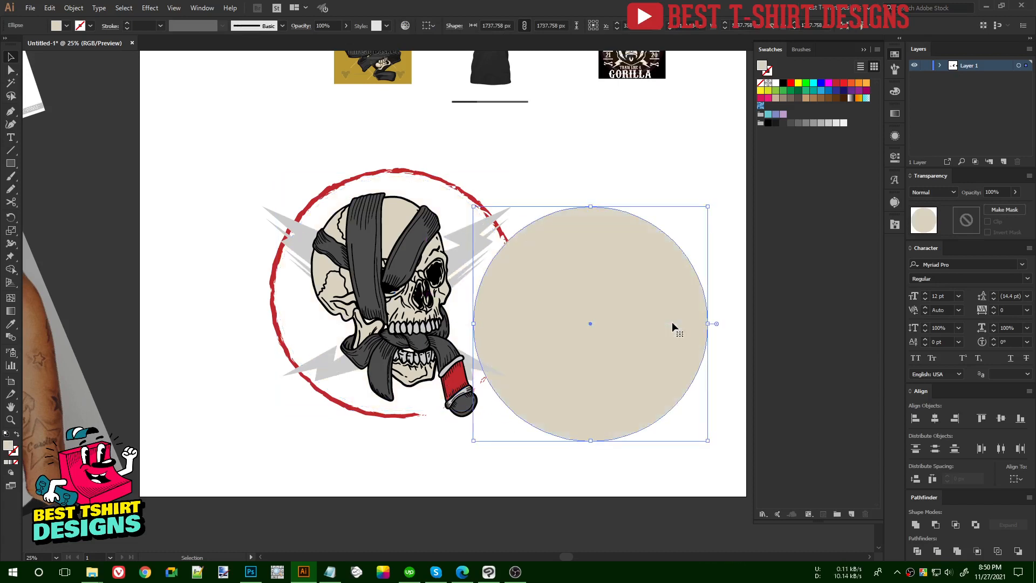
pyautogui.press('Delete')
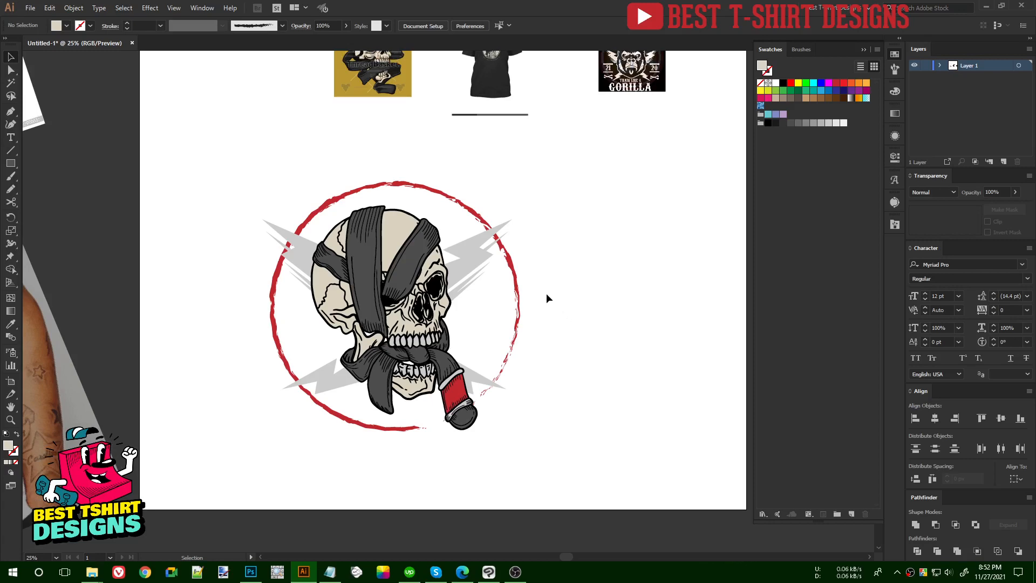
# Step: Offset the light gray lightning bolts' paths by 10 px with miter joins
pyautogui.scroll(1, 546, 294)
pyautogui.scroll(1, 337, 330)
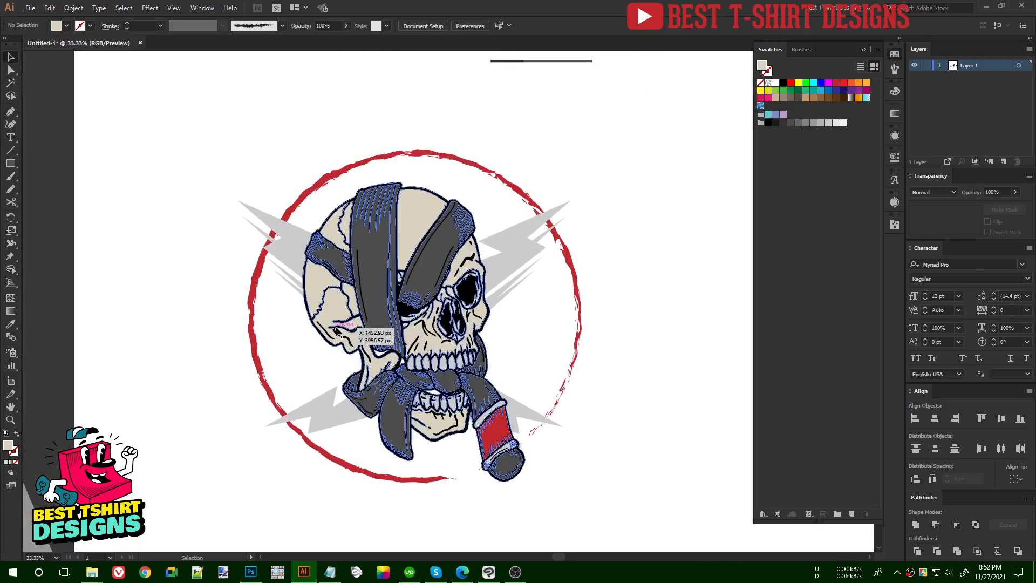
pyautogui.click(533, 256)
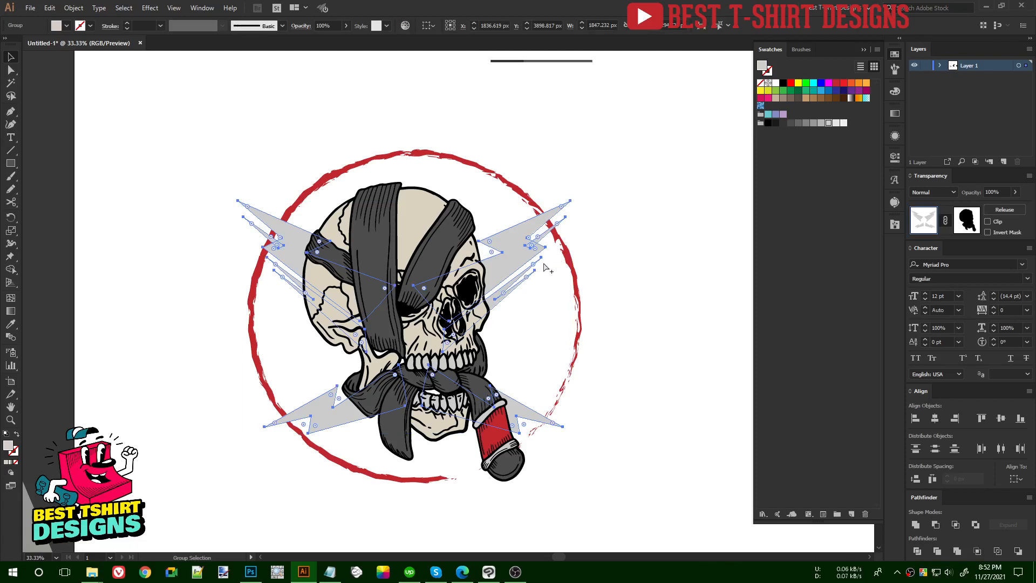
pyautogui.hotkey('ctrl', 'shift', 'o')
pyautogui.click(174, 210)
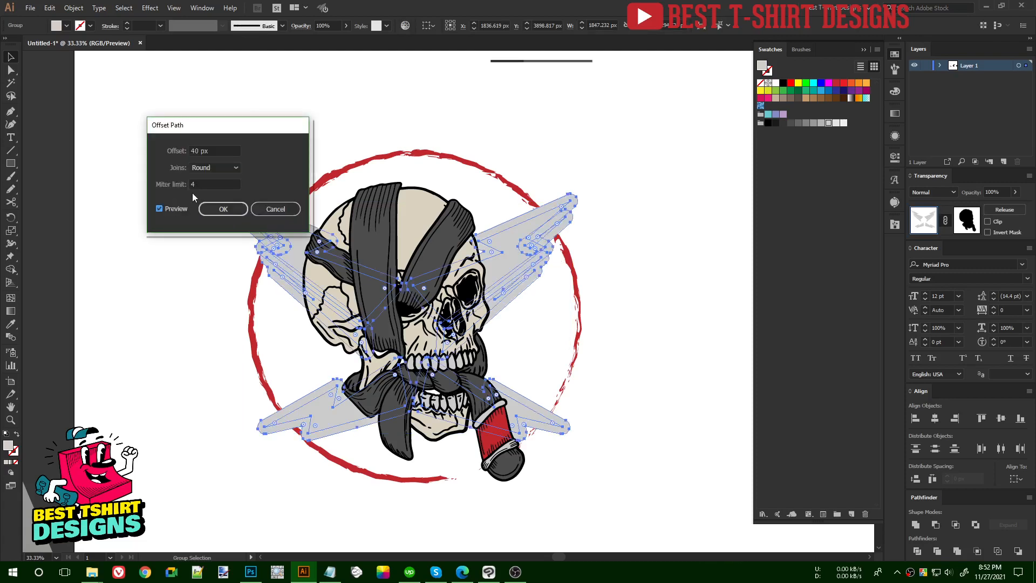
pyautogui.write('20')
pyautogui.hotkey('shift', 'Down')
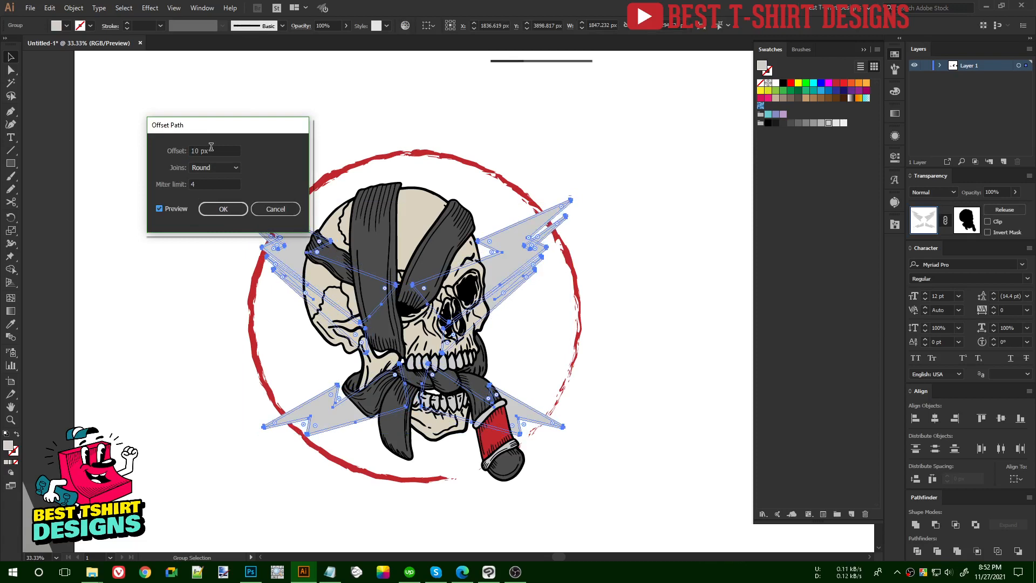
pyautogui.click(203, 168)
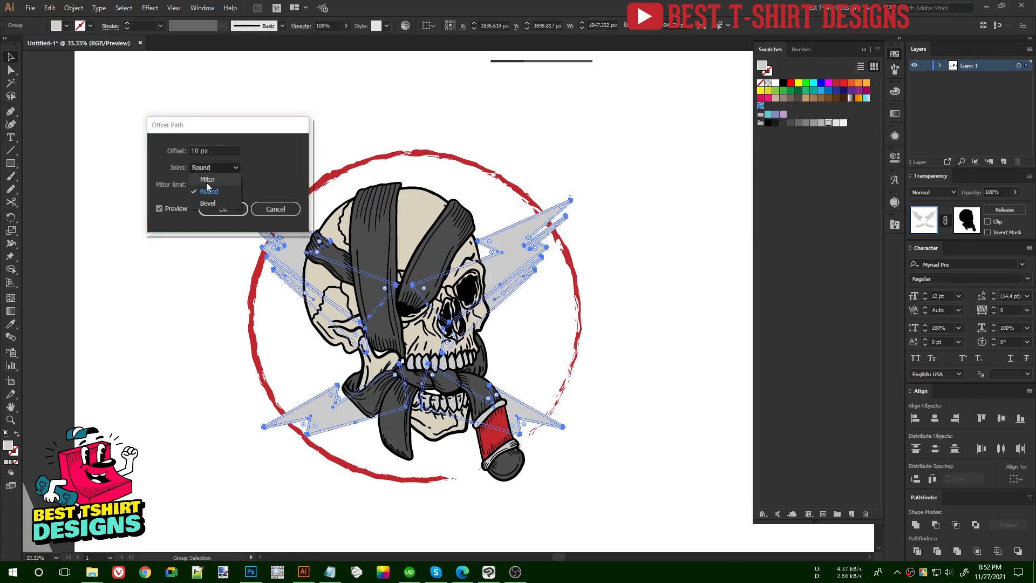
pyautogui.click(208, 180)
pyautogui.moveTo(238, 125); pyautogui.dragTo(322, 83)
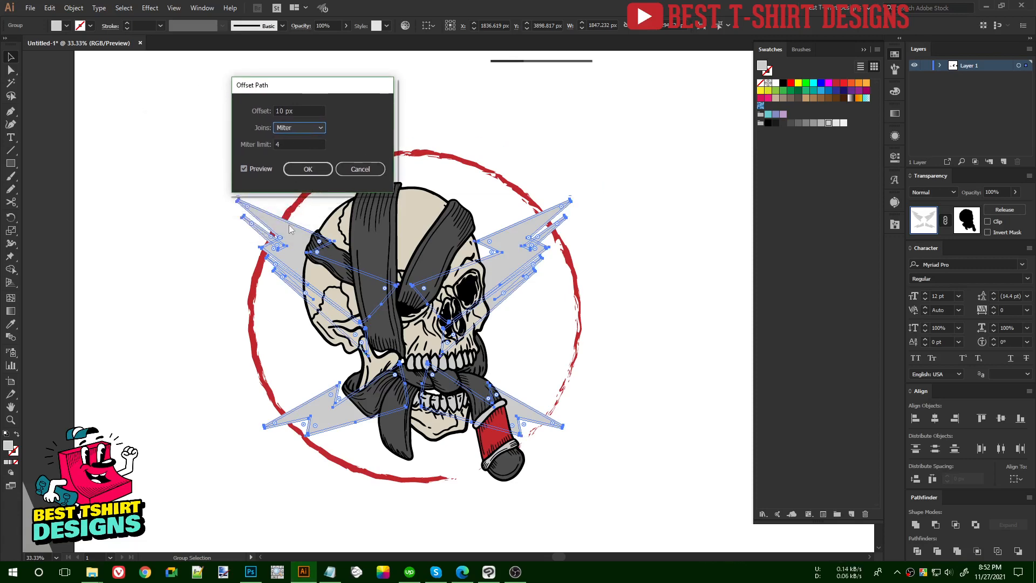
pyautogui.click(307, 169)
# Step: Cut the offset bolt outline and paste it in place inside a new opacity mask on the red ring
pyautogui.scroll(5, 262, 250)
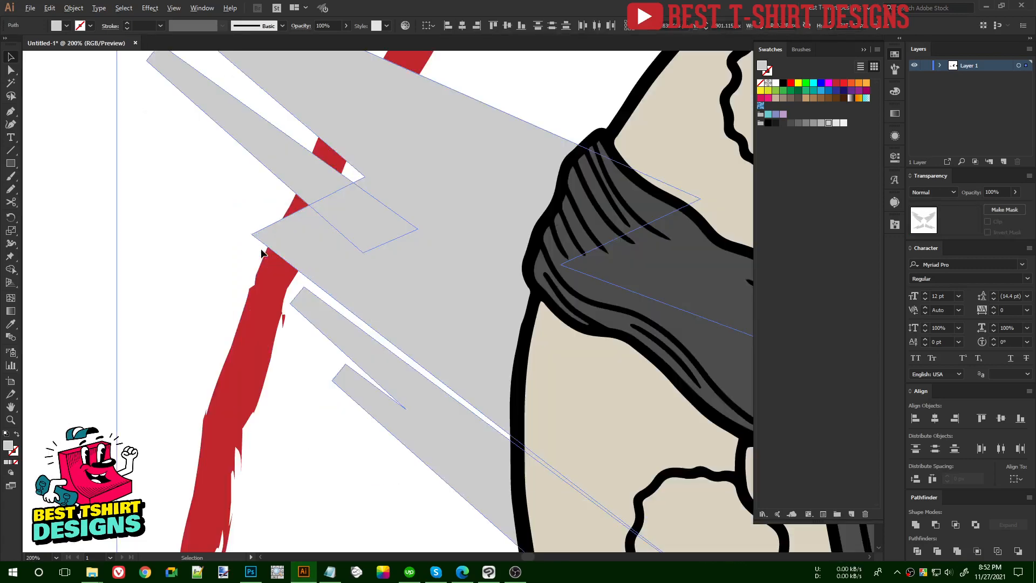
pyautogui.scroll(-5, 309, 307)
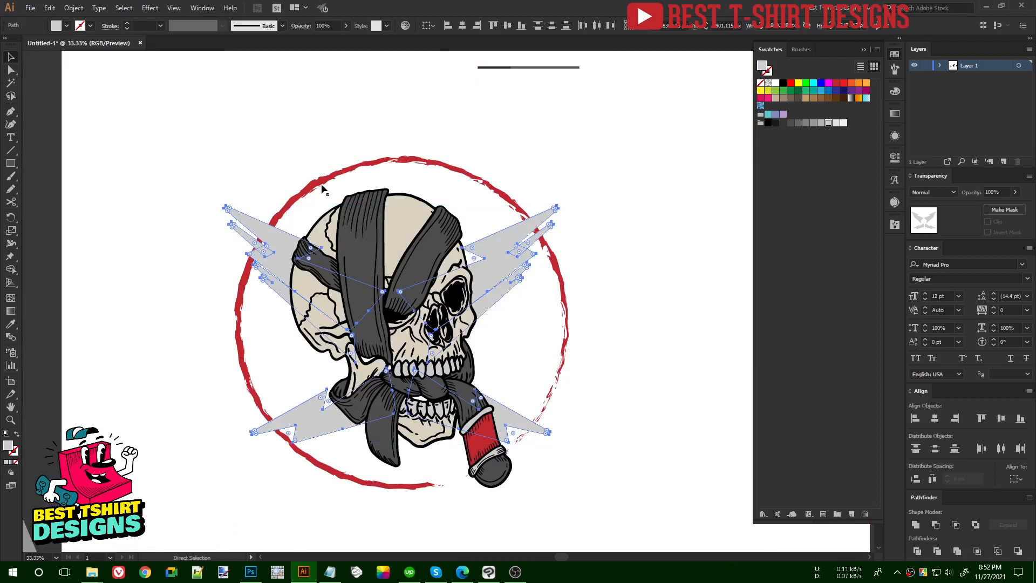
pyautogui.hotkey('ctrl', 'x')
pyautogui.click(321, 187)
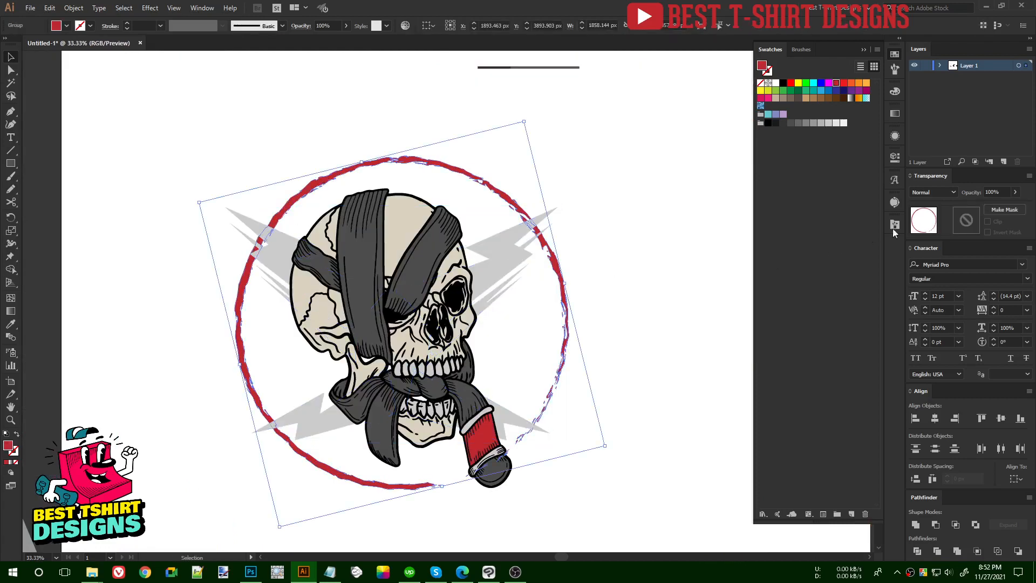
pyautogui.click(969, 220)
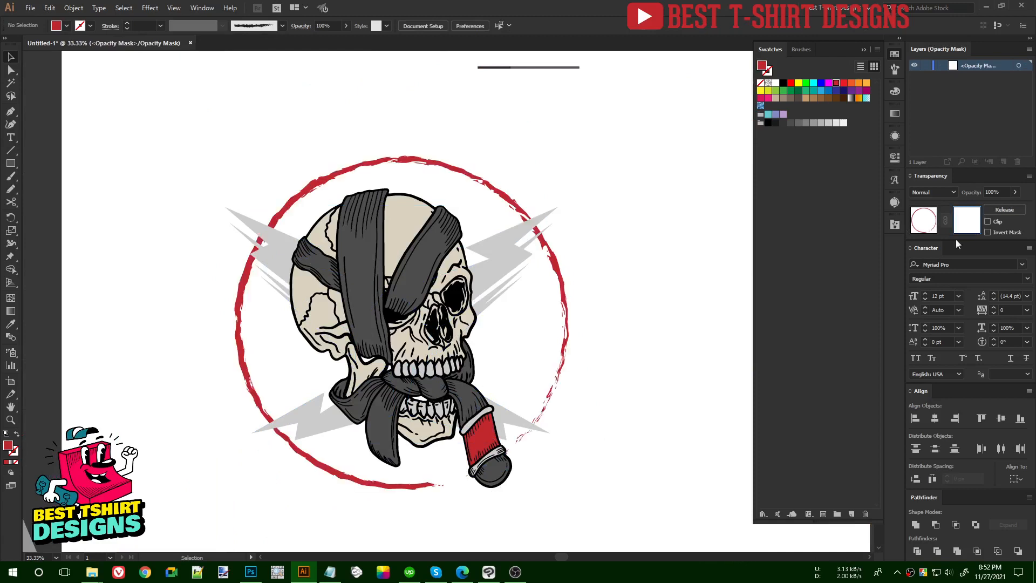
pyautogui.hotkey('ctrl', 'f')
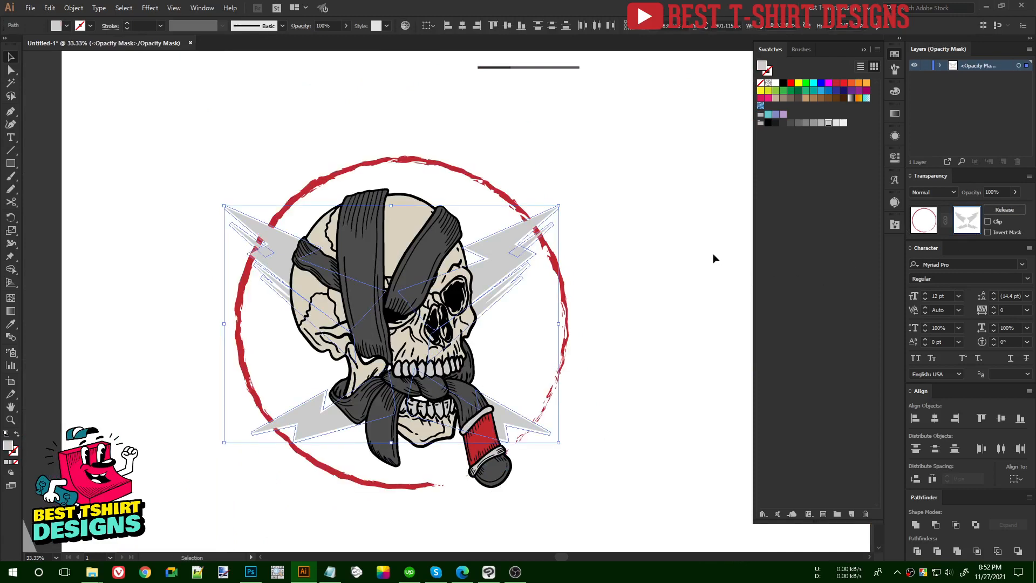
# Step: Fill the bolt shape in the ring's opacity mask with black and return to editing the artwork
pyautogui.click(783, 83)
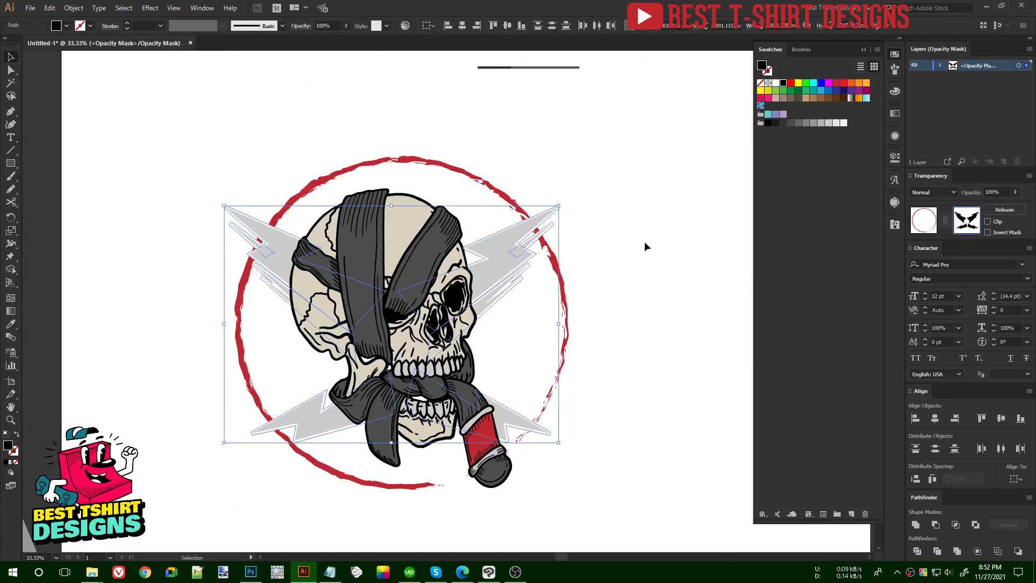
pyautogui.click(629, 260)
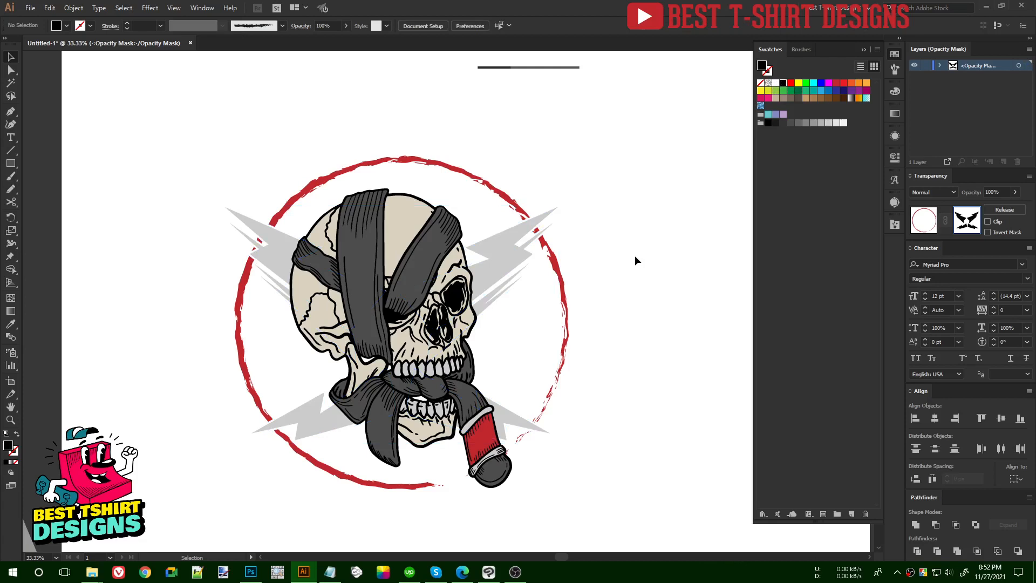
pyautogui.click(925, 219)
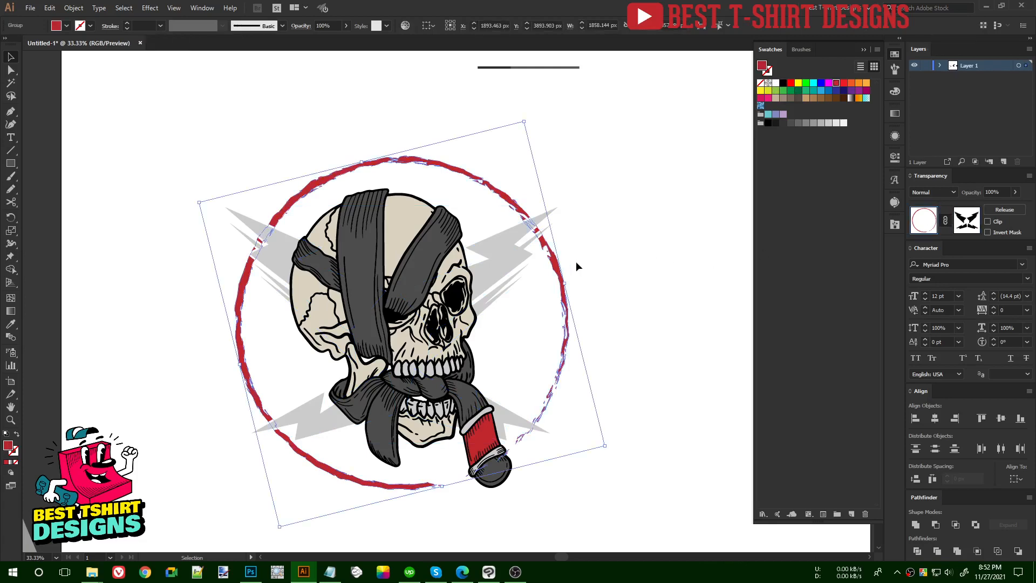
# Step: Duplicate the red ring as a smaller concentric copy about 1718 px wide inside the original
pyautogui.press('a')
pyautogui.press('v')
pyautogui.press('a')
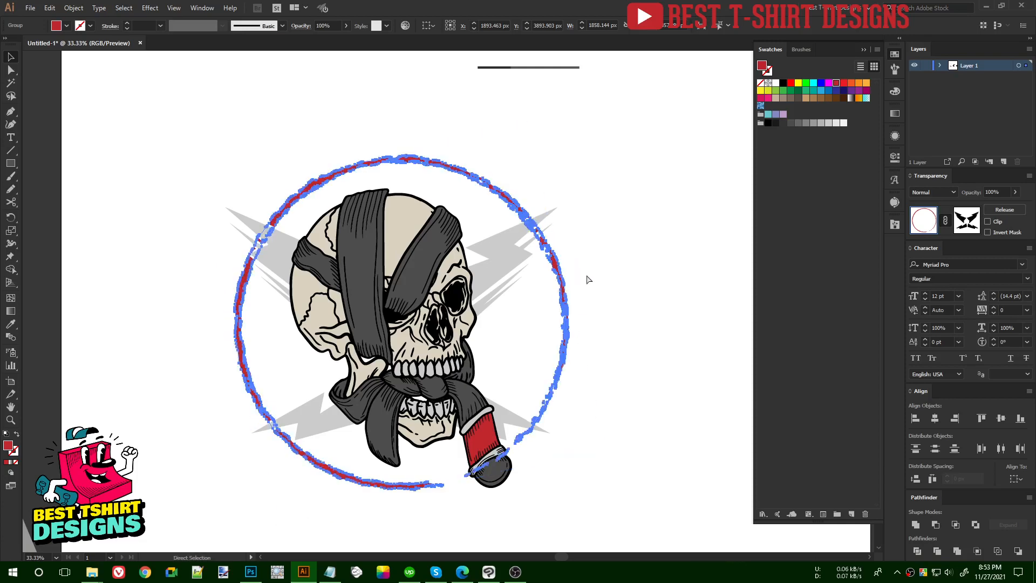
pyautogui.press('v')
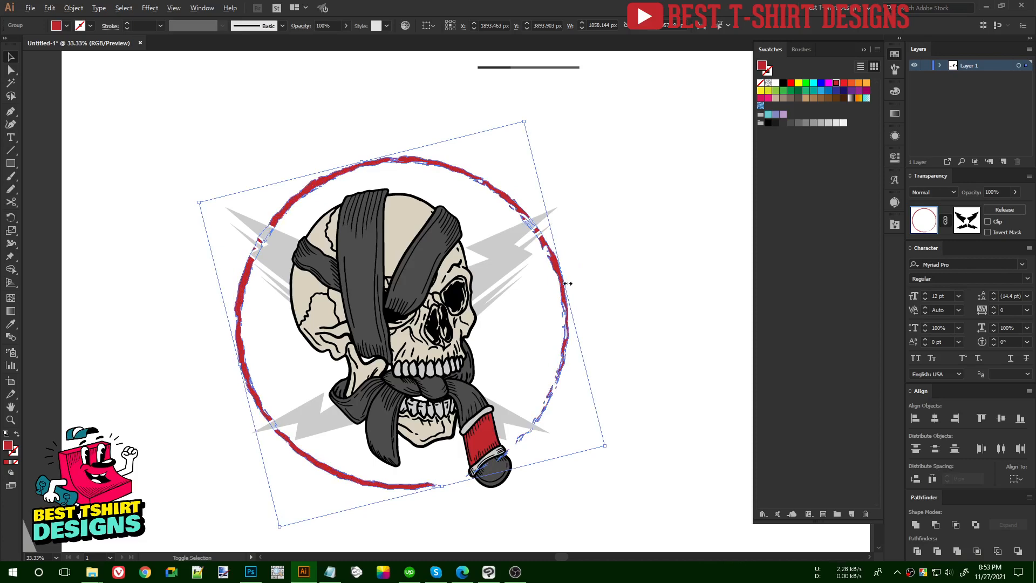
pyautogui.moveTo(567, 284); pyautogui.dragTo(551, 283)
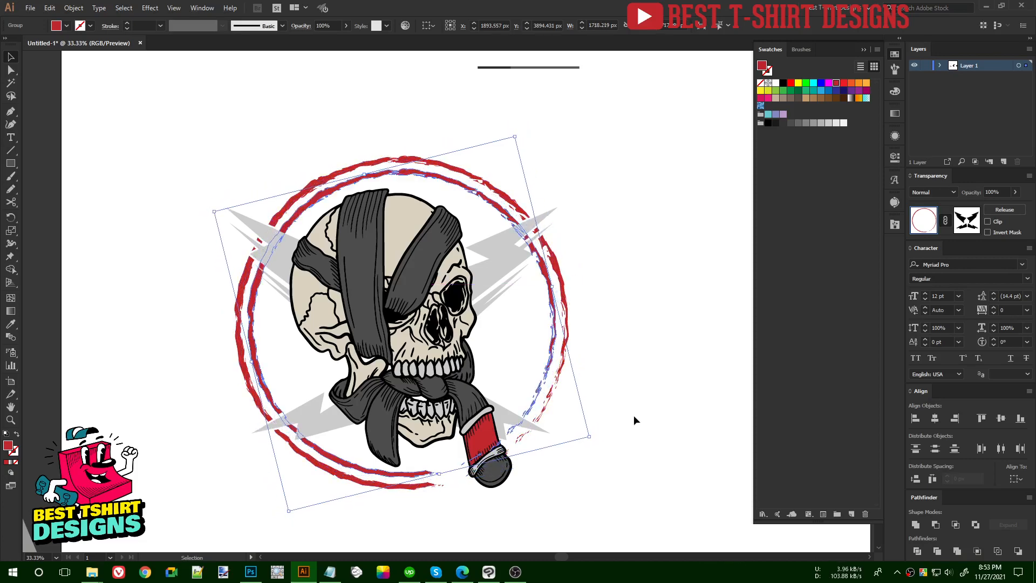
# Step: Rotate the inner ring copy so its worn gap sits away from the outer ring's gap
pyautogui.moveTo(597, 436); pyautogui.dragTo(429, 463)
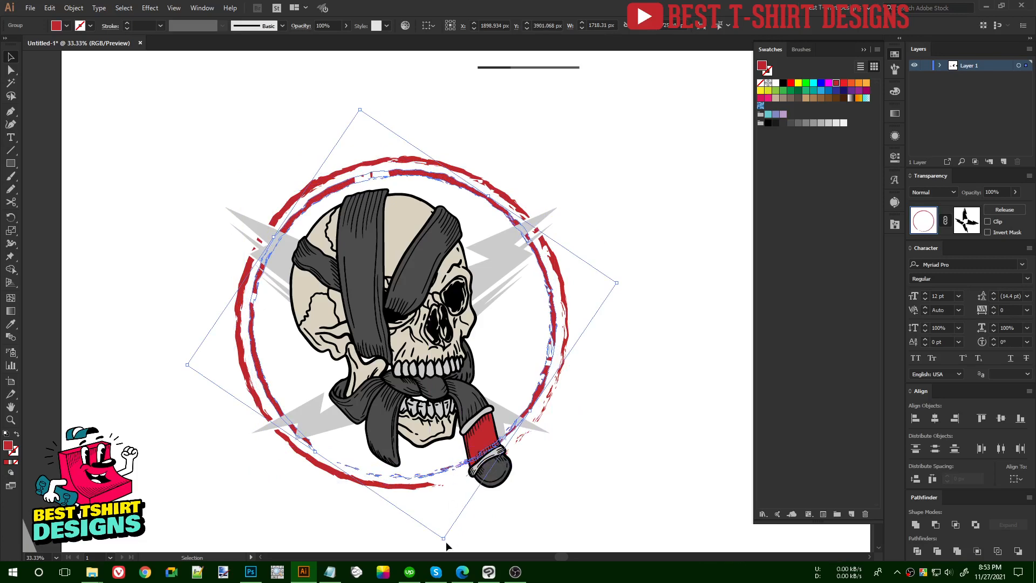
pyautogui.click(447, 536)
pyautogui.click(440, 471)
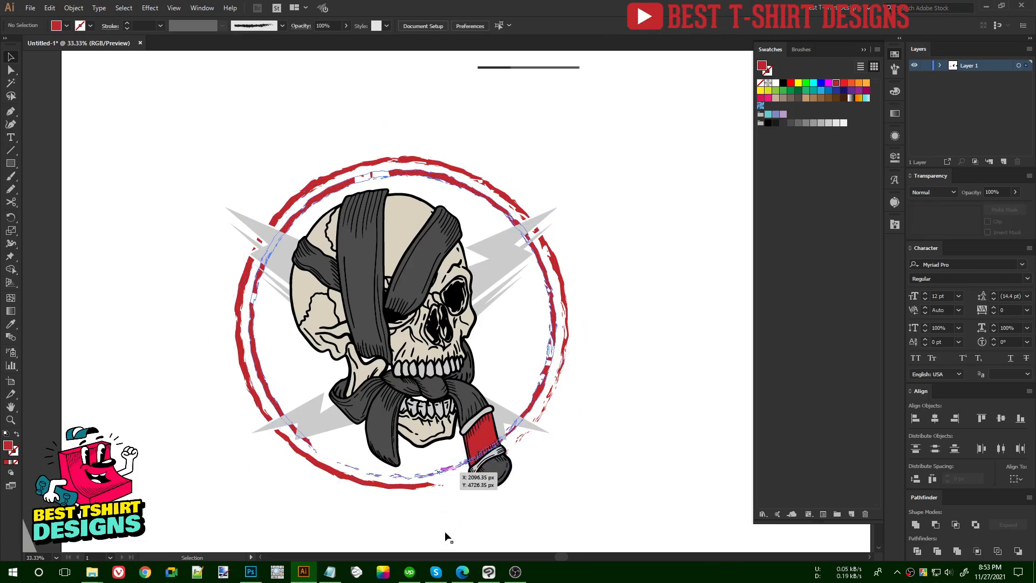
pyautogui.moveTo(446, 542); pyautogui.dragTo(264, 422)
pyautogui.press('a')
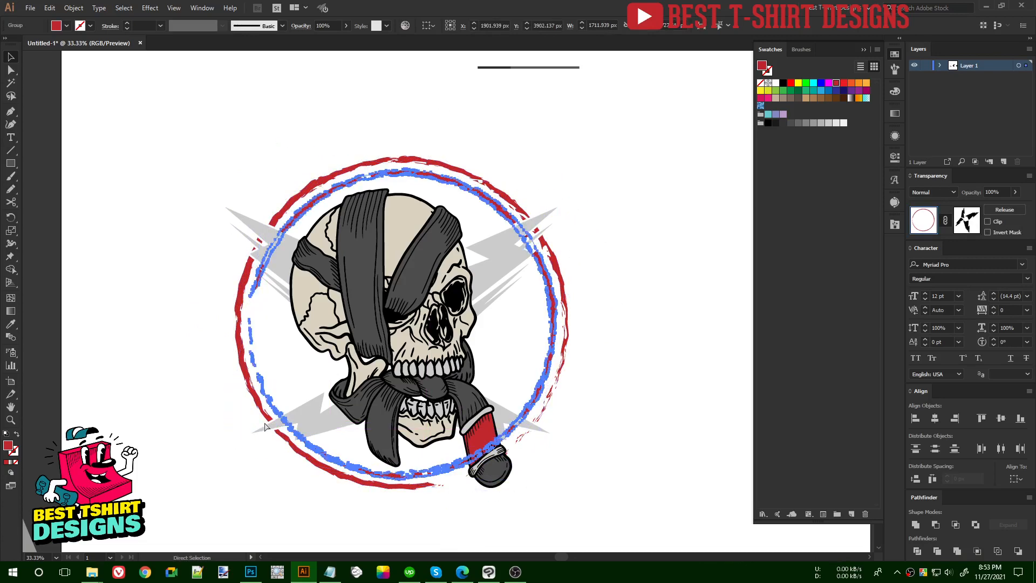
pyautogui.press('v')
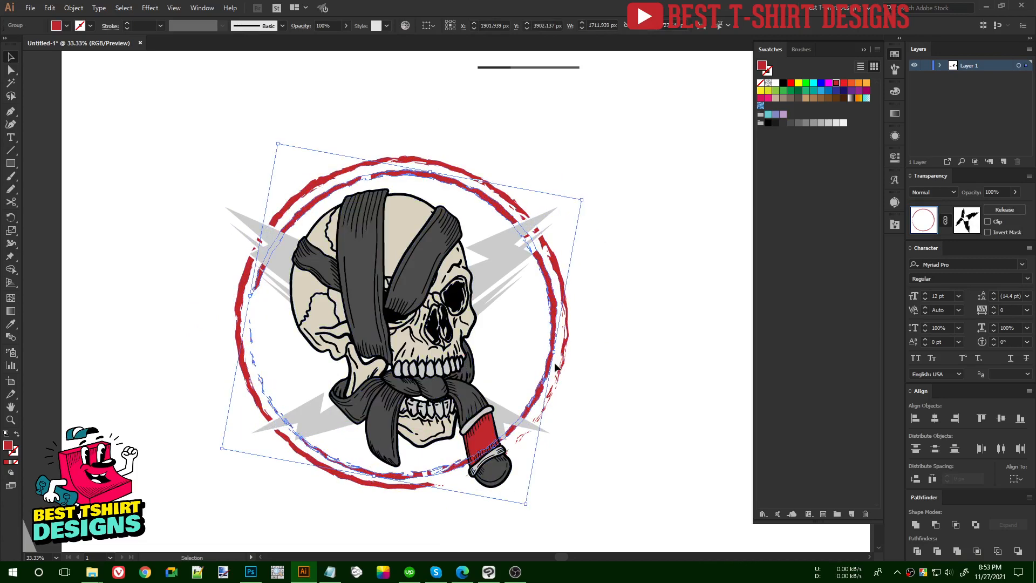
# Step: Add a third, smaller concentric red ring about 1548 px wide and rotate it so its texture differs
pyautogui.moveTo(555, 352); pyautogui.dragTo(538, 352)
pyautogui.click(425, 400)
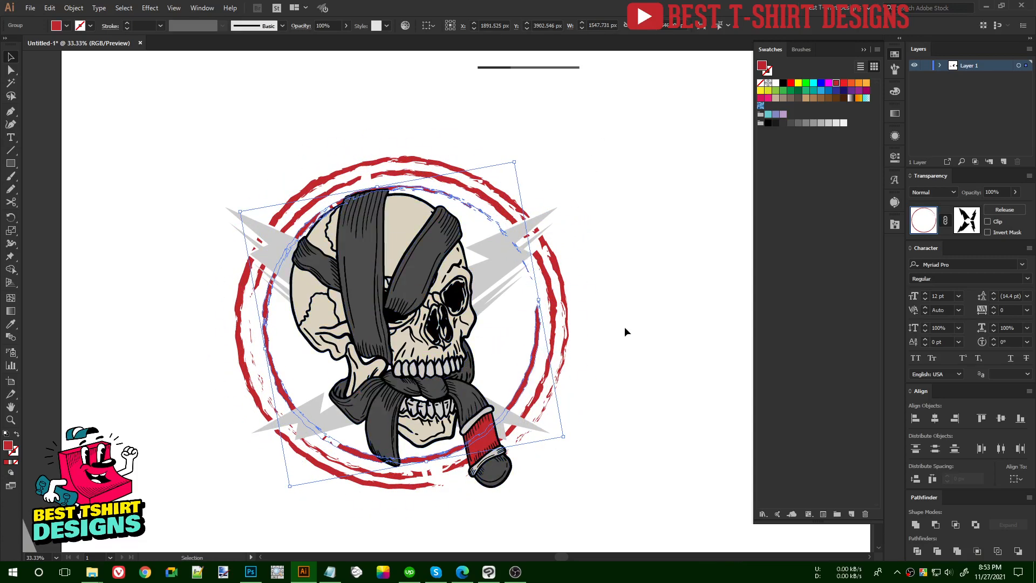
pyautogui.click(620, 289)
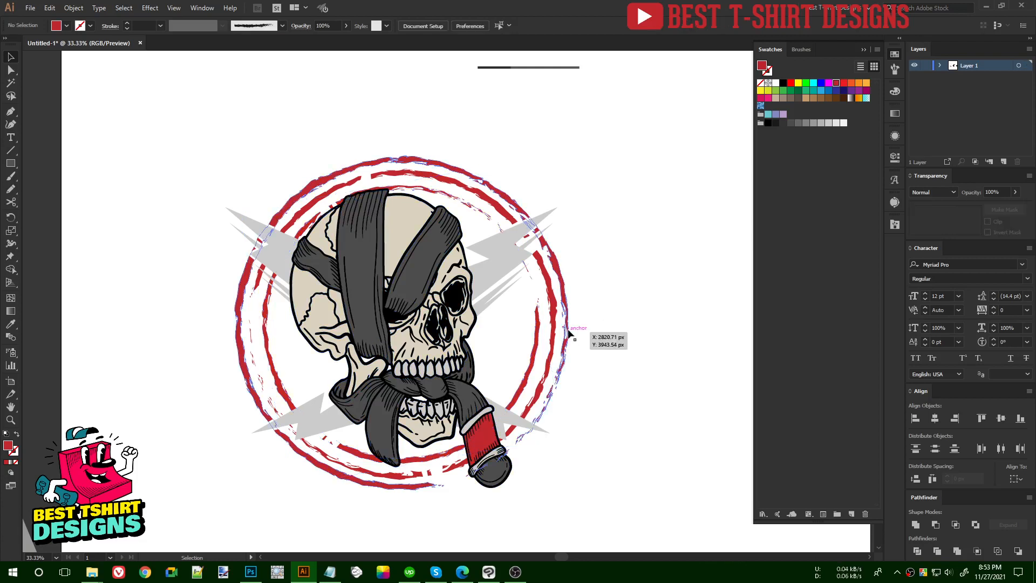
# Step: Cut the black bolt shape out of the outer ring's mask, and group the three rings without individual masks
pyautogui.hotkey('ctrl', 'a')
pyautogui.click(708, 294)
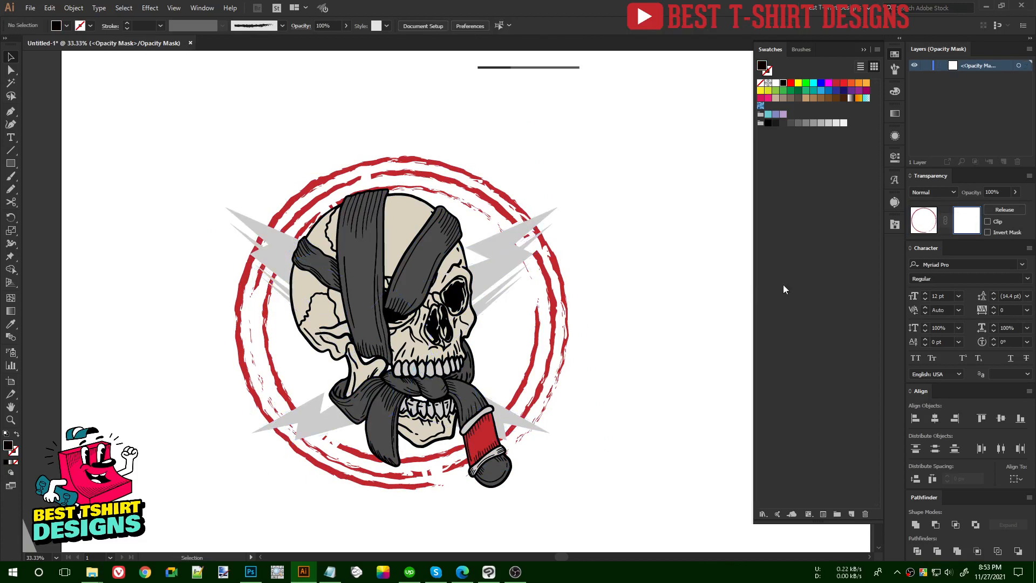
pyautogui.click(931, 217)
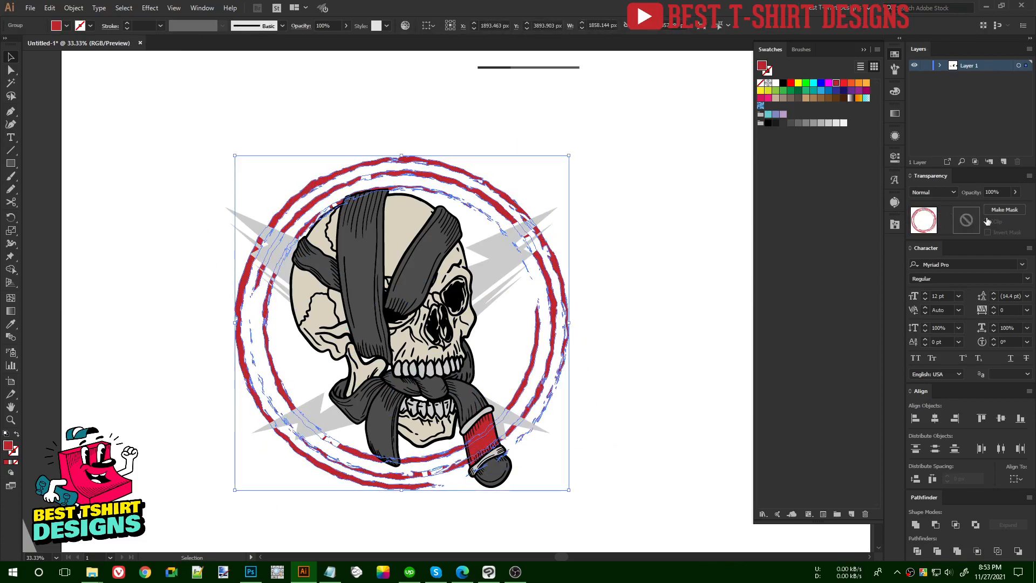
# Step: Create one opacity mask on the grouped rings and paste the black bolt shape in place inside it
pyautogui.click(1003, 210)
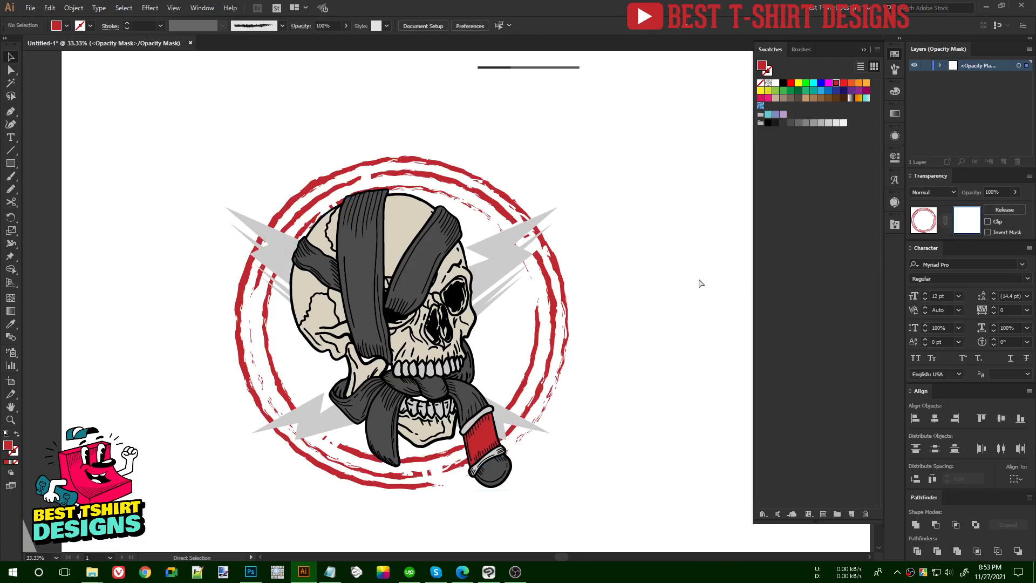
pyautogui.hotkey('ctrl', 'f')
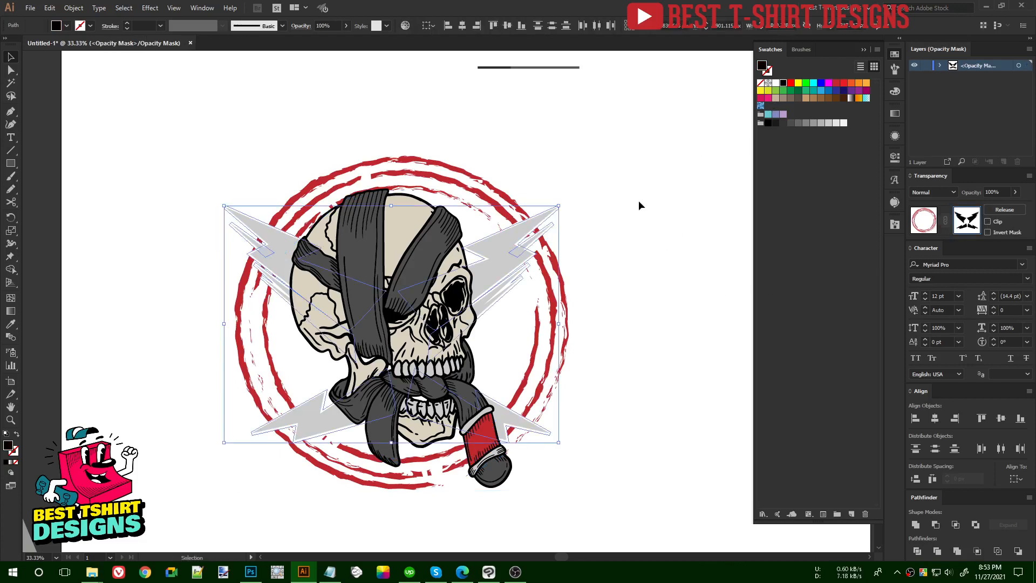
pyautogui.click(592, 341)
# Step: Draw a black rectangle about 2340 by 2260 px around the illustration, then cut it and exit the opacity mask
pyautogui.scroll(1, 374, 439)
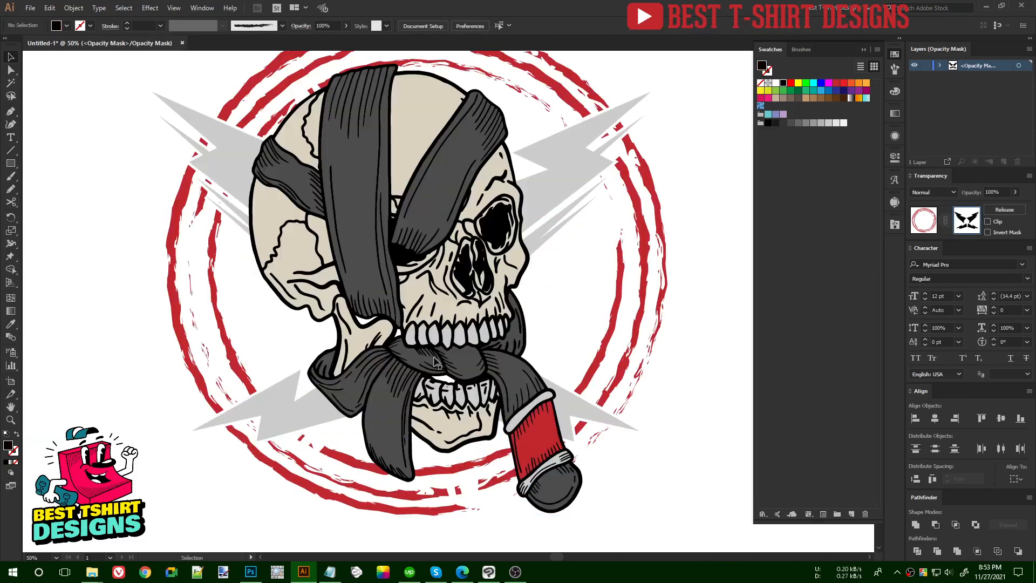
pyautogui.scroll(-1, 432, 318)
pyautogui.scroll(-1, 343, 298)
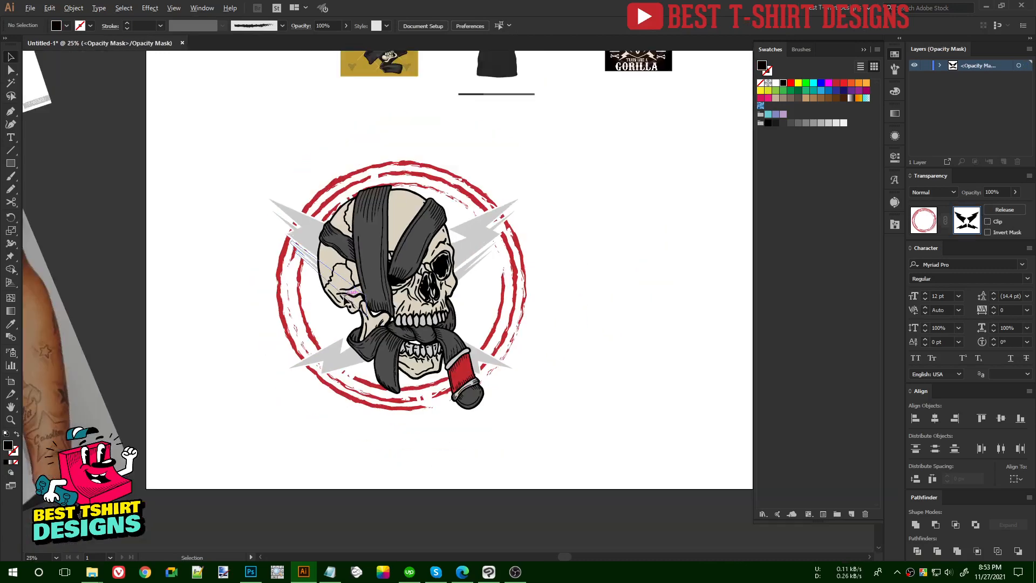
pyautogui.click(11, 163)
pyautogui.moveTo(237, 135); pyautogui.dragTo(552, 438)
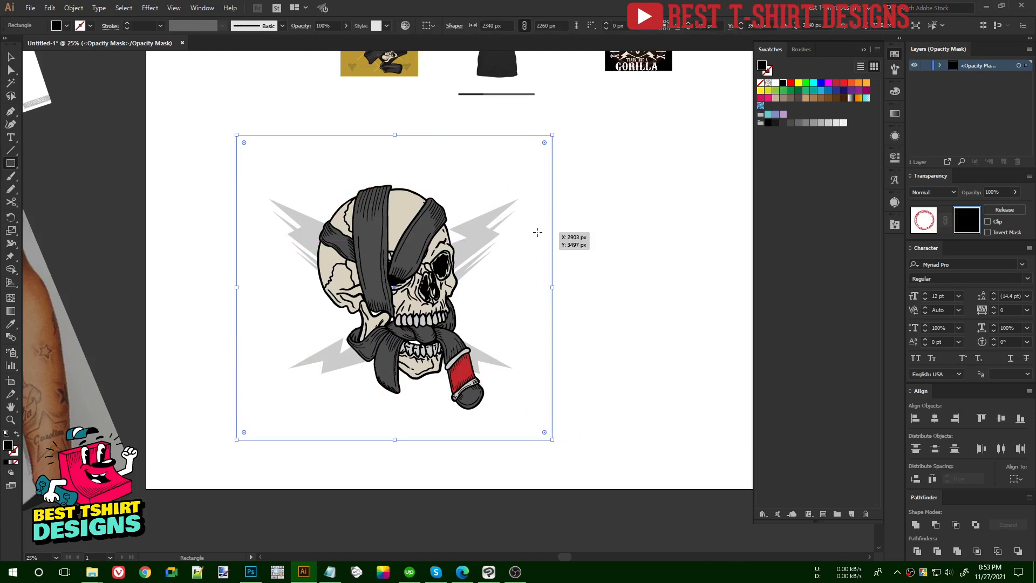
pyautogui.press('Delete')
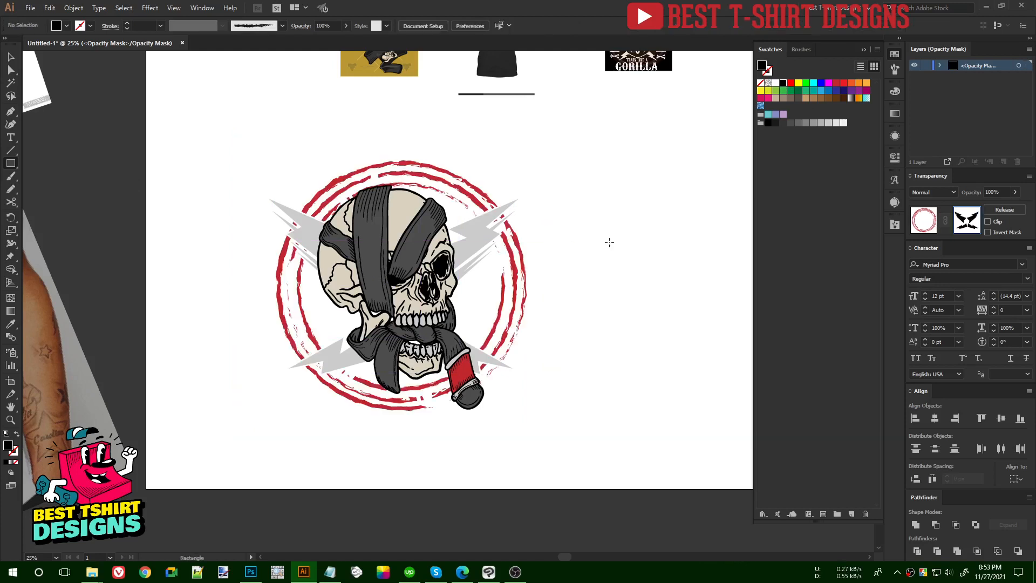
pyautogui.press('v')
pyautogui.click(923, 228)
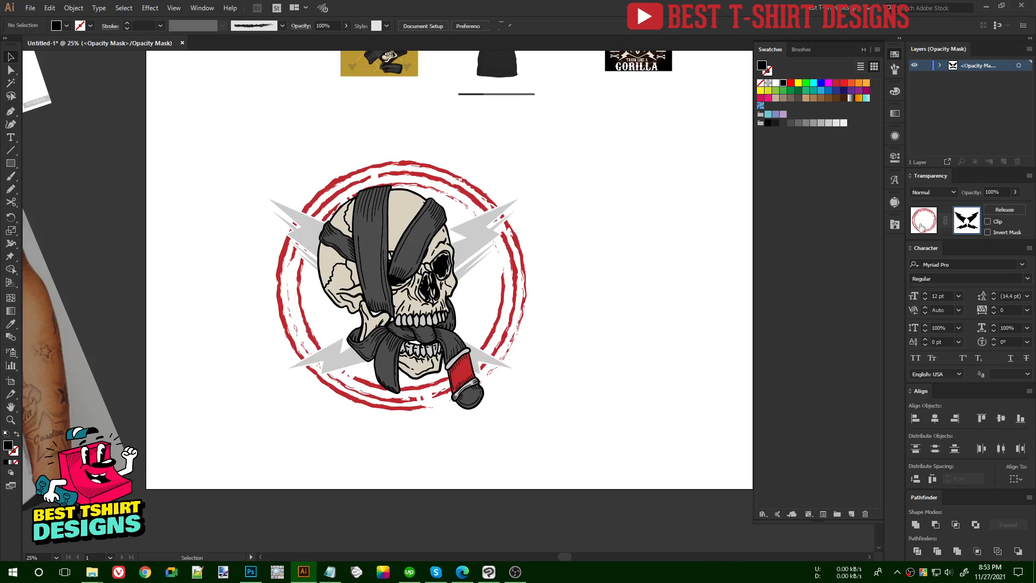
# Step: Place the black rectangle in the artwork layer behind the skull, bolts and rings as a background
pyautogui.click(618, 296)
pyautogui.press('a')
pyautogui.hotkey('ctrl', 'alt', '3')
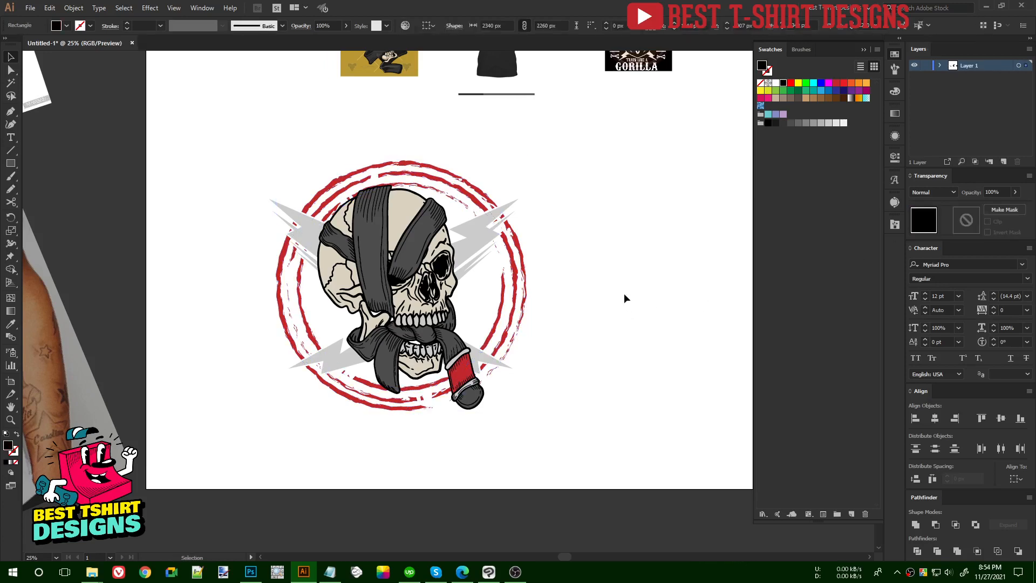
pyautogui.click(622, 293)
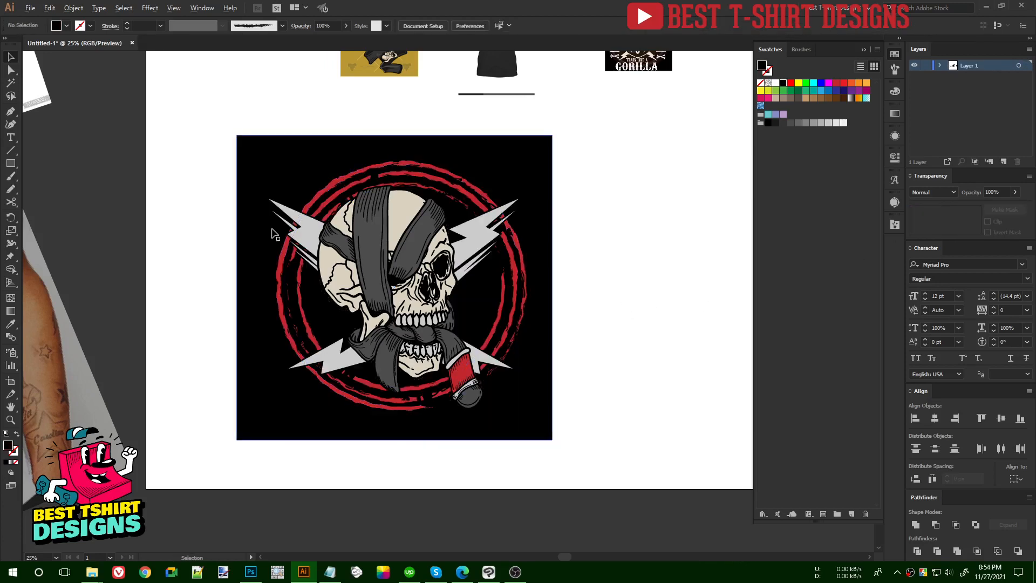
pyautogui.scroll(1, 272, 230)
pyautogui.moveTo(682, 318); pyautogui.dragTo(655, 310)
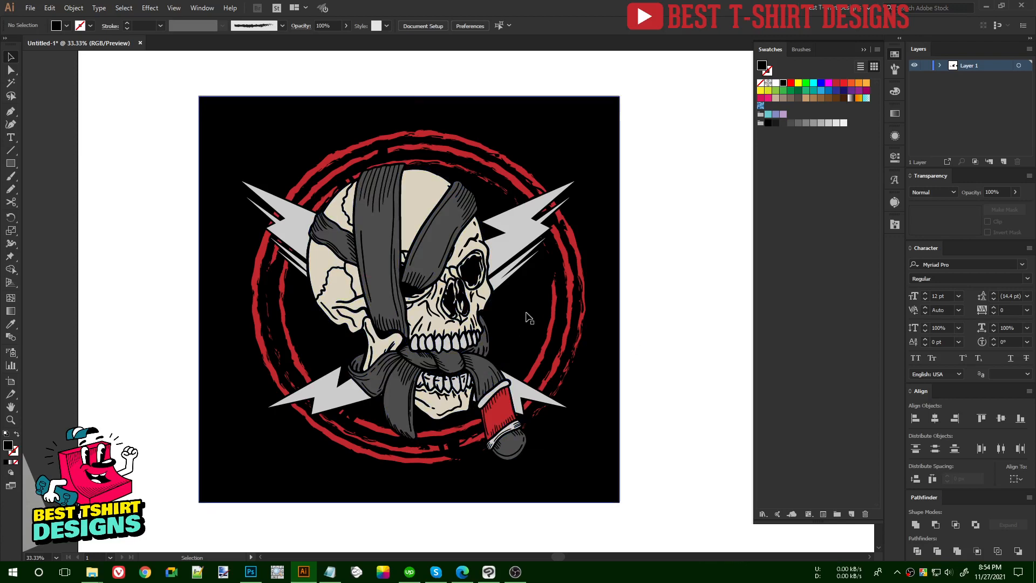
# Step: Examine the Death Can Wait shirt and Jiu Jitsu gorilla reference images against the skull illustration
pyautogui.scroll(1, 526, 318)
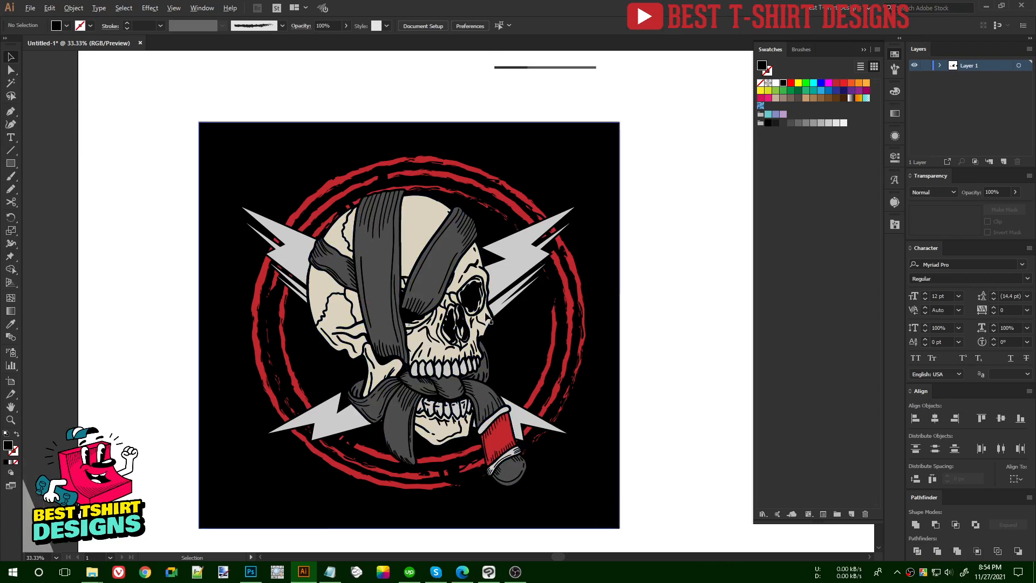
pyautogui.scroll(-1, 525, 317)
pyautogui.scroll(5, 574, 310)
pyautogui.scroll(2, 582, 230)
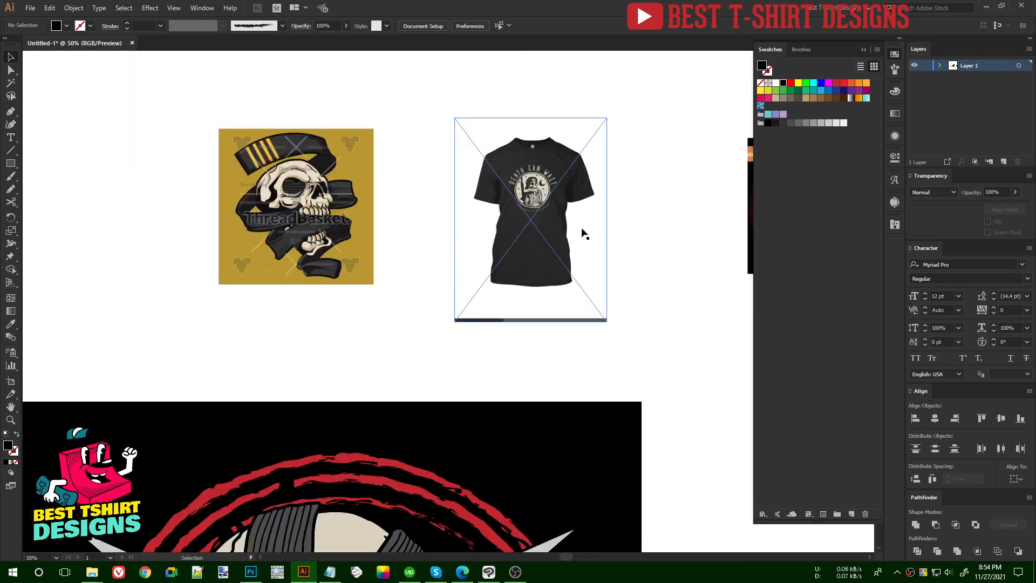
pyautogui.hscroll(2, 608, 262)
pyautogui.moveTo(601, 263); pyautogui.dragTo(458, 239)
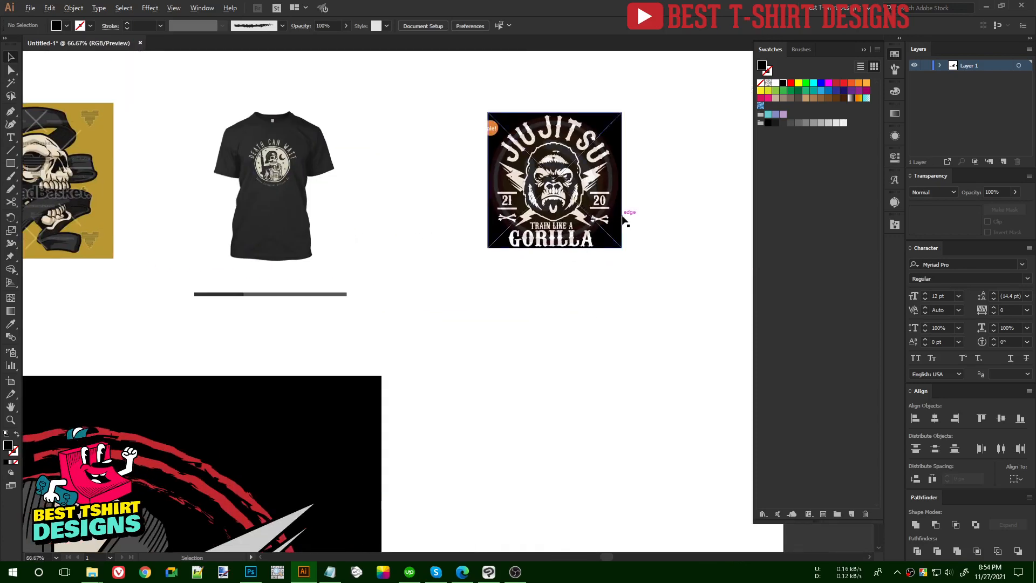
pyautogui.scroll(2, 621, 217)
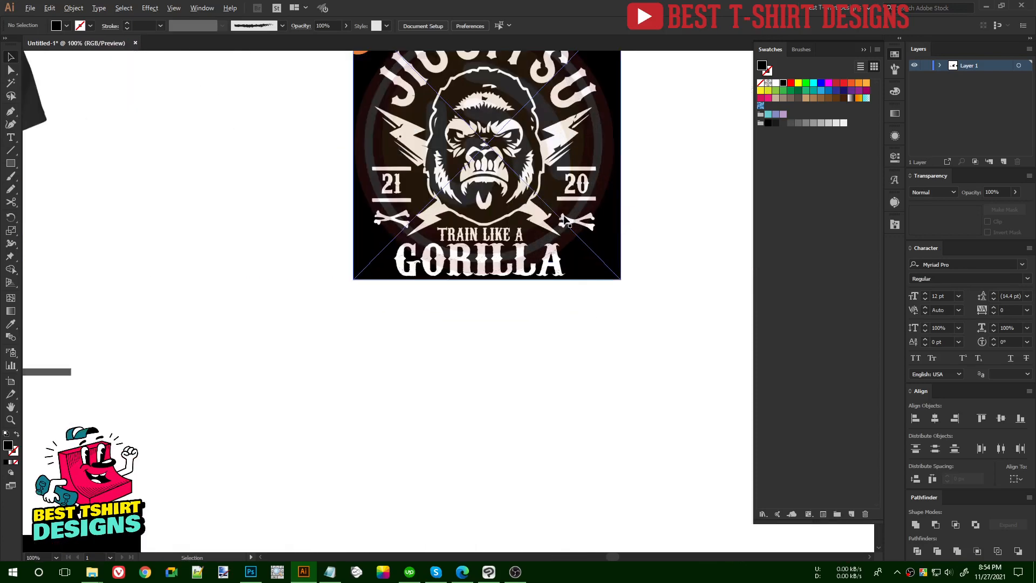
pyautogui.scroll(-2, 624, 210)
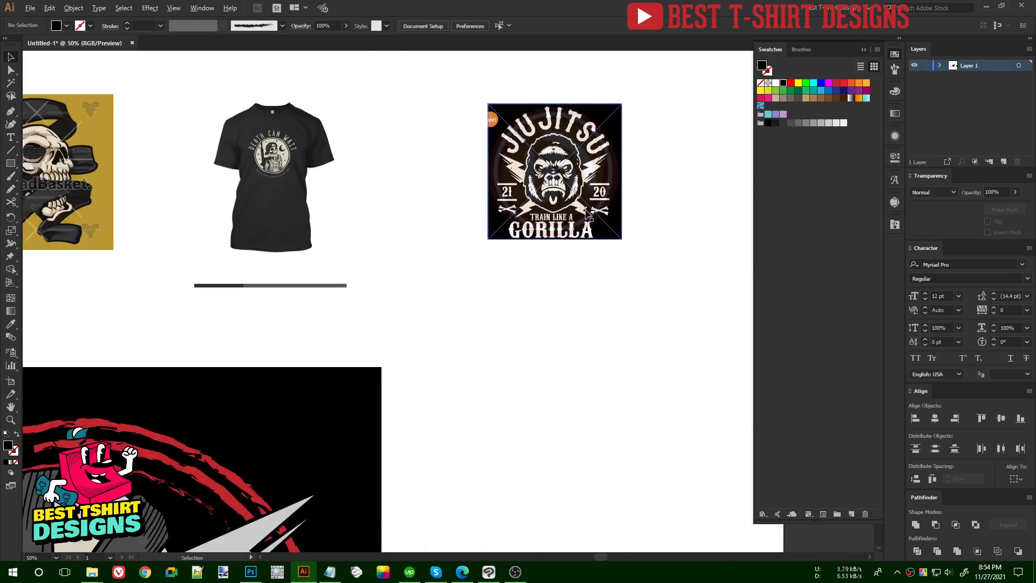
pyautogui.scroll(-2, 577, 210)
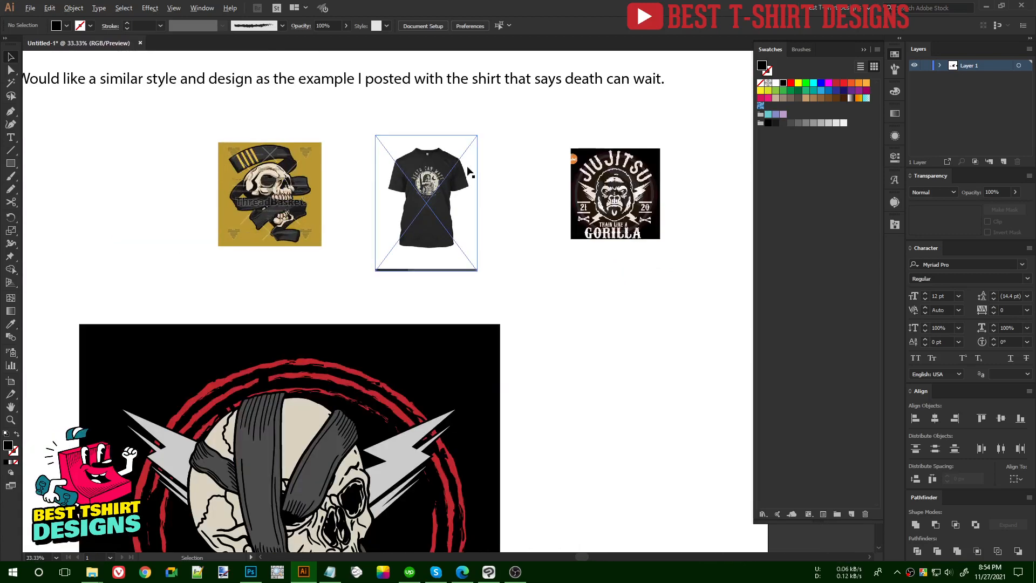
# Step: Read the client's brief above the illustration, checking the requested lettering, colors and belt details
pyautogui.scroll(-1, 464, 178)
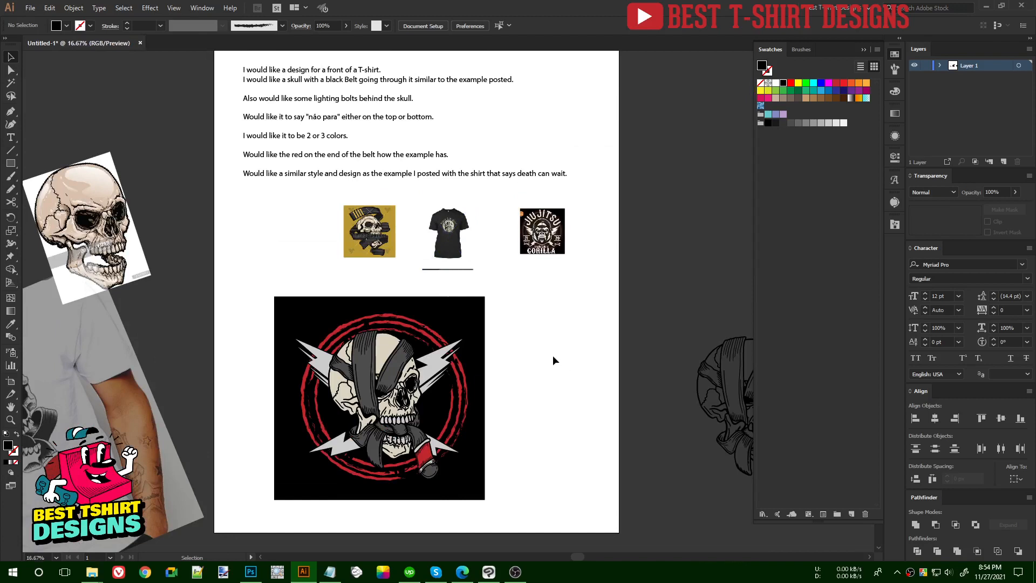
pyautogui.scroll(-1, 552, 355)
pyautogui.scroll(-1, 520, 333)
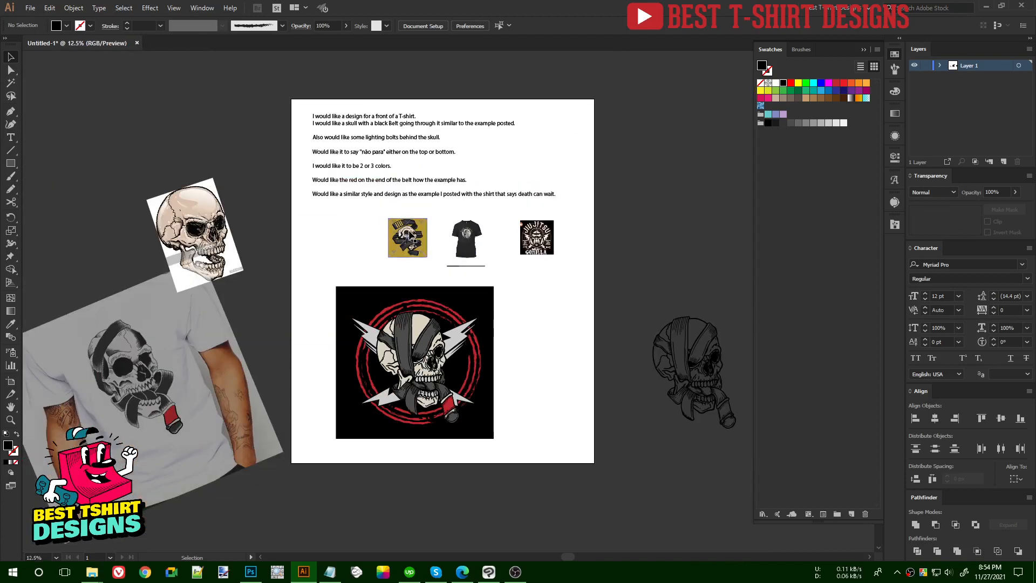
pyautogui.scroll(1, 363, 158)
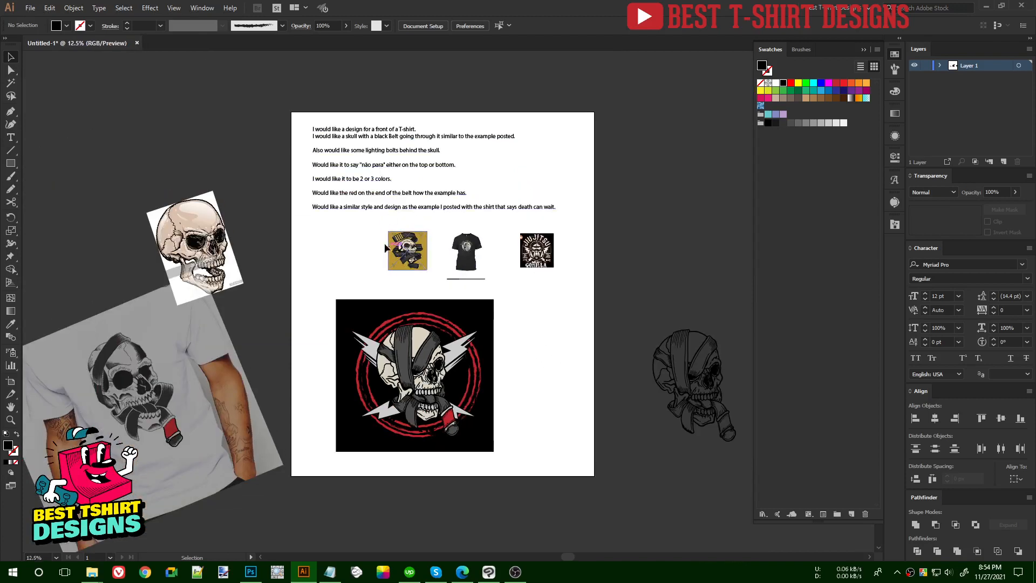
pyautogui.scroll(3, 370, 168)
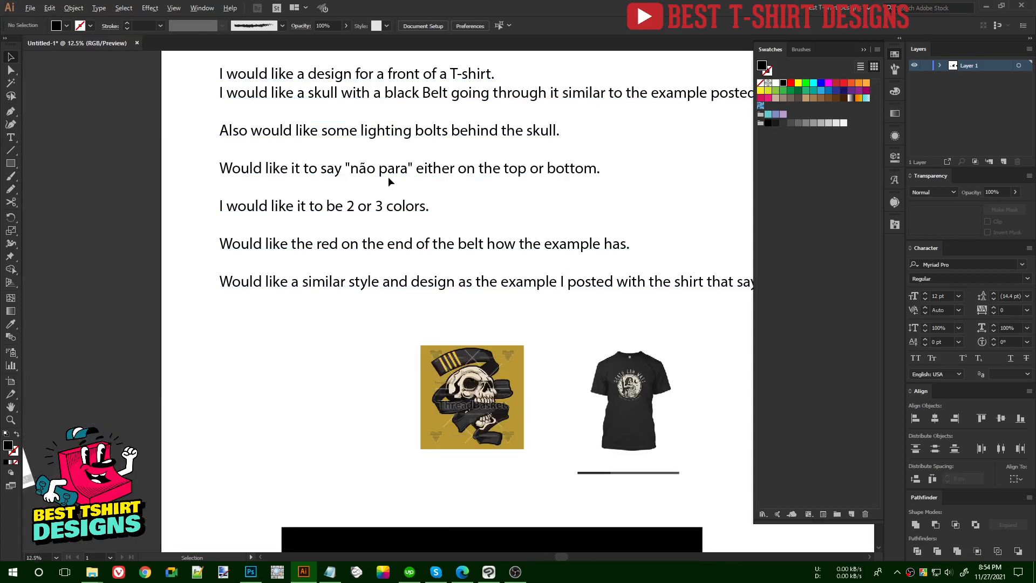
pyautogui.scroll(-3, 387, 176)
pyautogui.scroll(-1, 432, 382)
# Step: Isolate the skull's line-art group and paint black Blob Brush hatch lines on the lower end of the belt tip's upper gray band
pyautogui.scroll(2, 432, 382)
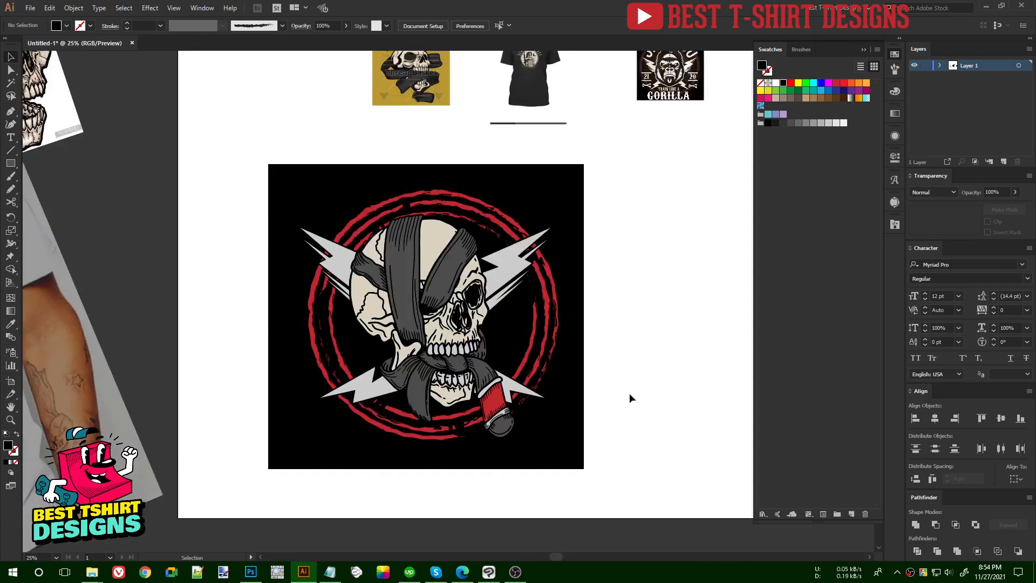
pyautogui.scroll(4, 496, 423)
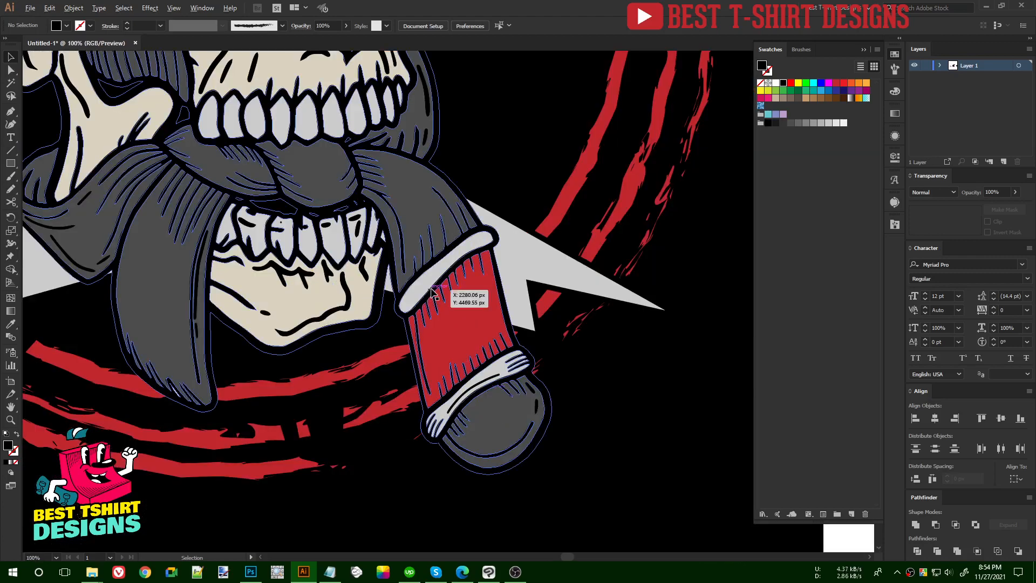
pyautogui.scroll(3, 453, 274)
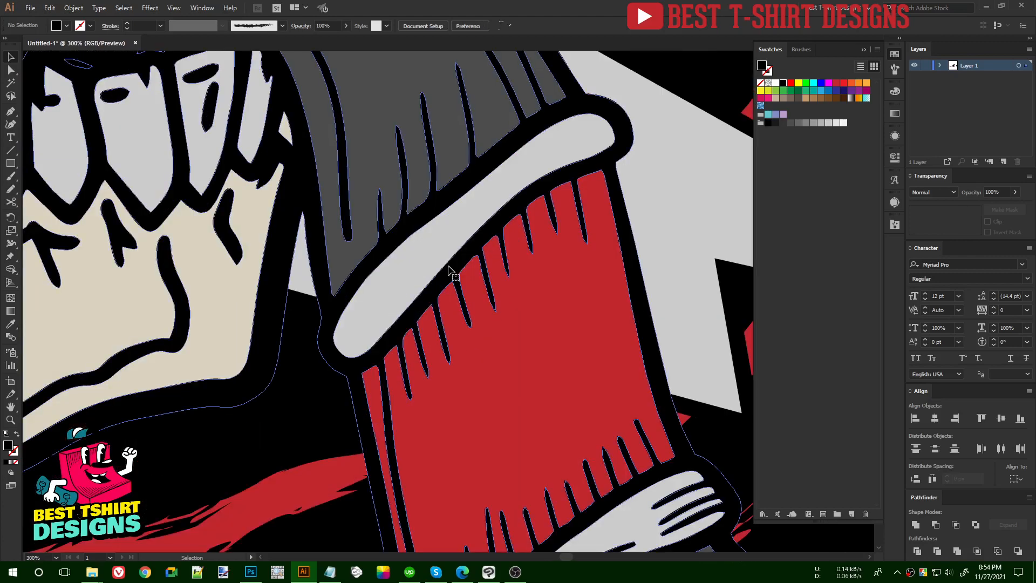
pyautogui.doubleClick(448, 269)
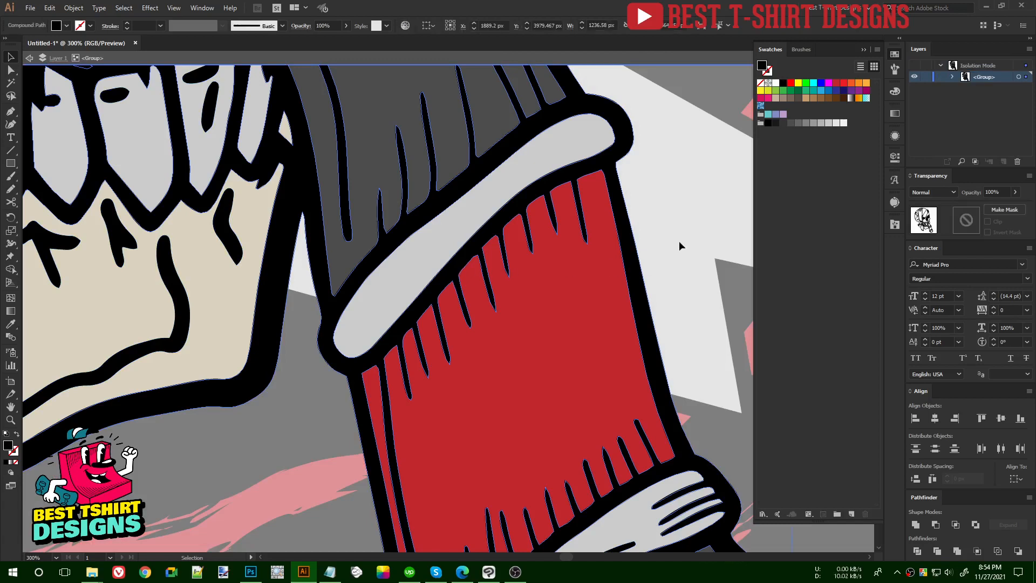
pyautogui.hotkey('shift', 'b')
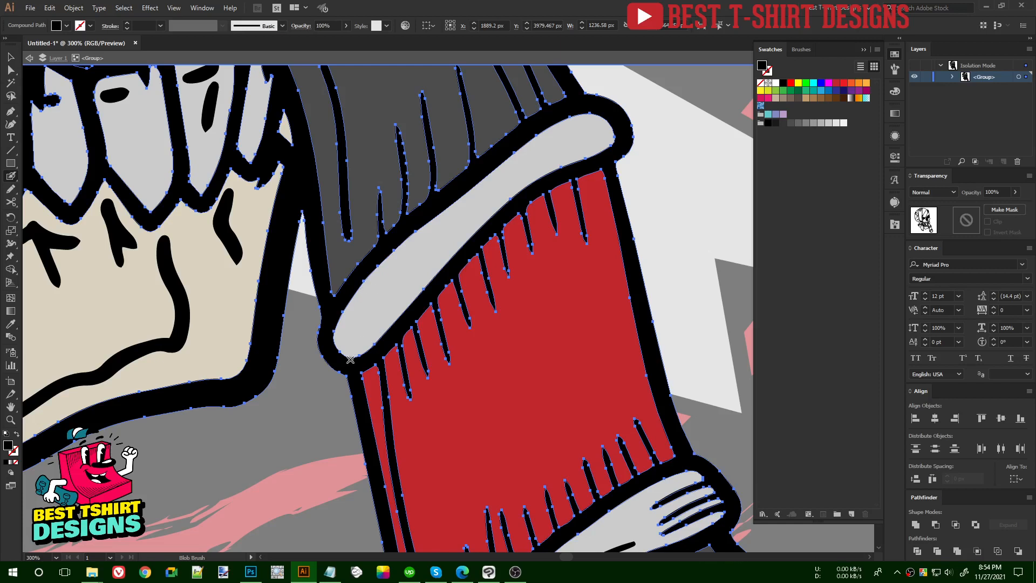
pyautogui.moveTo(348, 362); pyautogui.dragTo(397, 294)
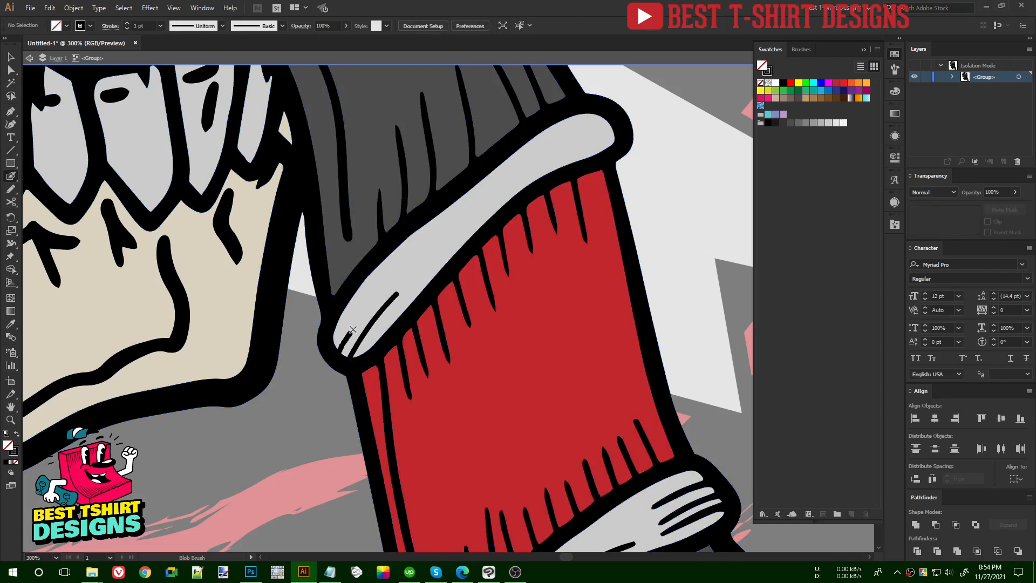
pyautogui.moveTo(348, 335)
pyautogui.mouseDown()
pyautogui.moveTo(385, 295)
pyautogui.moveTo(372, 288)
pyautogui.moveTo(387, 275)
pyautogui.mouseUp()
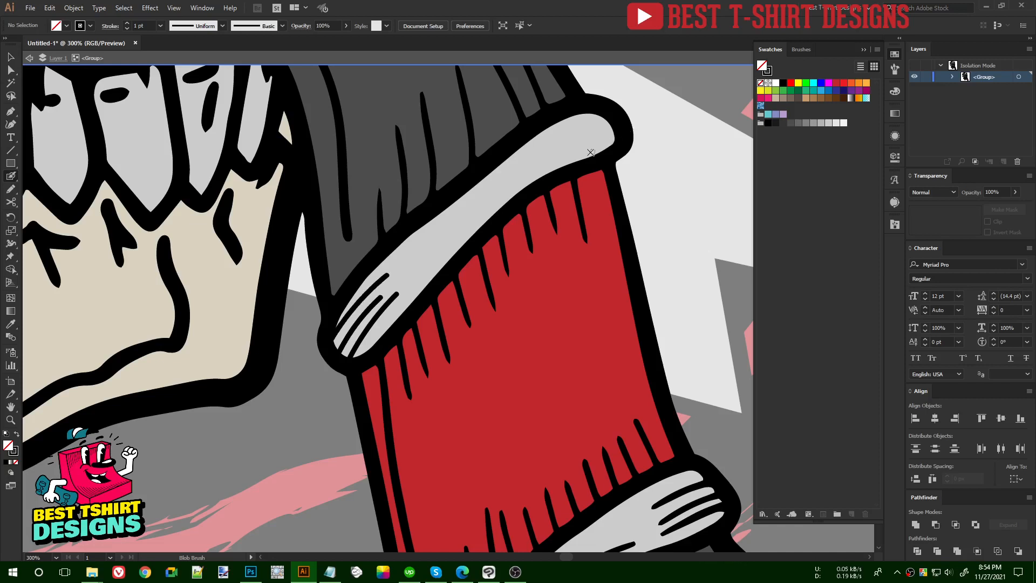
# Step: Paint three short black hatch lines on the opposite, higher end of the same gray band
pyautogui.moveTo(615, 138); pyautogui.dragTo(550, 165)
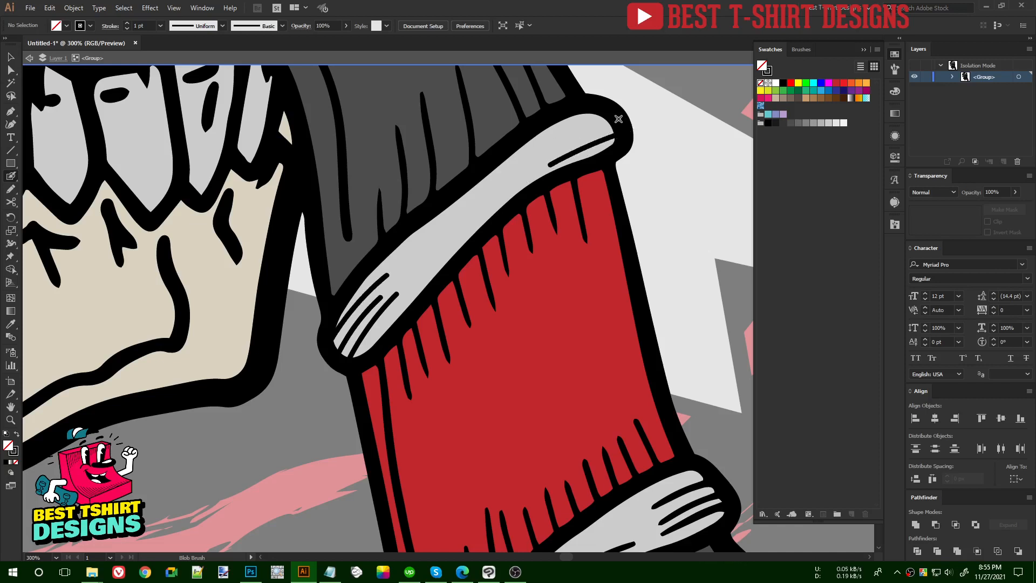
pyautogui.moveTo(629, 120); pyautogui.dragTo(550, 158)
pyautogui.hotkey('ctrl', 'z')
pyautogui.moveTo(621, 123); pyautogui.dragTo(572, 142)
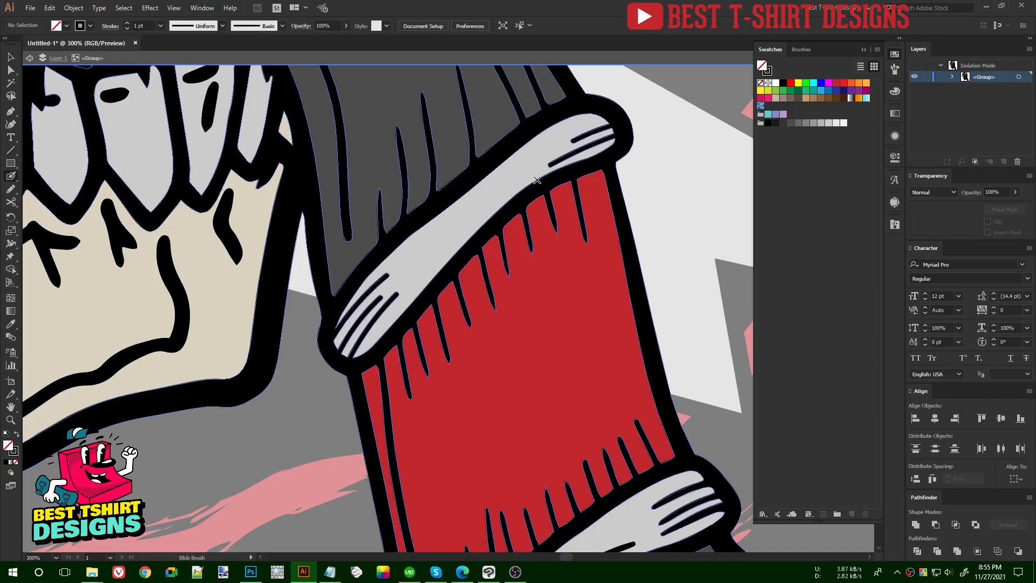
pyautogui.moveTo(603, 115); pyautogui.dragTo(551, 139)
# Step: Check that the new hatch lines belong to the black line art, deselect it and exit isolation mode
pyautogui.press('v')
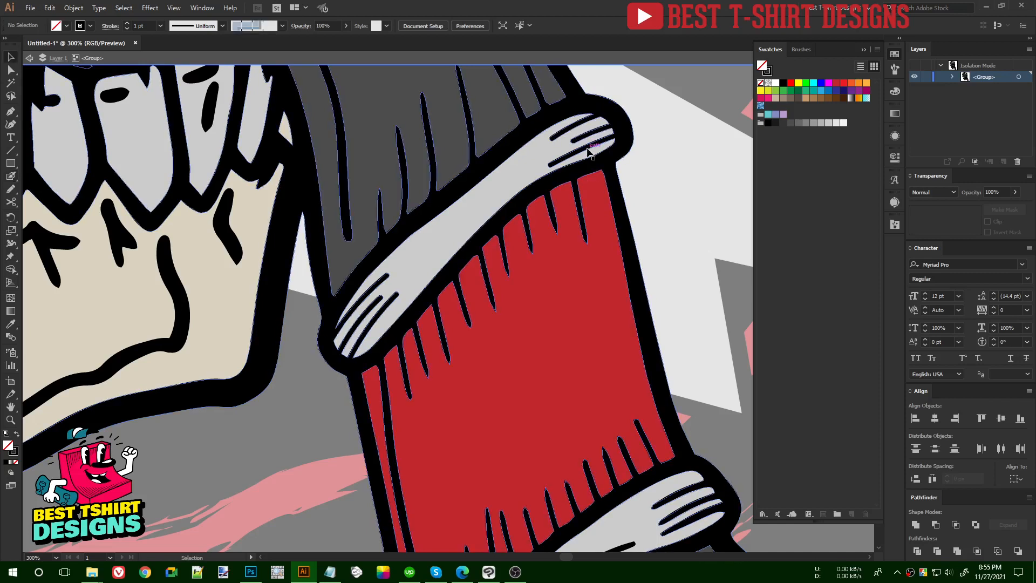
pyautogui.click(587, 150)
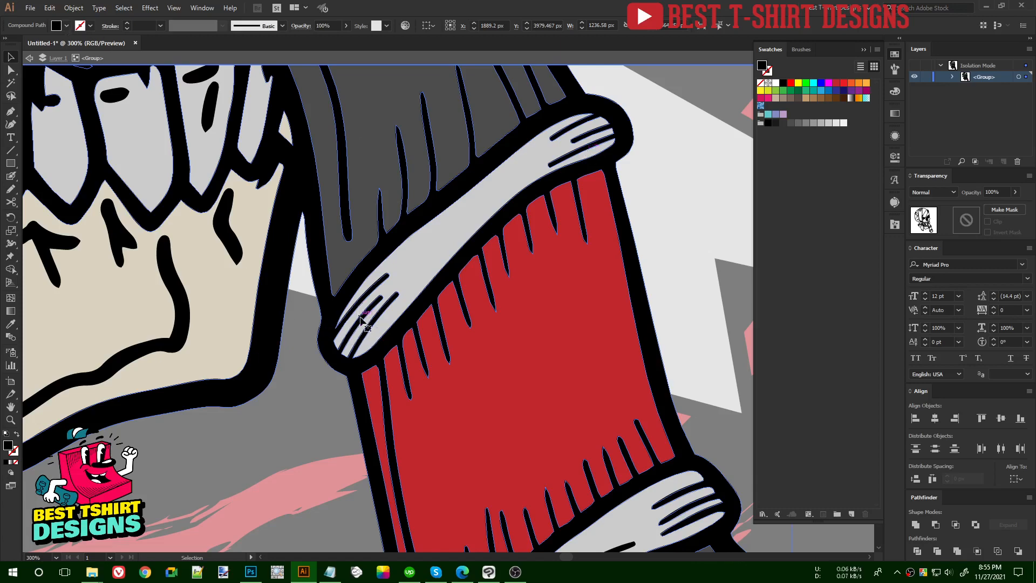
pyautogui.hotkey('ctrl', 'shift', 'a')
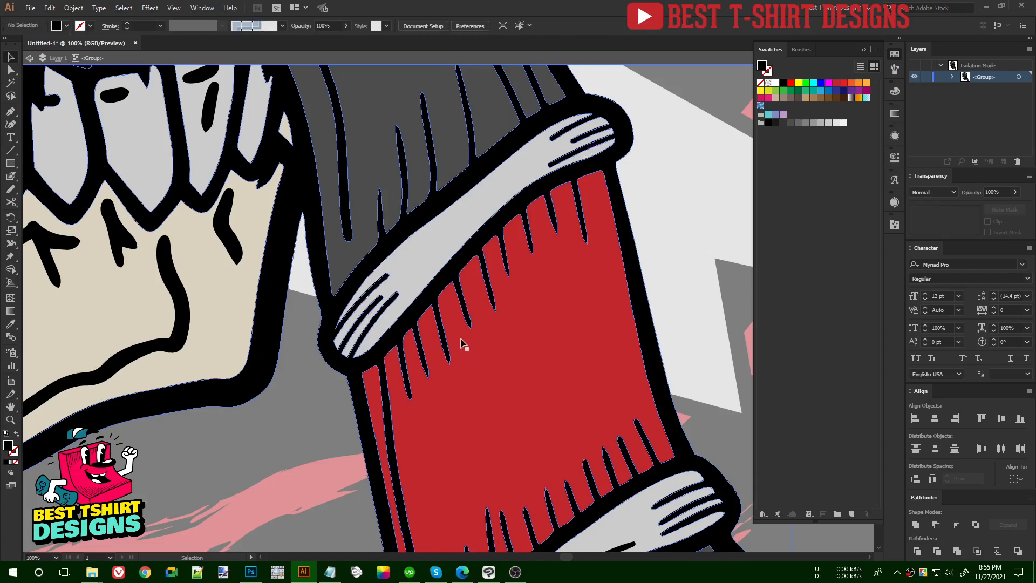
pyautogui.scroll(-5, 462, 345)
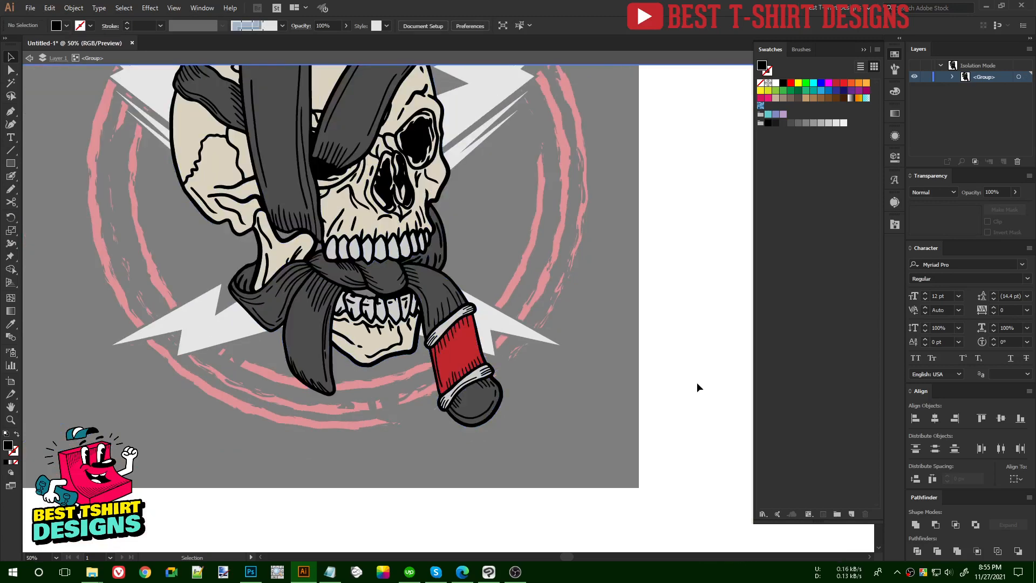
pyautogui.doubleClick(695, 382)
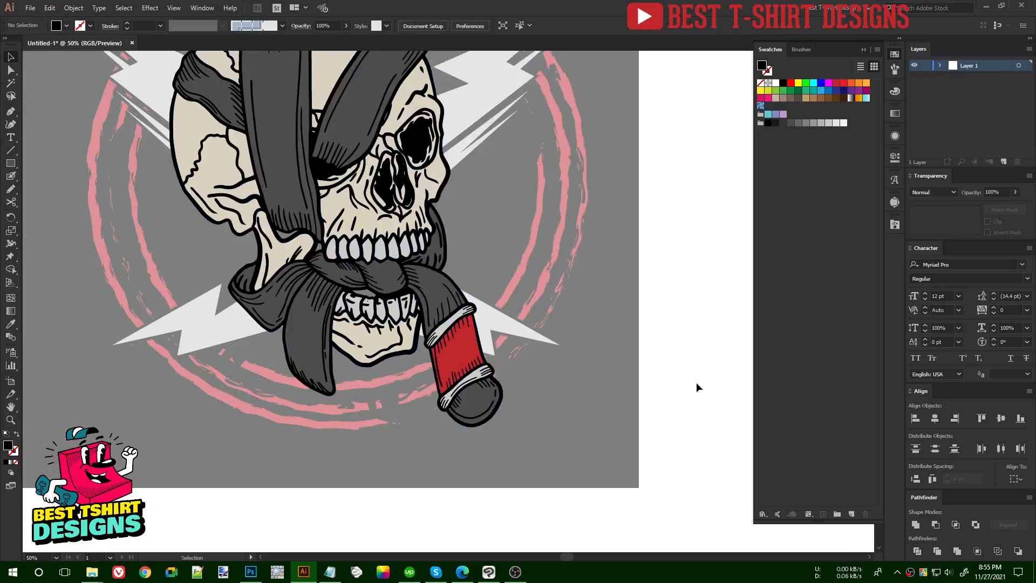
# Step: Review the whole skull illustration and compare it with the Death Can Wait shirt reference
pyautogui.scroll(2, 694, 382)
pyautogui.scroll(-1, 694, 382)
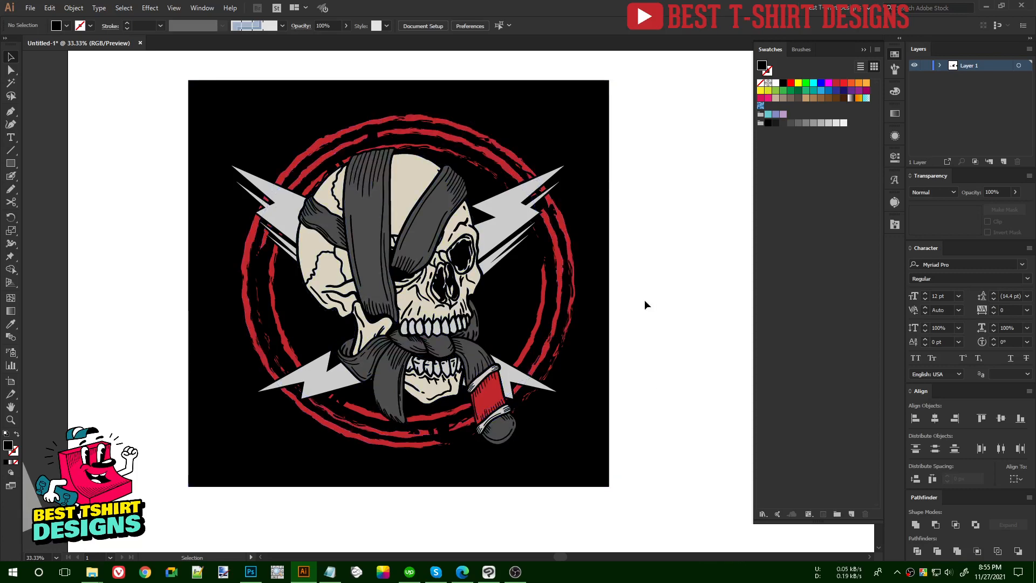
pyautogui.scroll(2, 644, 301)
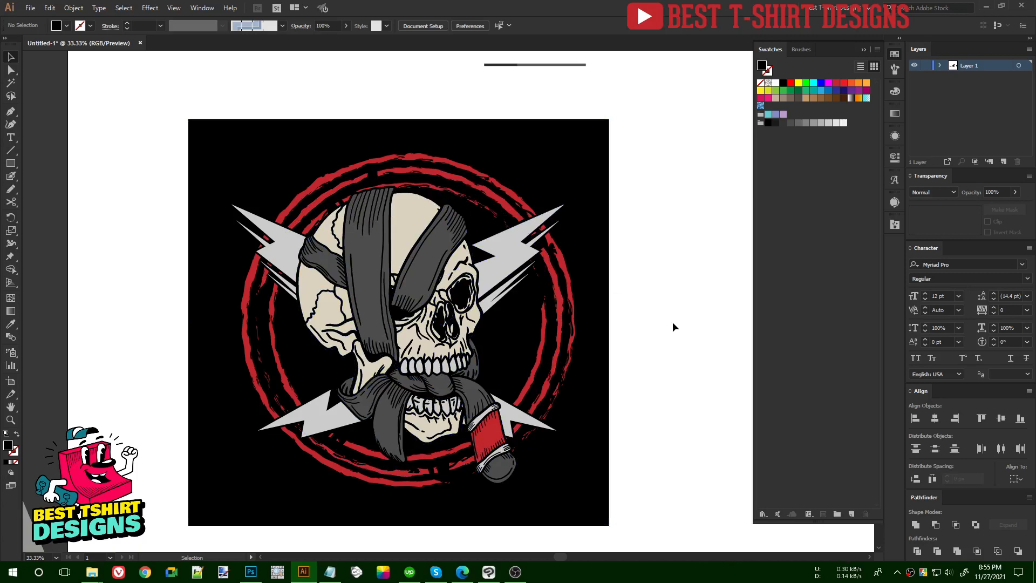
pyautogui.scroll(-2, 392, 385)
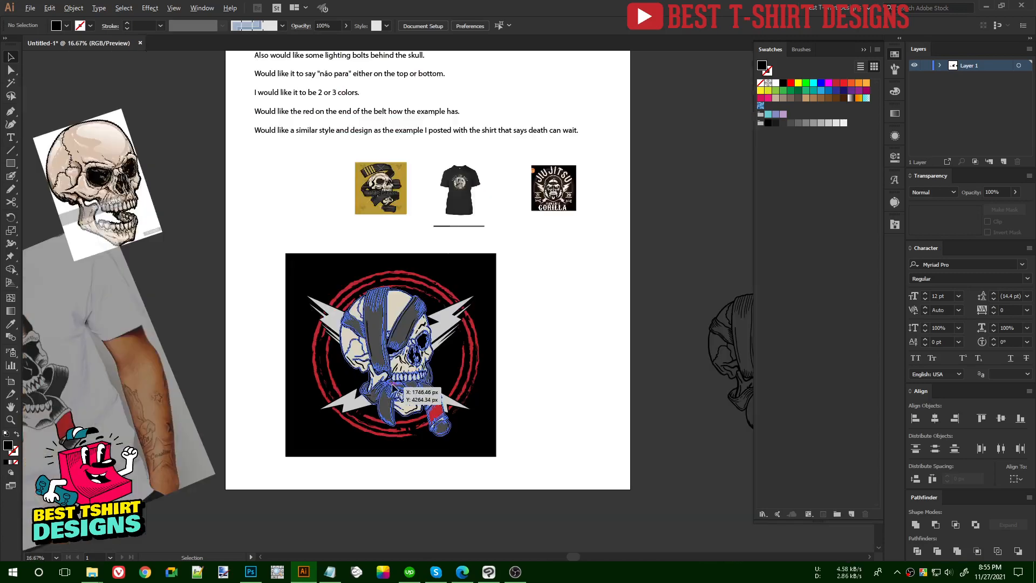
pyautogui.scroll(2, 521, 374)
pyautogui.click(469, 219)
pyautogui.scroll(4, 471, 220)
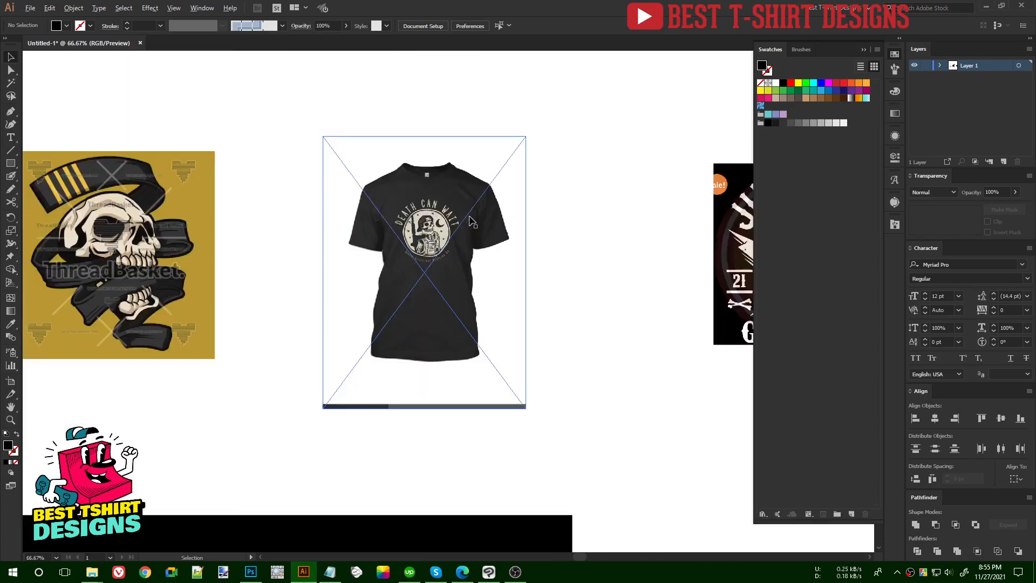
pyautogui.scroll(2, 418, 237)
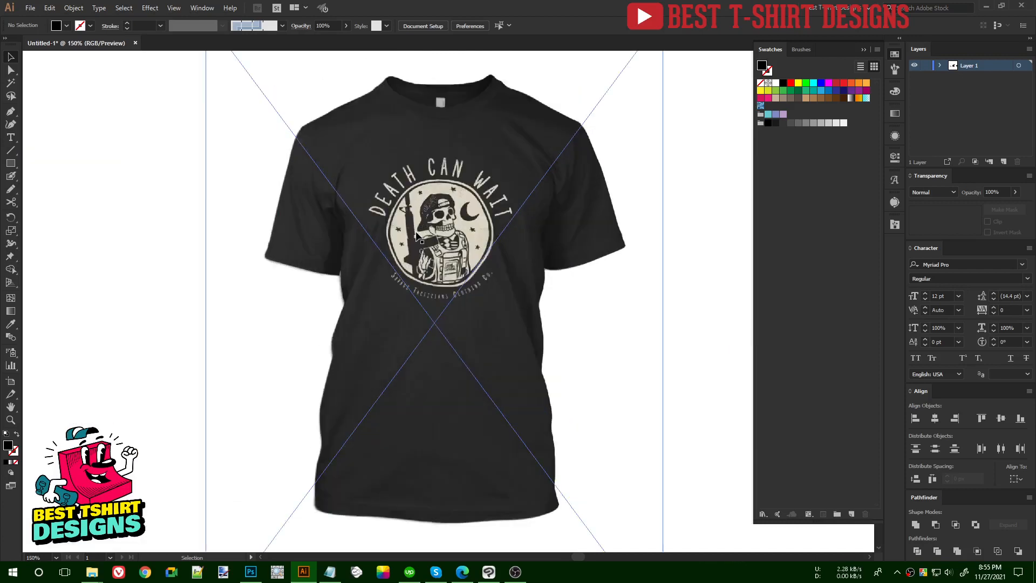
pyautogui.scroll(1, 406, 233)
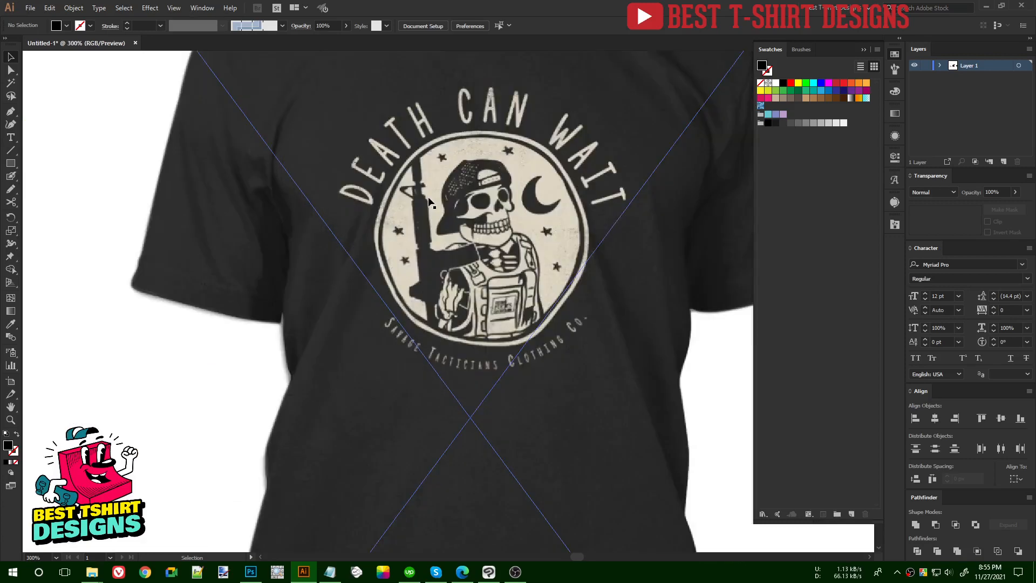
pyautogui.scroll(-2, 409, 190)
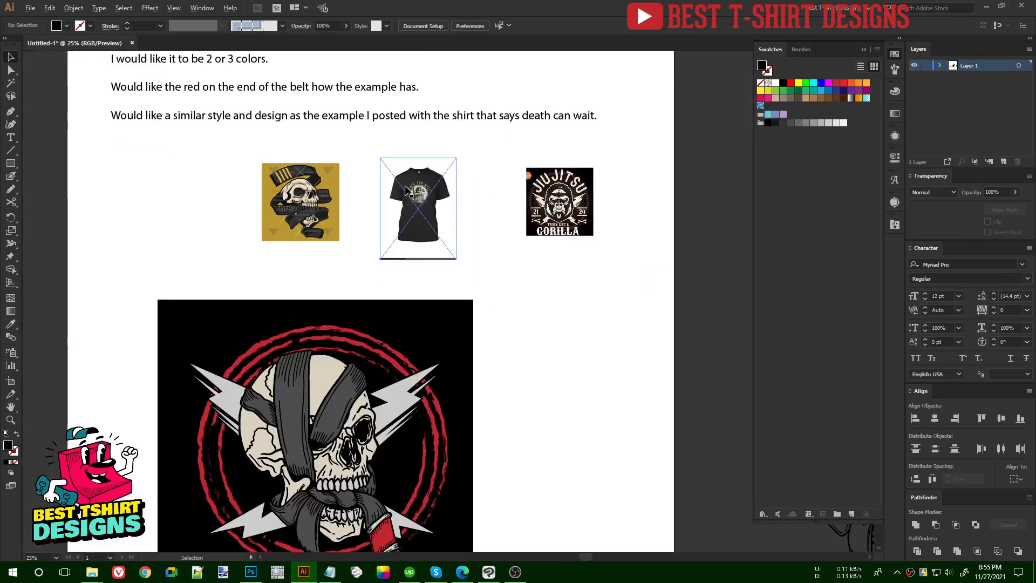
pyautogui.scroll(-1, 347, 334)
pyautogui.scroll(4, 346, 334)
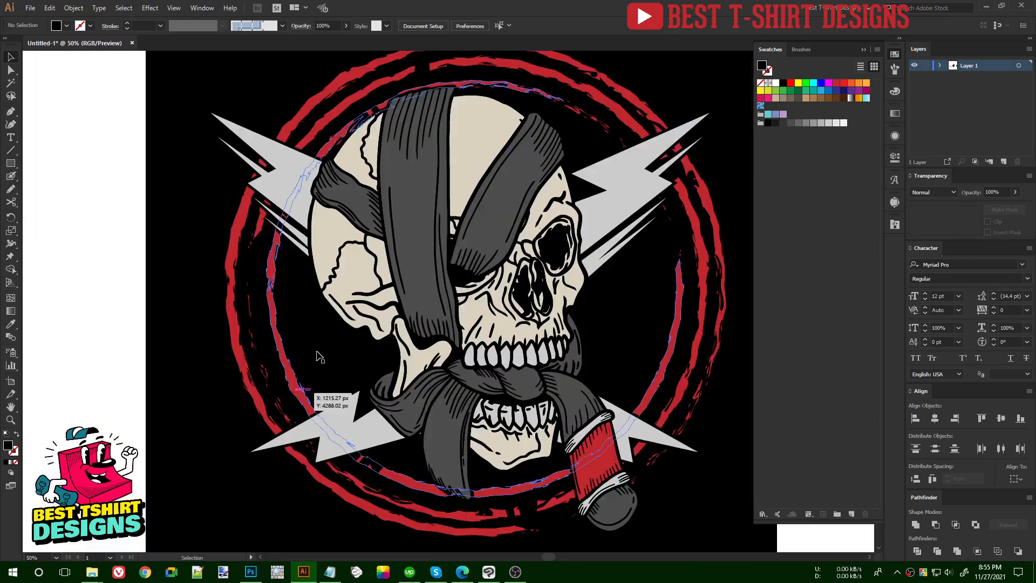
pyautogui.scroll(1, 319, 353)
pyautogui.scroll(-2, 319, 354)
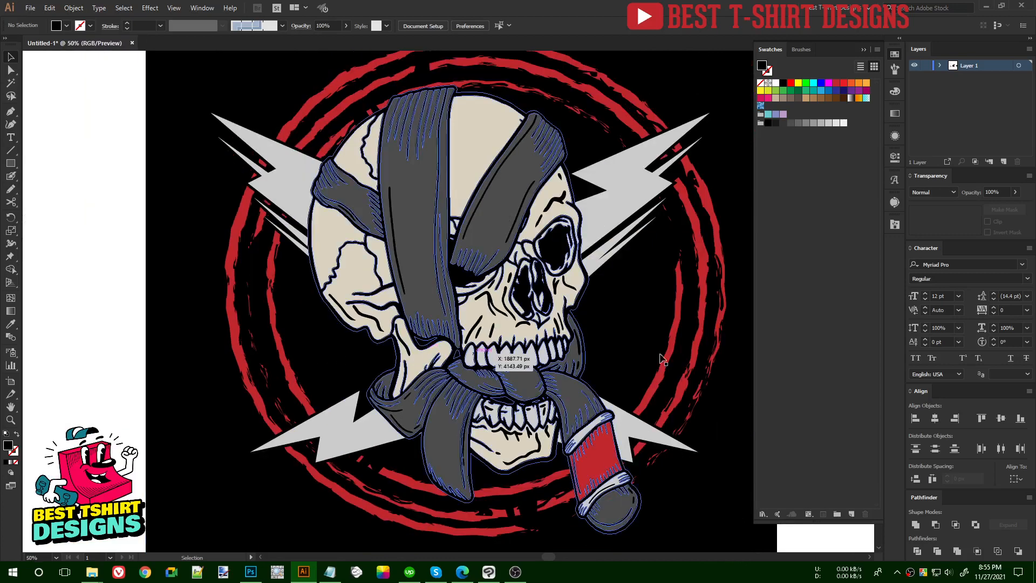
pyautogui.click(744, 353)
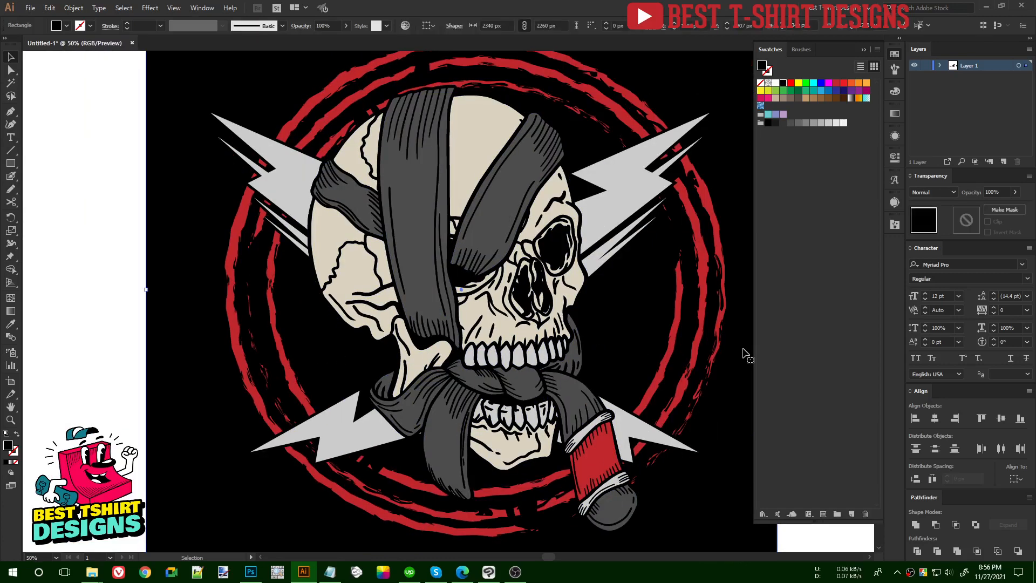
pyautogui.hotkey('ctrl', 'shift', 'a')
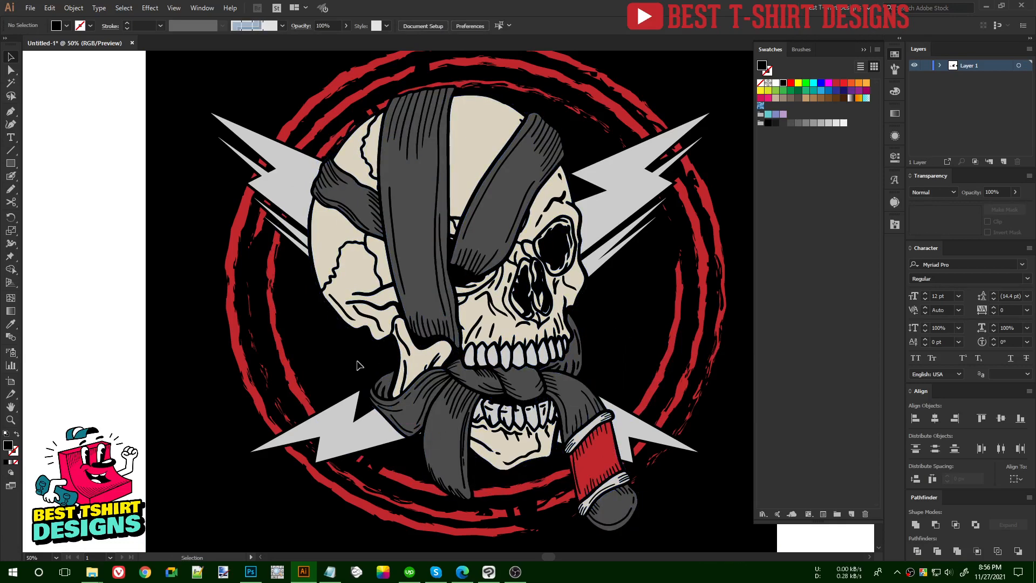
# Step: Isolate the skull artwork group and pick up the skull's bone color as the fill
pyautogui.doubleClick(366, 282)
pyautogui.scroll(1, 296, 348)
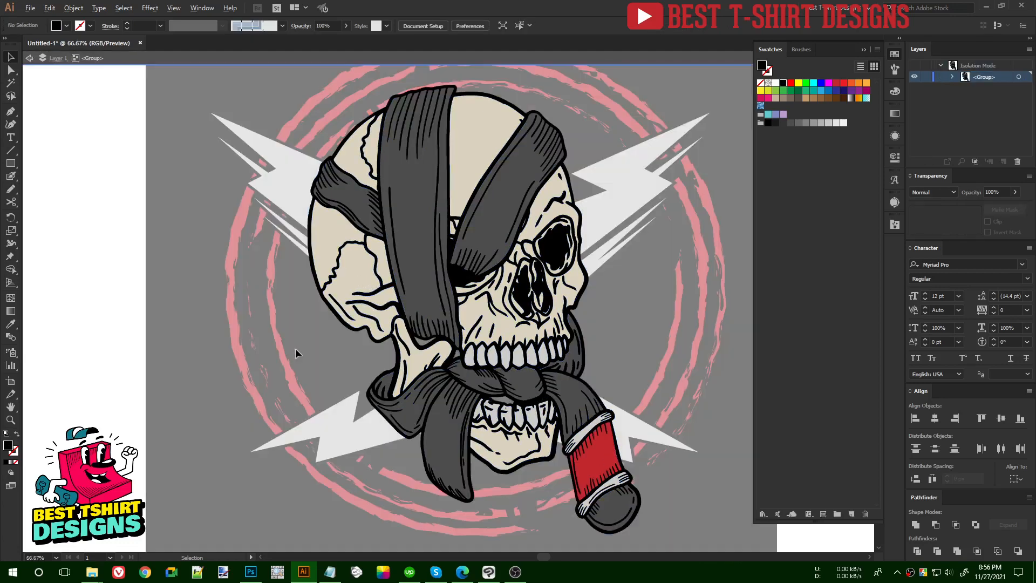
pyautogui.click(378, 261)
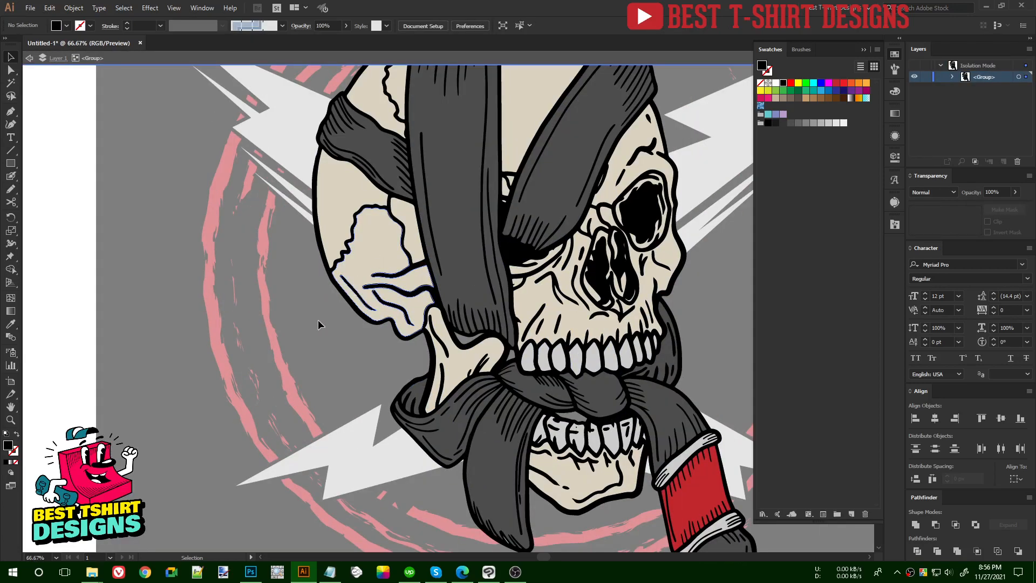
pyautogui.scroll(1, 318, 296)
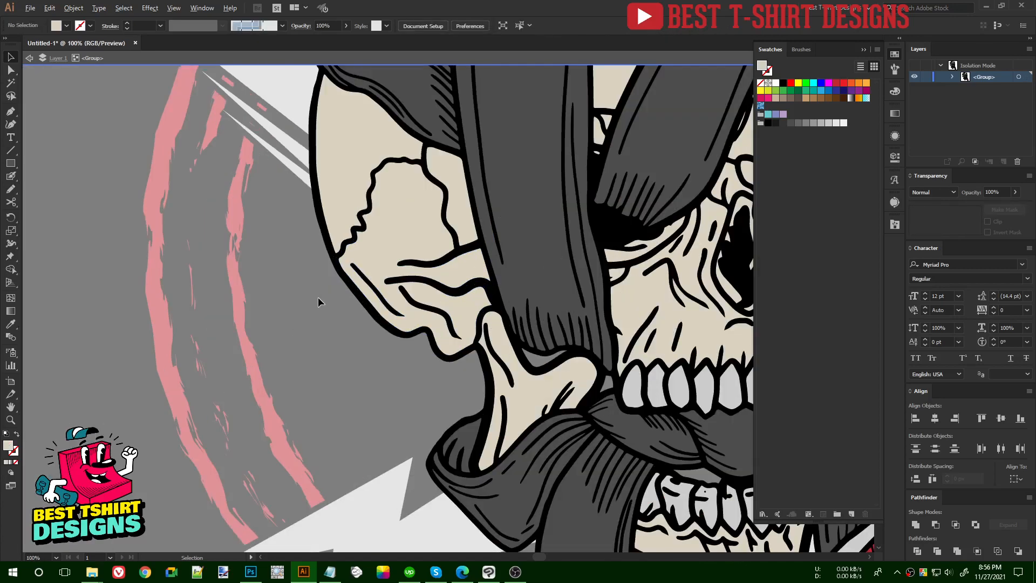
pyautogui.scroll(1, 318, 302)
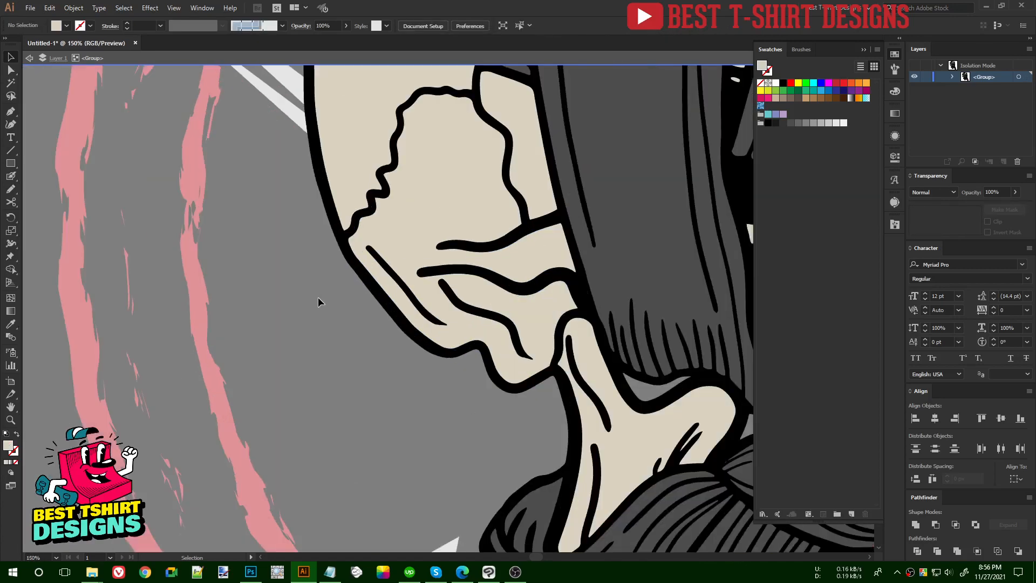
# Step: Activate the Paintbrush tool and choose the 10 pt. Round brush
pyautogui.press('b')
pyautogui.click(258, 27)
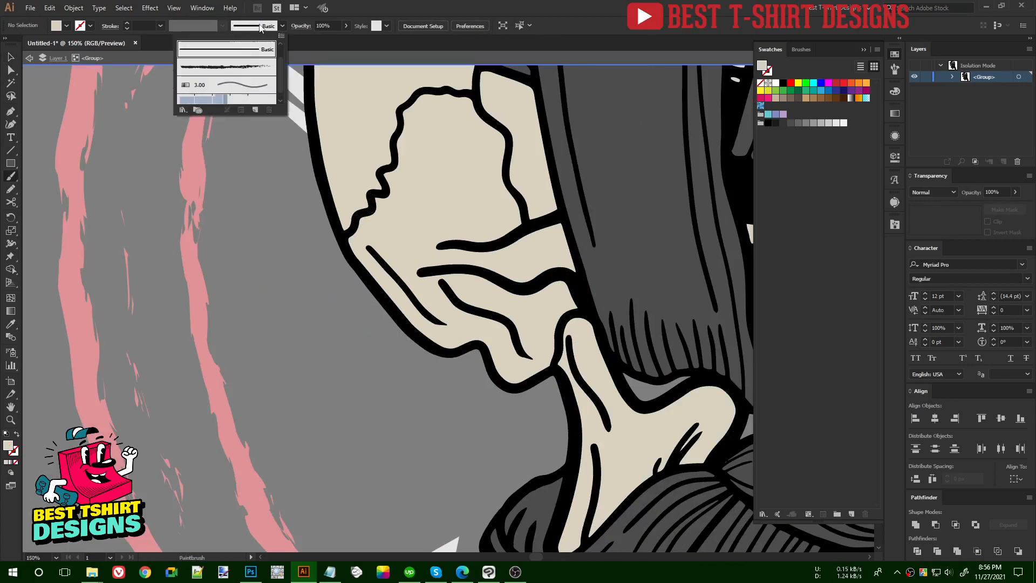
pyautogui.click(259, 27)
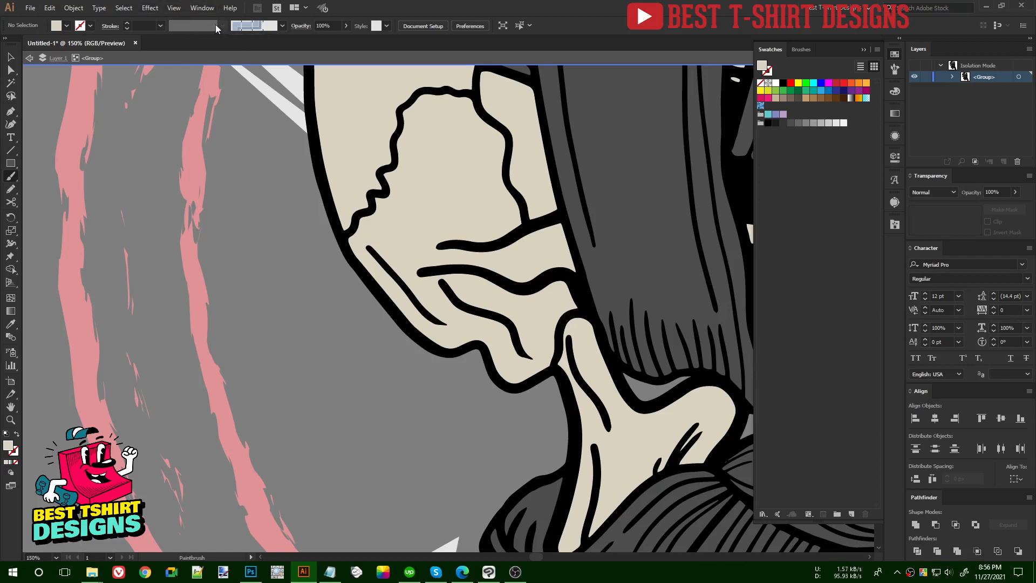
pyautogui.click(254, 25)
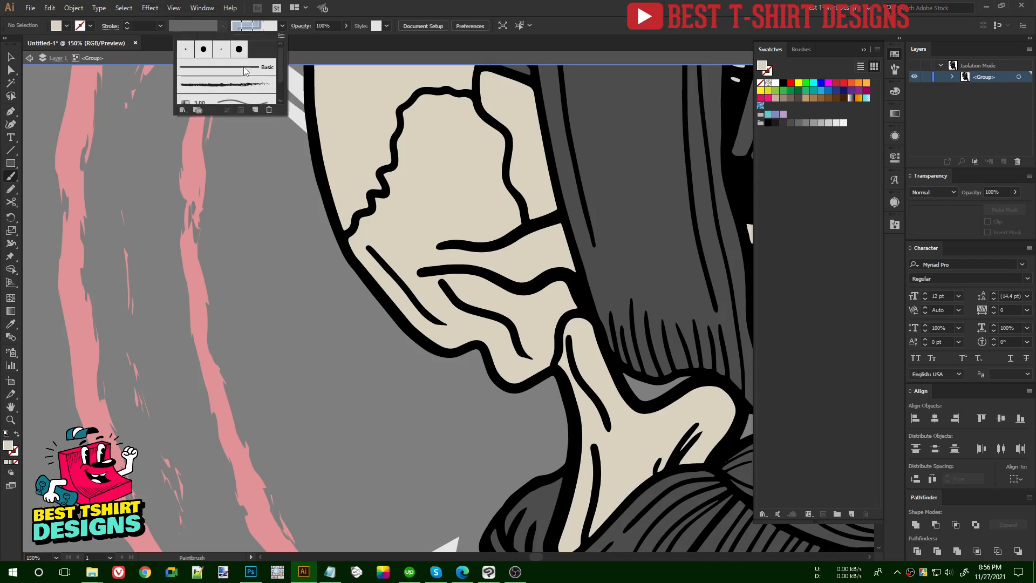
pyautogui.click(204, 49)
pyautogui.click(262, 30)
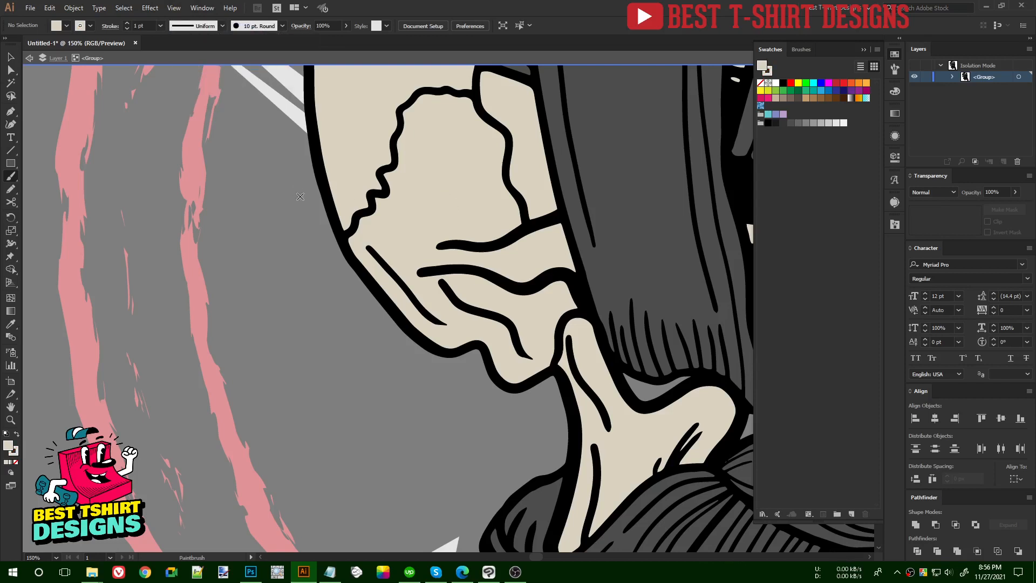
# Step: Try two bone-colored outline strokes outside the skull's lower back edge, undoing each one
pyautogui.moveTo(366, 328); pyautogui.dragTo(291, 148)
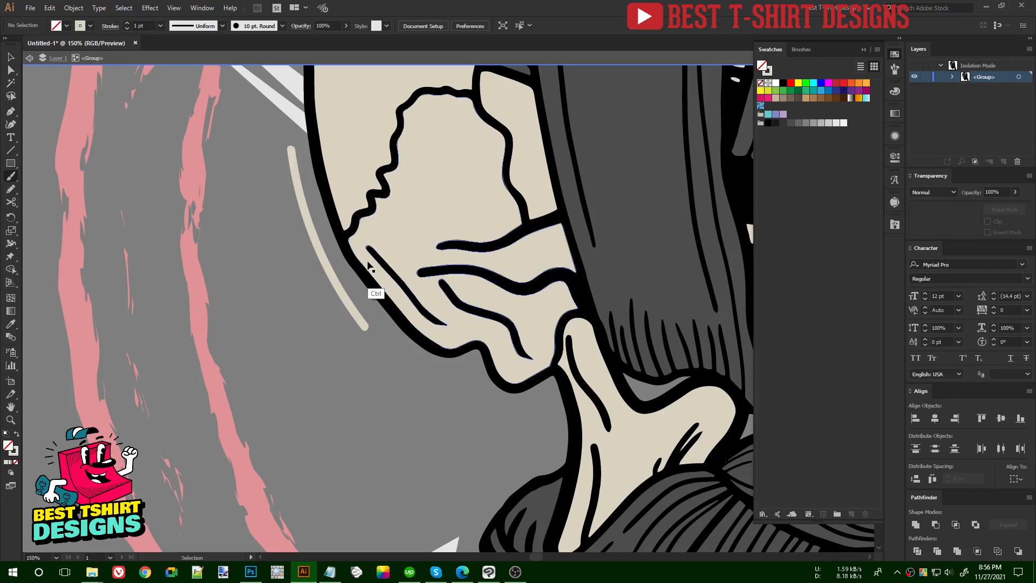
pyautogui.hotkey('ctrl', 'z')
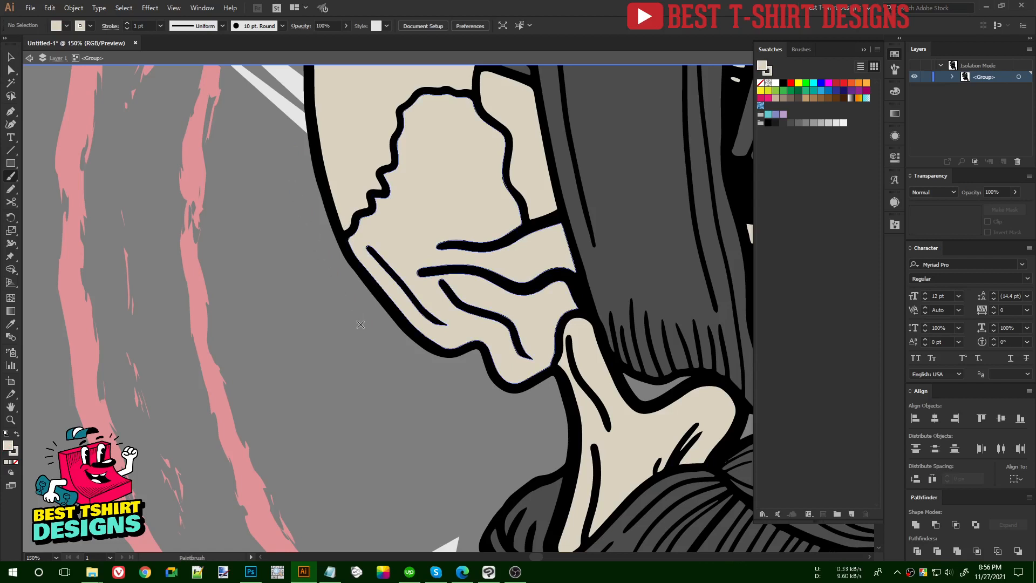
pyautogui.moveTo(285, 142); pyautogui.dragTo(467, 413)
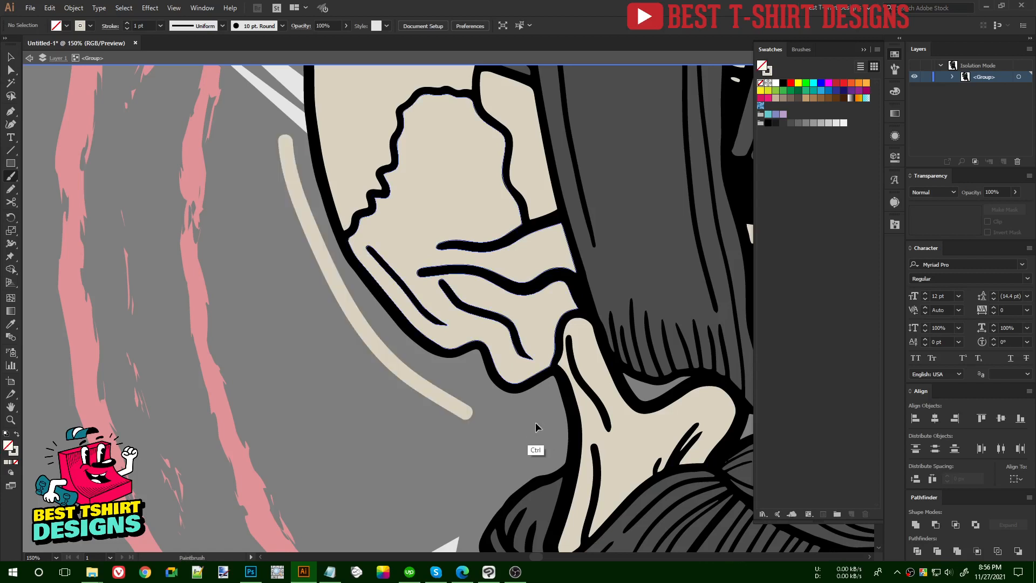
pyautogui.hotkey('ctrl', 'z')
# Step: Check the 10 pt. Round brush's calligraphic options and test a short stroke beside the skull, then undo it
pyautogui.click(257, 26)
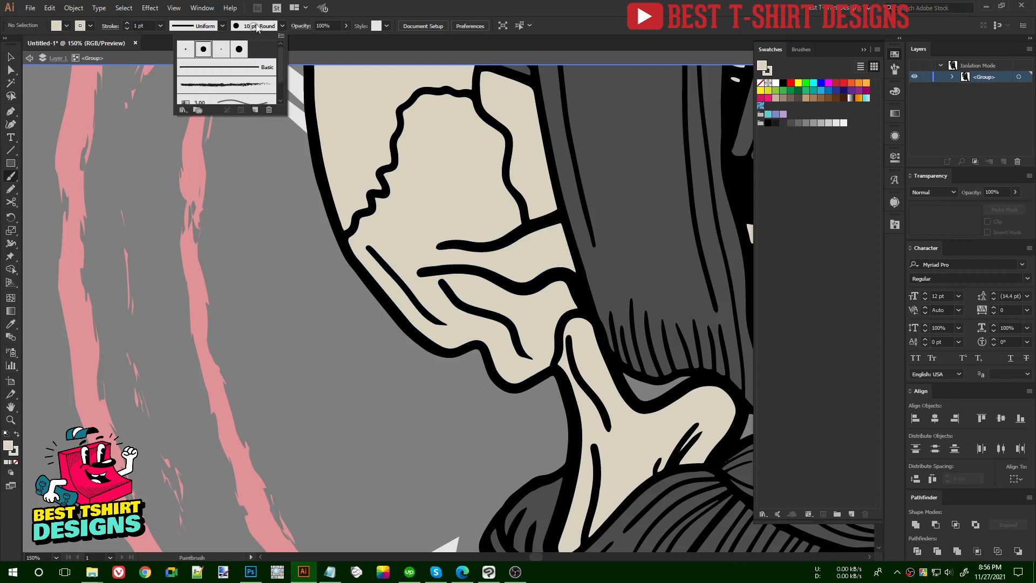
pyautogui.doubleClick(203, 50)
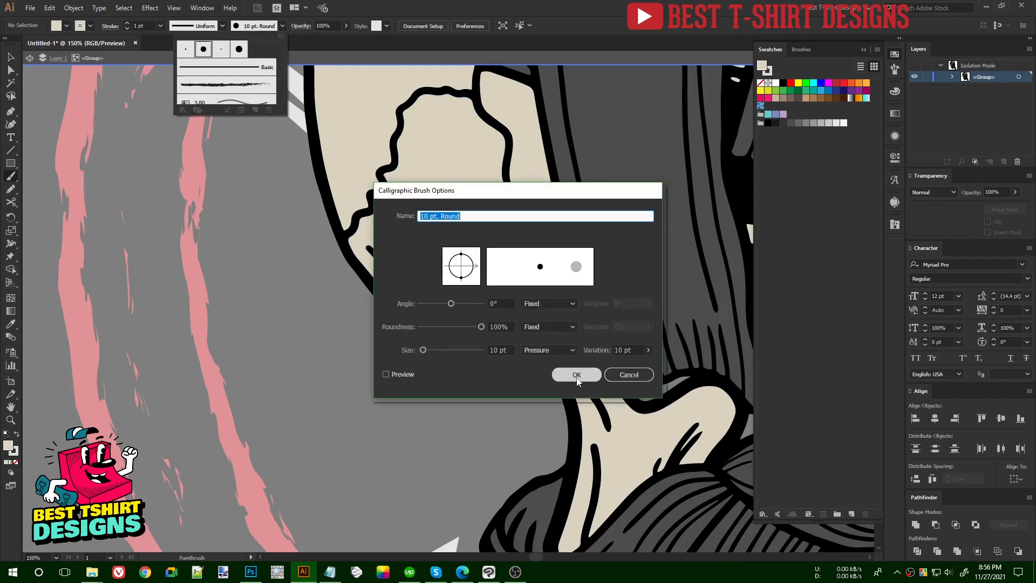
pyautogui.click(576, 377)
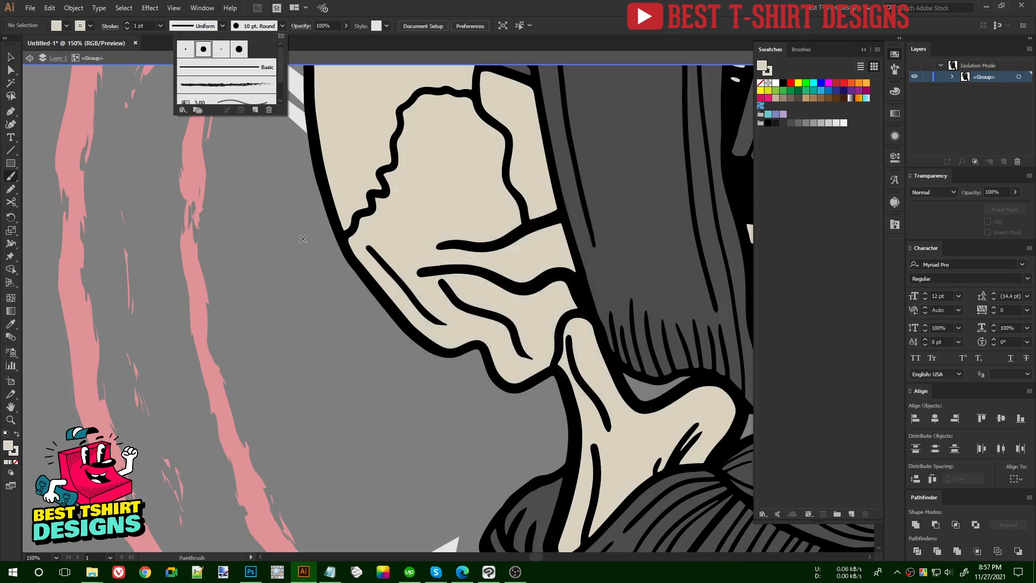
pyautogui.click(289, 178)
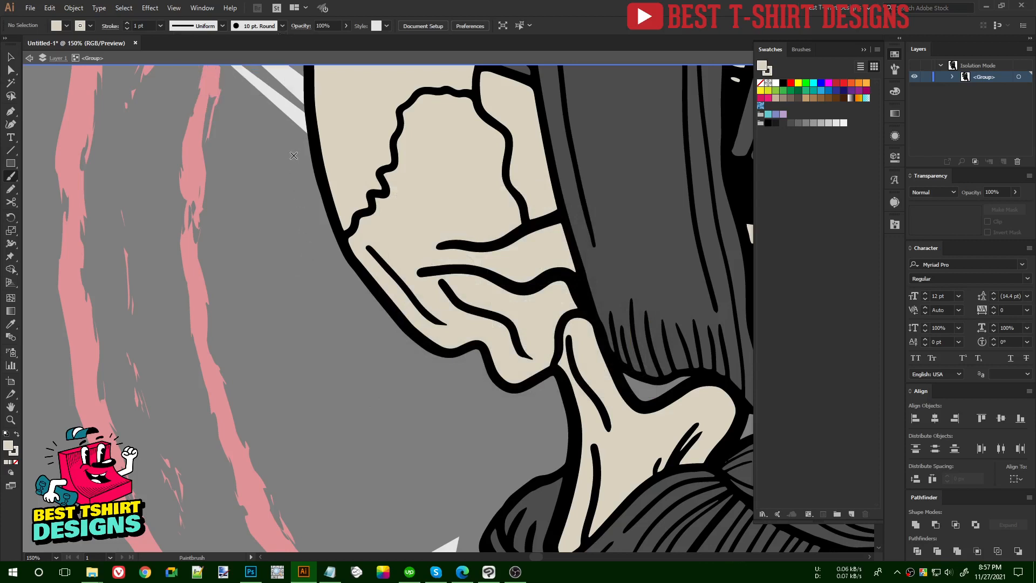
pyautogui.moveTo(302, 204); pyautogui.dragTo(336, 276)
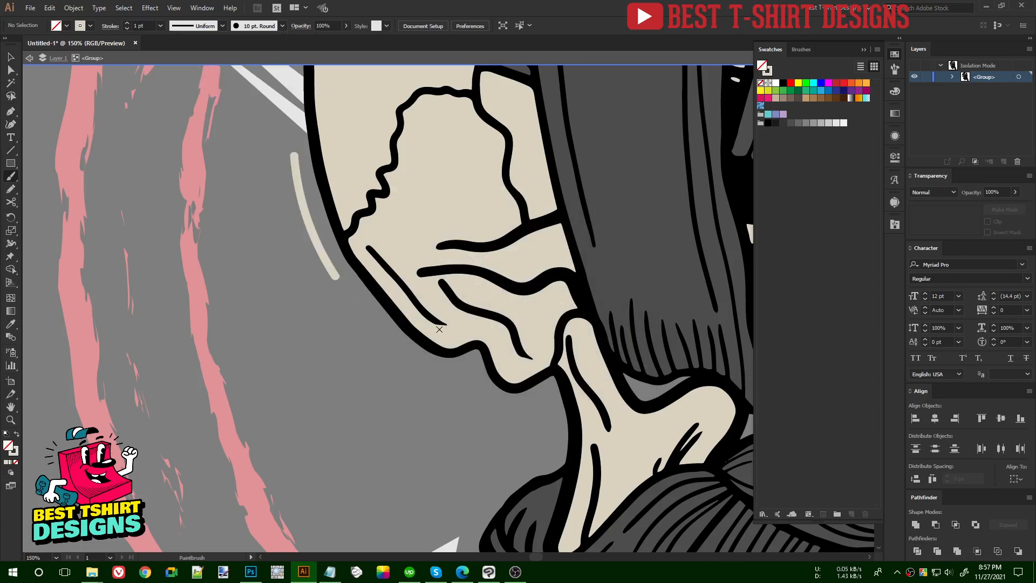
pyautogui.hotkey('ctrl', 'z')
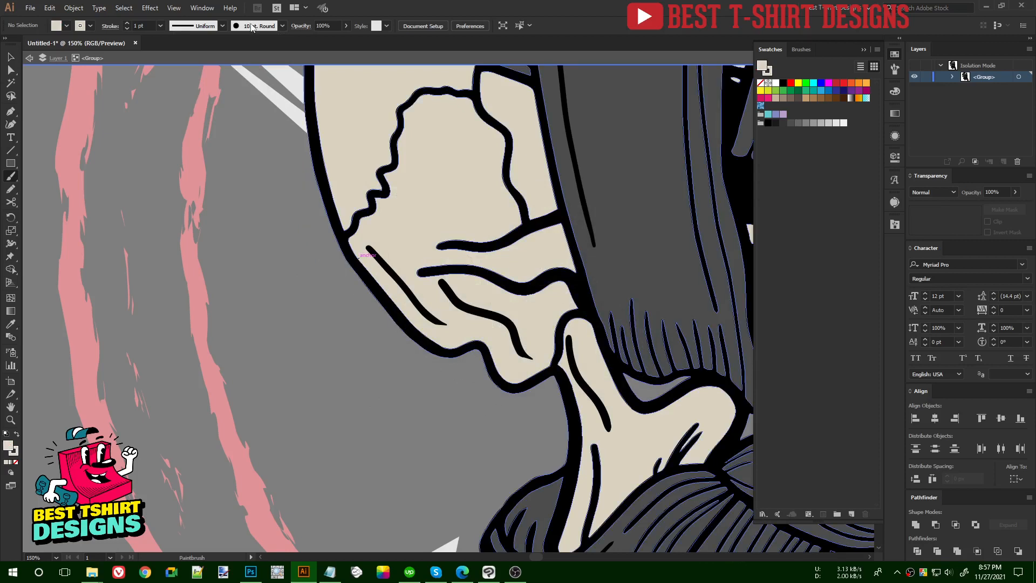
# Step: Try the 10 pt. Round brush with its size controlled by Pressure, undoing the test stroke along the skull's back
pyautogui.click(206, 26)
pyautogui.click(223, 25)
pyautogui.click(268, 27)
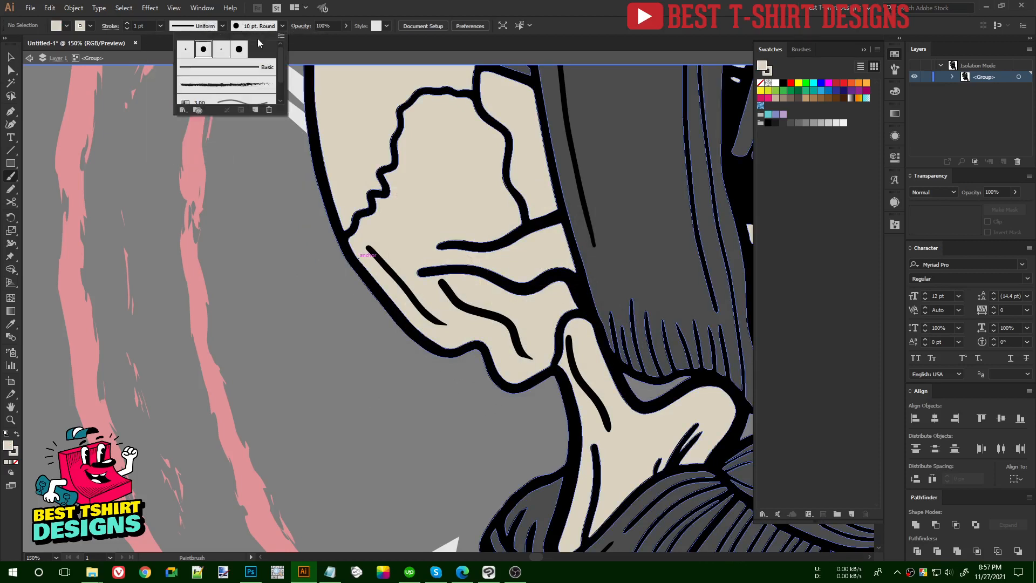
pyautogui.doubleClick(203, 49)
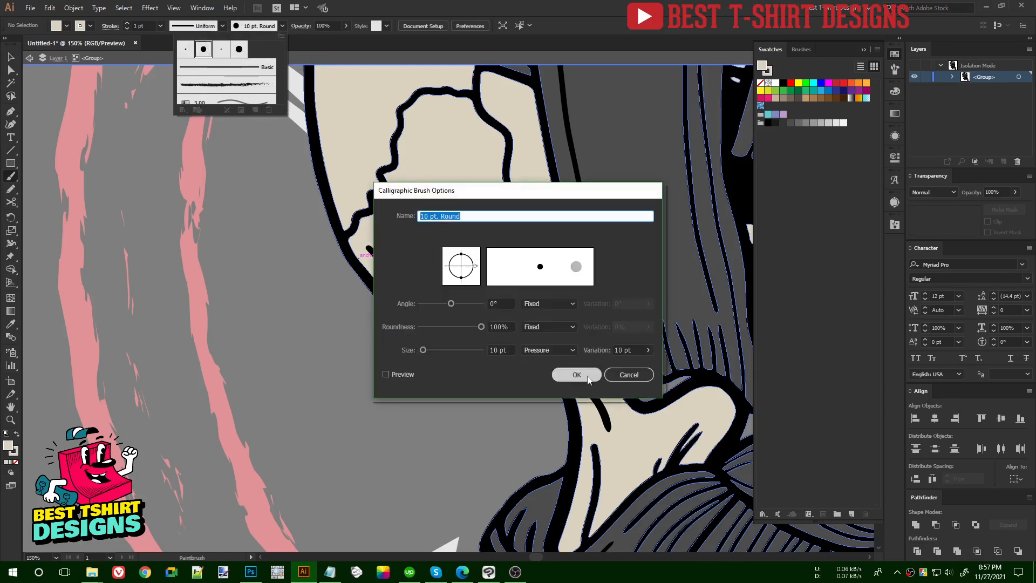
pyautogui.click(540, 350)
pyautogui.click(547, 386)
pyautogui.click(571, 376)
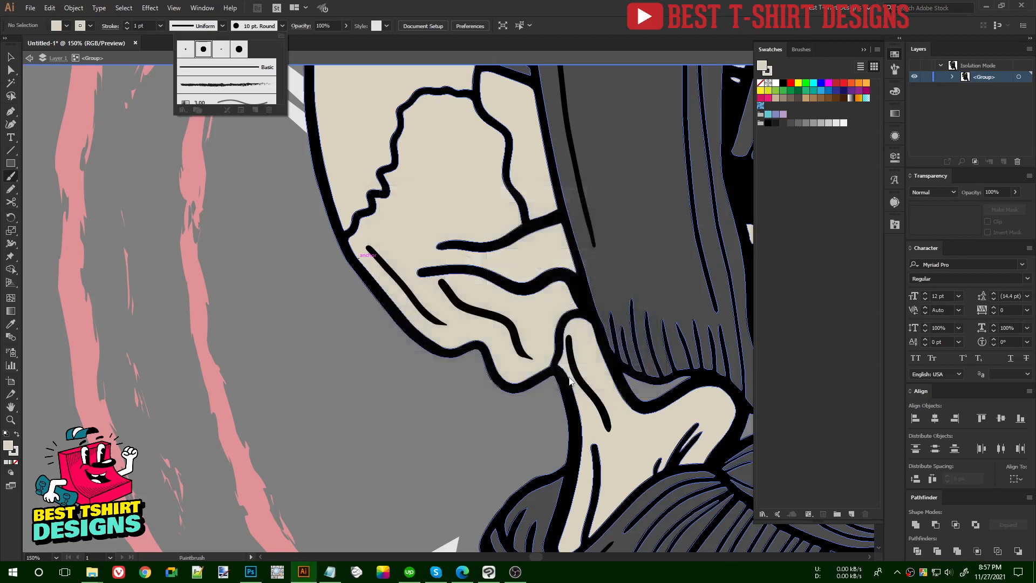
pyautogui.click(295, 200)
pyautogui.moveTo(297, 173)
pyautogui.mouseDown()
pyautogui.moveTo(328, 261)
pyautogui.moveTo(369, 324)
pyautogui.mouseUp()
pyautogui.hotkey('ctrl', 'z')
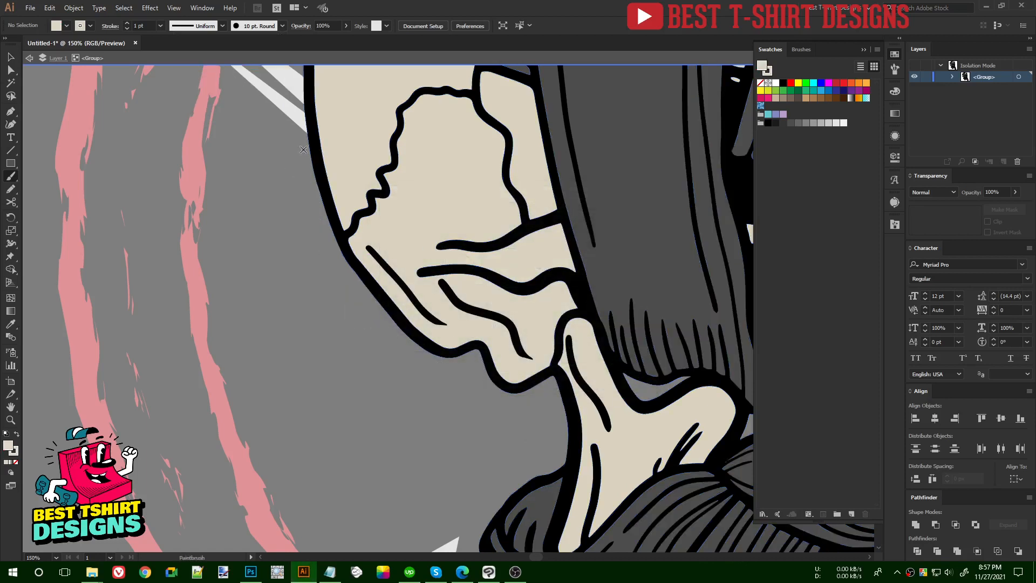
# Step: Create a new 9 pt calligraphic brush with size controlled by Pressure and a 9 pt variation
pyautogui.click(253, 28)
pyautogui.click(256, 110)
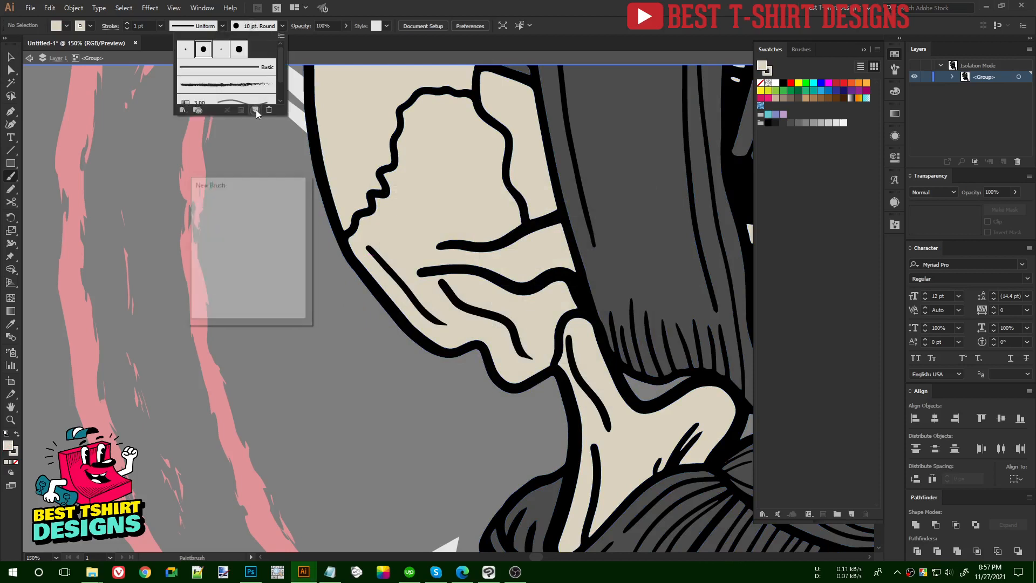
pyautogui.click(218, 296)
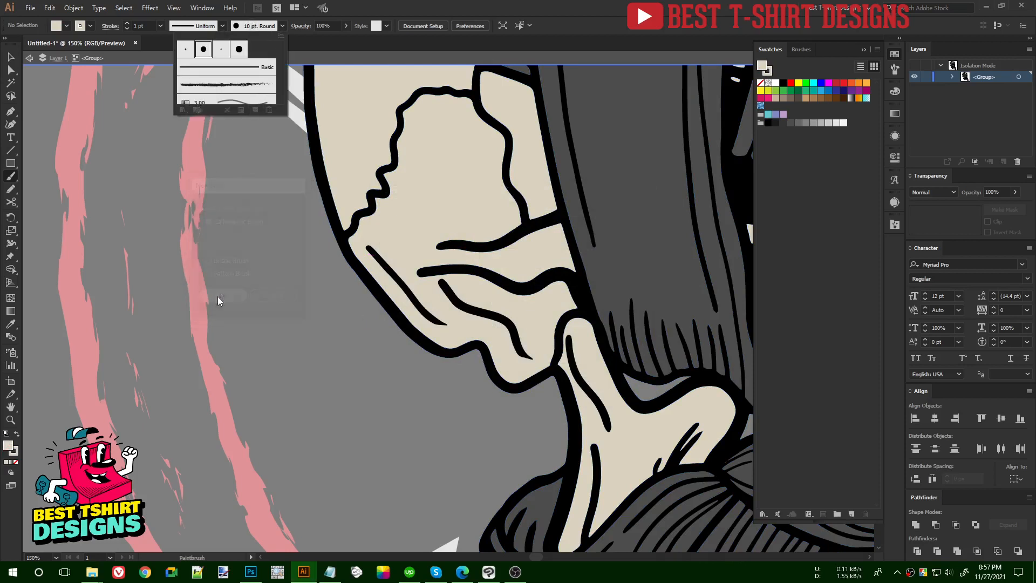
pyautogui.click(547, 349)
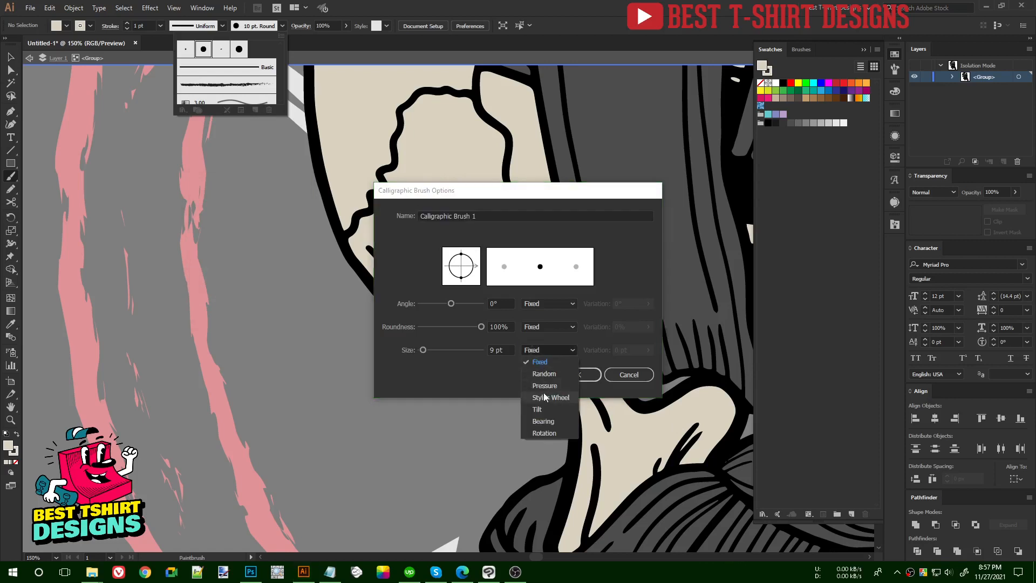
pyautogui.click(547, 397)
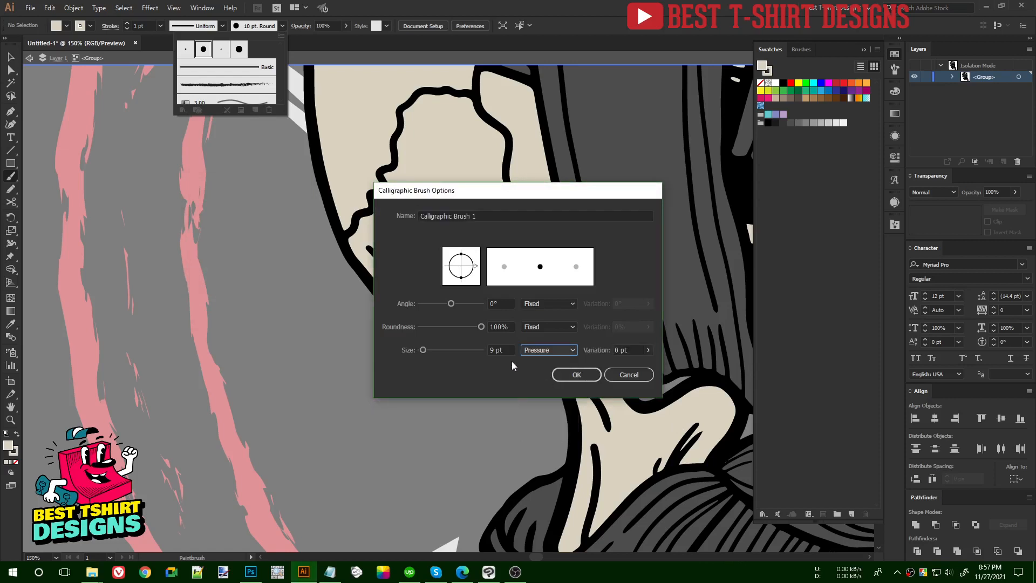
pyautogui.doubleClick(618, 350)
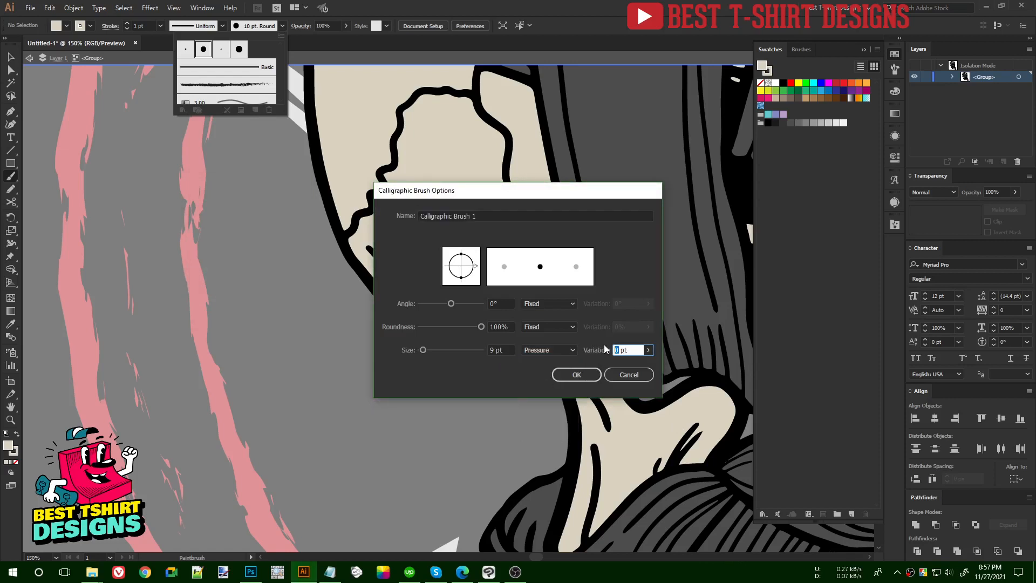
pyautogui.write('9')
pyautogui.click(582, 375)
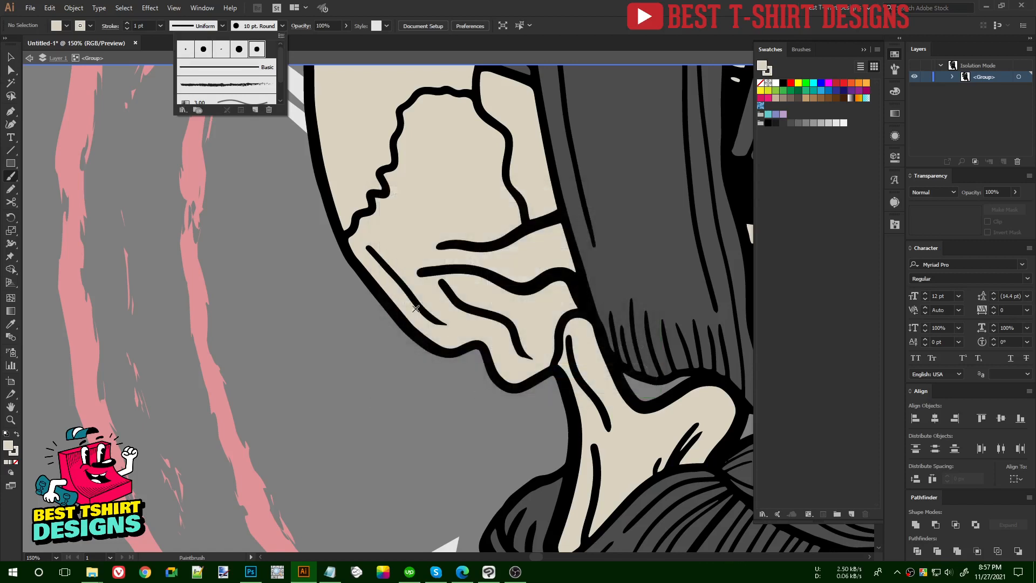
# Step: Test the new 9 pt calligraphic brush with a short stroke outside the skull's back edge and undo it
pyautogui.click(293, 256)
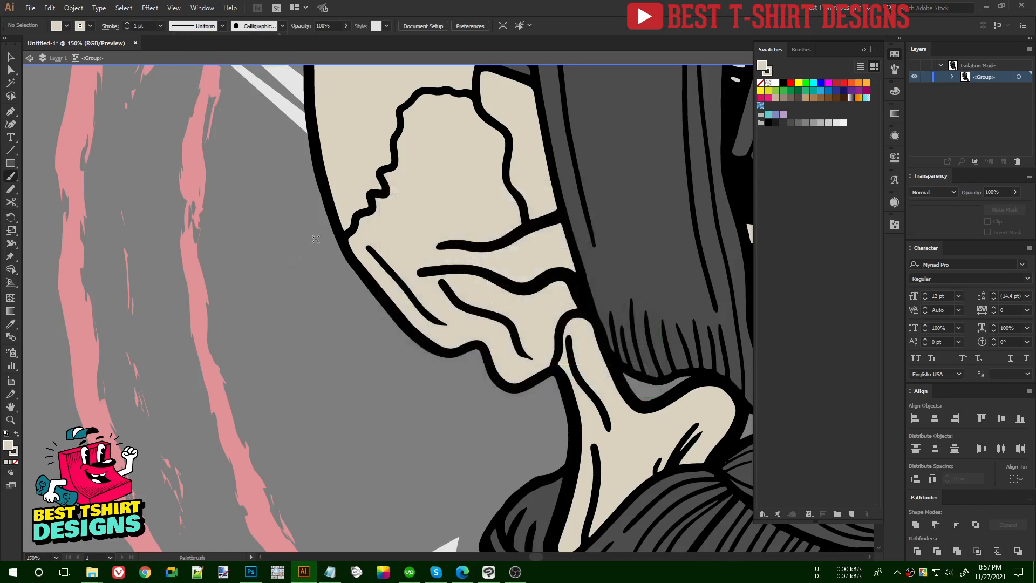
pyautogui.moveTo(298, 193); pyautogui.dragTo(357, 311)
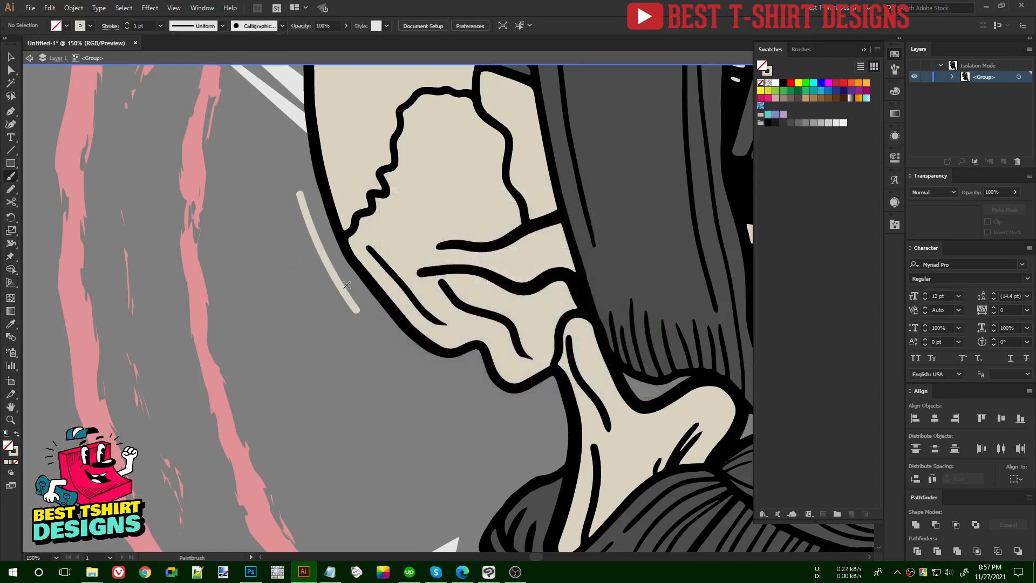
pyautogui.hotkey('ctrl', 'z')
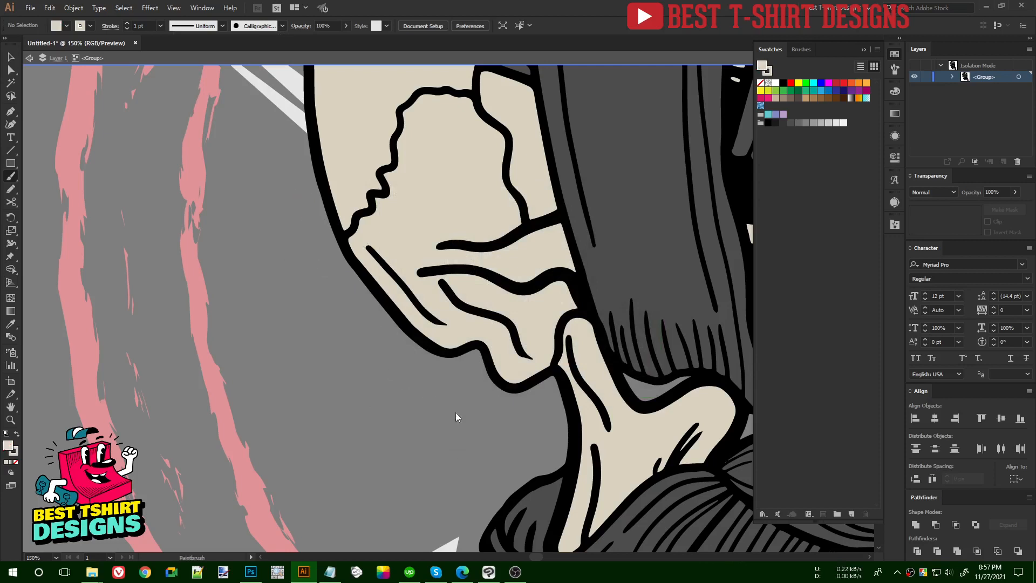
# Step: Paint a long bone-colored outline stroke following the outside of the skull's lower back edge, redoing the first attempt
pyautogui.moveTo(507, 389); pyautogui.dragTo(482, 339)
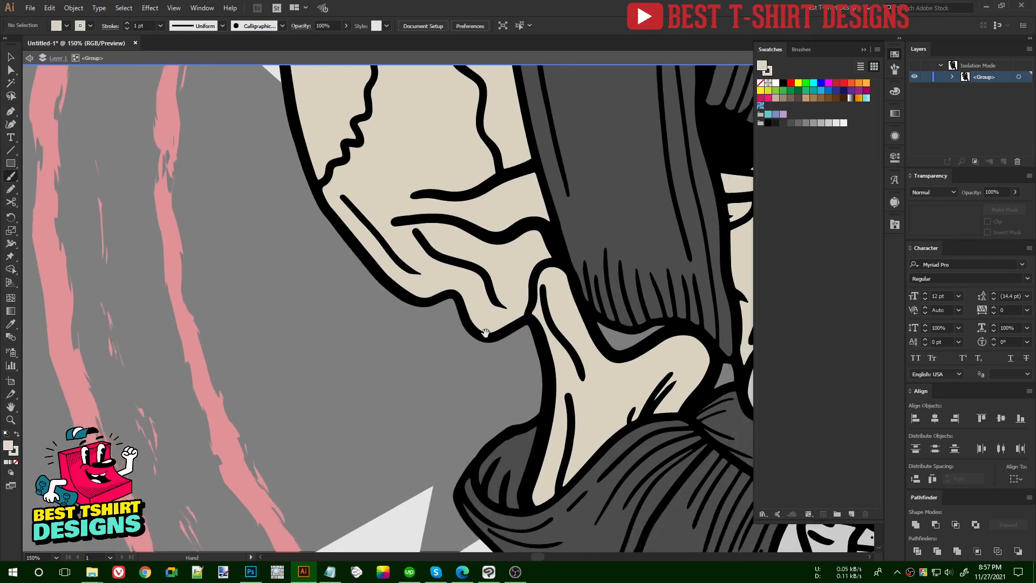
pyautogui.moveTo(533, 364); pyautogui.dragTo(536, 366)
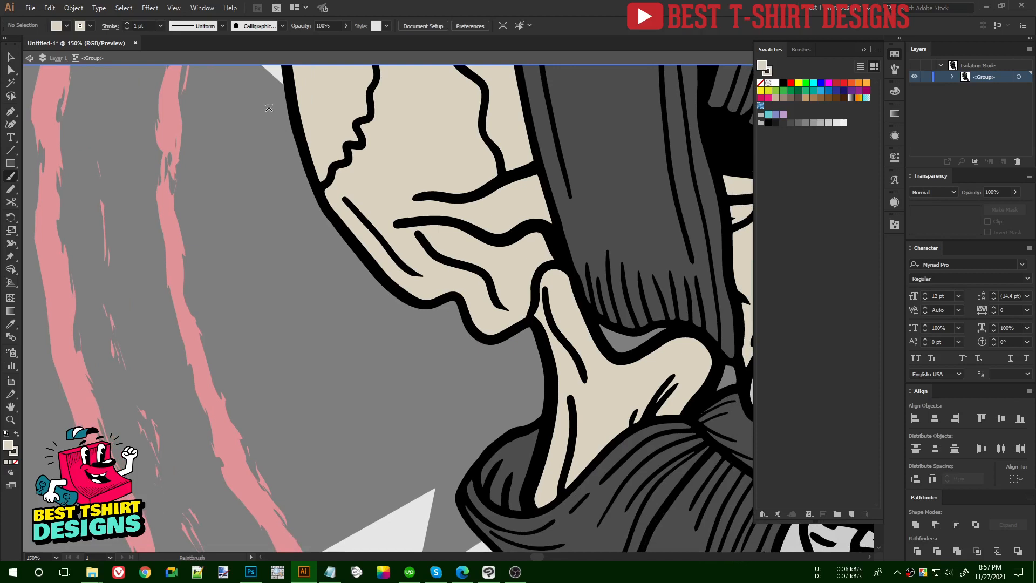
pyautogui.moveTo(267, 107); pyautogui.dragTo(395, 334)
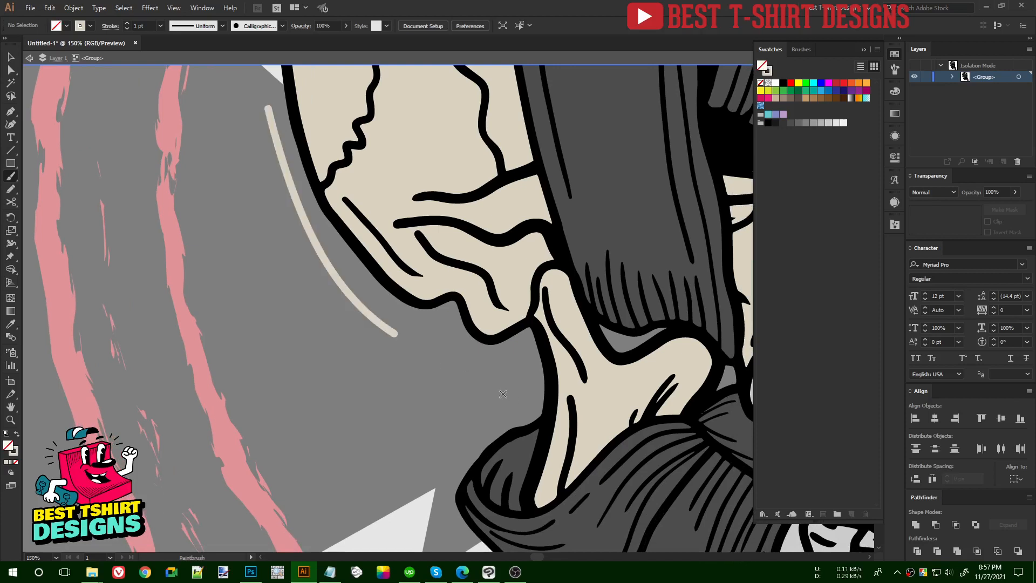
pyautogui.hotkey('ctrl', 'z')
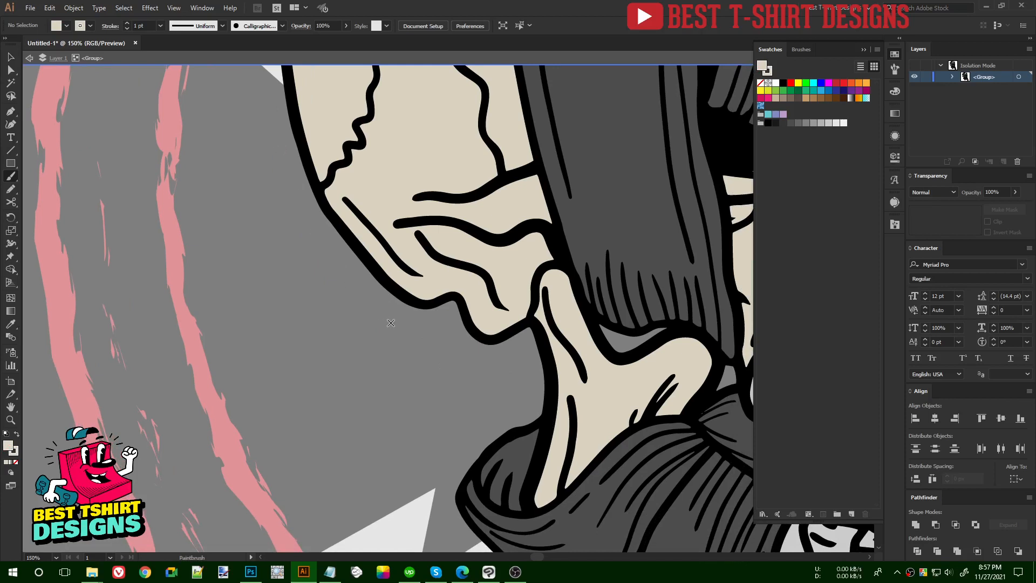
pyautogui.hotkey('ctrl', 'shift', 'z')
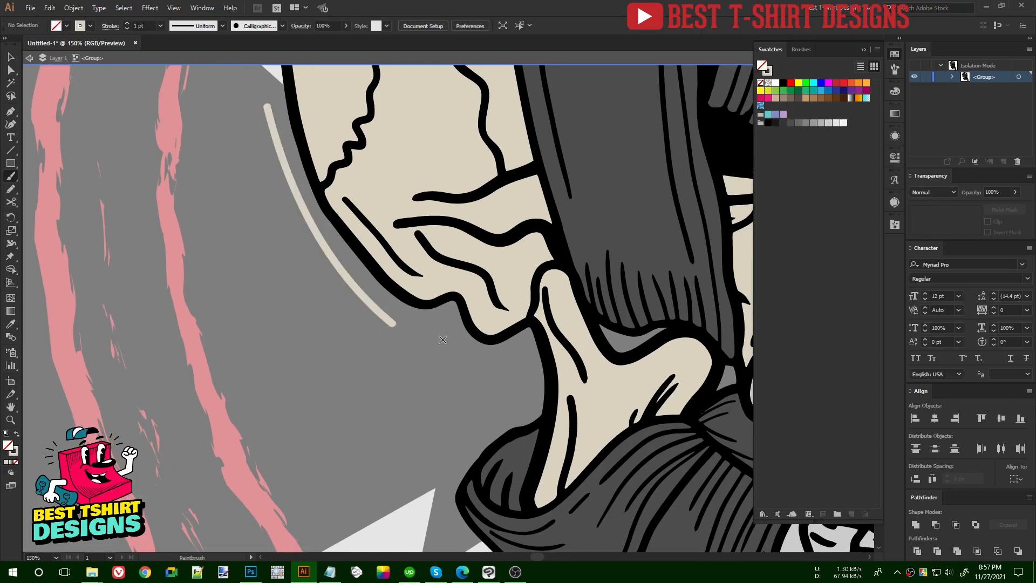
# Step: Paint short bone-colored outline strokes below the skull's back base and above the belt fold, redoing the first attempt
pyautogui.moveTo(441, 338); pyautogui.dragTo(531, 405)
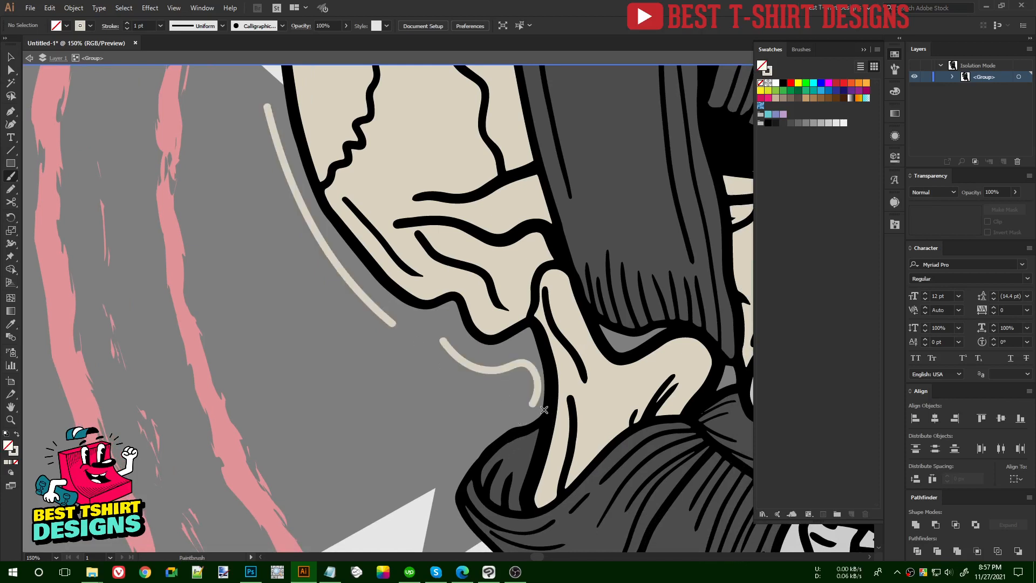
pyautogui.hotkey('ctrl', 'z')
pyautogui.moveTo(448, 347); pyautogui.dragTo(522, 356)
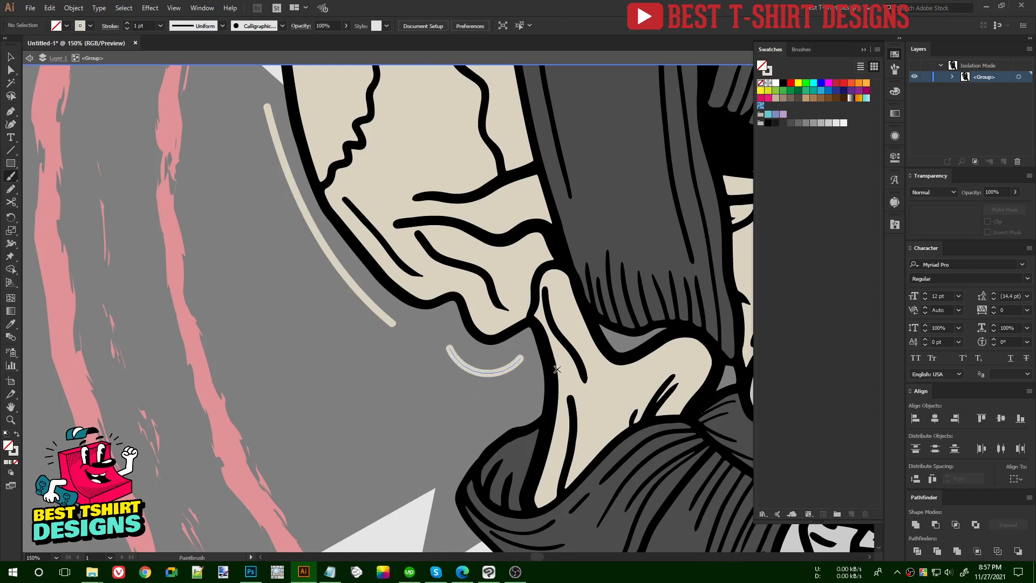
pyautogui.moveTo(451, 469); pyautogui.dragTo(531, 402)
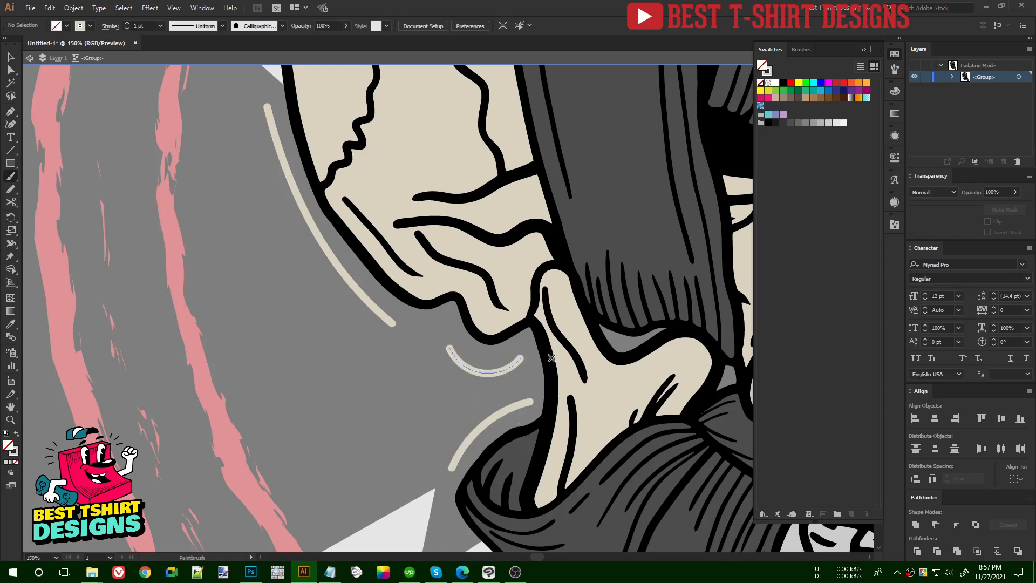
# Step: Paint two bone-colored outline strokes outside the face, one below the cheekbone and one along the belt behind the teeth, redoing the first attempt
pyautogui.moveTo(628, 349); pyautogui.dragTo(584, 402)
pyautogui.moveTo(721, 408); pyautogui.dragTo(482, 367)
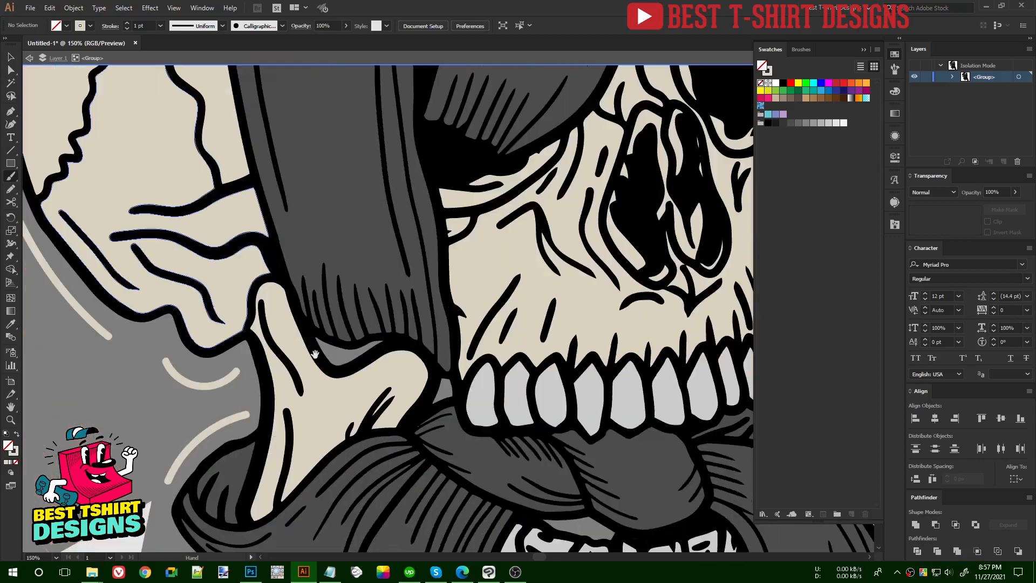
pyautogui.moveTo(577, 362); pyautogui.dragTo(356, 339)
pyautogui.moveTo(558, 345); pyautogui.dragTo(512, 356)
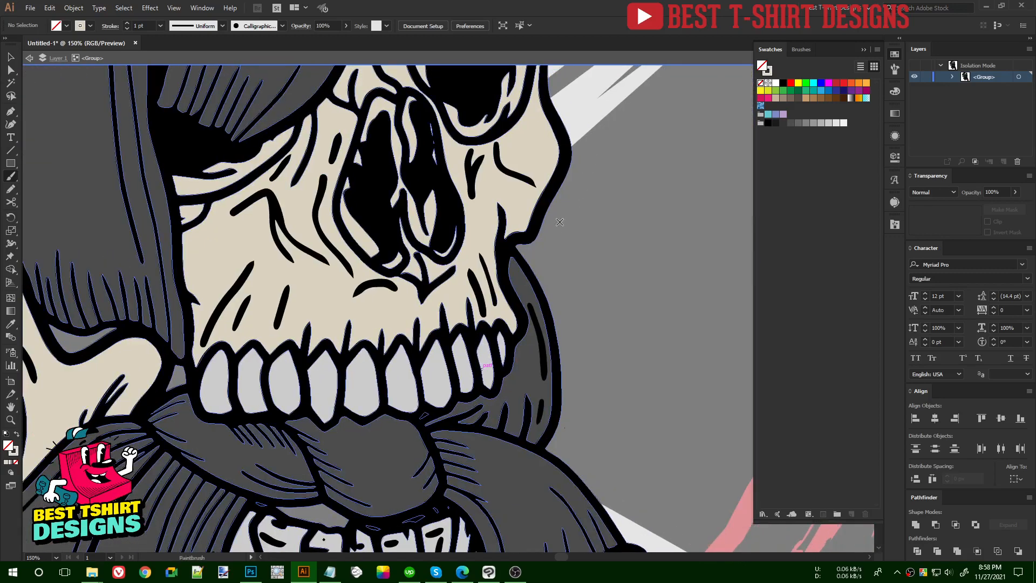
pyautogui.moveTo(595, 147)
pyautogui.mouseDown()
pyautogui.moveTo(556, 249)
pyautogui.moveTo(572, 428)
pyautogui.mouseUp()
pyautogui.hotkey('ctrl', 'z')
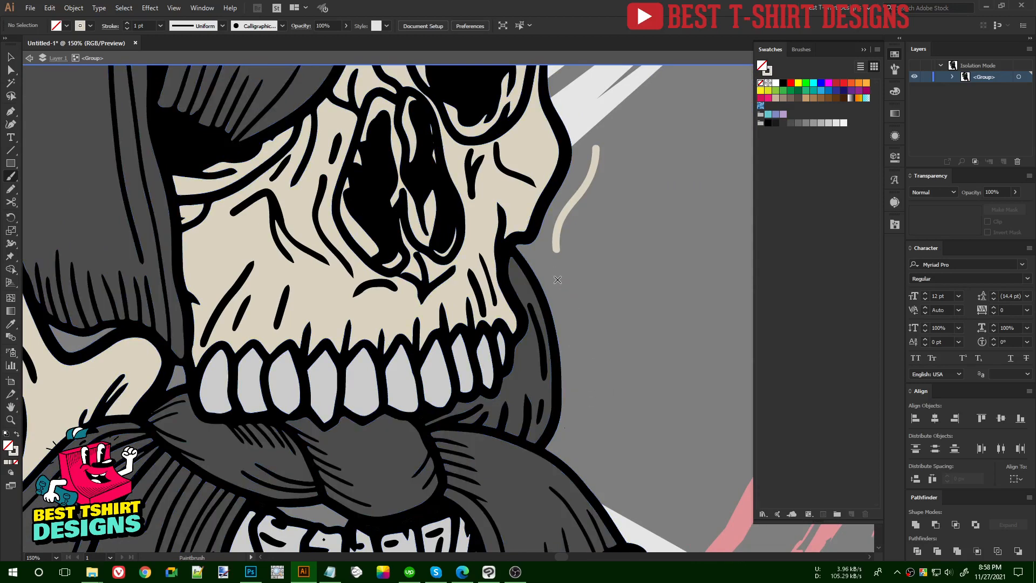
pyautogui.moveTo(557, 281); pyautogui.dragTo(578, 438)
# Step: Check the outline strokes around the whole skull and exit the skull group's isolation mode
pyautogui.press('space')
pyautogui.moveTo(639, 417); pyautogui.dragTo(559, 227)
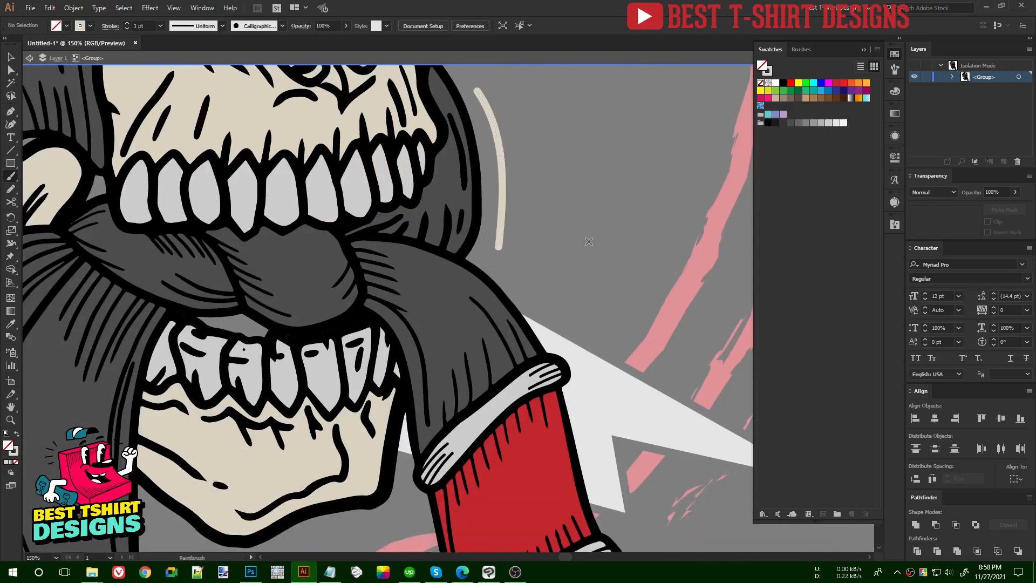
pyautogui.hotkey('ctrl', '-')
pyautogui.hotkey('ctrl', '-')
pyautogui.scroll(4, 568, 294)
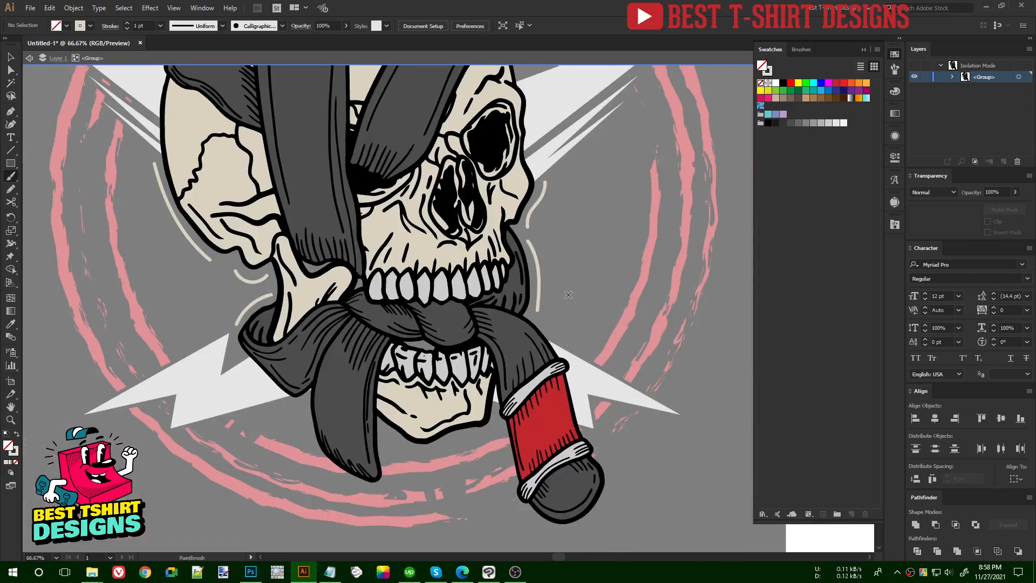
pyautogui.scroll(2, 568, 294)
pyautogui.scroll(-2, 568, 295)
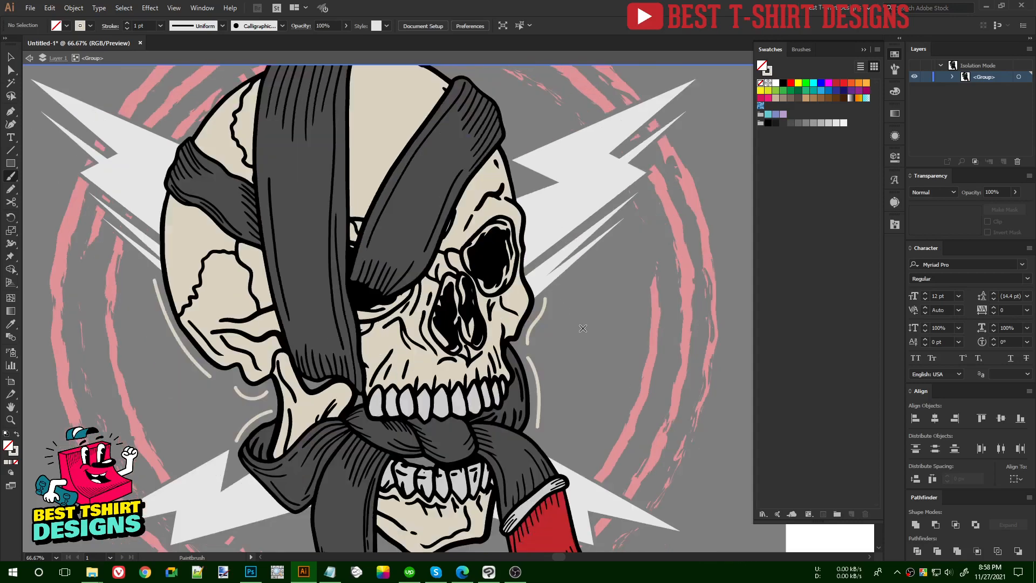
pyautogui.scroll(2, 583, 328)
pyautogui.scroll(-1, 546, 314)
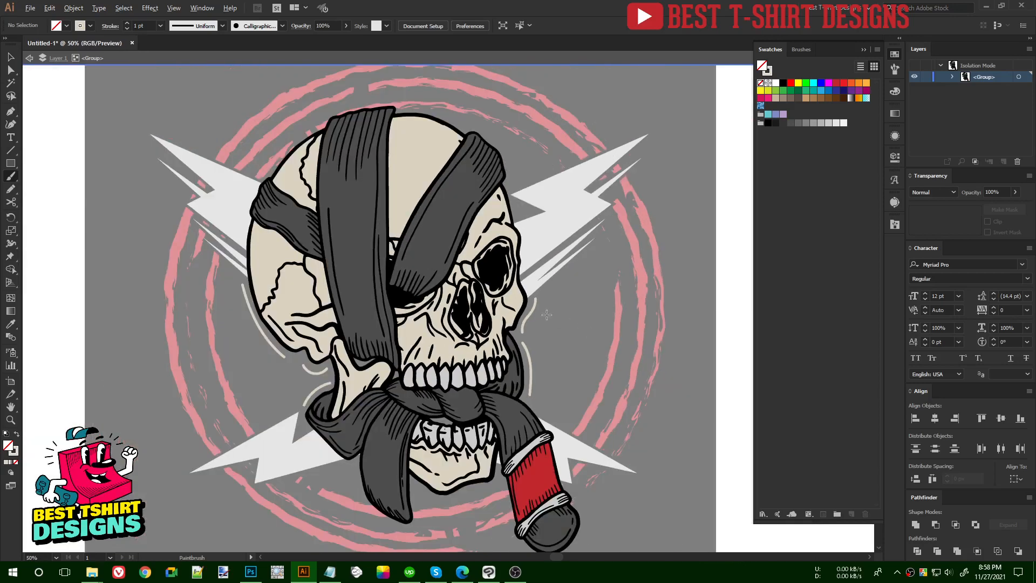
pyautogui.press('v')
pyautogui.doubleClick(575, 311)
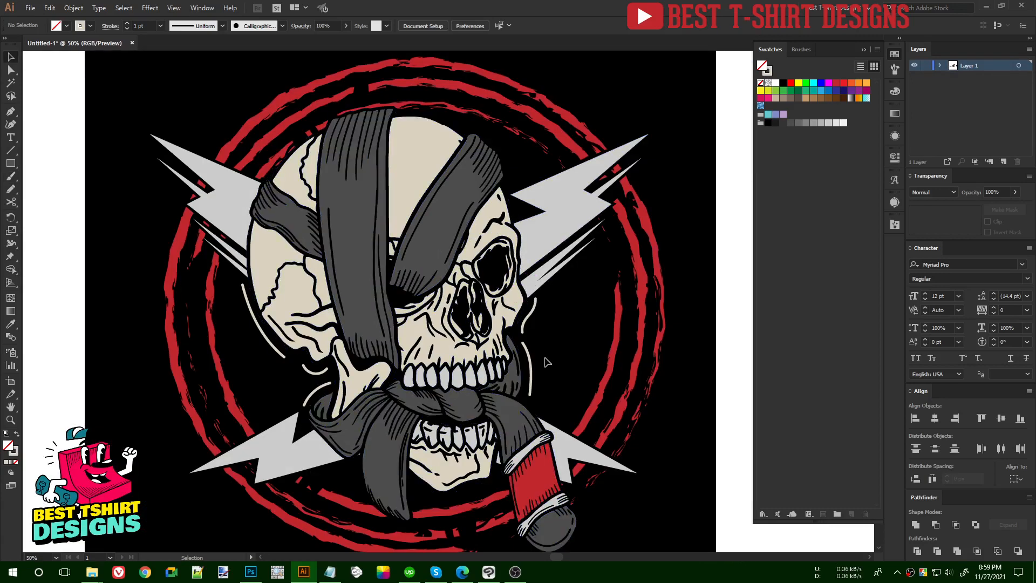
# Step: Recolor the lightning bolts with the bone color sampled from the skull's forehead
pyautogui.click(557, 232)
pyautogui.press('i')
pyautogui.click(425, 161)
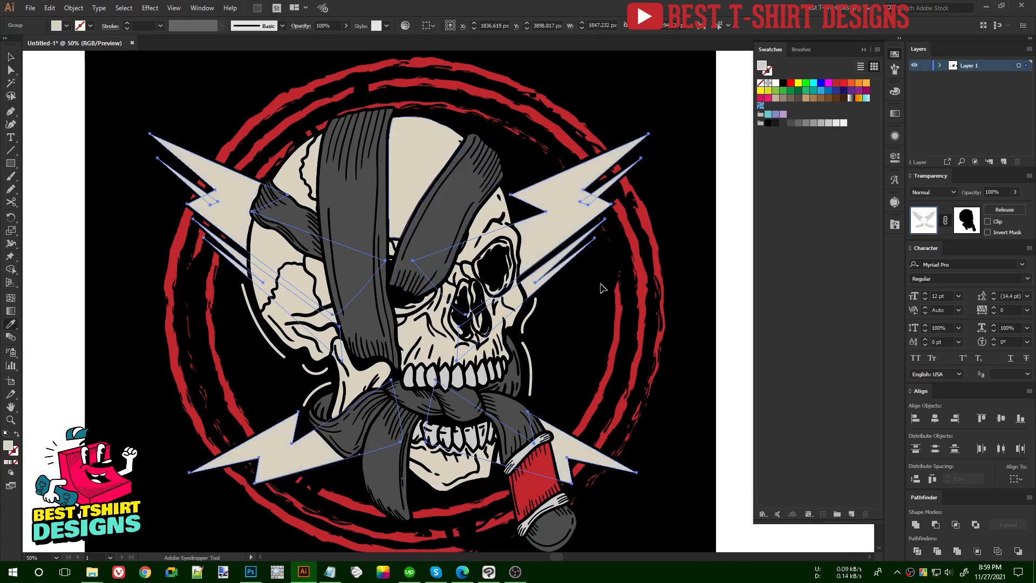
pyautogui.press('v')
pyautogui.click(670, 302)
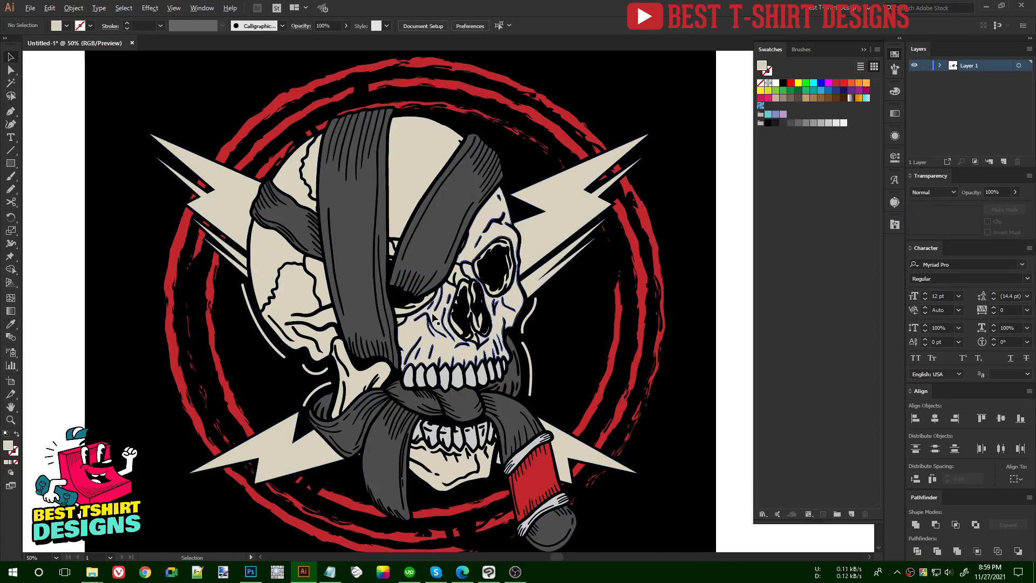
# Step: Inside the skull group, recolor all light gray teeth and belt-end bands with the skull's bone color, and exit isolation mode
pyautogui.scroll(-1, 434, 317)
pyautogui.scroll(1, 446, 316)
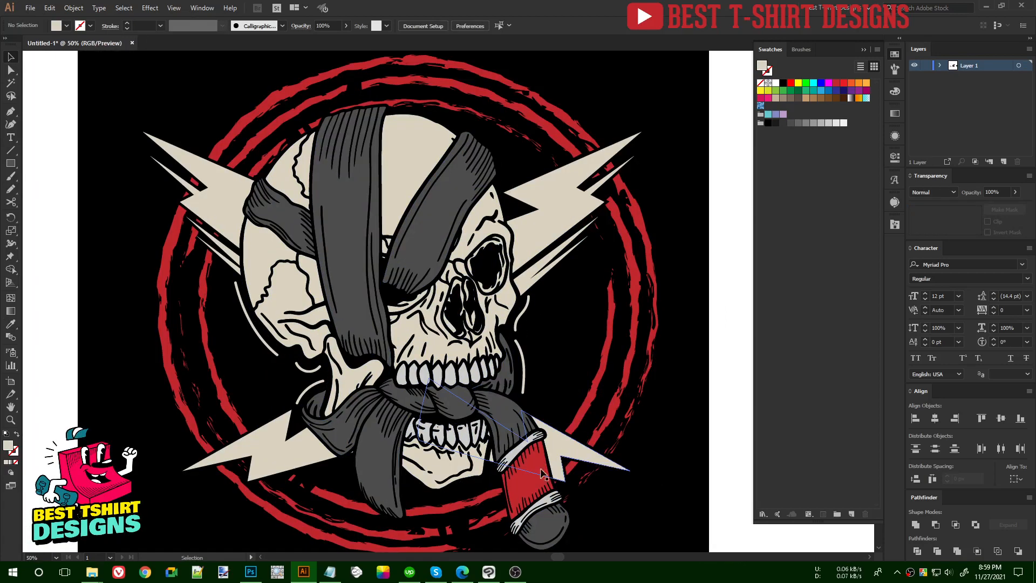
pyautogui.scroll(3, 474, 438)
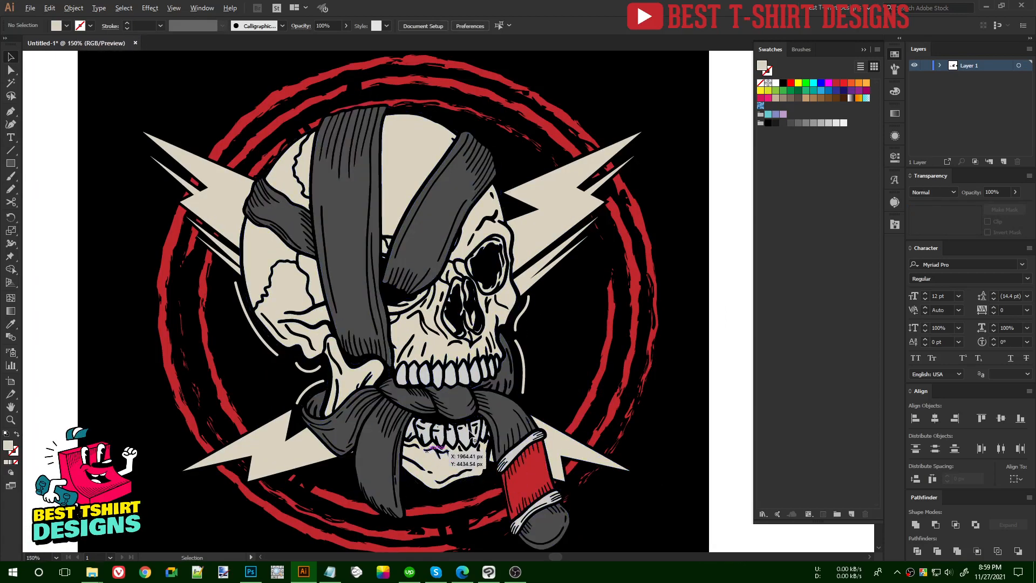
pyautogui.click(502, 409)
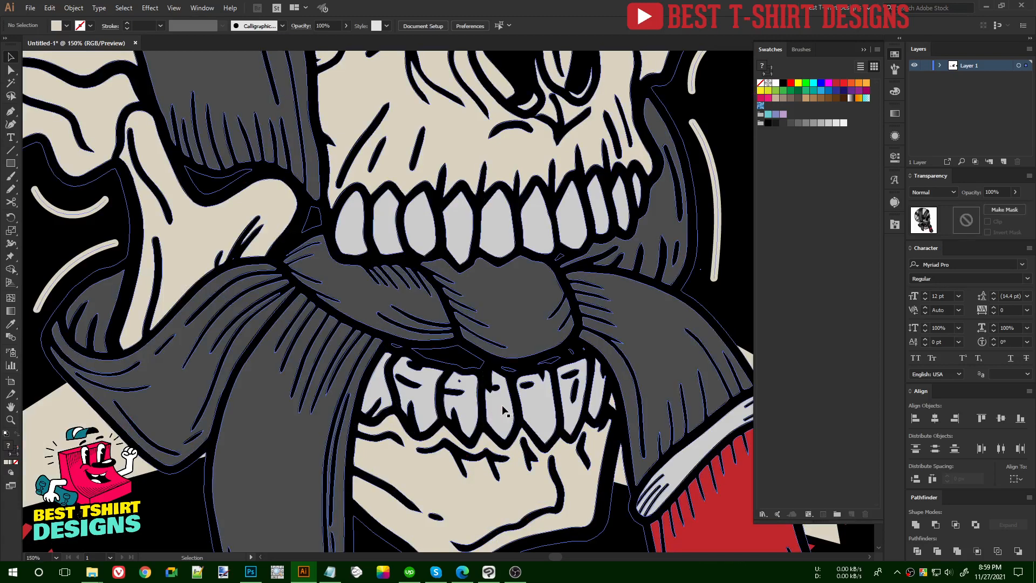
pyautogui.doubleClick(502, 408)
pyautogui.click(503, 407)
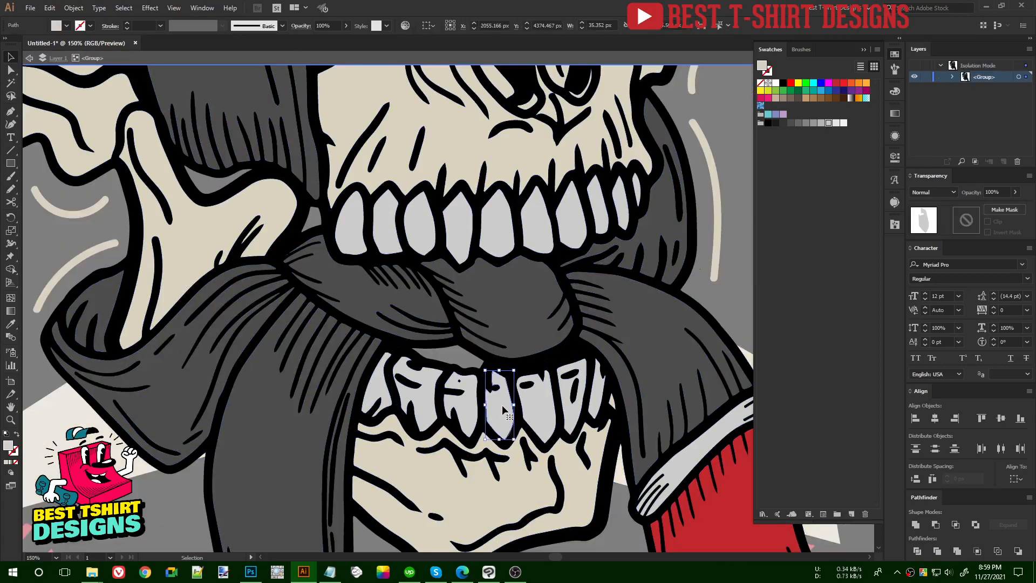
pyautogui.hotkey('ctrl', '6')
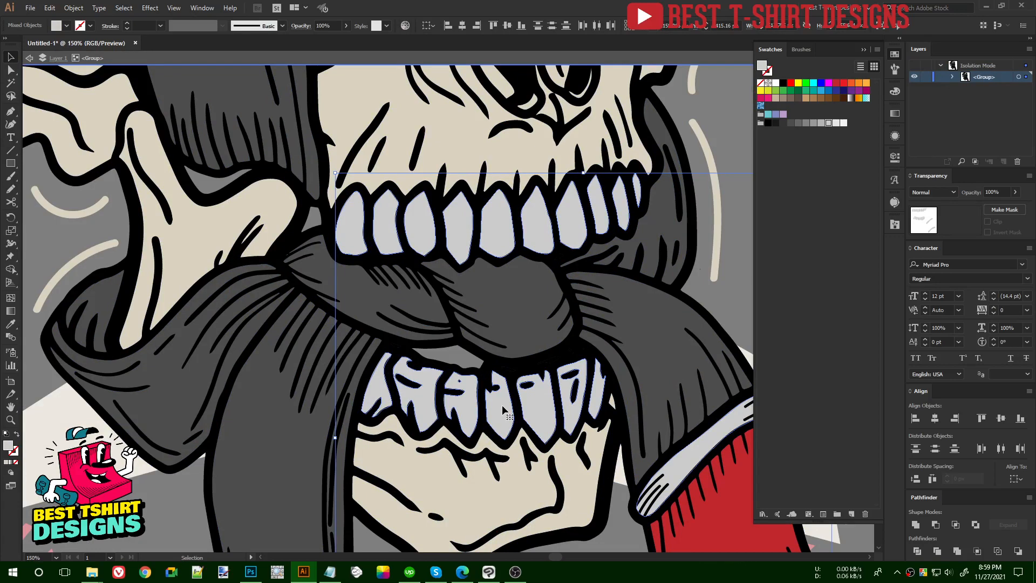
pyautogui.press('i')
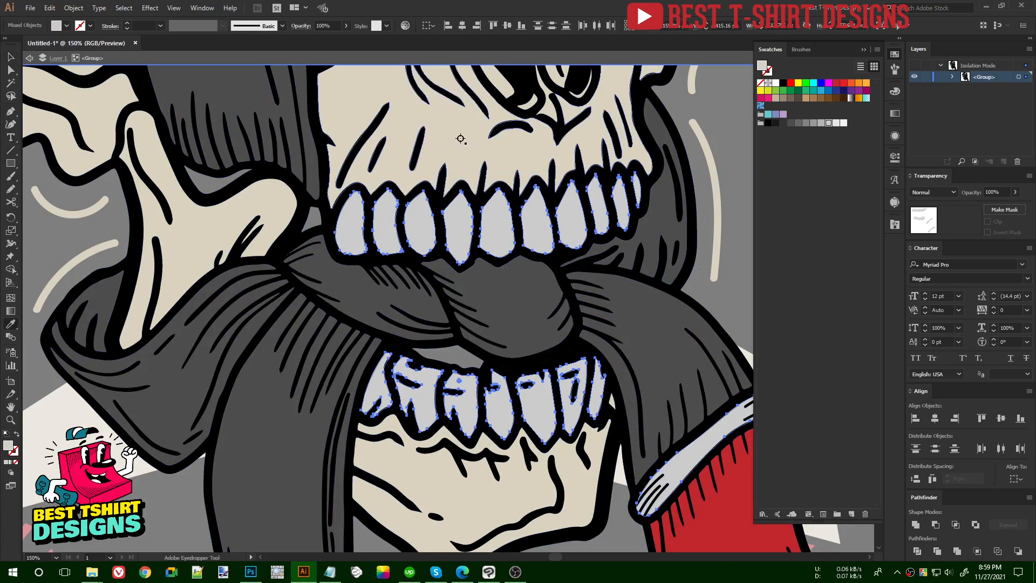
pyautogui.click(462, 134)
pyautogui.scroll(-3, 438, 291)
pyautogui.press('v')
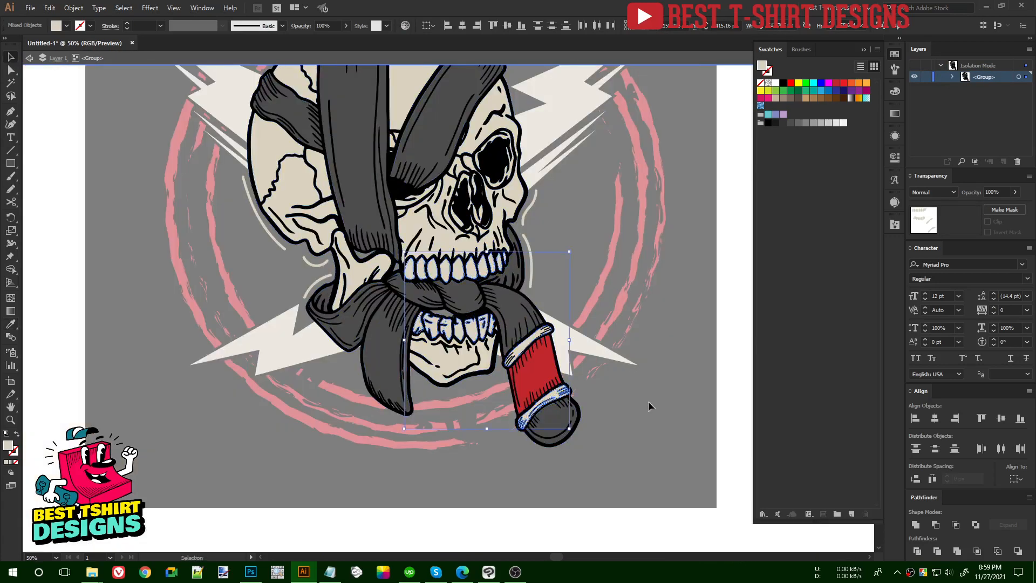
pyautogui.doubleClick(623, 397)
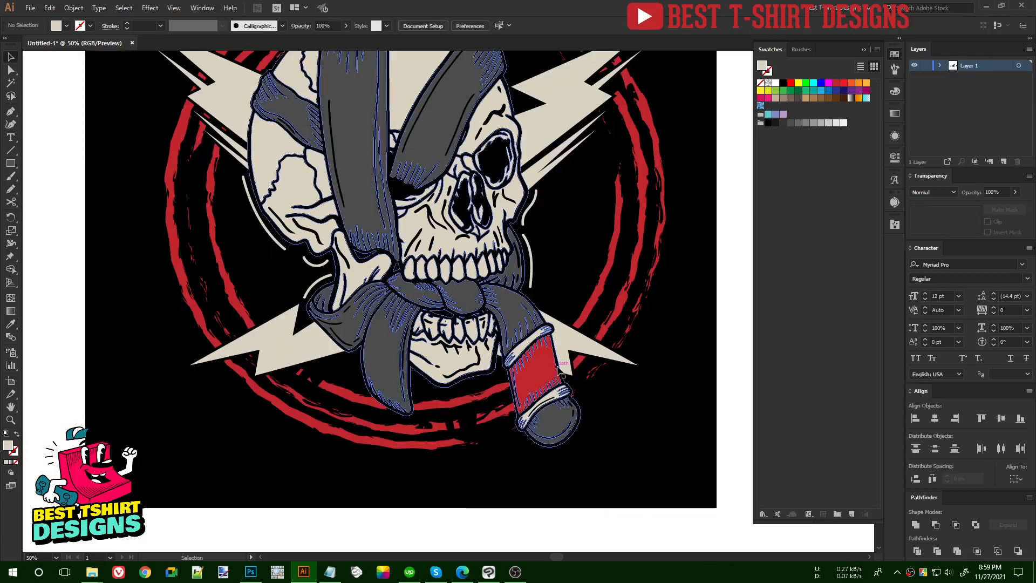
# Step: Review the whole recolored design and compare it with the brief and reference images
pyautogui.scroll(-1, 619, 342)
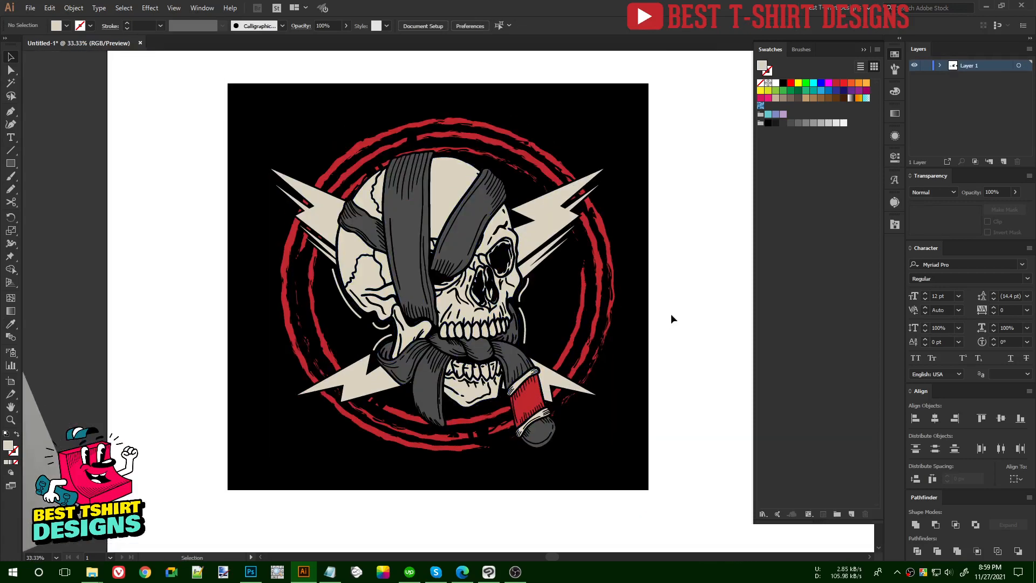
pyautogui.scroll(3, 671, 314)
pyautogui.moveTo(615, 323); pyautogui.dragTo(593, 318)
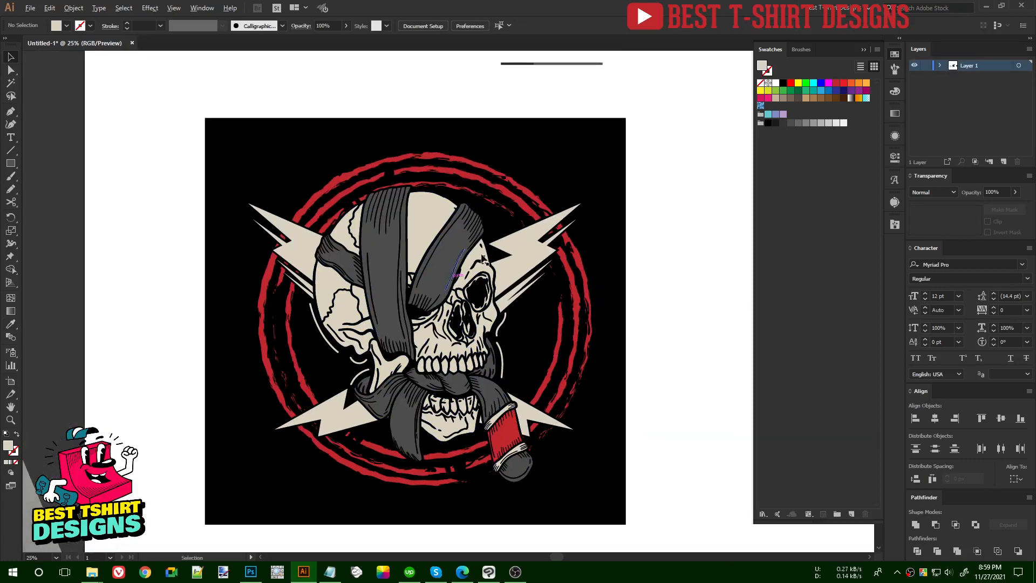
pyautogui.scroll(6, 530, 219)
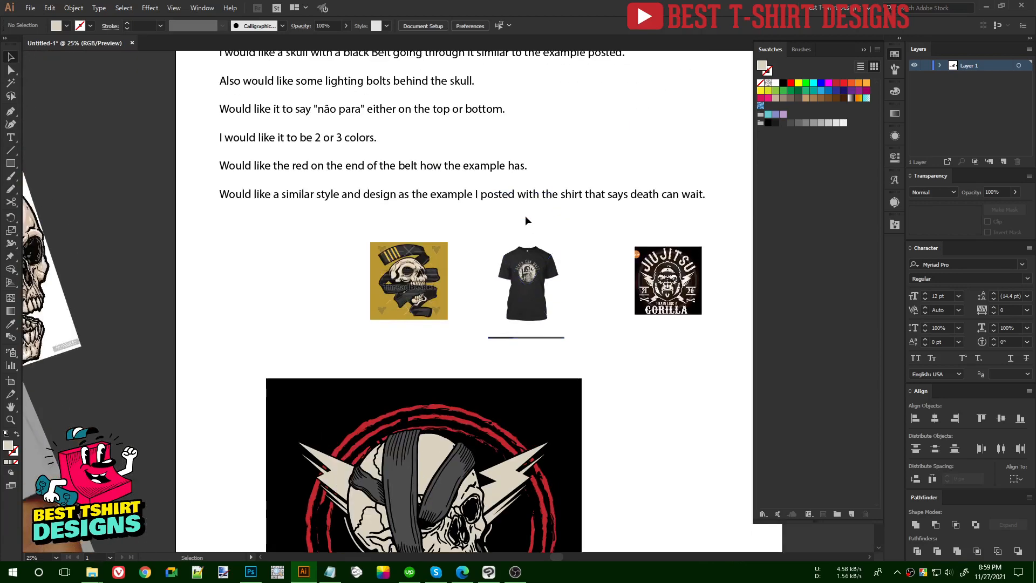
pyautogui.scroll(-4, 525, 217)
pyautogui.scroll(1, 515, 293)
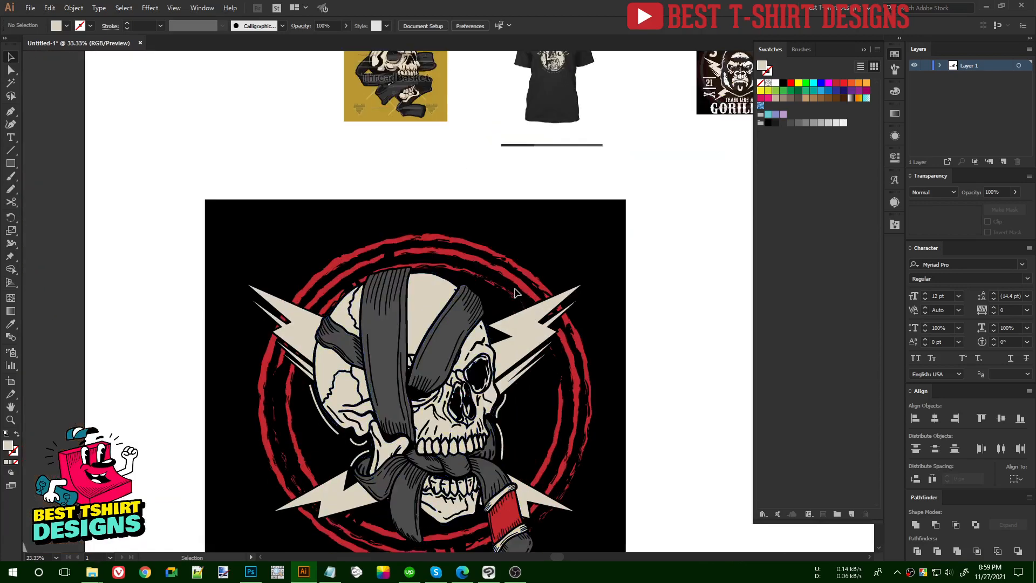
pyautogui.scroll(-1, 515, 293)
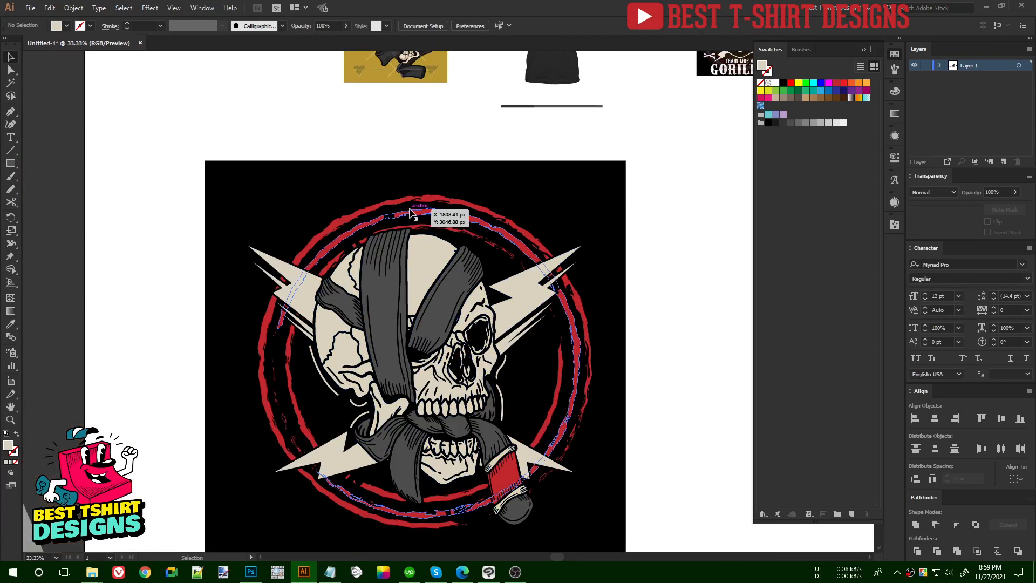
# Step: Isolate the red circle group and rotate its middle ring clockwise to shift where its worn gaps fall
pyautogui.click(569, 343)
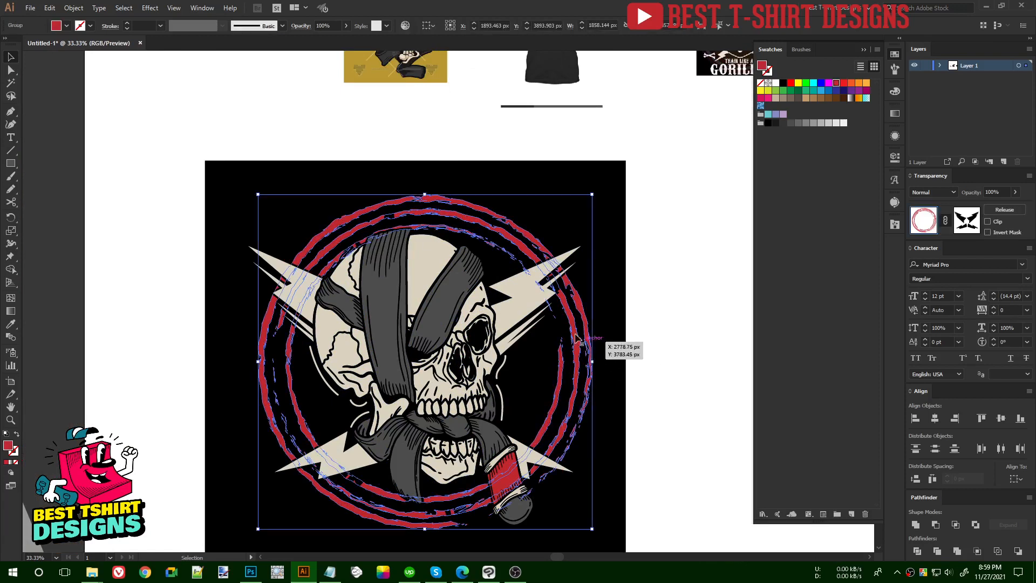
pyautogui.doubleClick(574, 334)
pyautogui.click(575, 336)
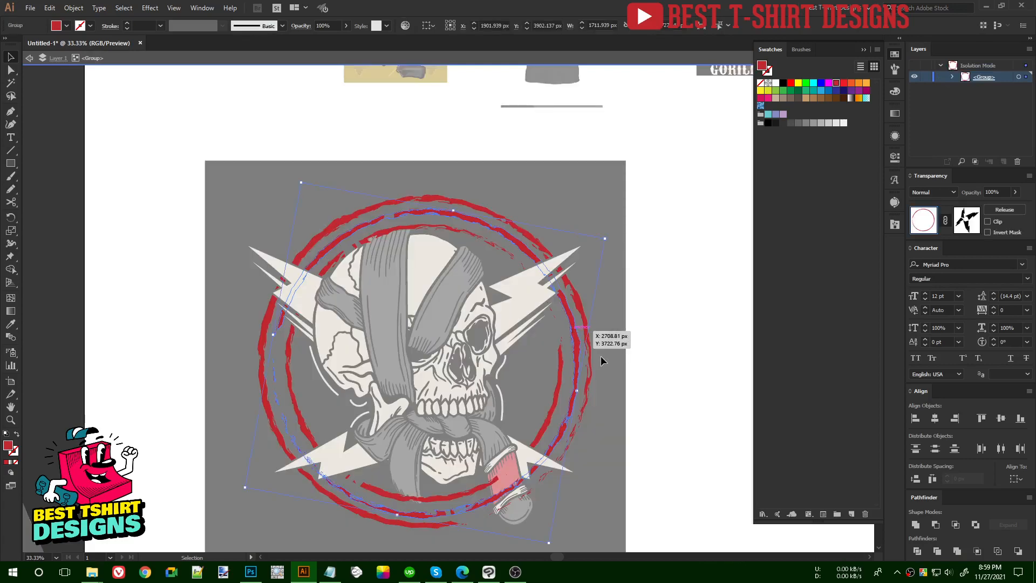
pyautogui.moveTo(582, 390); pyautogui.dragTo(443, 501)
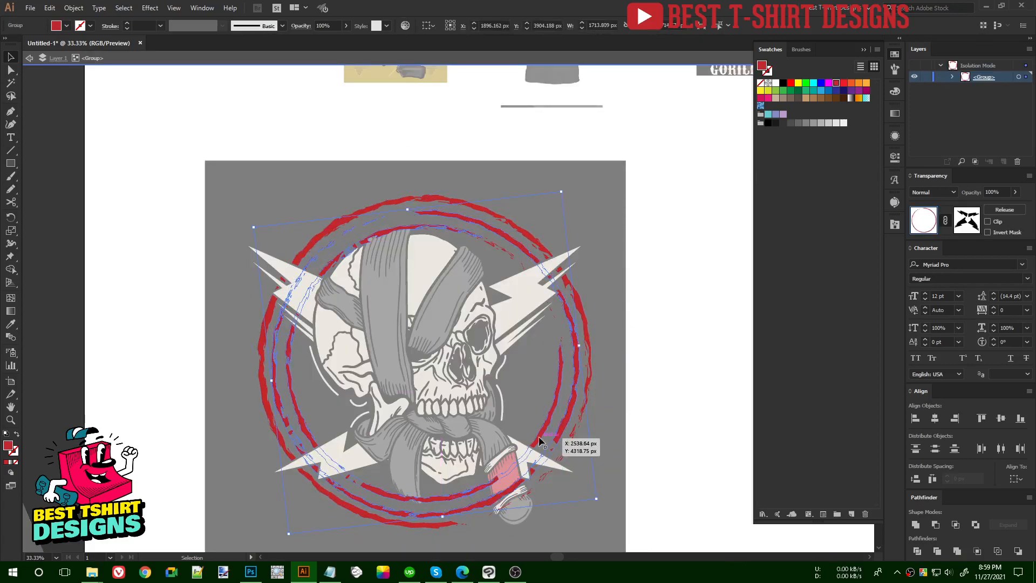
pyautogui.moveTo(603, 500); pyautogui.dragTo(480, 520)
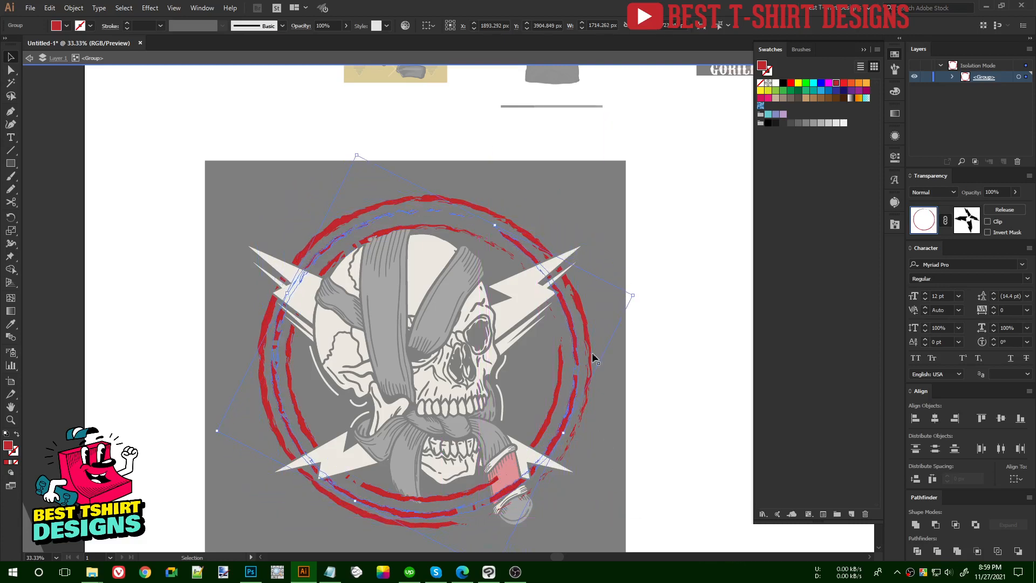
pyautogui.click(640, 250)
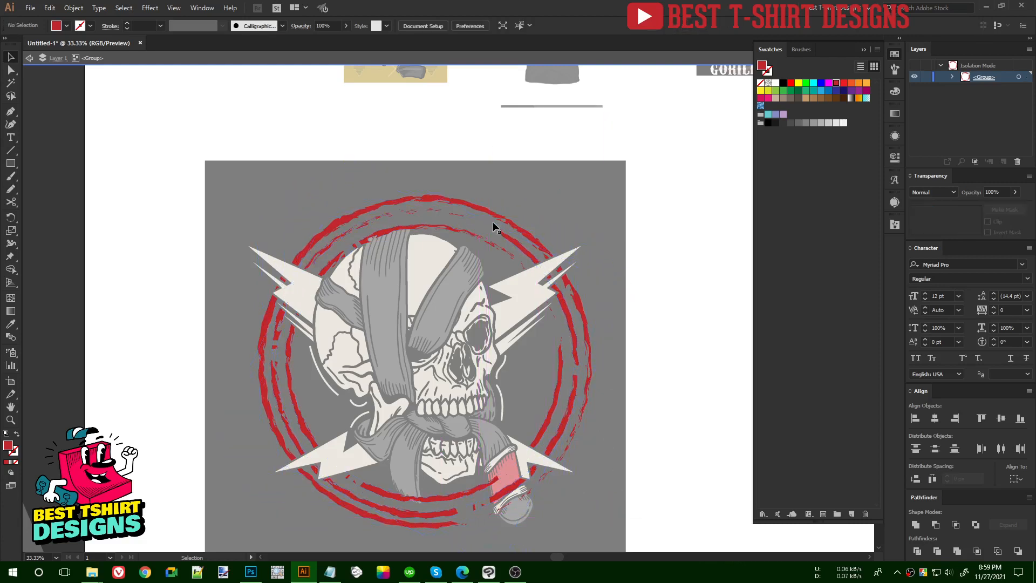
# Step: Rotate the middle ring slightly counterclockwise, with a small clockwise correction, to reposition its worn gaps around the design
pyautogui.click(397, 215)
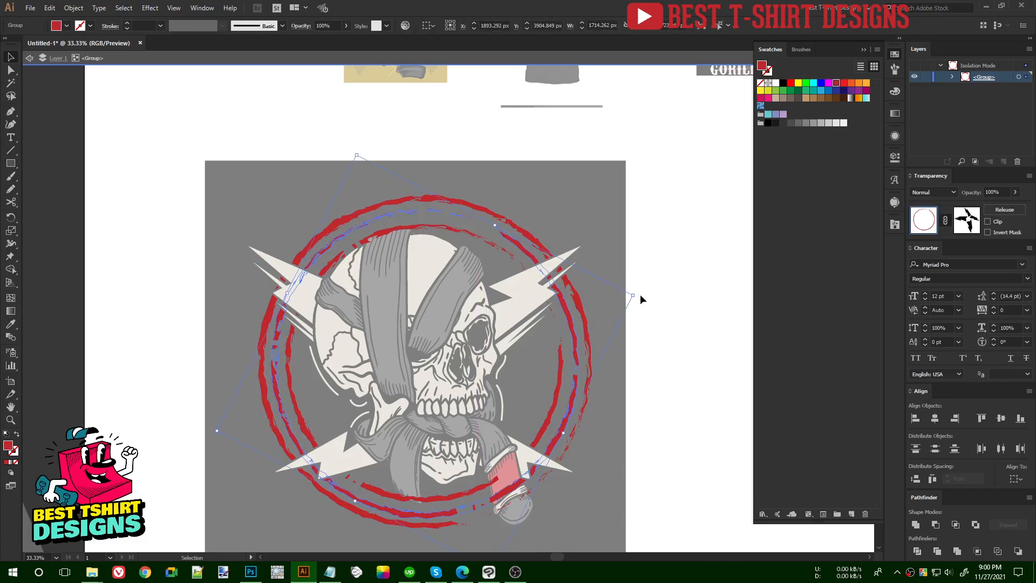
pyautogui.moveTo(639, 295); pyautogui.dragTo(654, 236)
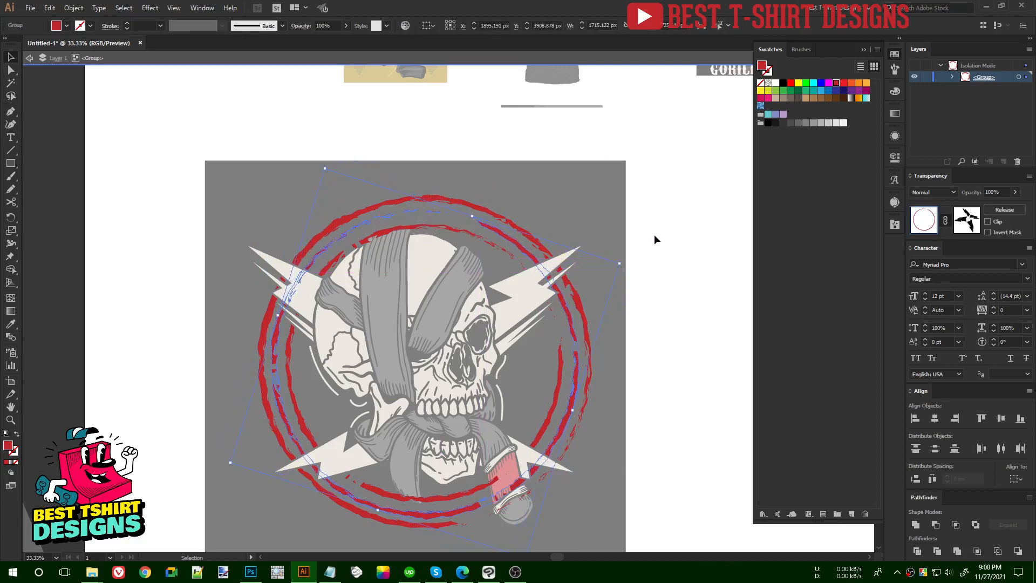
pyautogui.click(631, 238)
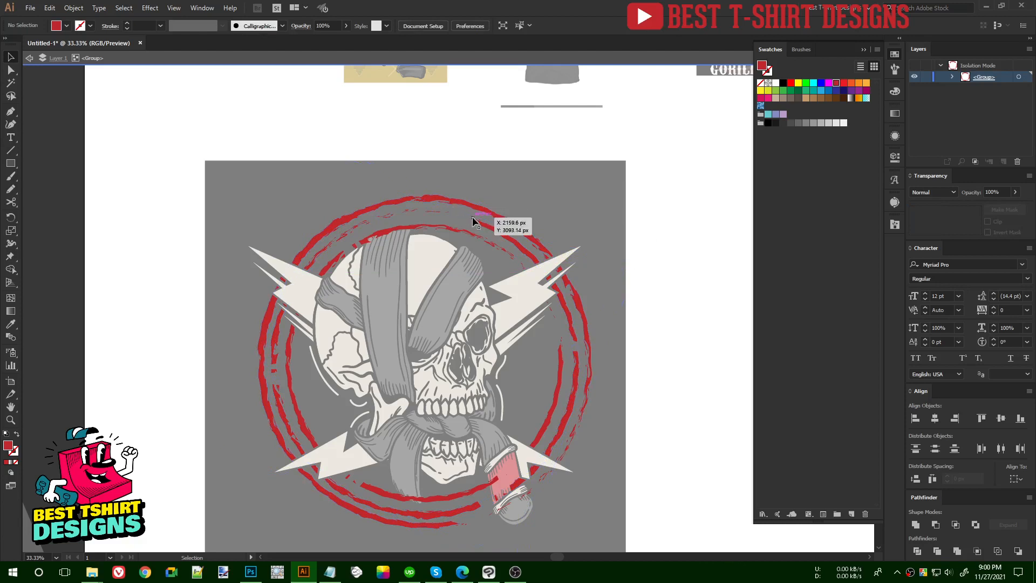
pyautogui.click(474, 218)
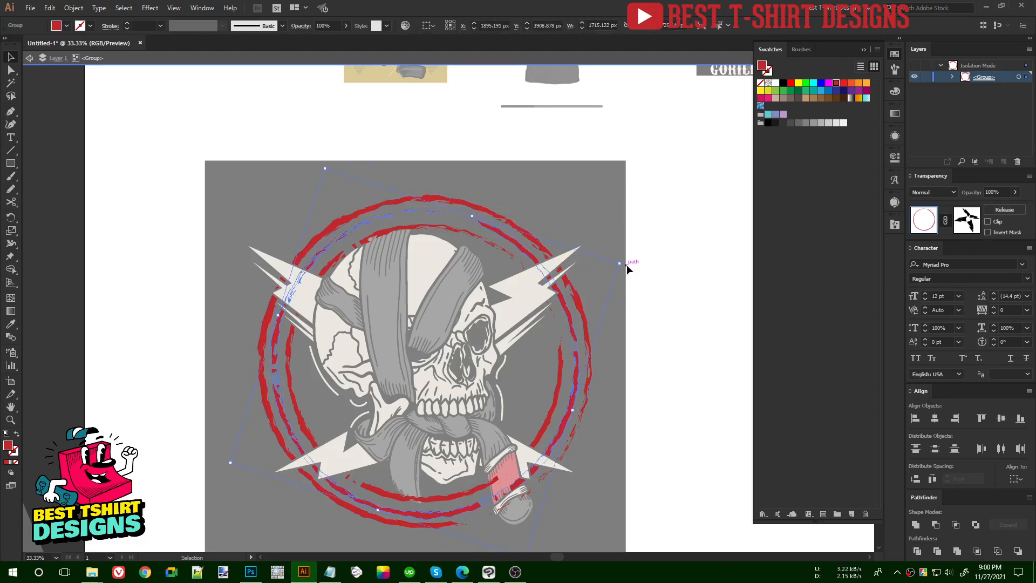
pyautogui.moveTo(627, 268); pyautogui.dragTo(645, 268)
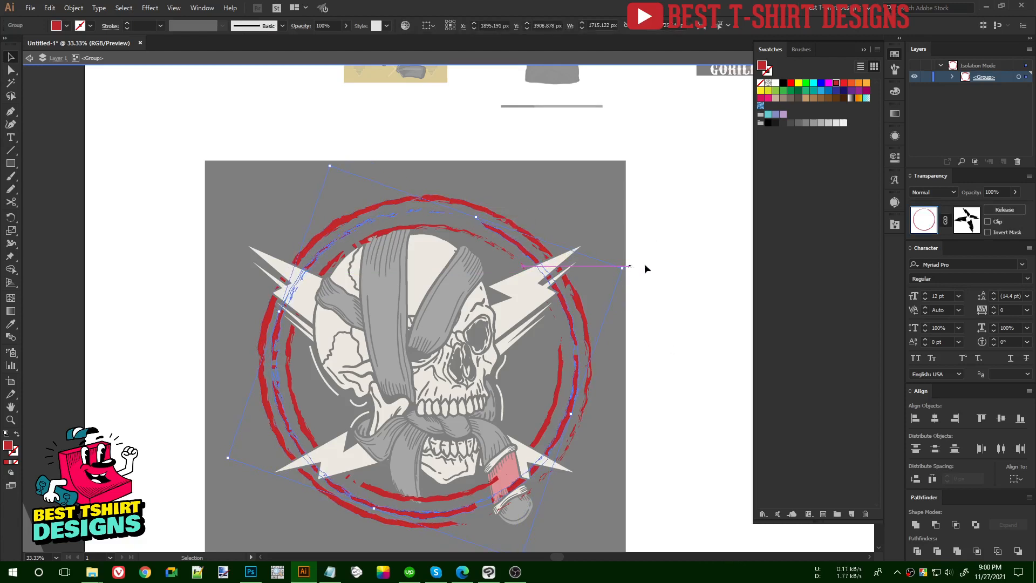
pyautogui.click(667, 231)
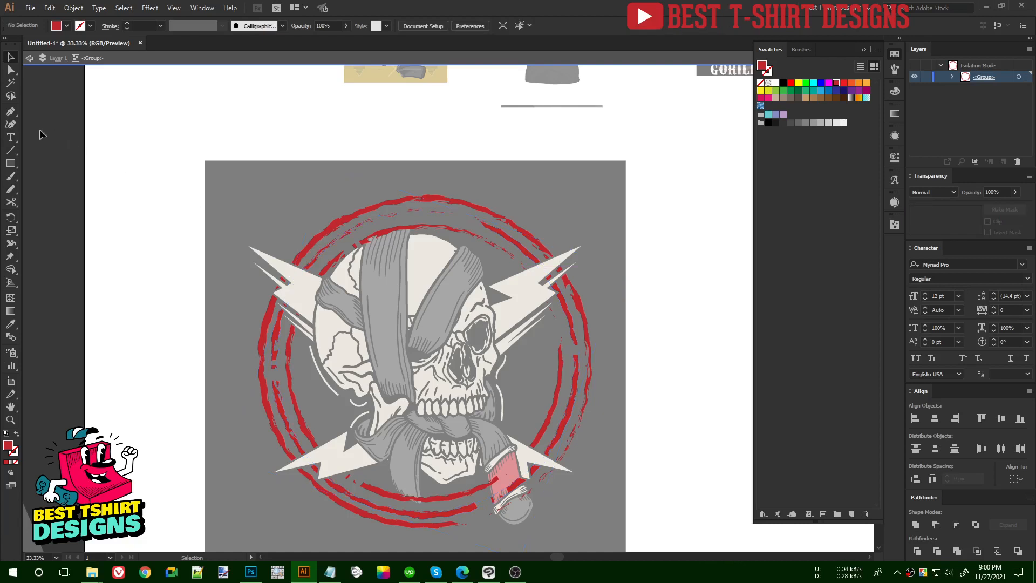
# Step: Draw a circle about 1623 px in diameter around the skull's center, with a red stroke and no fill
pyautogui.moveTo(10, 165); pyautogui.dragTo(60, 190)
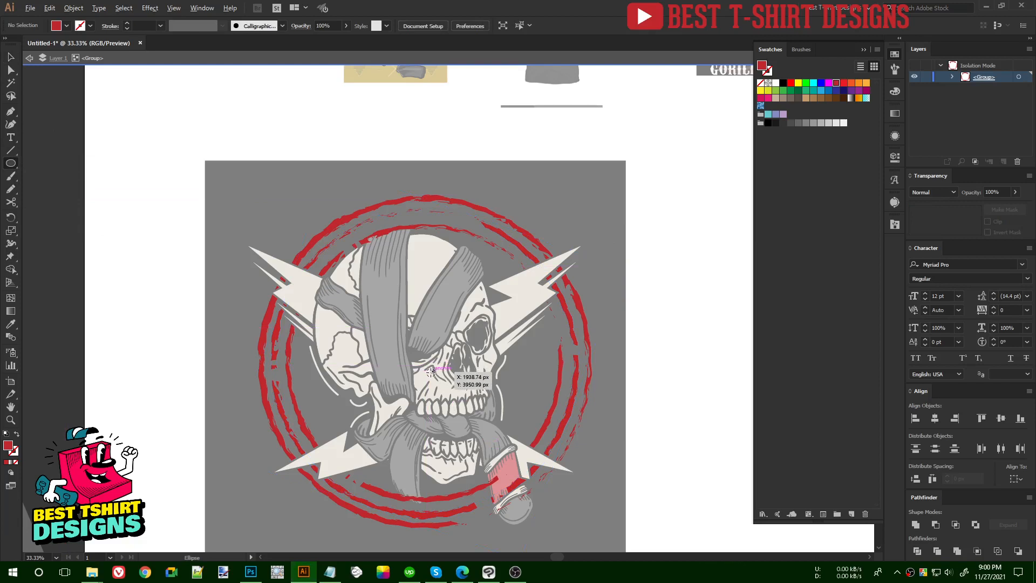
pyautogui.moveTo(430, 371); pyautogui.dragTo(576, 458)
pyautogui.hotkey('shift', 'x')
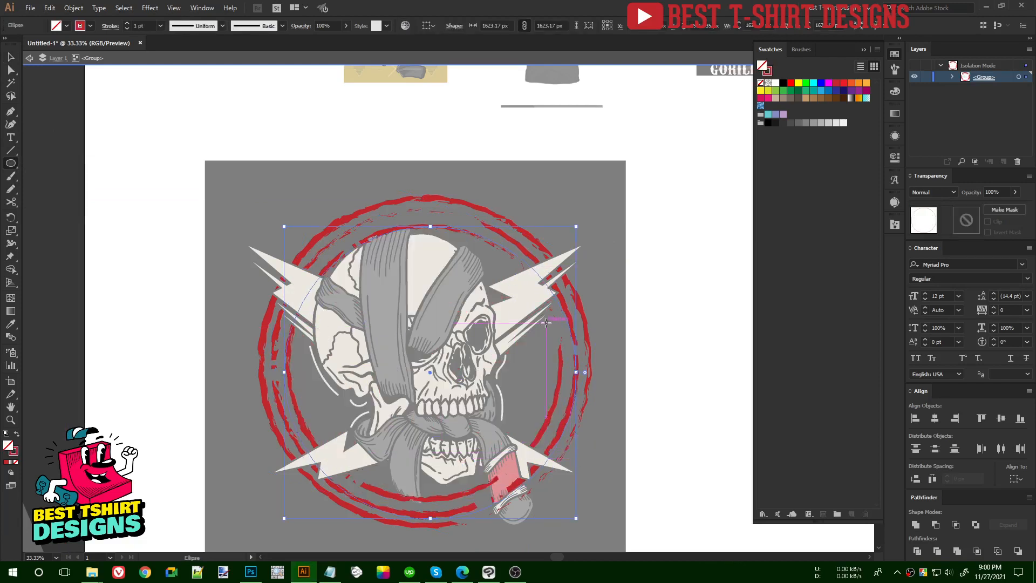
# Step: Align the new circle's center with the middle ring, and move the circle out of the ring group to the main layer, in place
pyautogui.press('v')
pyautogui.keyDown('shift'); pyautogui.click(498, 237); pyautogui.keyUp('shift')
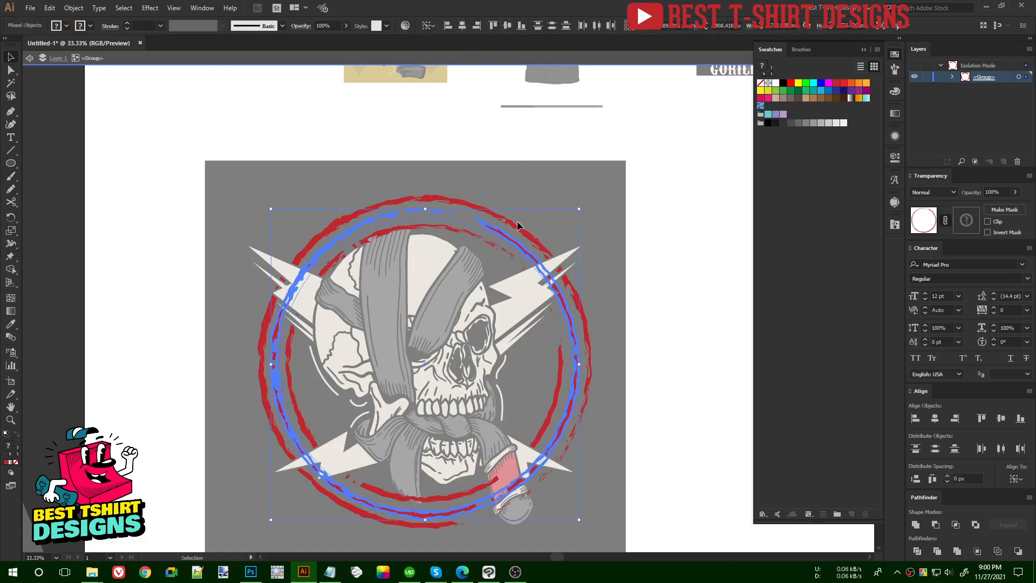
pyautogui.keyDown('shift'); pyautogui.click(493, 227); pyautogui.keyUp('shift')
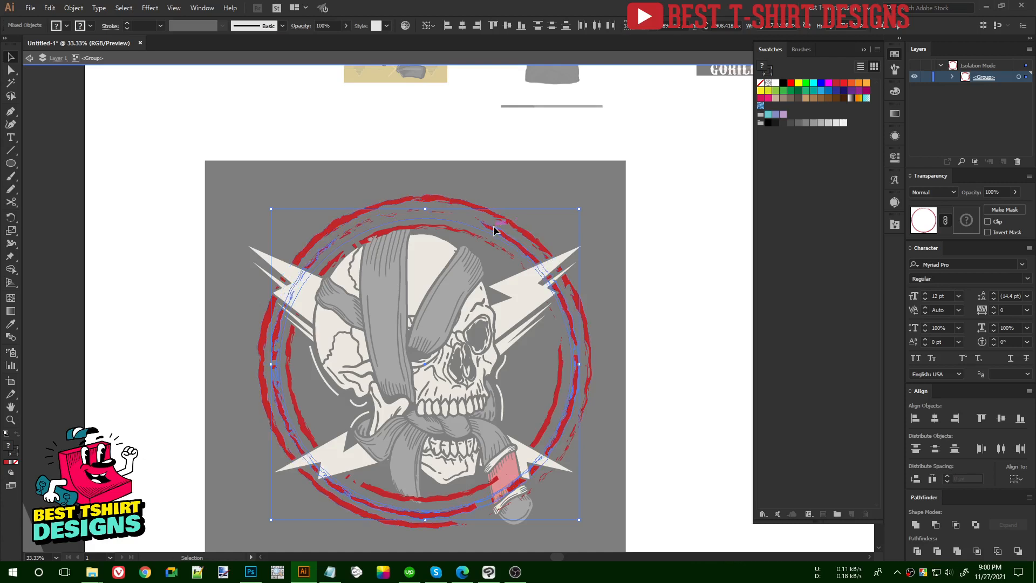
pyautogui.press('a')
pyautogui.press('v')
pyautogui.doubleClick(701, 319)
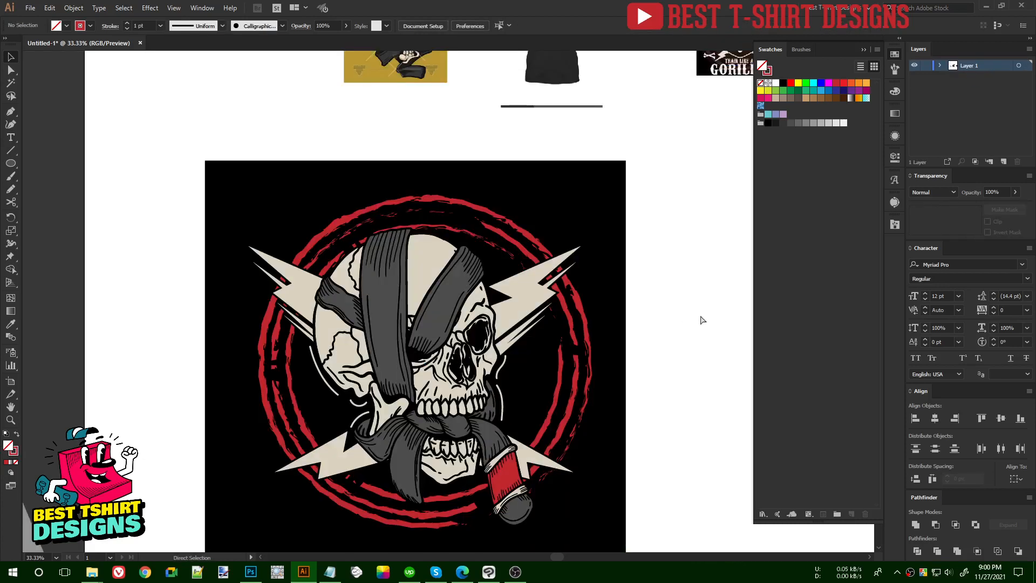
pyautogui.hotkey('ctrl', 'f')
# Step: Enlarge the circle from its center to about 1704 px in diameter and turn it into a text path starting at its left side
pyautogui.moveTo(571, 364); pyautogui.dragTo(577, 363)
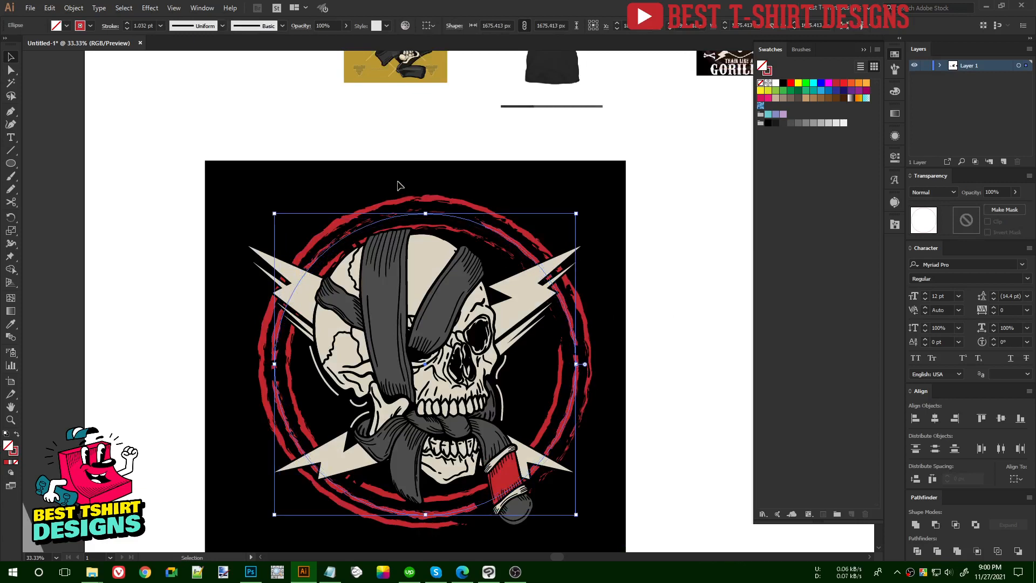
pyautogui.scroll(1, 397, 185)
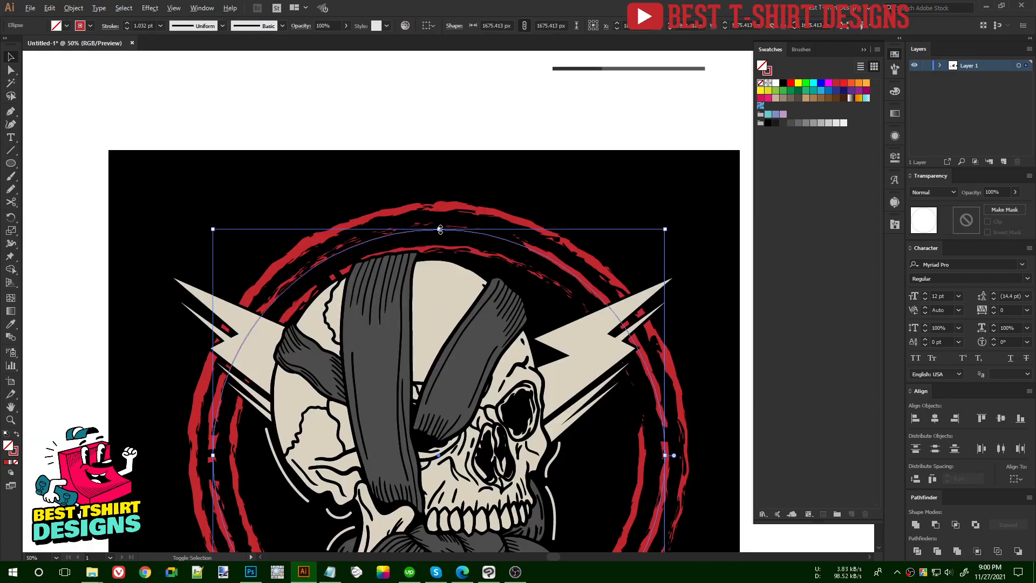
pyautogui.moveTo(440, 229); pyautogui.dragTo(432, 237)
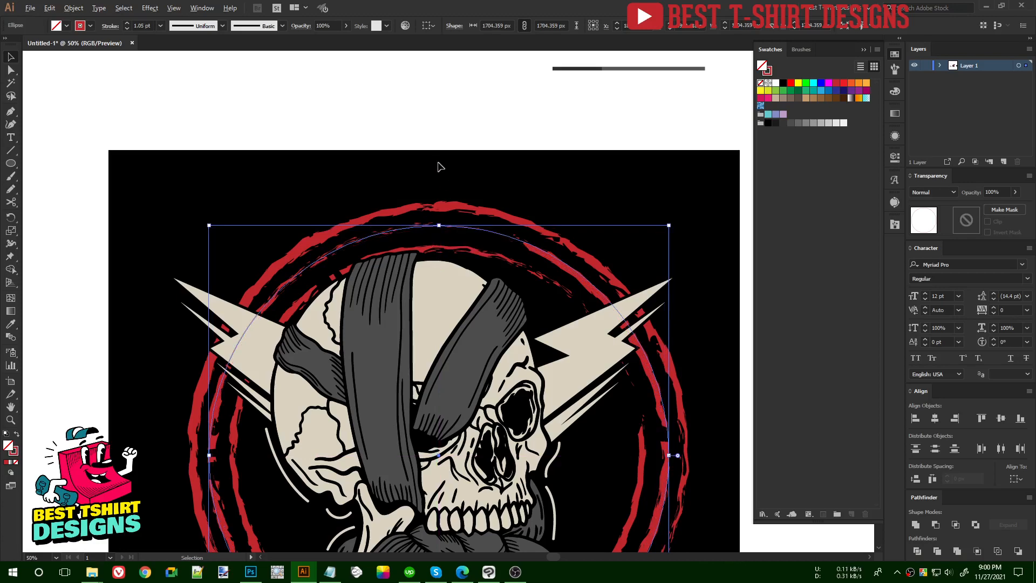
pyautogui.scroll(-1, 439, 166)
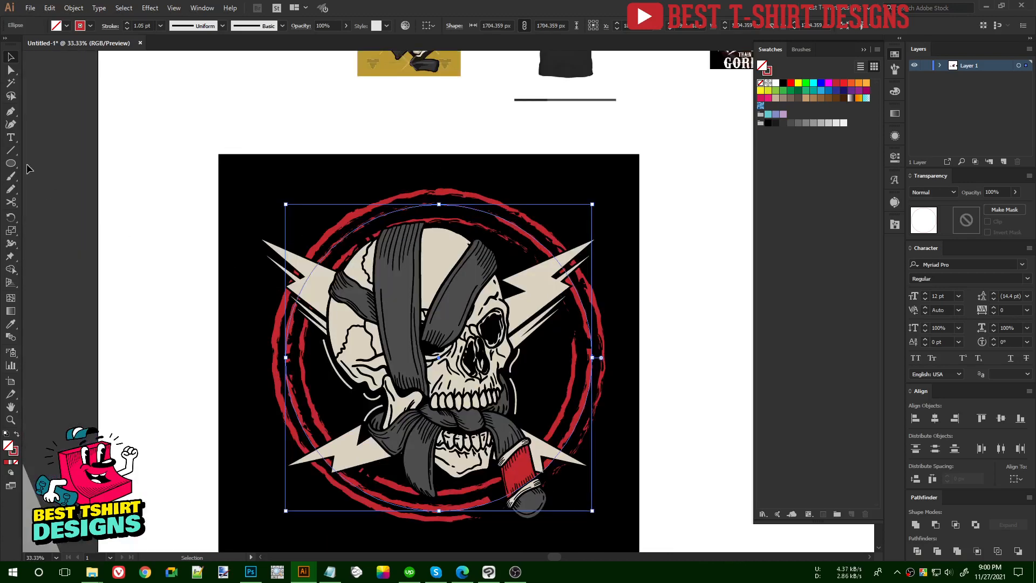
pyautogui.moveTo(10, 137); pyautogui.dragTo(56, 161)
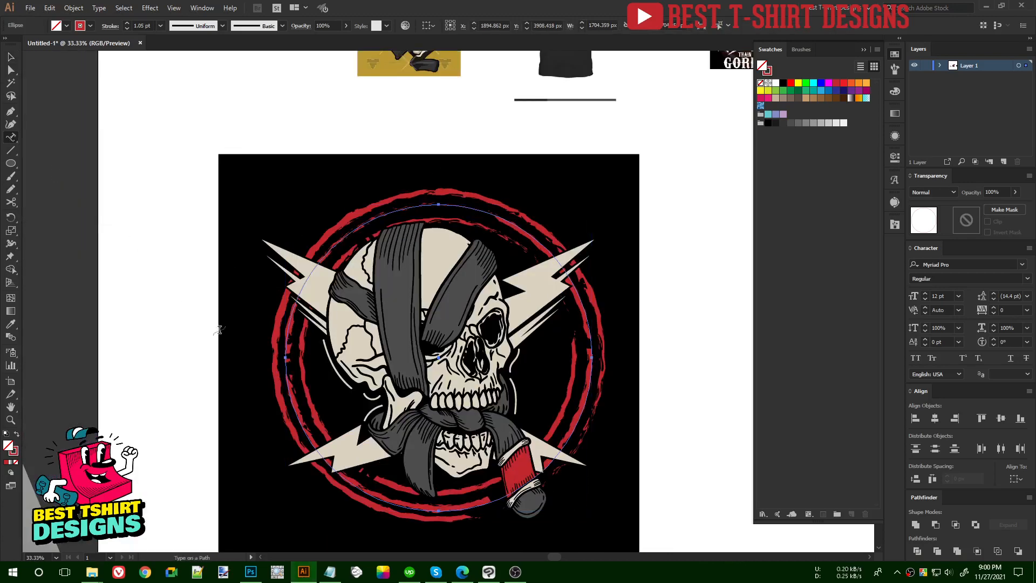
pyautogui.click(288, 357)
# Step: Copy the words "não para" from the brief text
pyautogui.scroll(-1, 419, 343)
pyautogui.scroll(5, 93, 124)
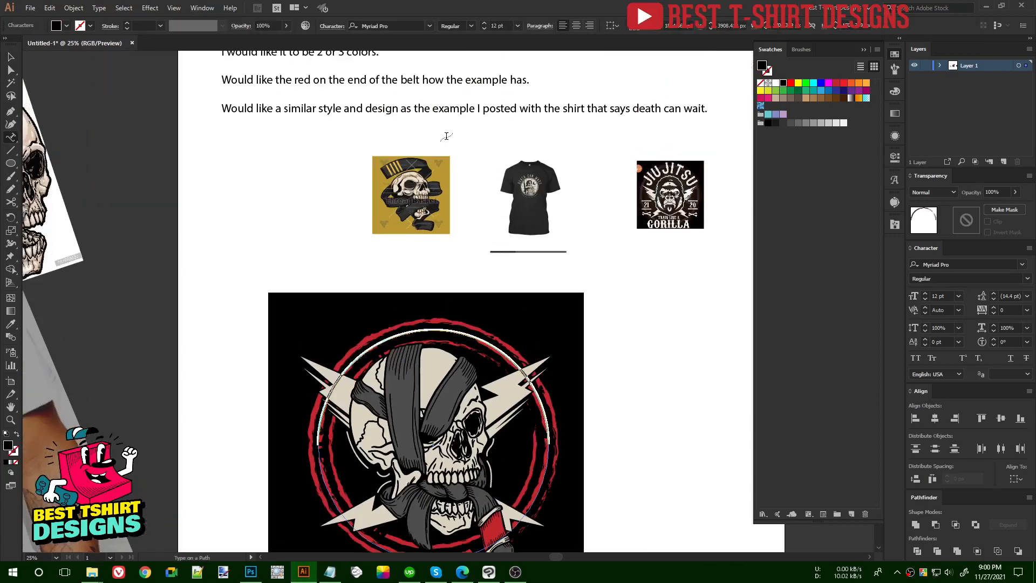
pyautogui.click(10, 57)
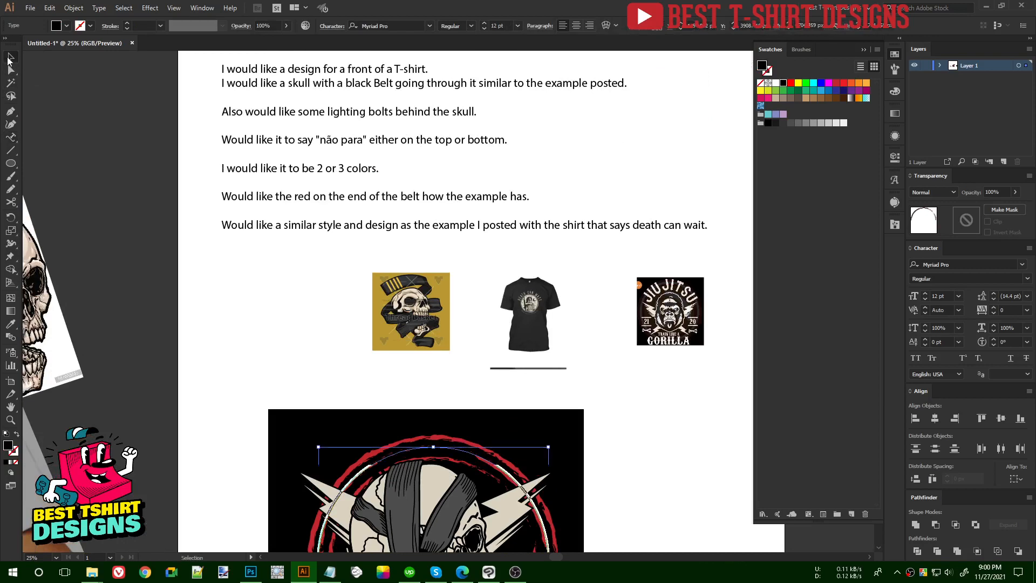
pyautogui.press('t')
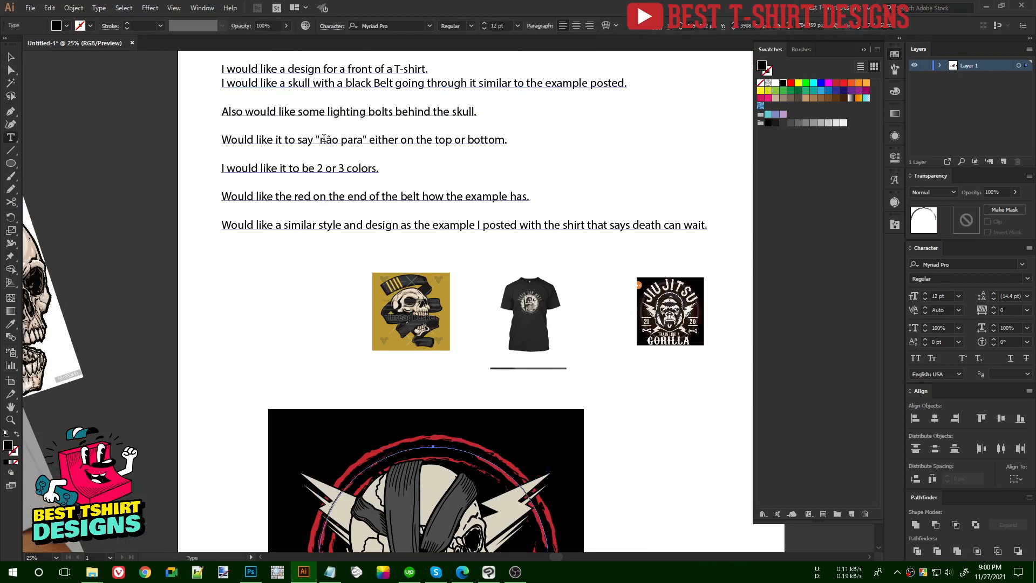
pyautogui.moveTo(320, 140); pyautogui.dragTo(363, 141)
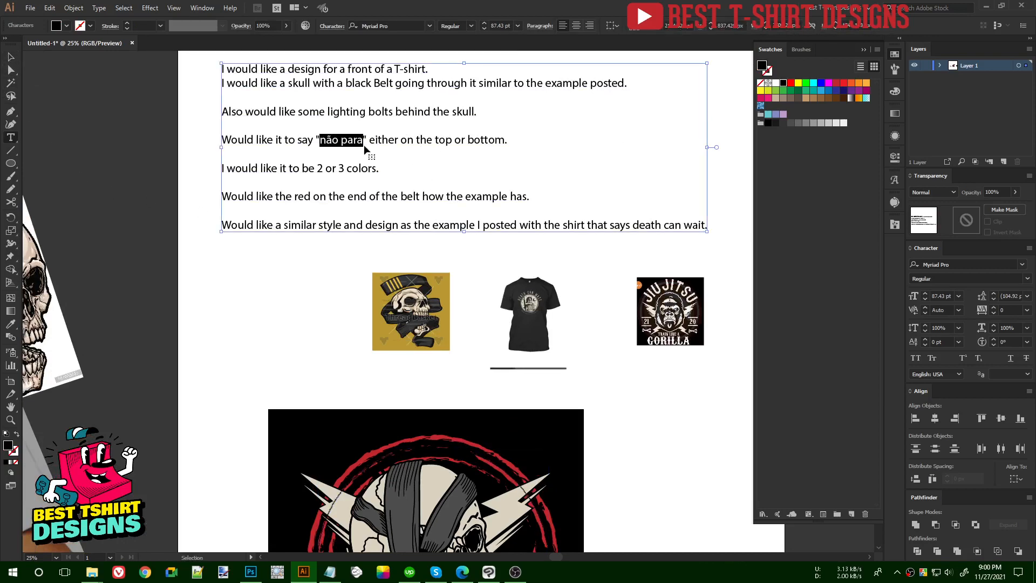
pyautogui.hotkey('ctrl', 'c')
pyautogui.click(10, 56)
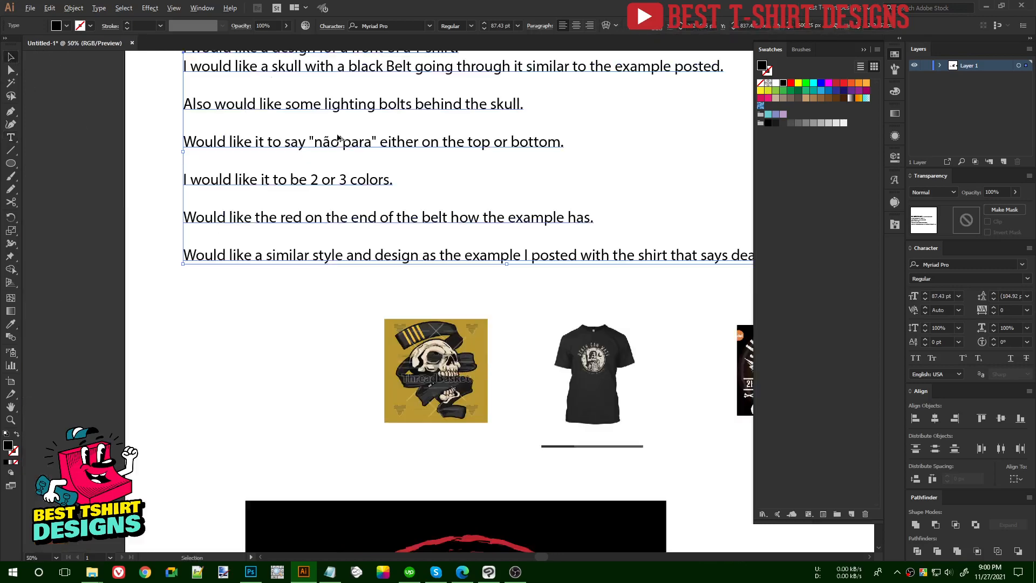
# Step: Replace the placeholder text on the circle path with the copied words "não para"
pyautogui.scroll(3, 318, 145)
pyautogui.scroll(-3, 318, 149)
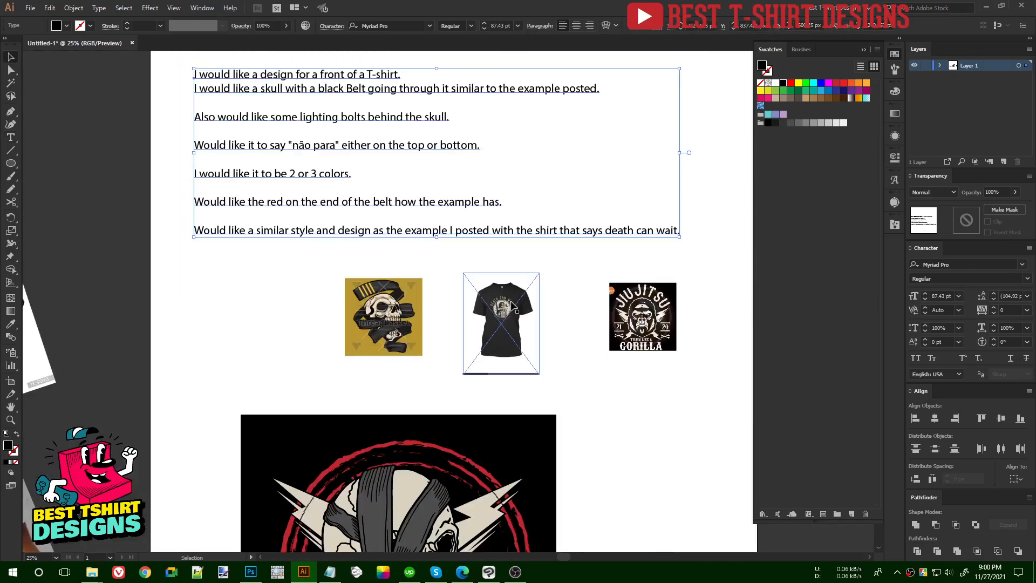
pyautogui.scroll(3, 511, 306)
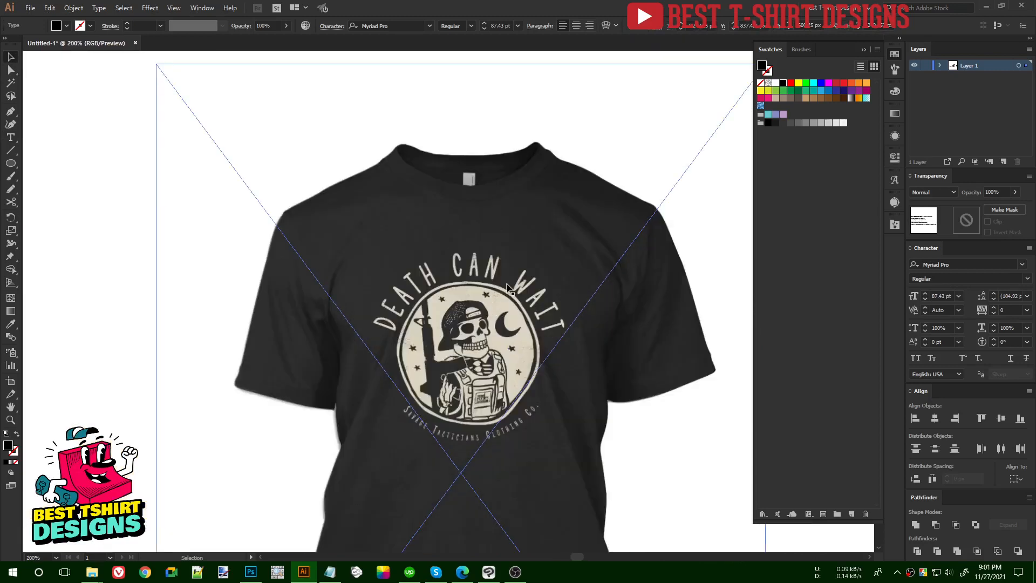
pyautogui.scroll(-5, 431, 184)
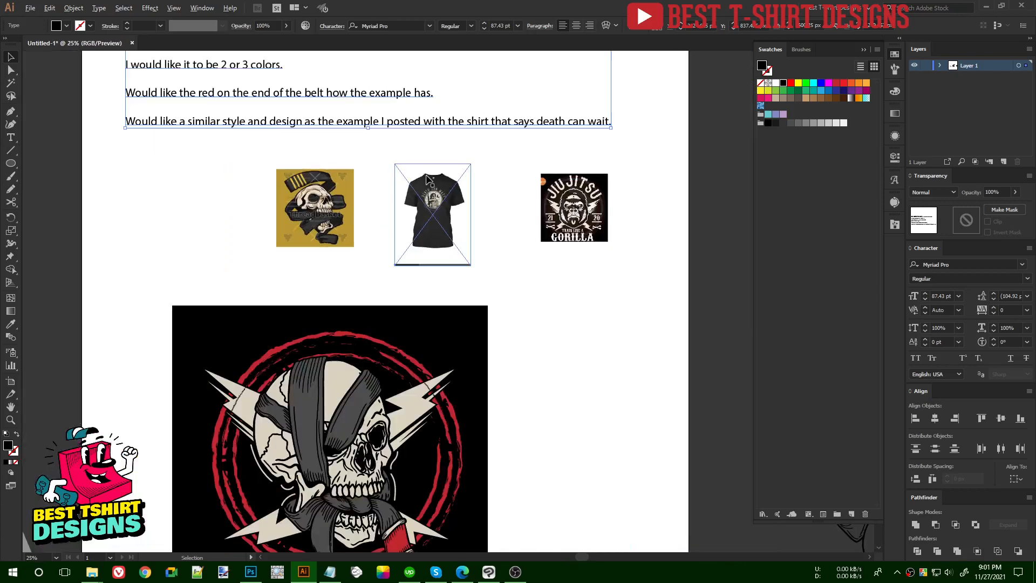
pyautogui.scroll(3, 332, 399)
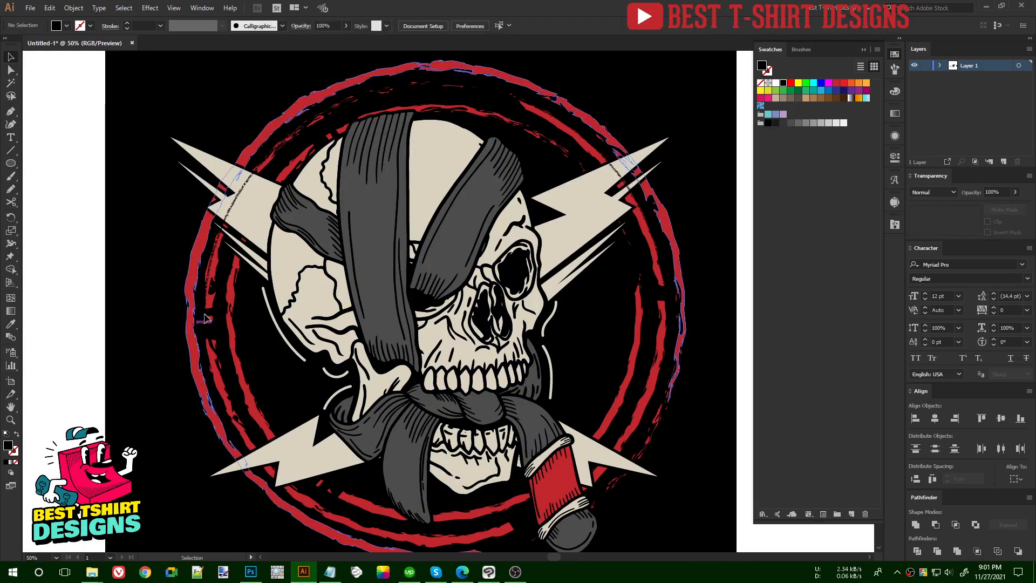
pyautogui.click(233, 205)
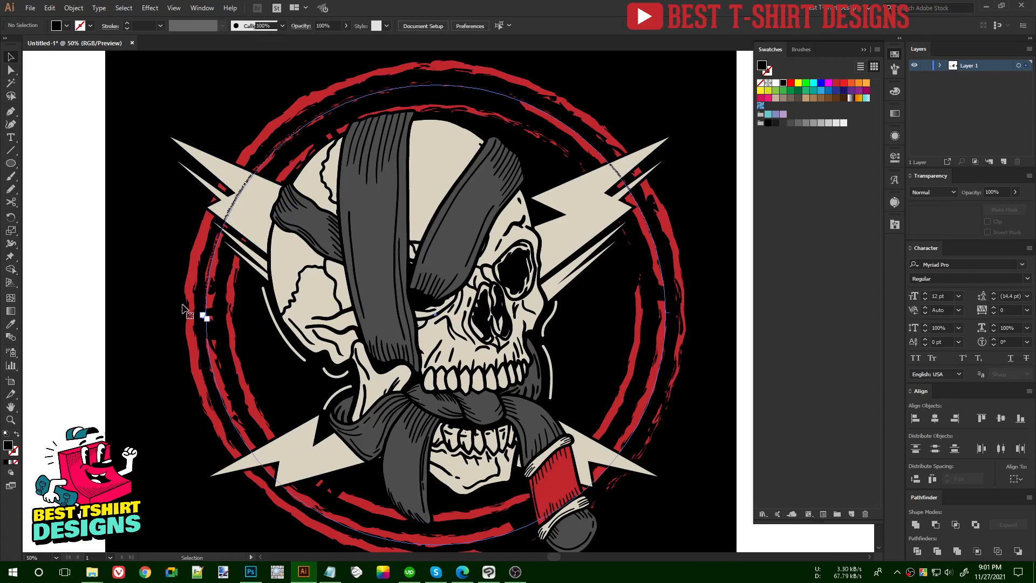
pyautogui.click(215, 253)
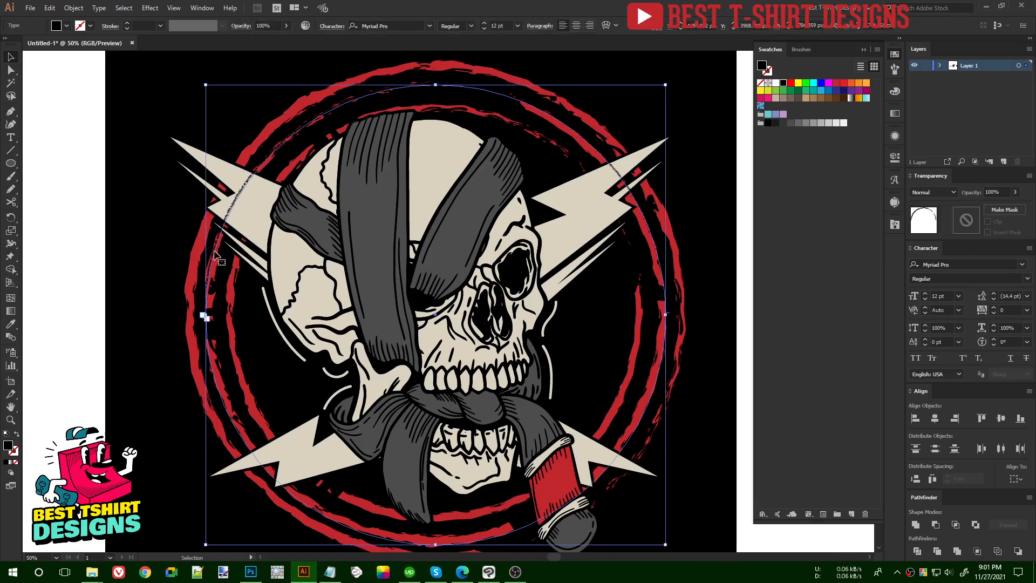
pyautogui.doubleClick(215, 253)
pyautogui.hotkey('ctrl', 'a')
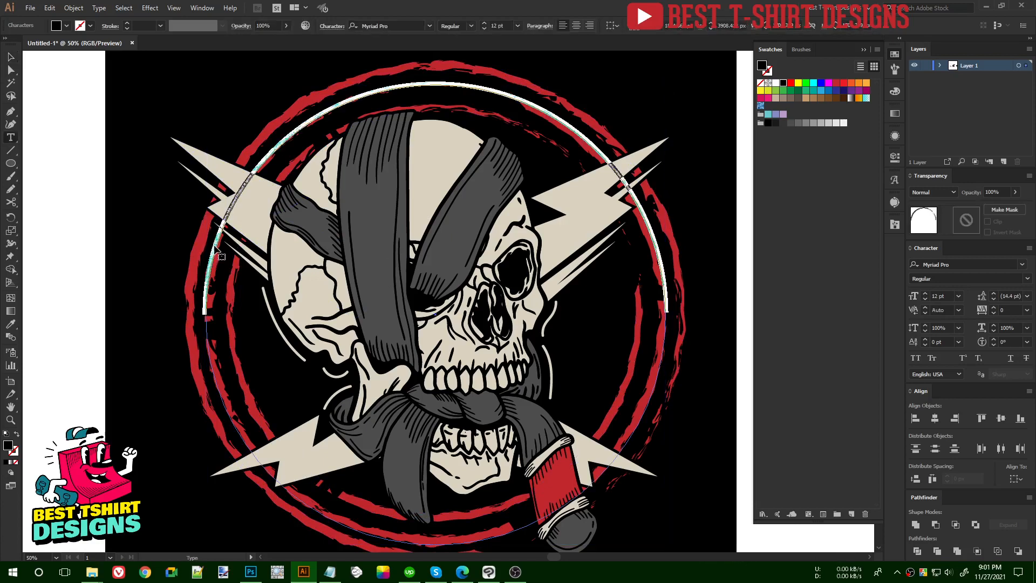
pyautogui.press('BackSpace')
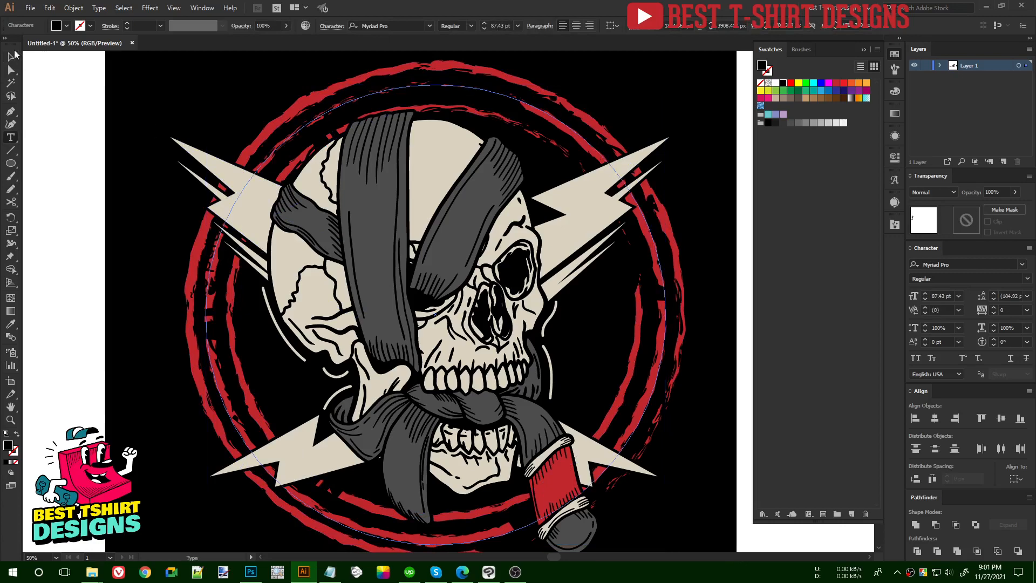
# Step: Set the path text's font size to 180 pt and recolor it with the bone color sampled from the skull
pyautogui.scroll(6, 499, 23)
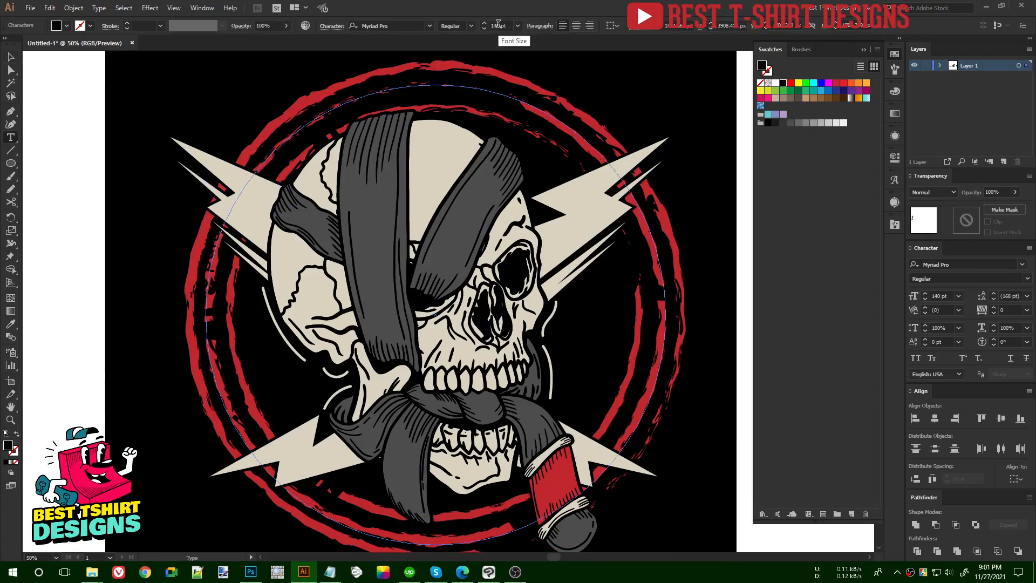
pyautogui.press('Escape')
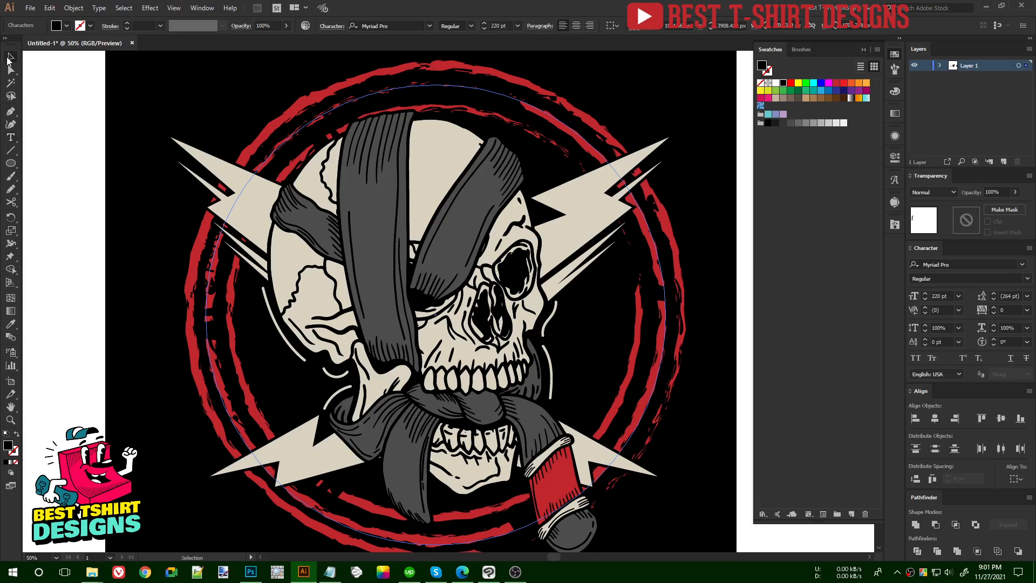
pyautogui.scroll(5, 501, 25)
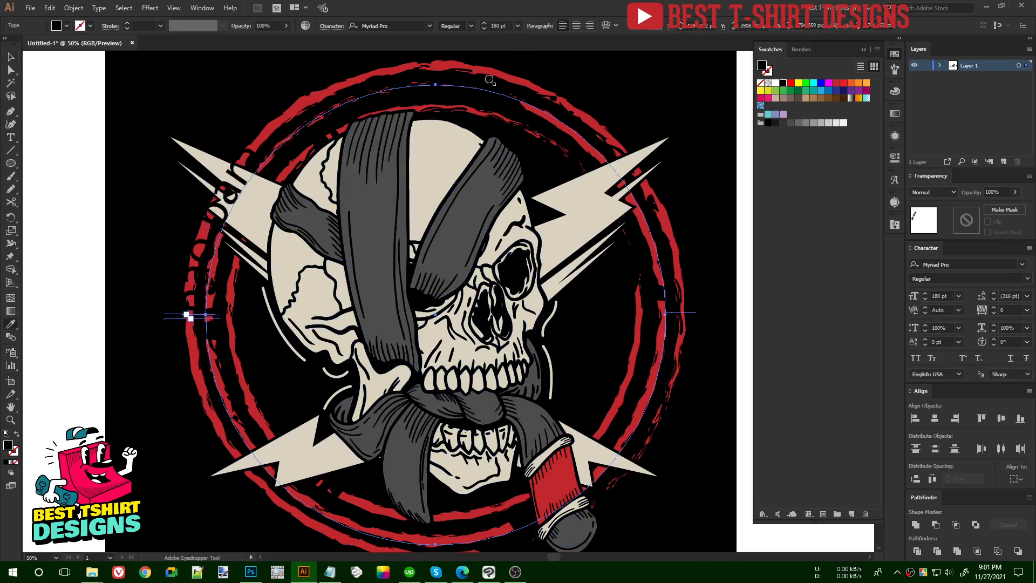
pyautogui.click(306, 197)
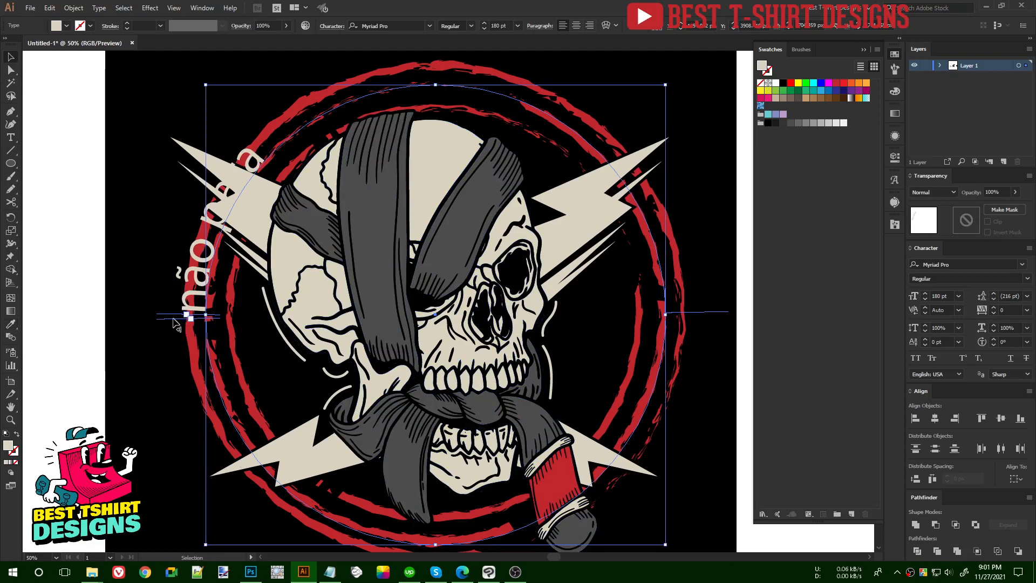
# Step: Adjust the path text's brackets to span the circle's upper half, and center the text along it
pyautogui.moveTo(175, 323); pyautogui.dragTo(728, 318)
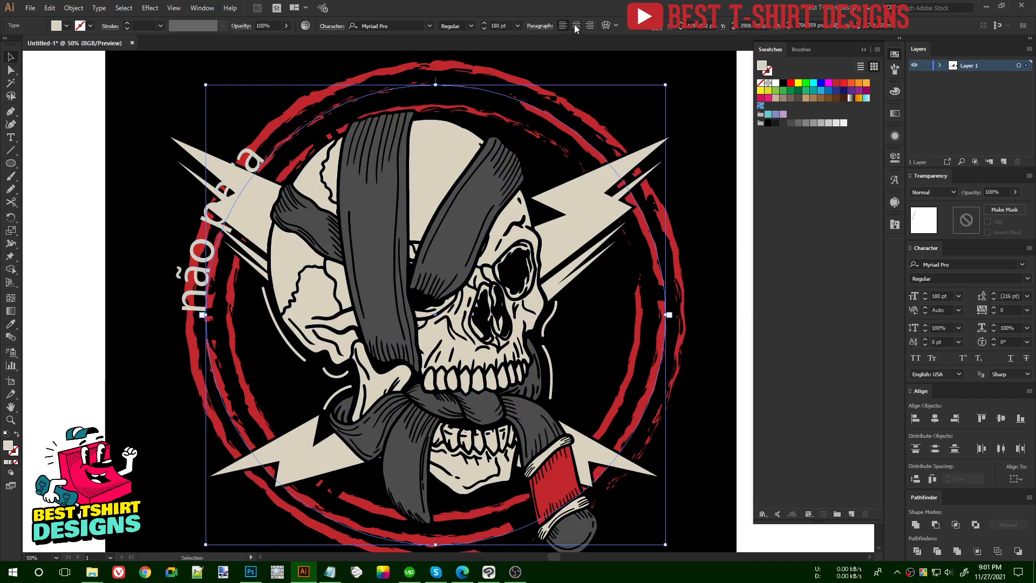
pyautogui.click(575, 26)
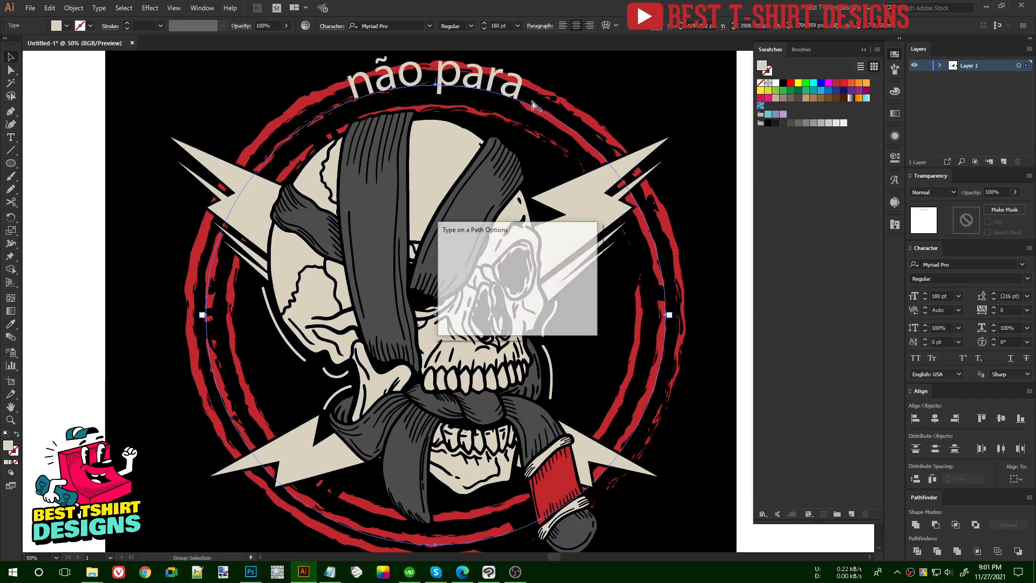
# Step: Set the path text's alignment to Center in the Type on a Path Options
pyautogui.click(498, 273)
pyautogui.click(505, 308)
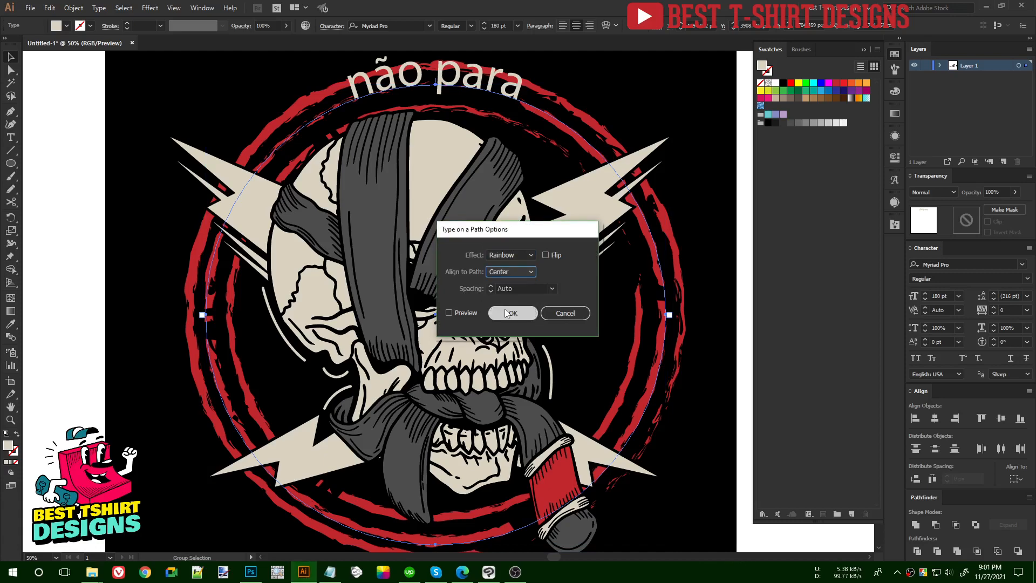
pyautogui.click(510, 313)
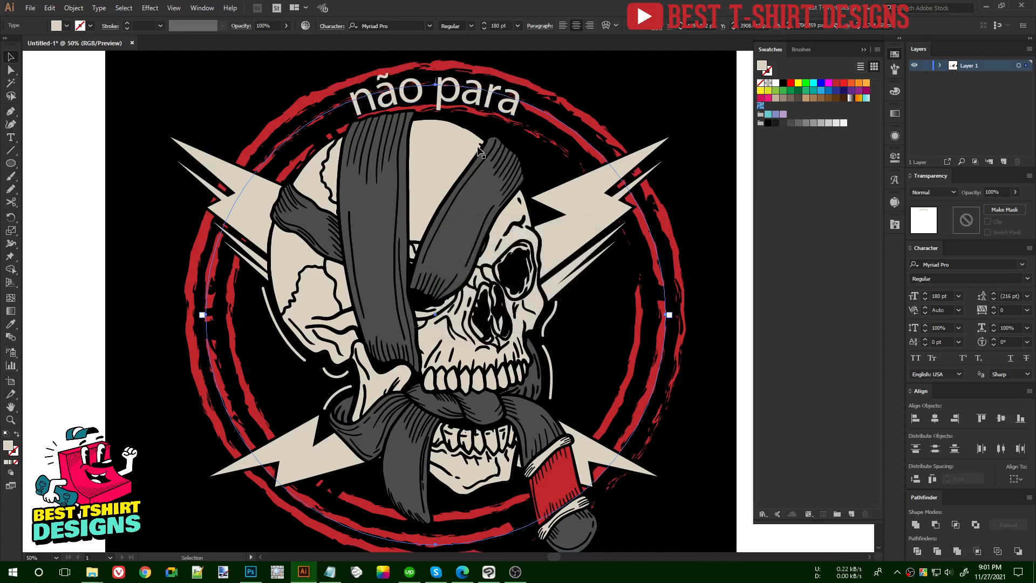
# Step: Try the Explorer Sans Regular font on the curved "não para" lettering
pyautogui.scroll(2, 411, 133)
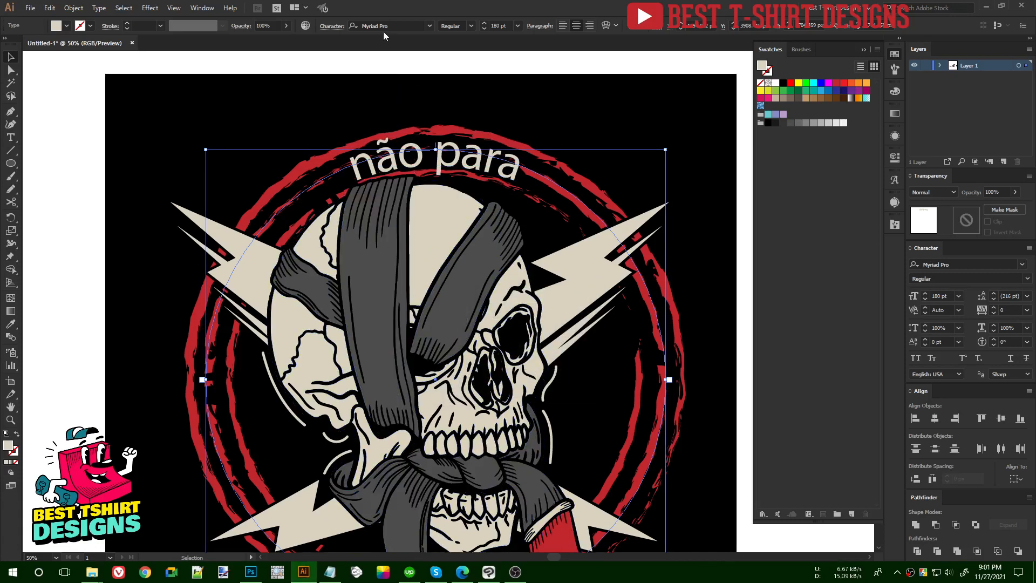
pyautogui.click(410, 26)
pyautogui.write('EX')
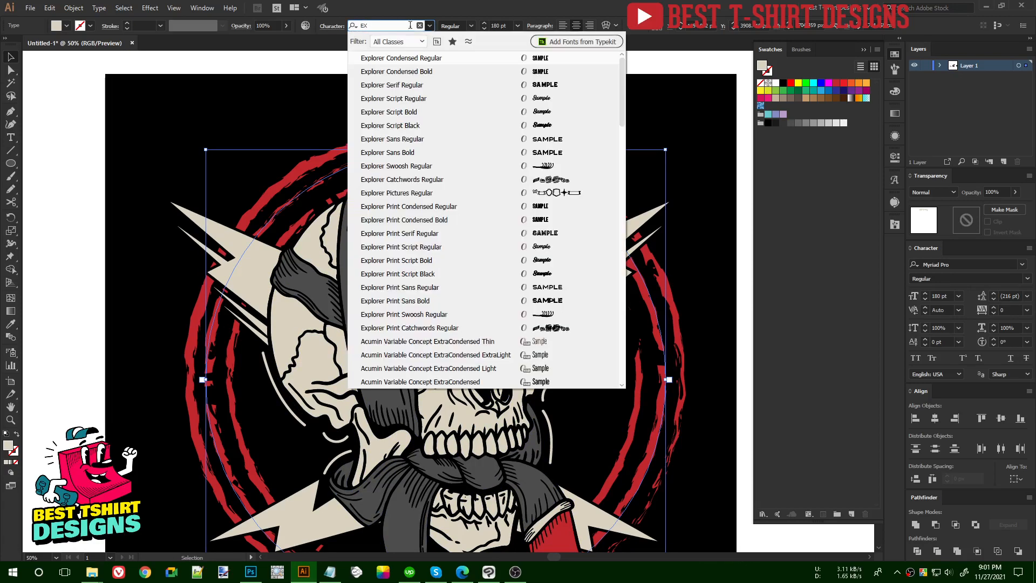
pyautogui.click(559, 141)
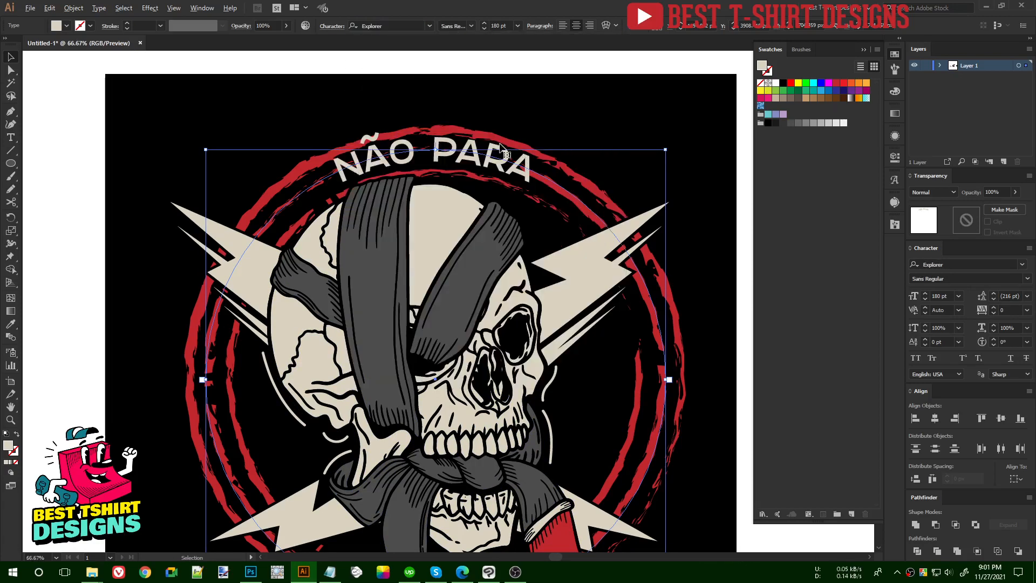
# Step: Increase the curved lettering's font size to 250 pt, and scale the text circle up slightly to about 253 pt
pyautogui.scroll(1, 502, 146)
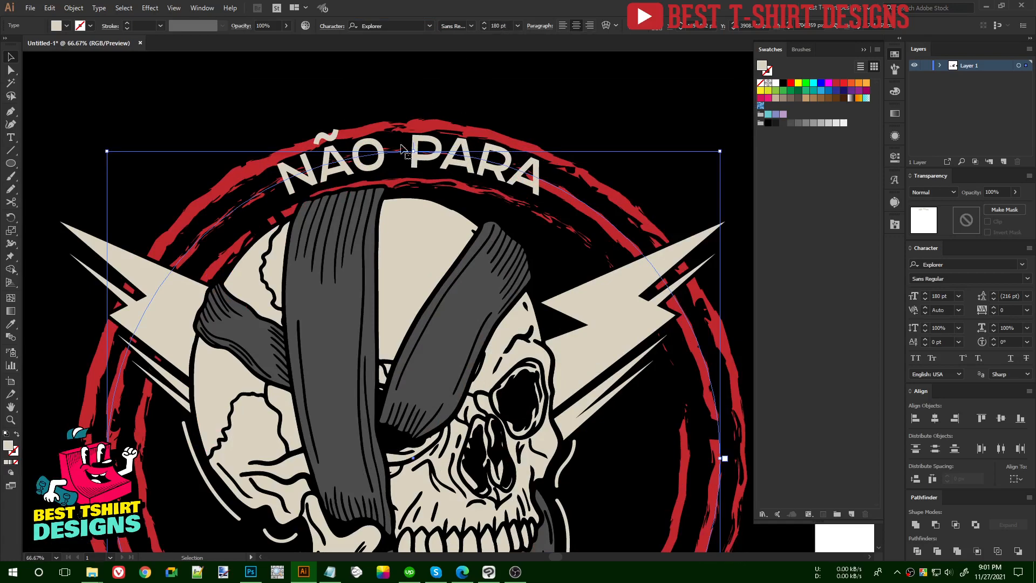
pyautogui.scroll(-2, 394, 121)
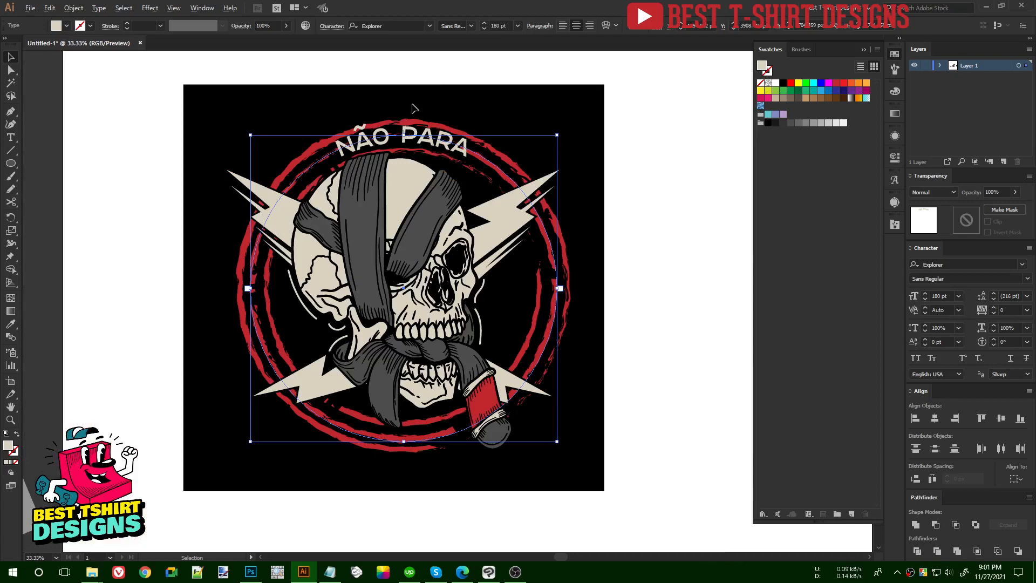
pyautogui.scroll(2, 411, 108)
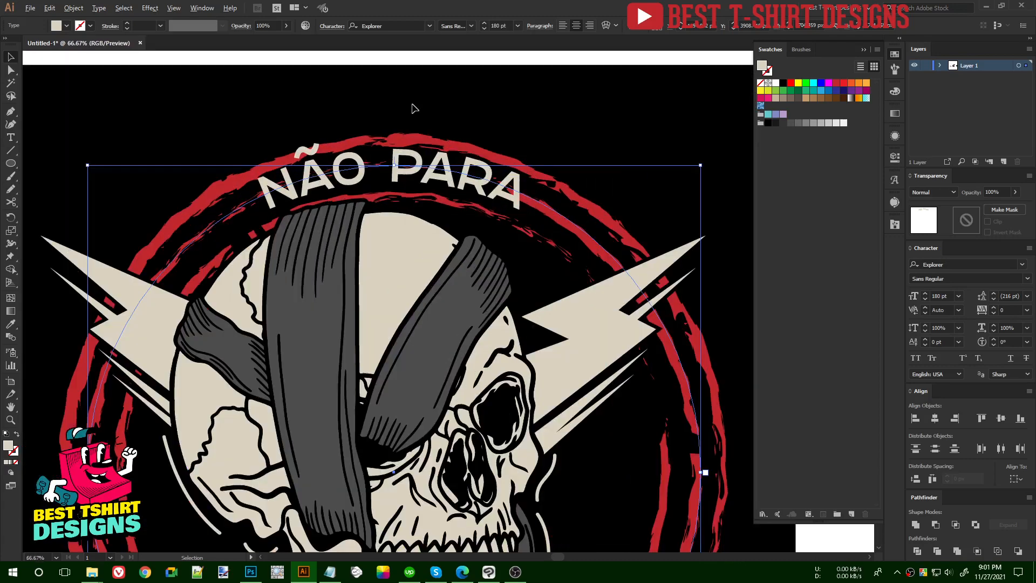
pyautogui.scroll(20, 505, 25)
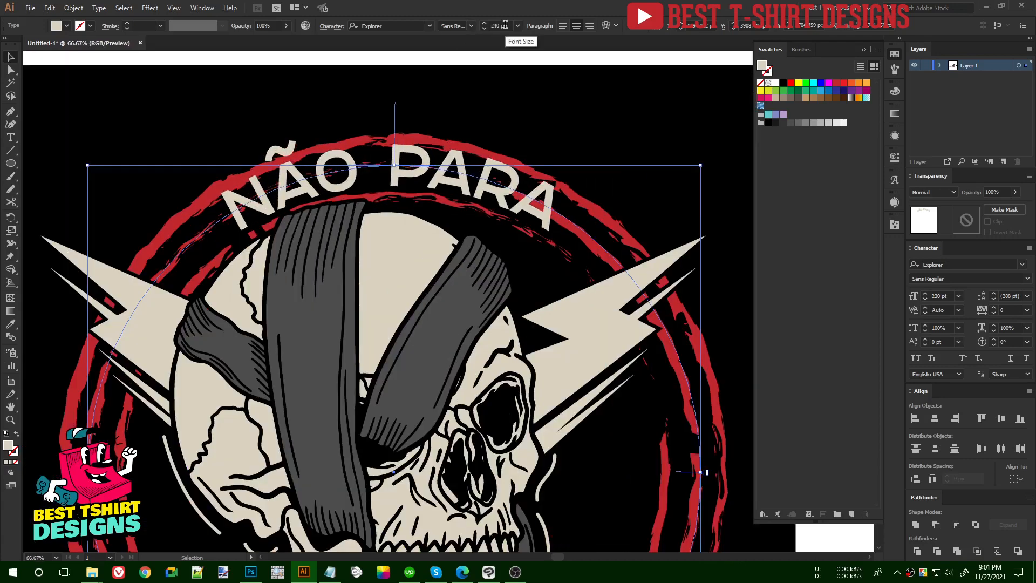
pyautogui.scroll(-1, 380, 110)
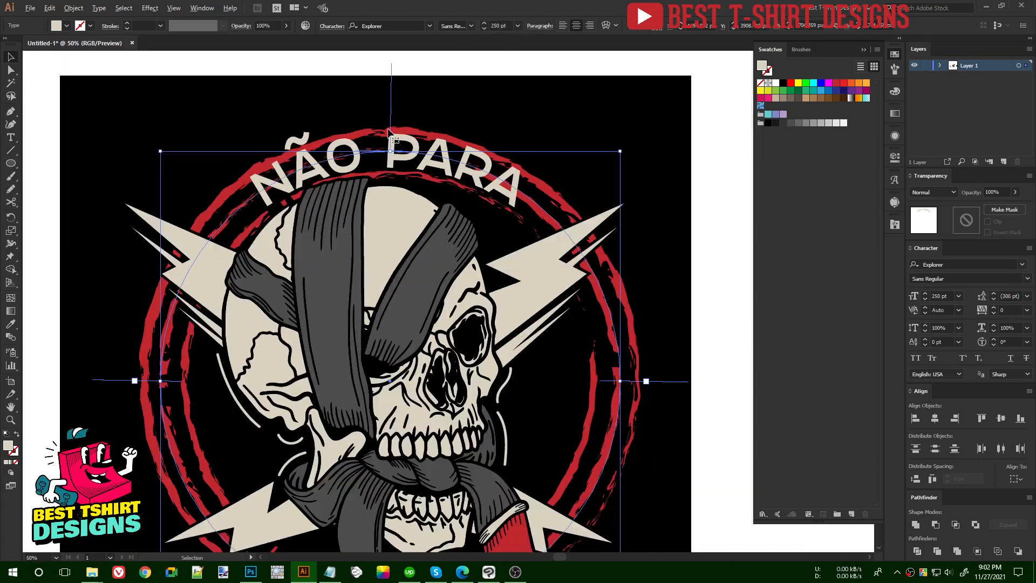
pyautogui.moveTo(391, 149); pyautogui.dragTo(391, 151)
pyautogui.scroll(-1, 391, 149)
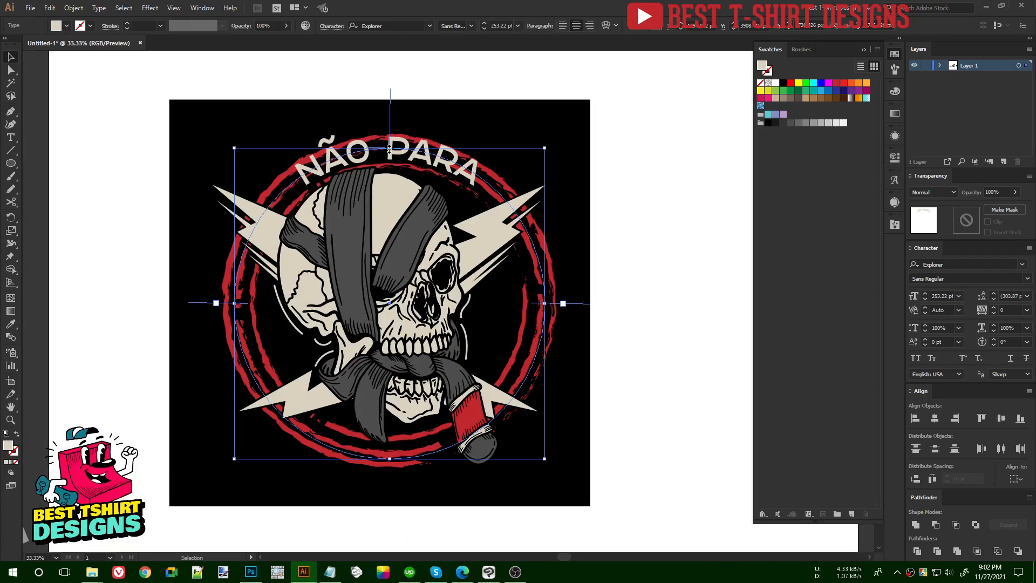
# Step: Compare the curved lettering with the lettering on the reference shirt designs above the artwork
pyautogui.scroll(1, 608, 202)
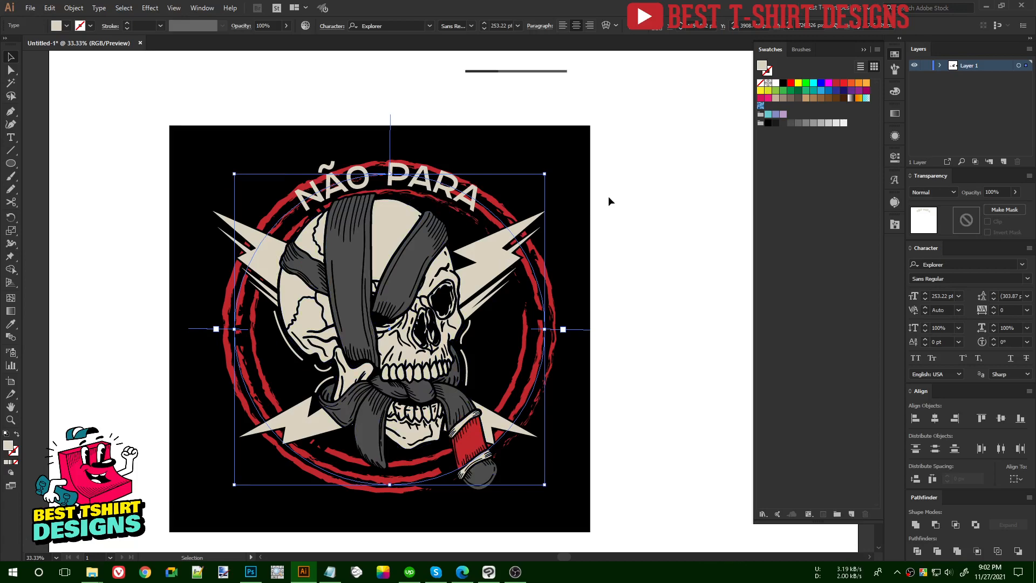
pyautogui.scroll(2, 608, 196)
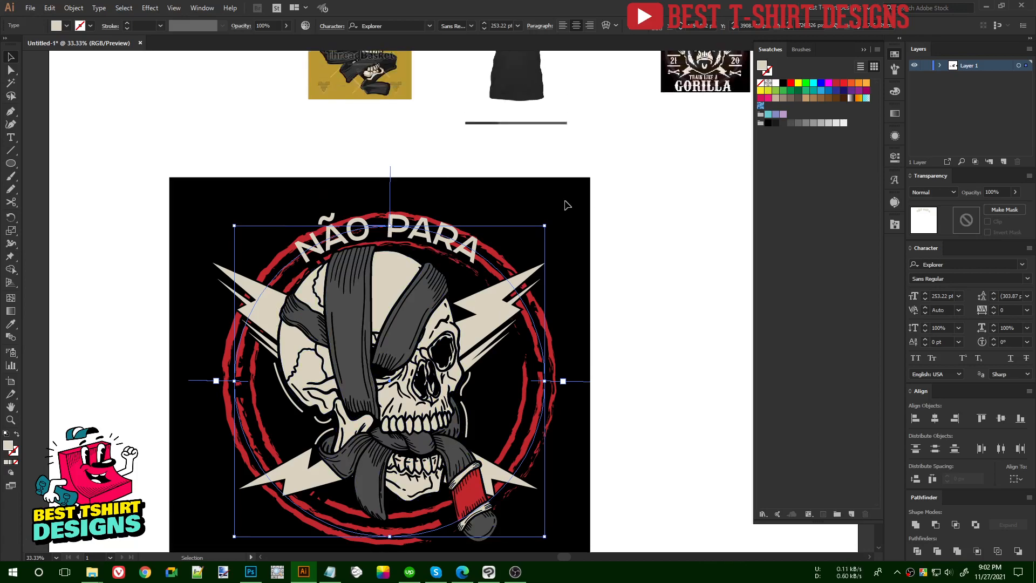
pyautogui.scroll(-1, 567, 203)
pyautogui.scroll(1, 519, 185)
pyautogui.scroll(3, 656, 127)
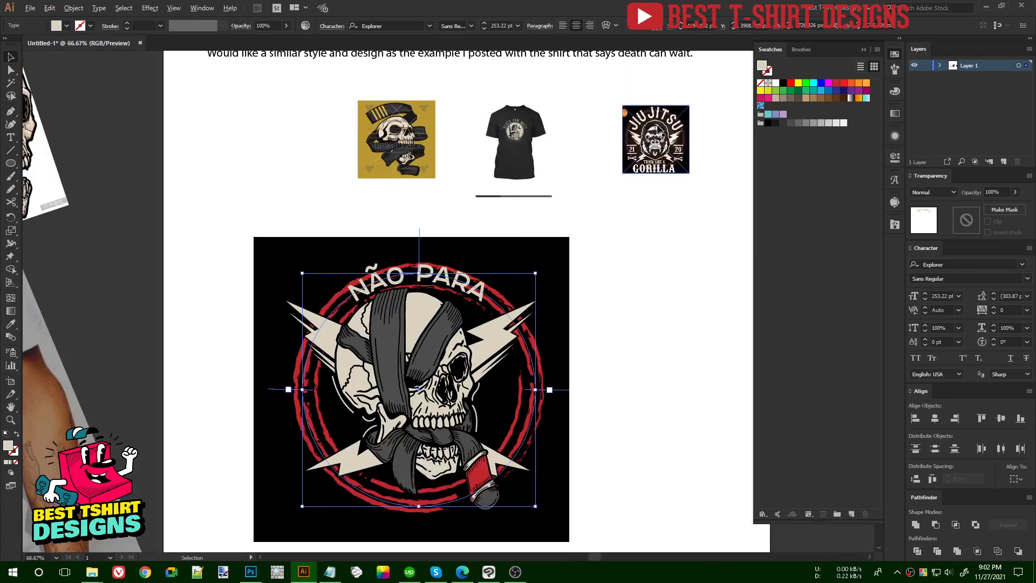
pyautogui.scroll(-2, 580, 122)
pyautogui.scroll(-1, 572, 126)
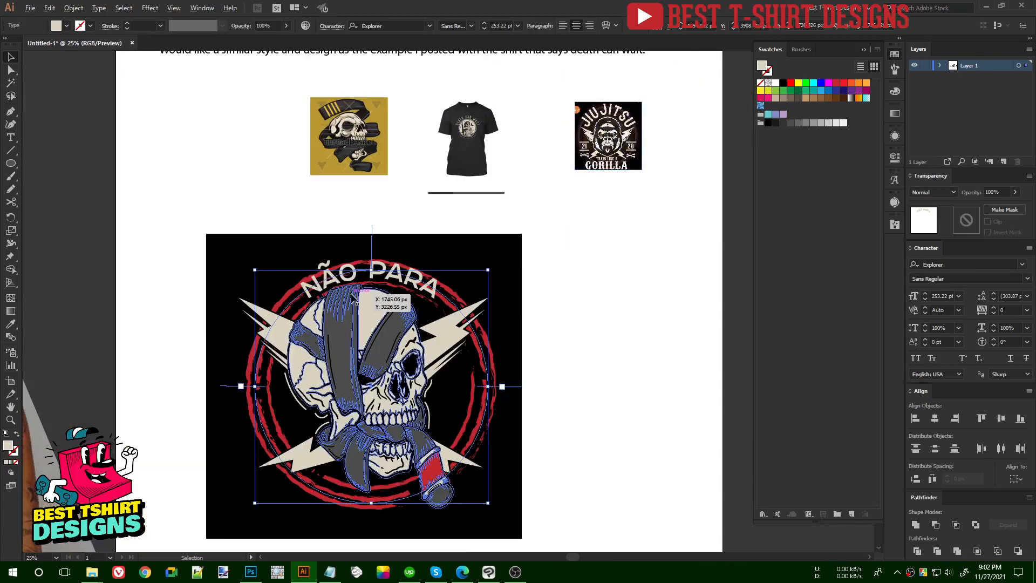
# Step: Try the Barbaro Western font on the curved lettering
pyautogui.scroll(2, 350, 294)
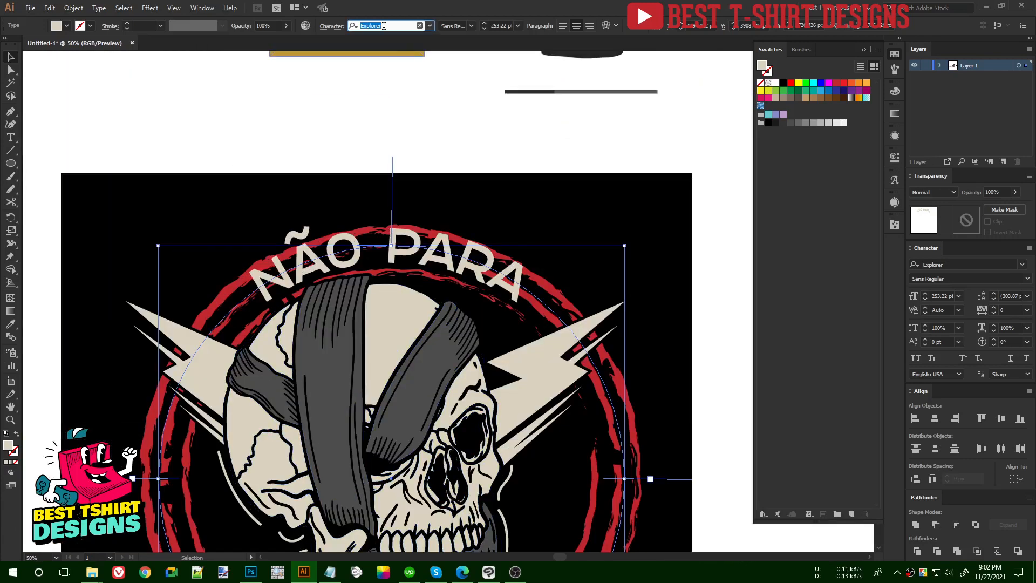
pyautogui.write('BAR')
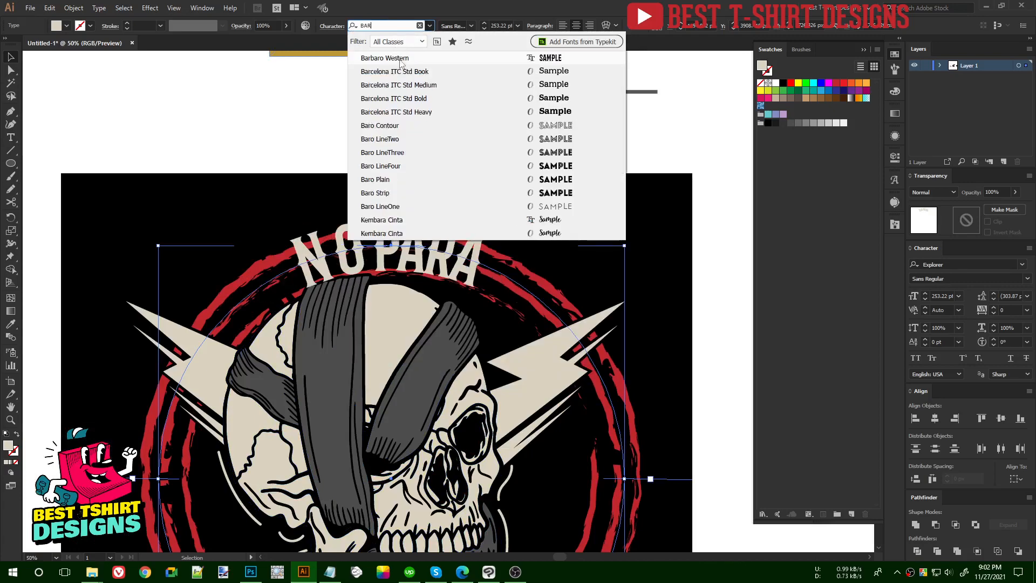
pyautogui.click(400, 58)
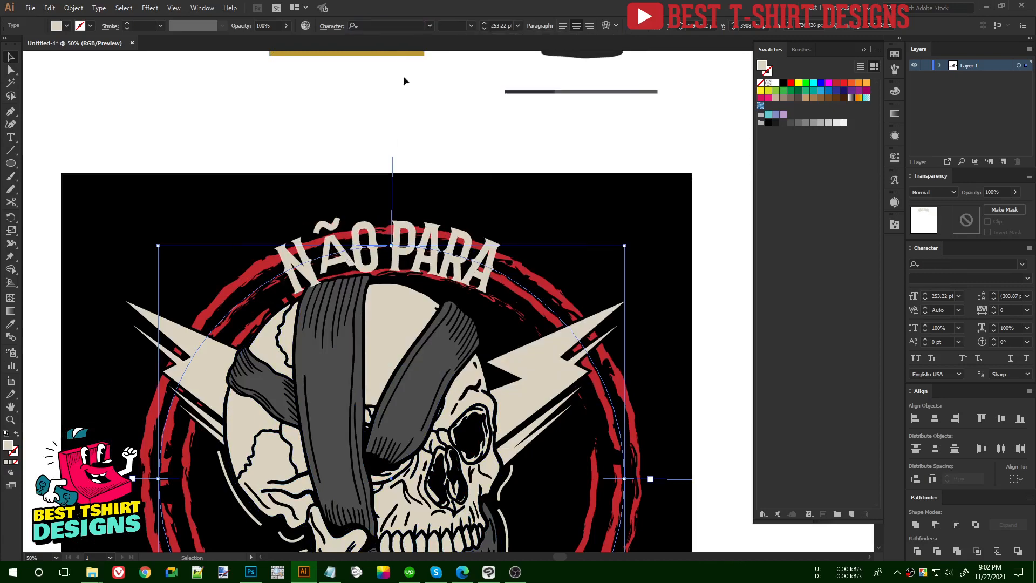
# Step: Change the curved lettering's font to Texas Tango BOLD PERSONAL USE and set its size to 230 pt
pyautogui.click(390, 25)
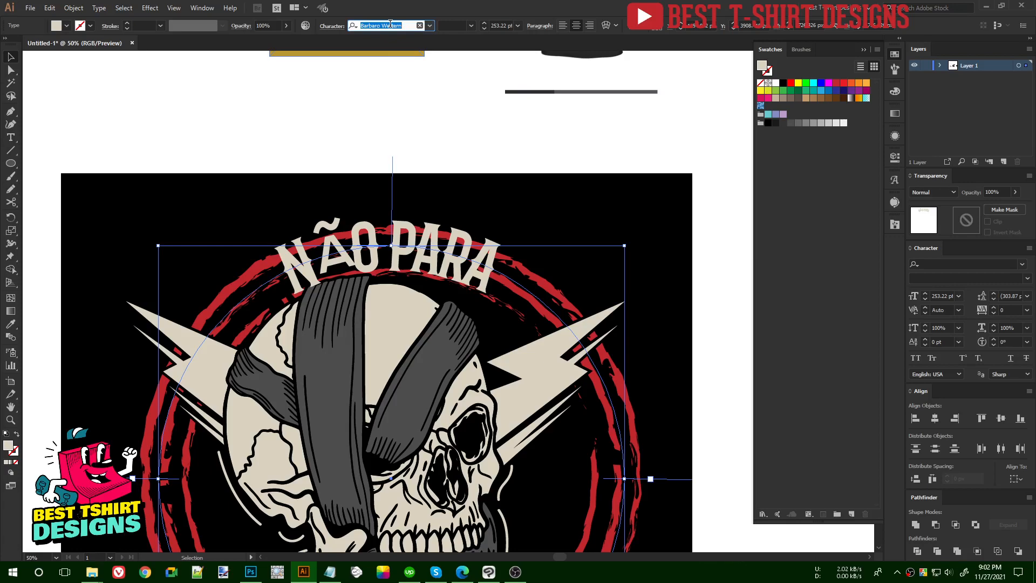
pyautogui.write('TEX')
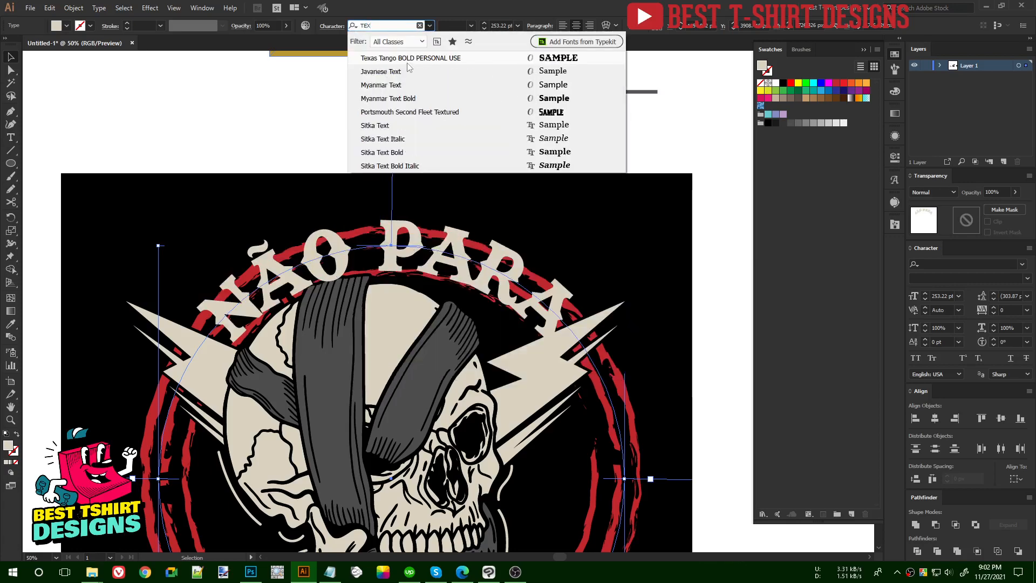
pyautogui.click(407, 62)
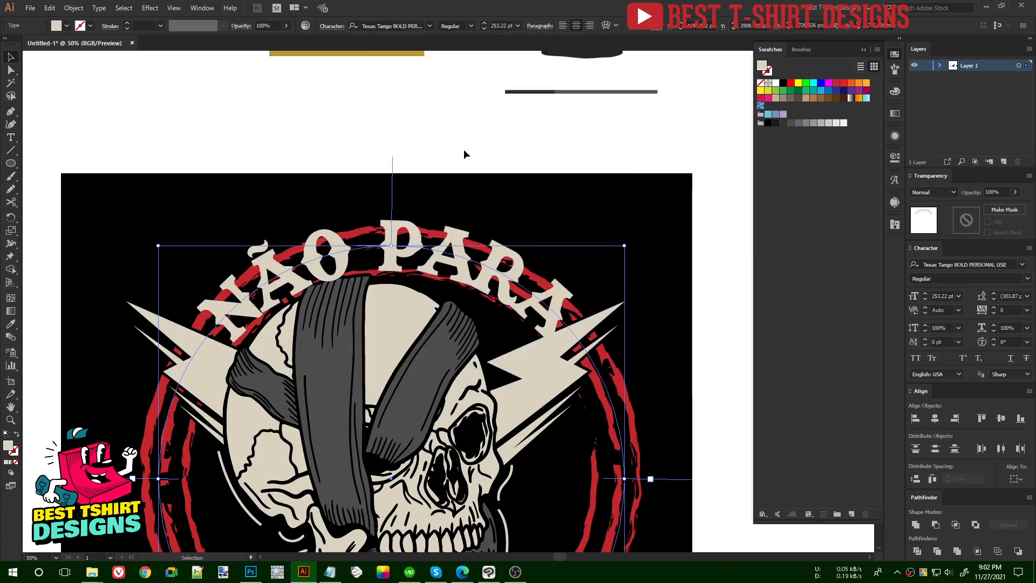
pyautogui.scroll(-1, 456, 147)
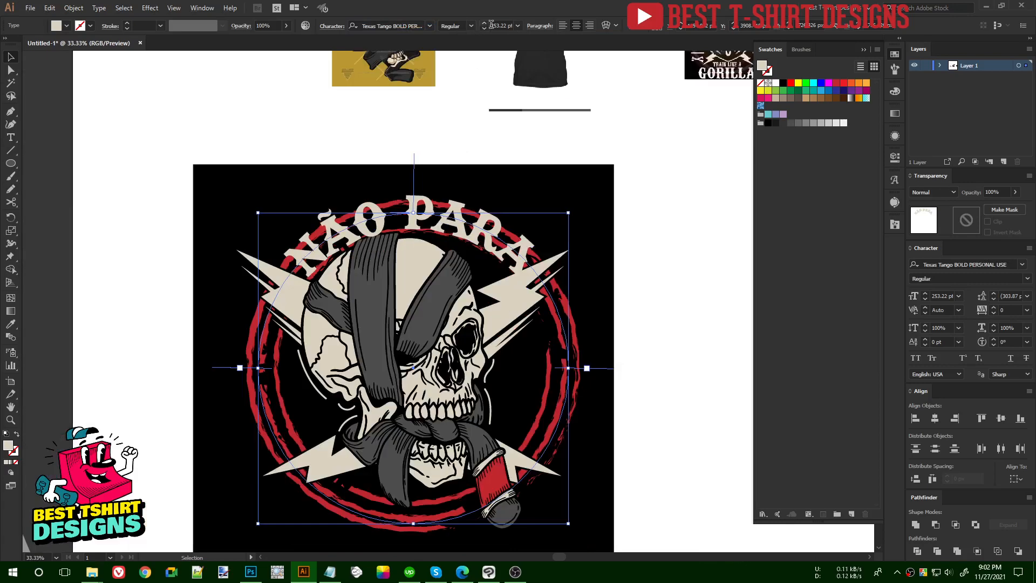
pyautogui.scroll(-3, 504, 24)
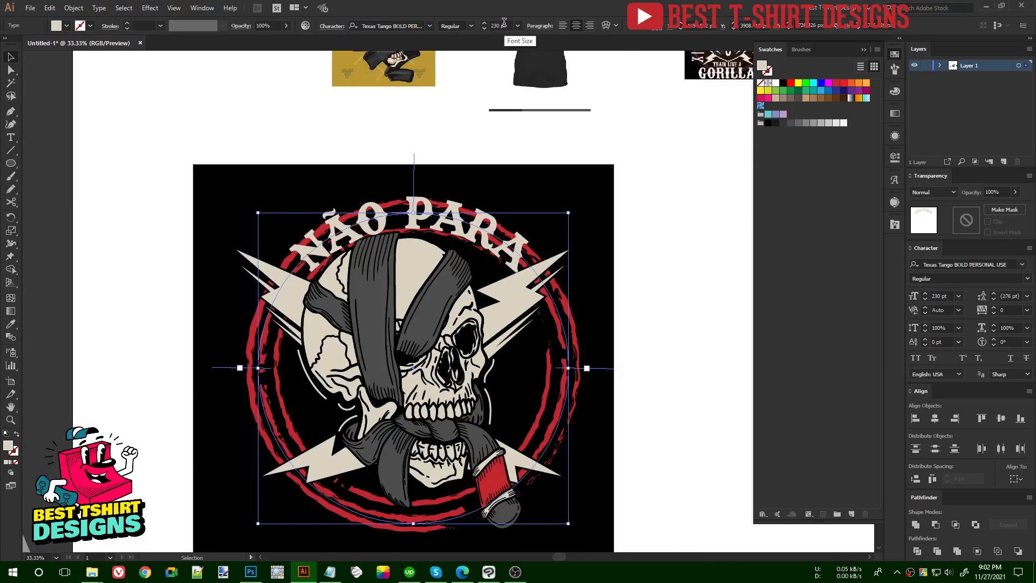
pyautogui.scroll(1, 416, 290)
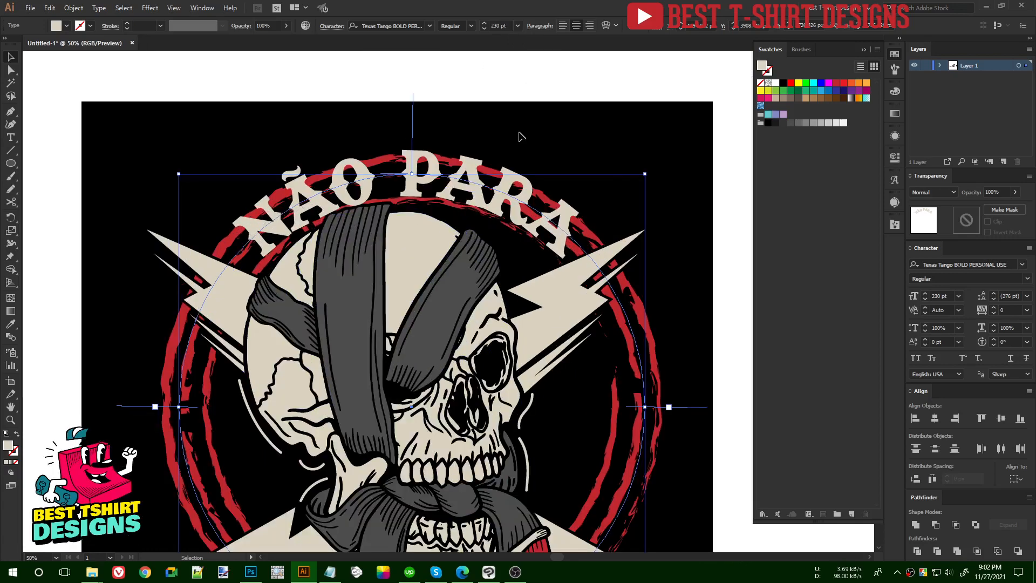
# Step: Enlarge the text circle slightly to about 234 pt lettering, and set the lettering's tracking to 30
pyautogui.moveTo(413, 173); pyautogui.dragTo(417, 165)
pyautogui.scroll(-1, 448, 132)
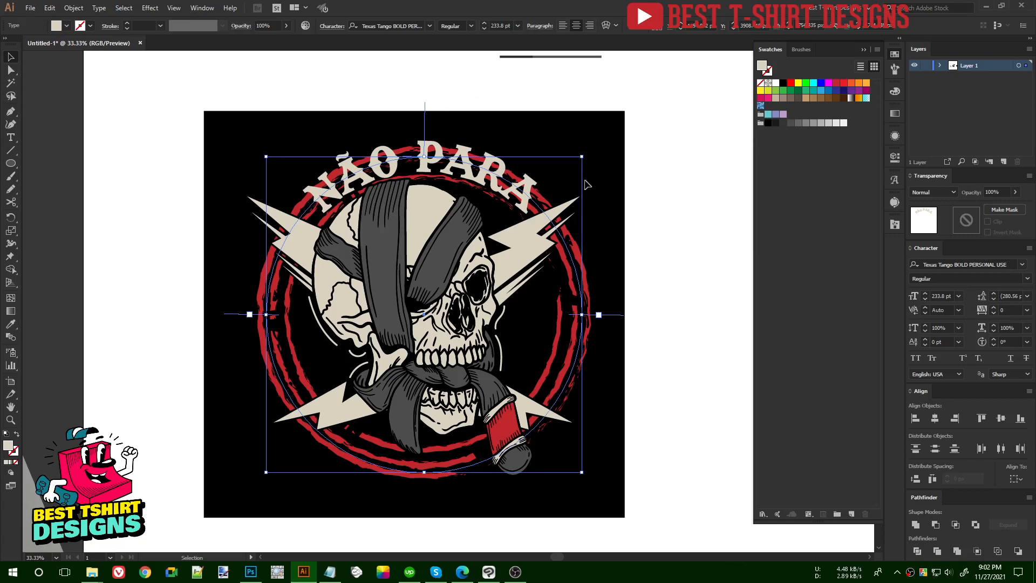
pyautogui.scroll(2, 1004, 309)
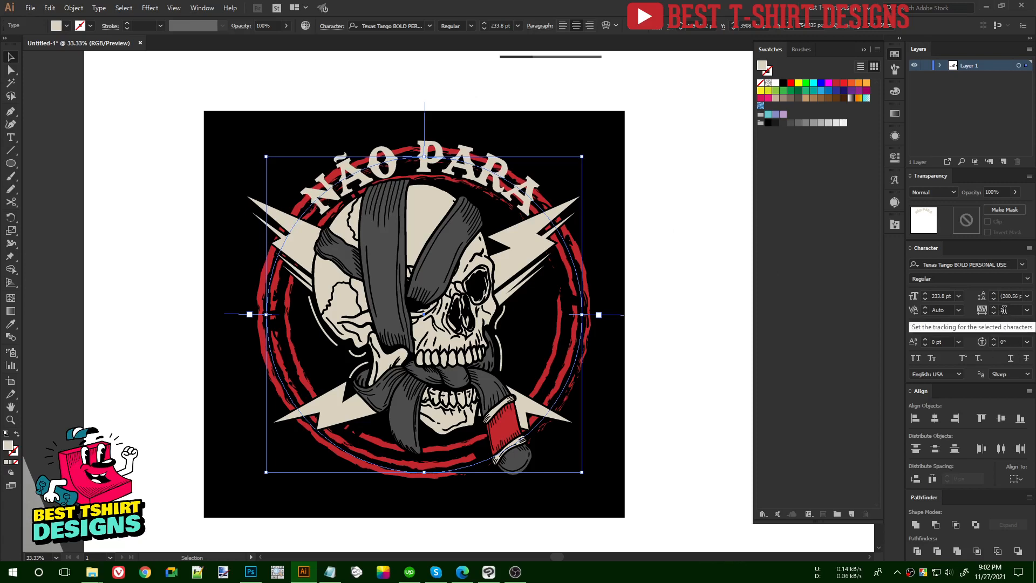
pyautogui.click(672, 201)
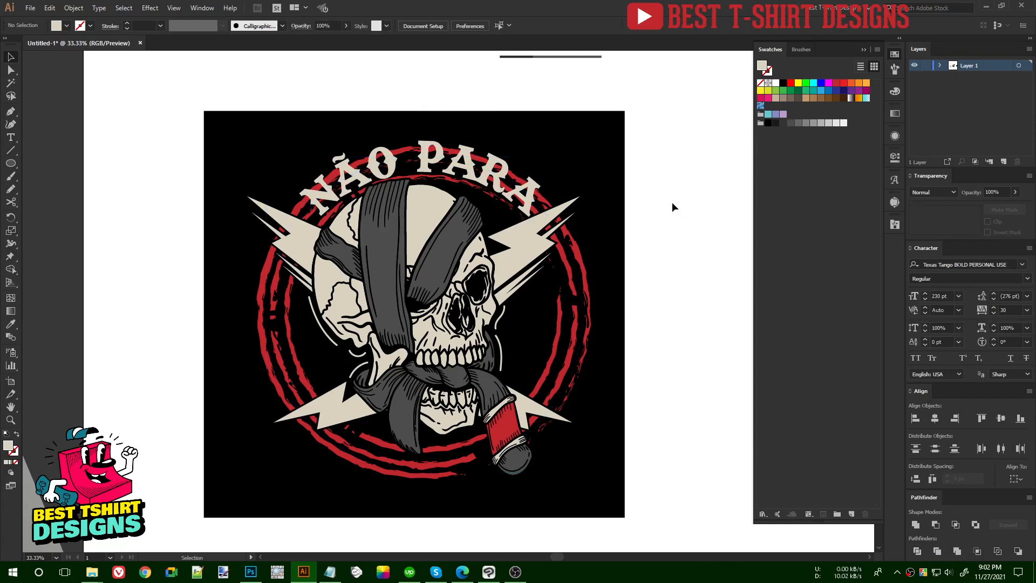
# Step: Open the red rings' opacity mask for editing, and set the fill color to black
pyautogui.click(577, 260)
pyautogui.click(955, 226)
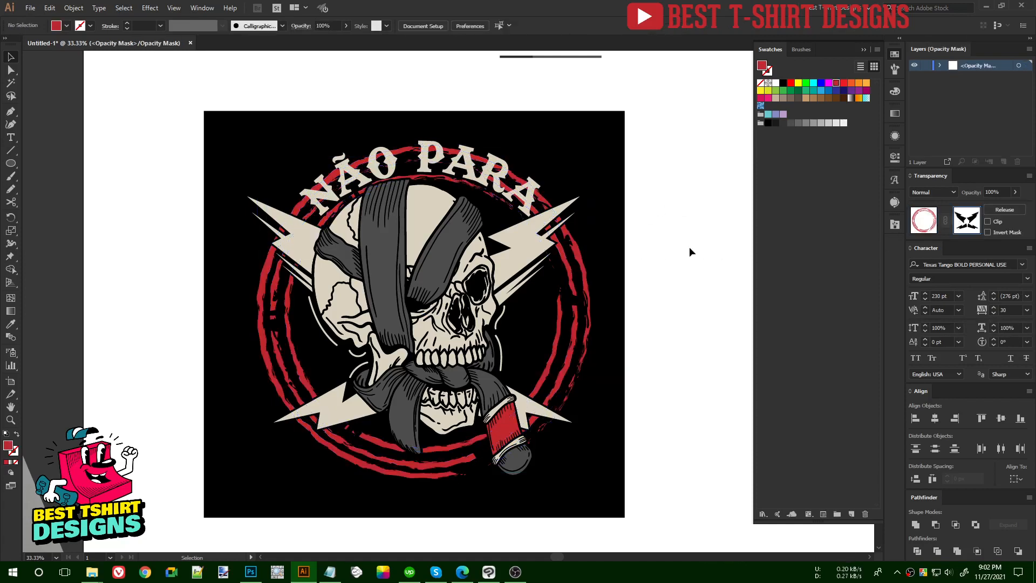
pyautogui.click(783, 83)
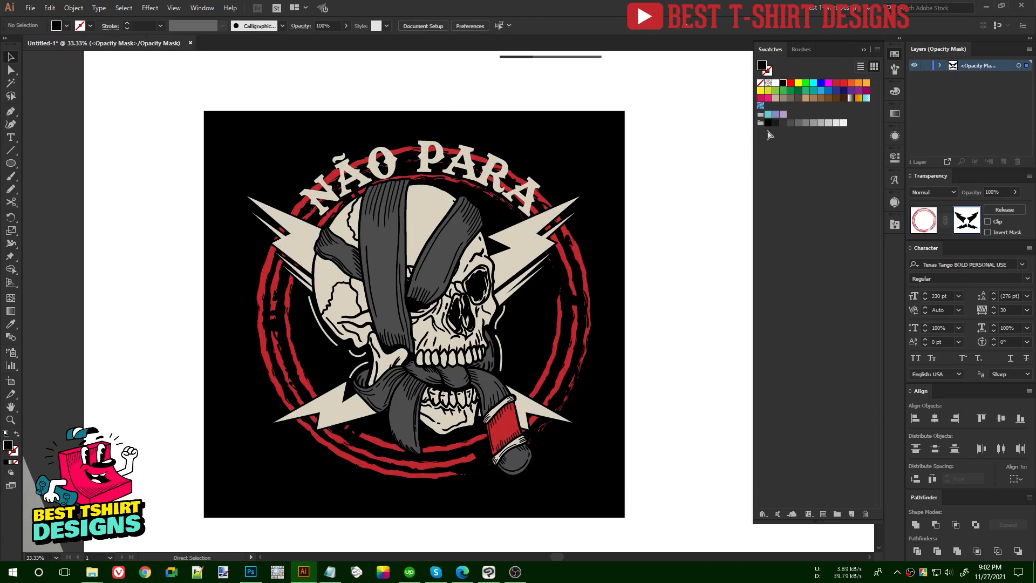
pyautogui.hotkey('ctrl', 'a')
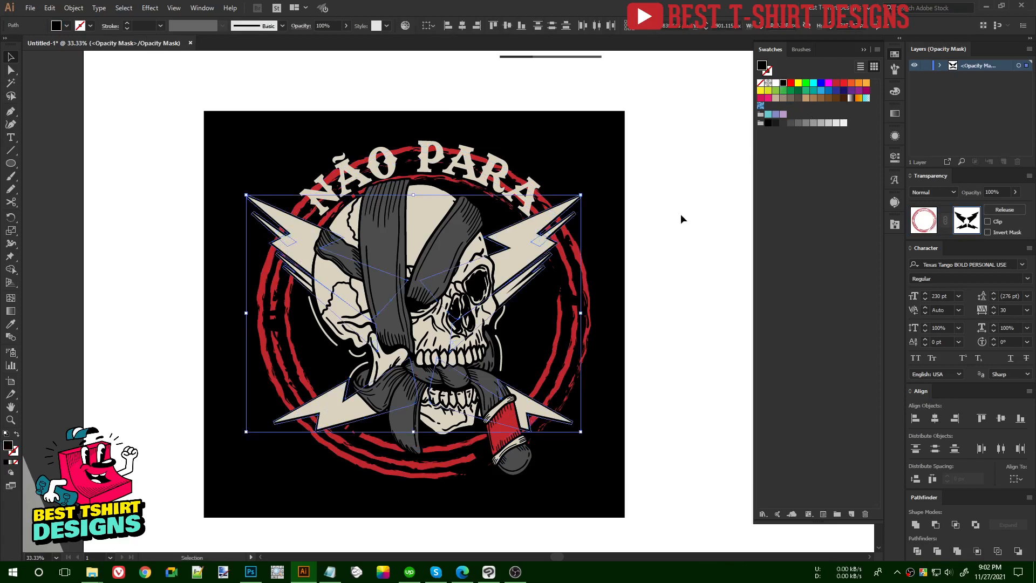
pyautogui.click(681, 214)
# Step: Draw a closed black freehand shape around the "não para" lettering in the mask to hide the rings behind it
pyautogui.press('n')
pyautogui.hotkey('ctrl', '=')
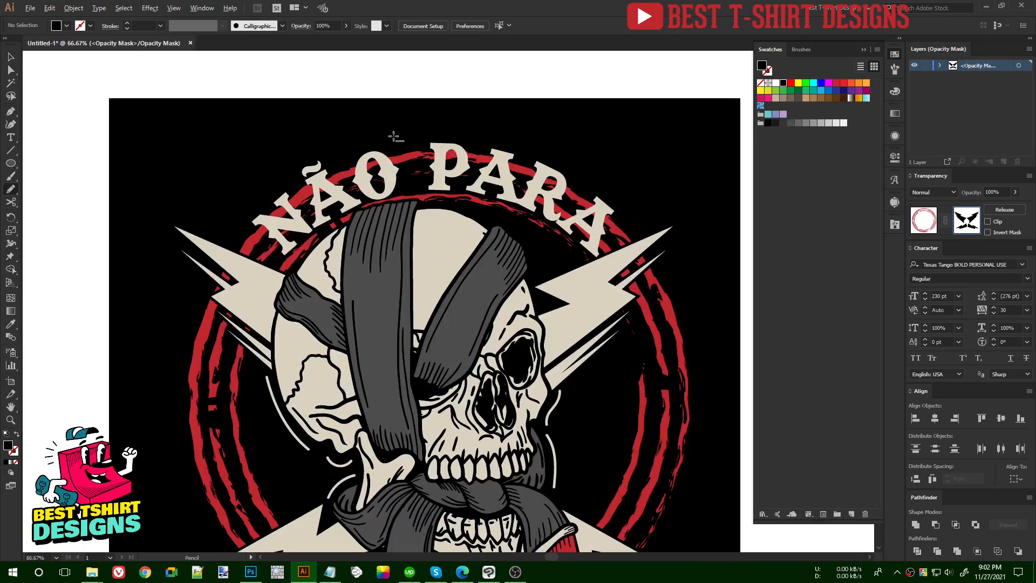
pyautogui.hotkey('ctrl', '=')
pyautogui.moveTo(159, 261)
pyautogui.mouseDown()
pyautogui.moveTo(176, 303)
pyautogui.moveTo(278, 350)
pyautogui.moveTo(412, 279)
pyautogui.moveTo(463, 275)
pyautogui.moveTo(595, 316)
pyautogui.moveTo(647, 318)
pyautogui.moveTo(731, 277)
pyautogui.moveTo(677, 205)
pyautogui.moveTo(506, 141)
pyautogui.moveTo(332, 137)
pyautogui.moveTo(243, 168)
pyautogui.moveTo(171, 238)
pyautogui.mouseUp()
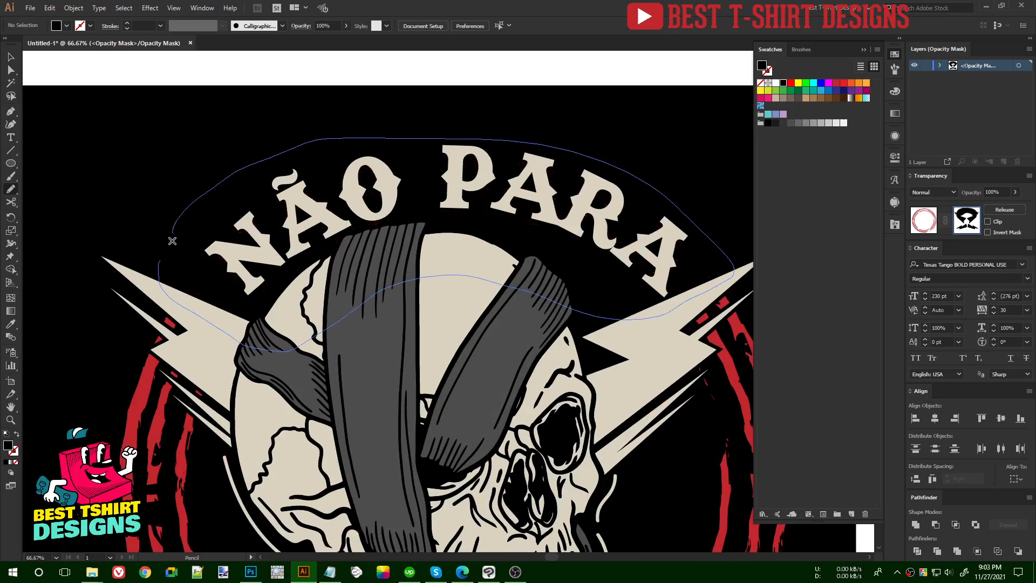
# Step: Exit the opacity mask, and select the curved lettering together with the red rings
pyautogui.hotkey('ctrl', '-')
pyautogui.press('v')
pyautogui.hotkey('ctrl', '-')
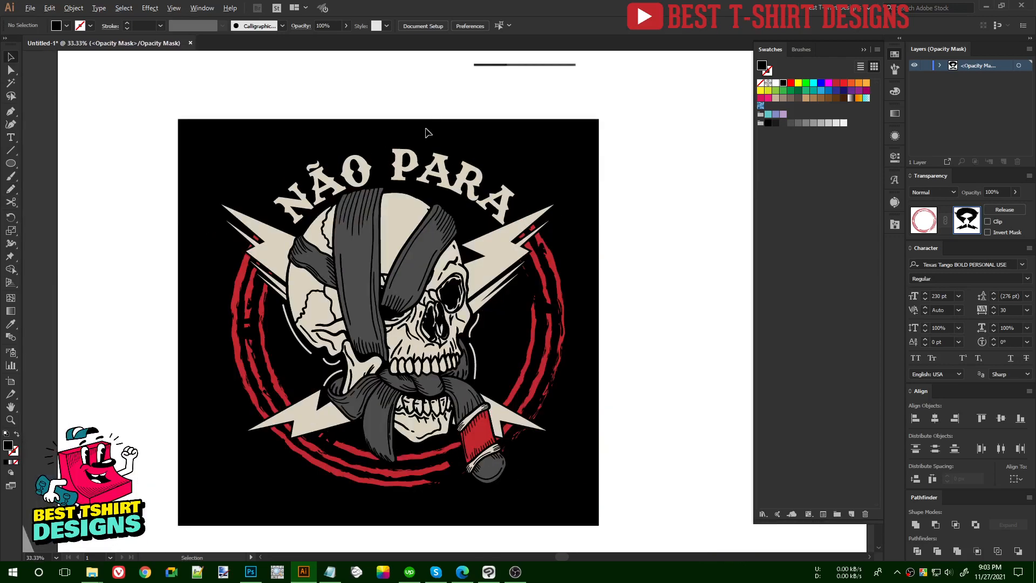
pyautogui.hotkey('ctrl', '-')
pyautogui.click(923, 220)
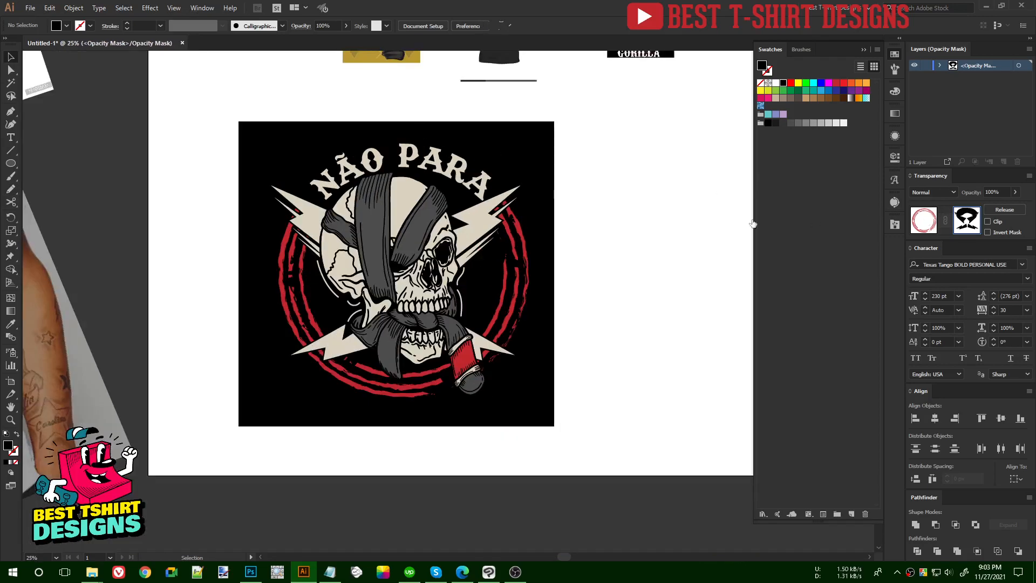
pyautogui.click(408, 154)
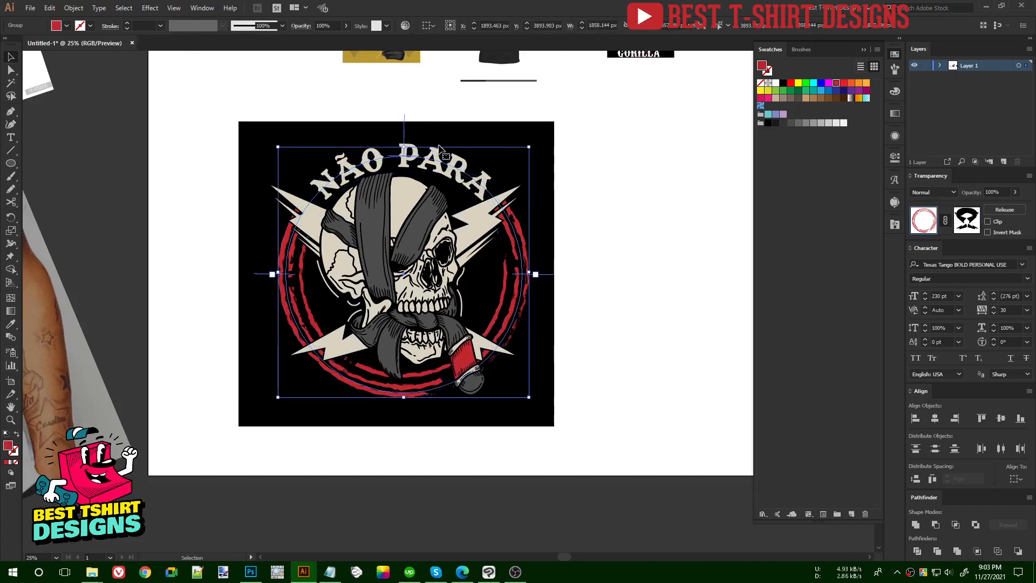
# Step: Resize the lettering's circle path to about 237 pt text, and shift the lettering slightly counterclockwise along it
pyautogui.moveTo(404, 156); pyautogui.dragTo(404, 151)
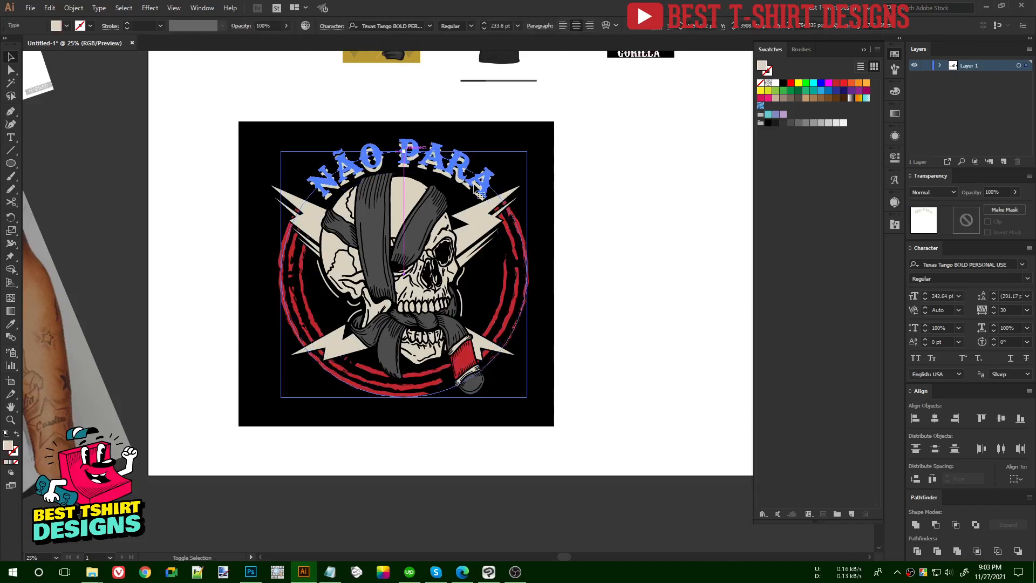
pyautogui.hotkey('ctrl', '+')
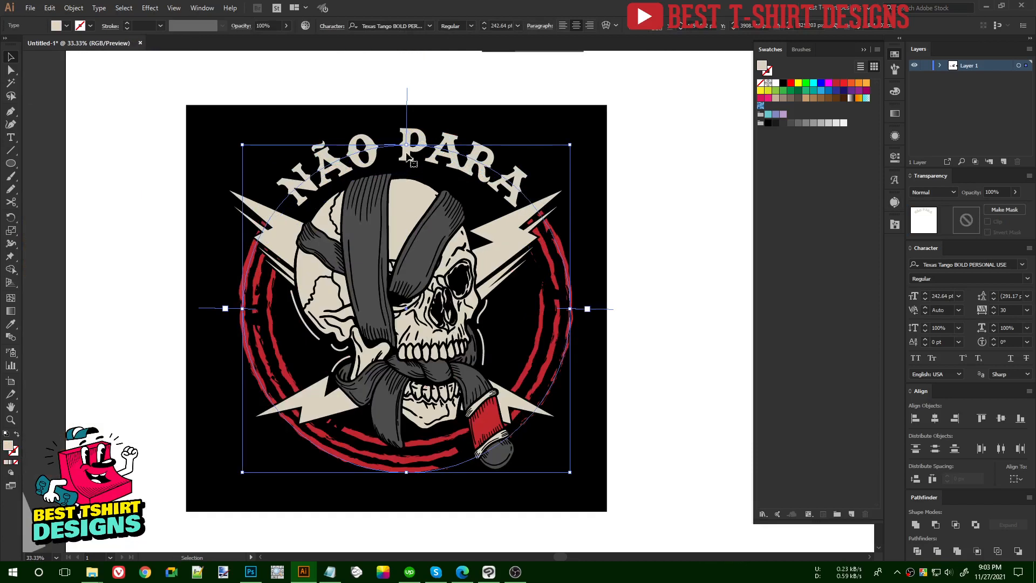
pyautogui.moveTo(407, 146); pyautogui.dragTo(406, 150)
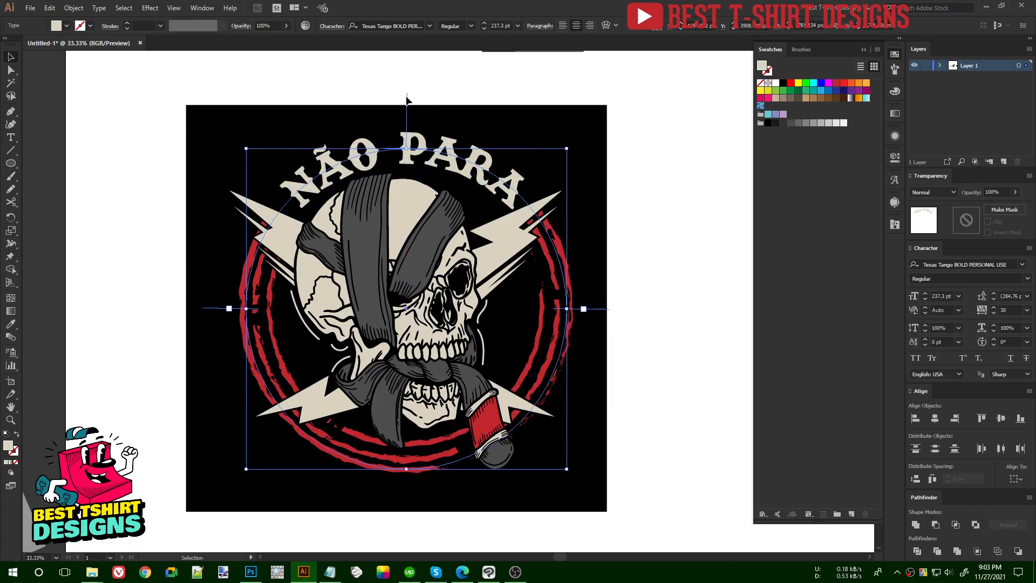
pyautogui.moveTo(407, 98); pyautogui.dragTo(402, 100)
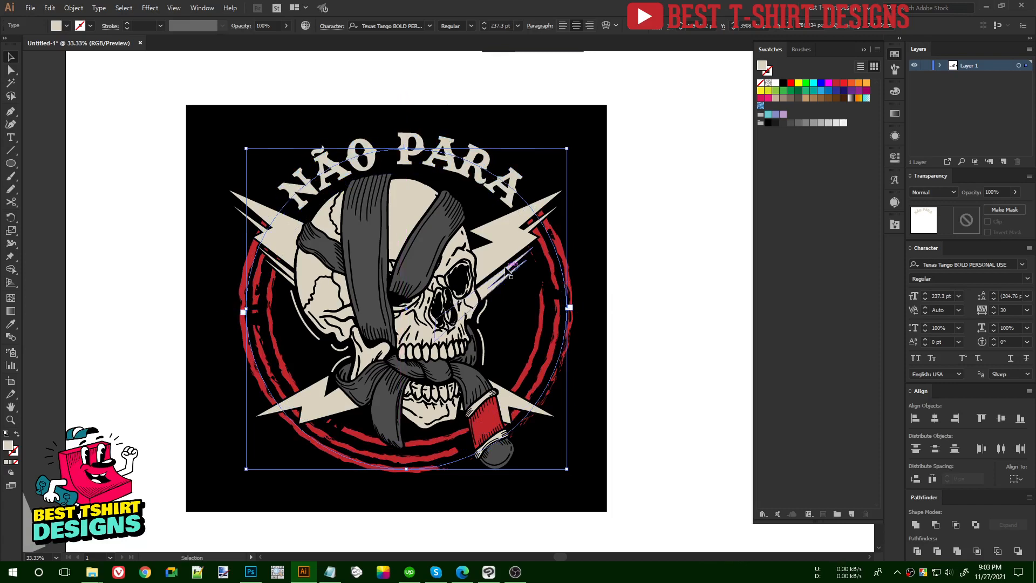
# Step: Recolor the "não para" lettering with the red sampled from the rings, and deselect it
pyautogui.press('i')
pyautogui.click(260, 275)
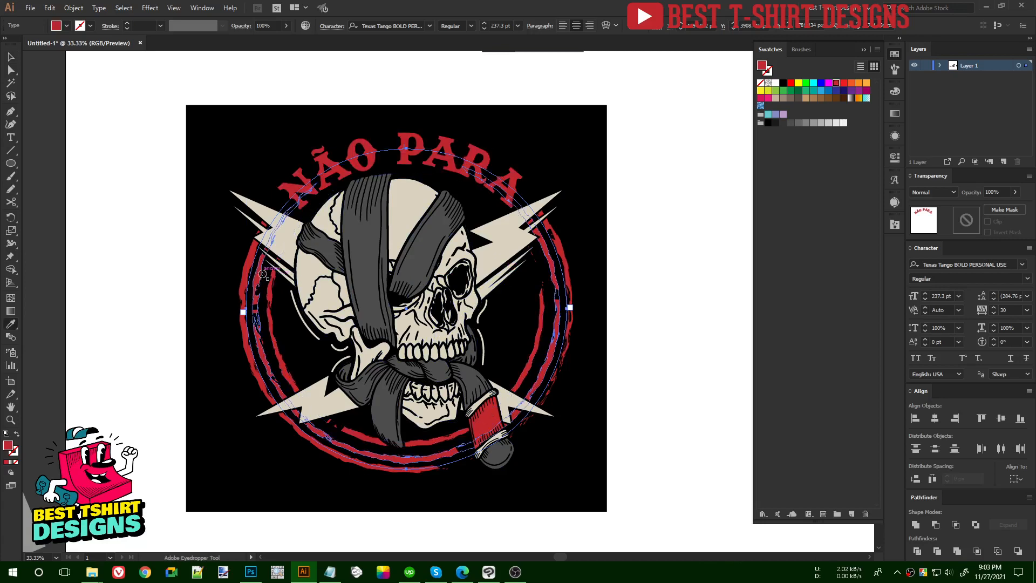
pyautogui.press('v')
pyautogui.click(682, 271)
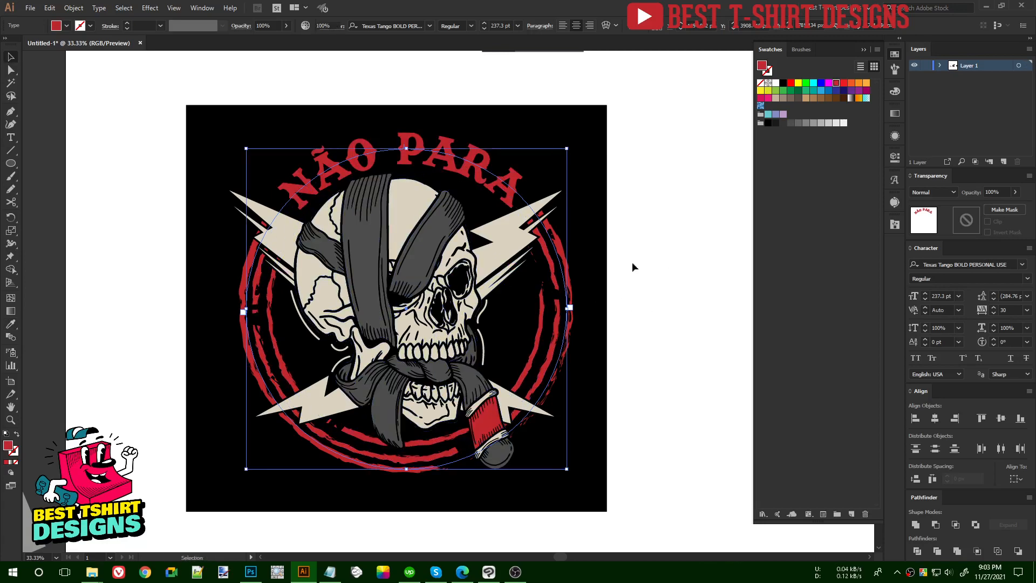
# Step: Inspect the shapes in the red rings' outer opacity mask around the belt's red end
pyautogui.scroll(-1, 430, 196)
pyautogui.scroll(1, 591, 242)
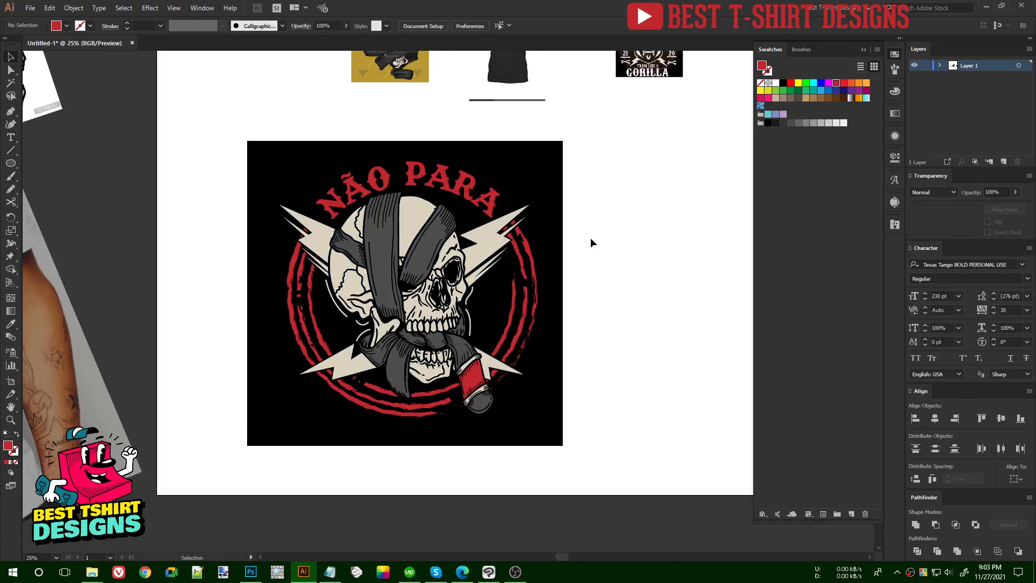
pyautogui.scroll(-3, 590, 241)
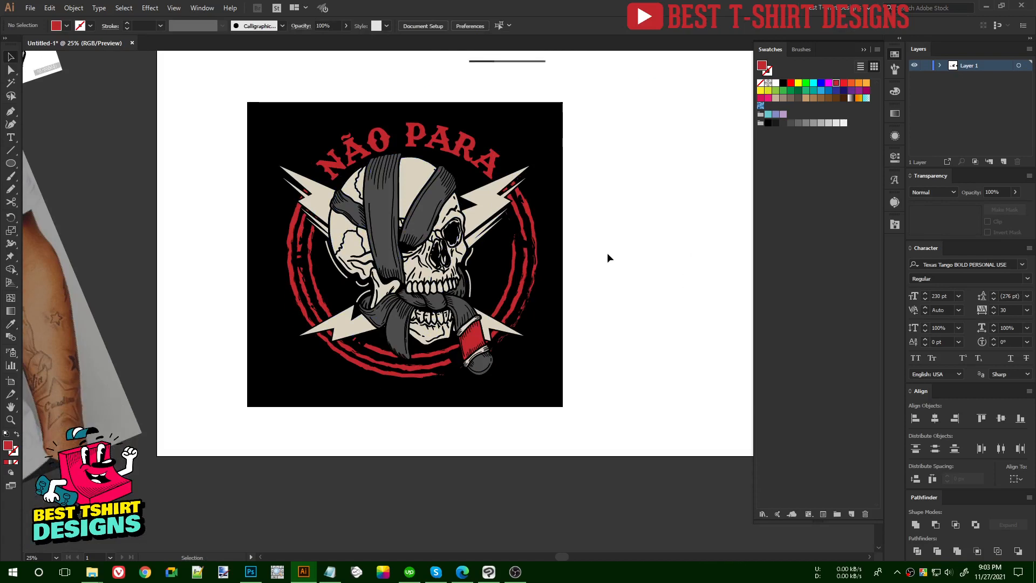
pyautogui.click(453, 361)
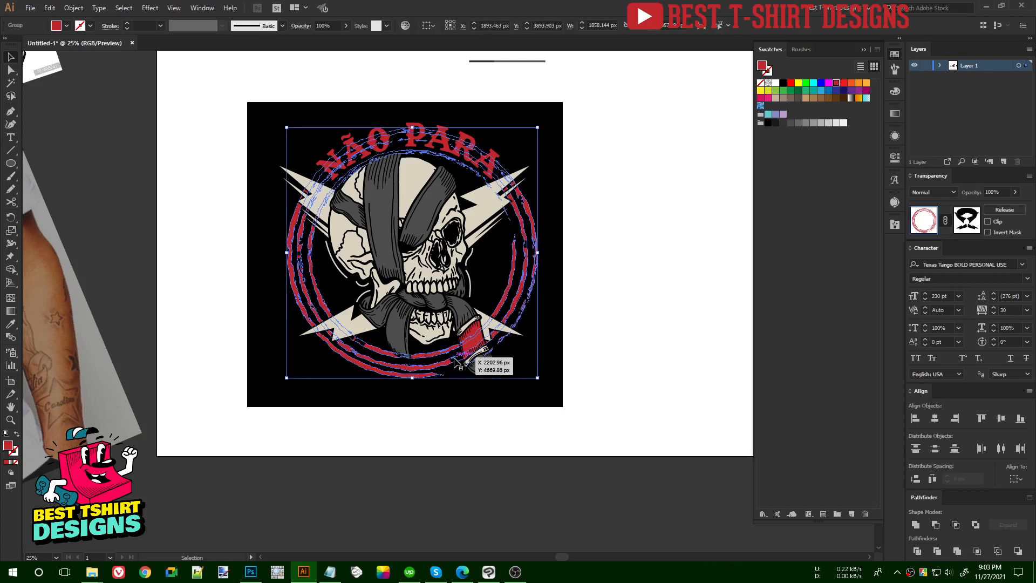
pyautogui.click(608, 366)
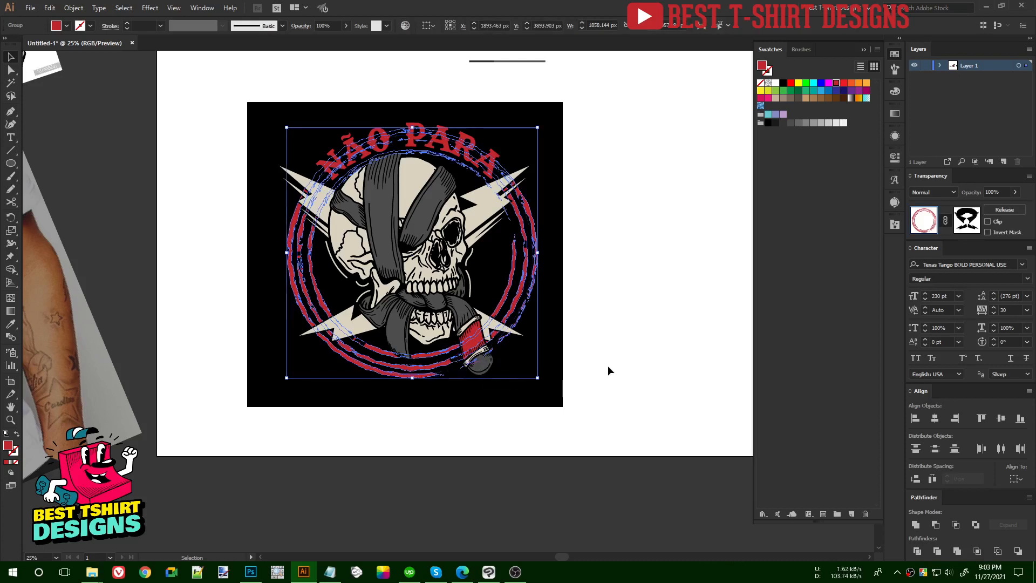
pyautogui.click(456, 361)
pyautogui.click(961, 225)
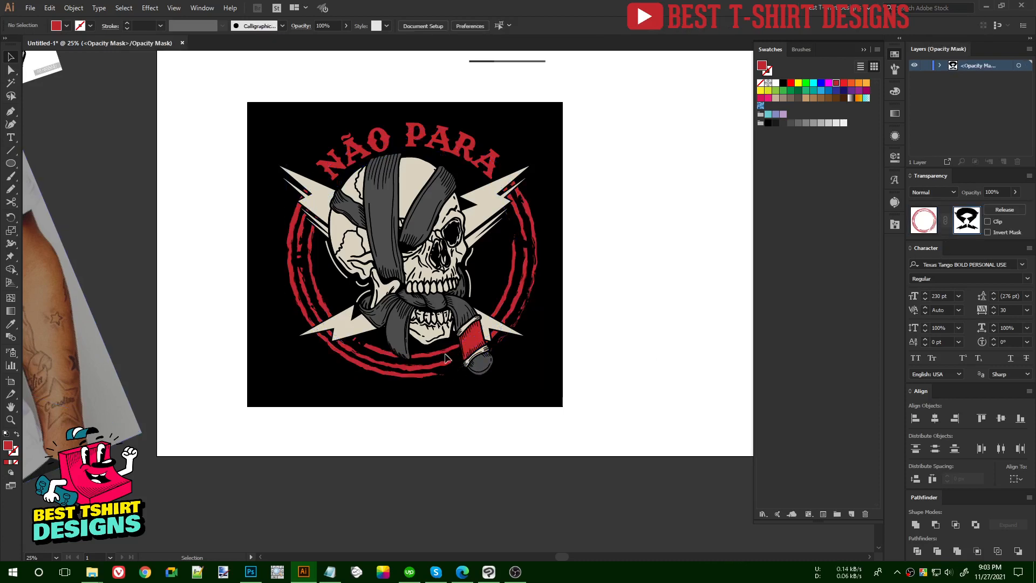
pyautogui.moveTo(557, 382); pyautogui.dragTo(458, 313)
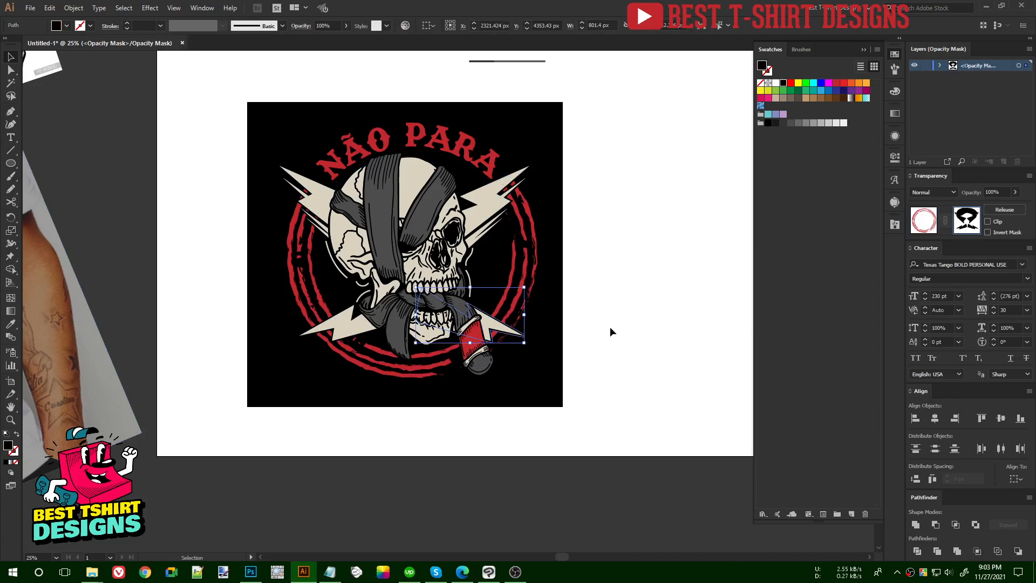
pyautogui.click(610, 328)
pyautogui.click(446, 360)
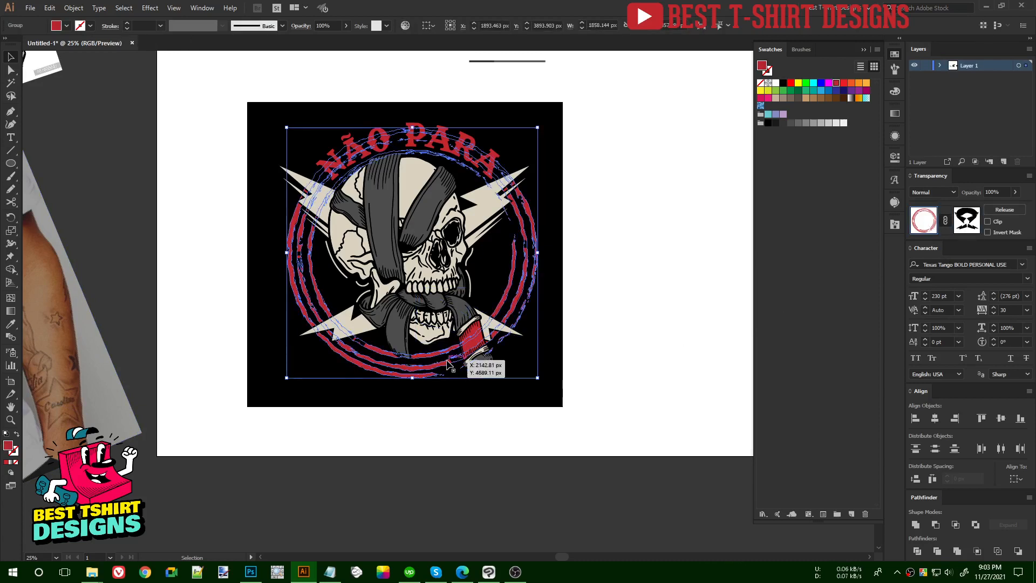
# Step: Isolate the ring group and delete all the shapes in the middle ring's own opacity mask
pyautogui.doubleClick(447, 360)
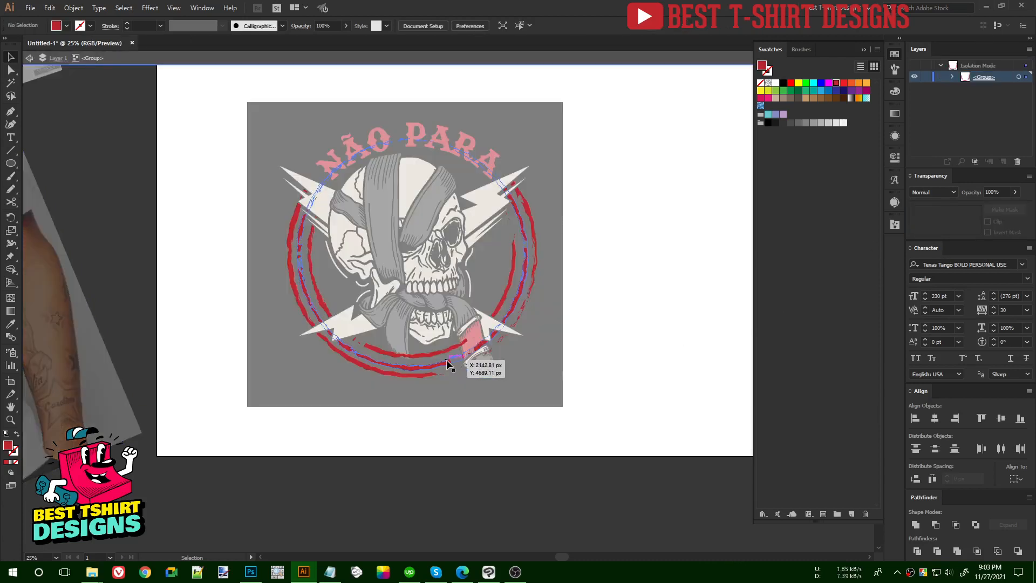
pyautogui.click(966, 220)
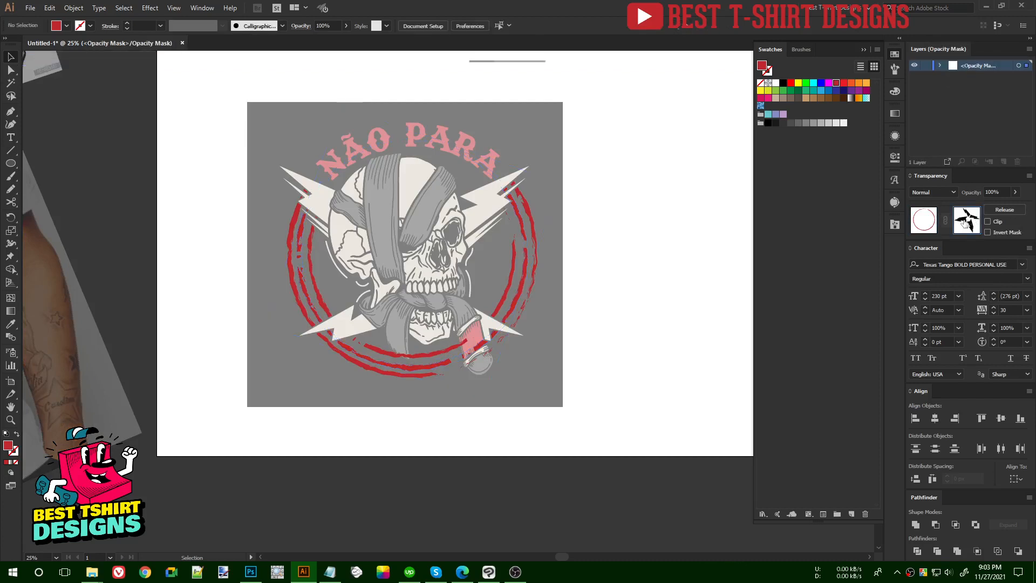
pyautogui.hotkey('ctrl', 'a')
pyautogui.press('Delete')
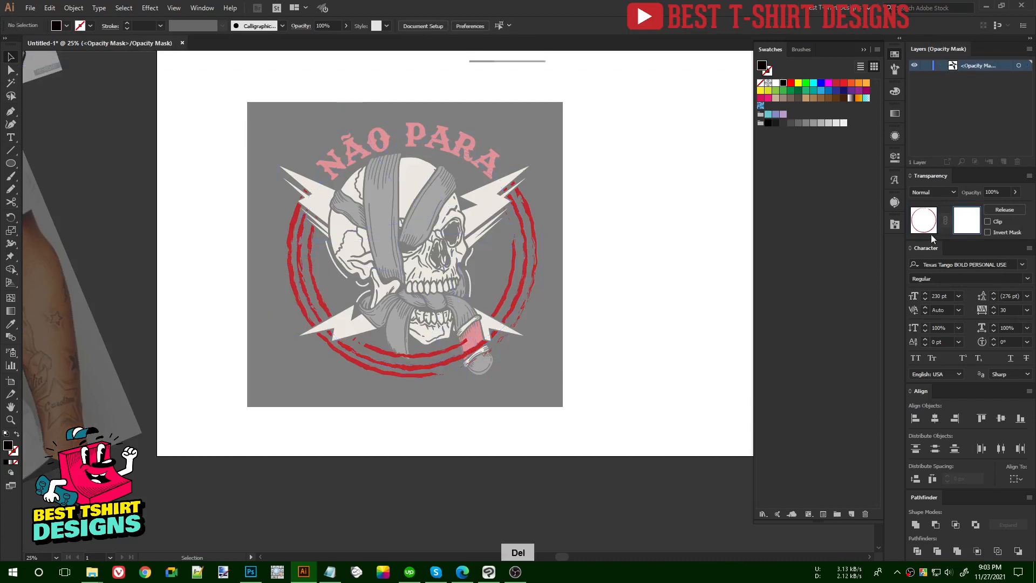
pyautogui.click(920, 232)
# Step: Clear all the shapes from the innermost ring's own opacity mask, and leave isolation mode
pyautogui.doubleClick(418, 375)
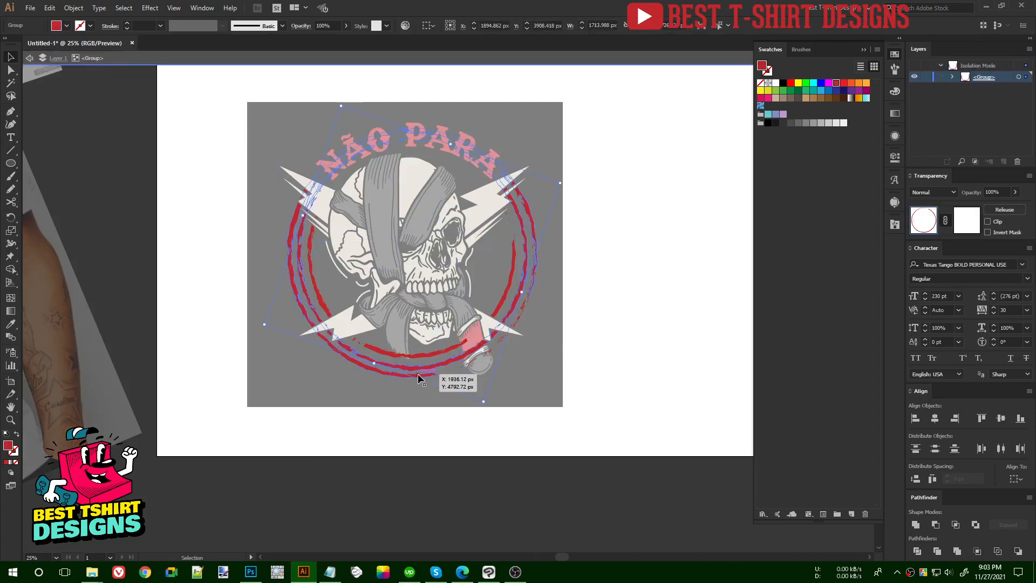
pyautogui.click(458, 346)
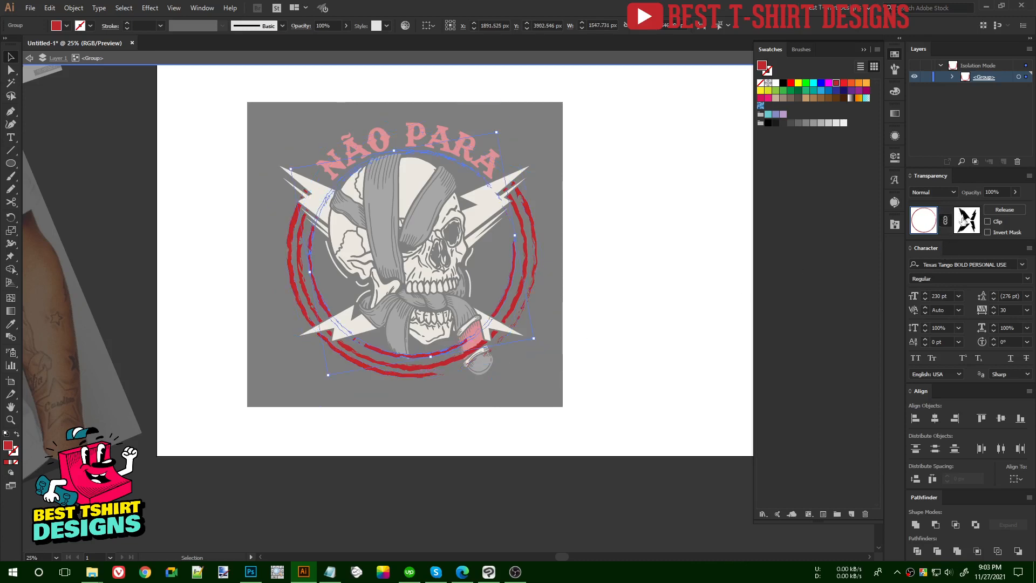
pyautogui.click(961, 220)
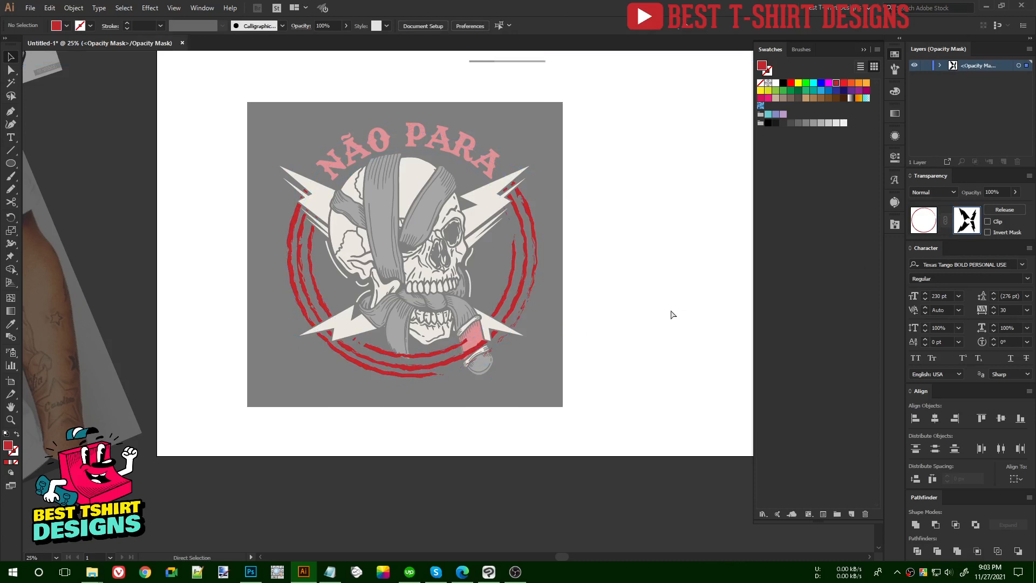
pyautogui.hotkey('ctrl', 'a')
pyautogui.hotkey('ctrl', 'x')
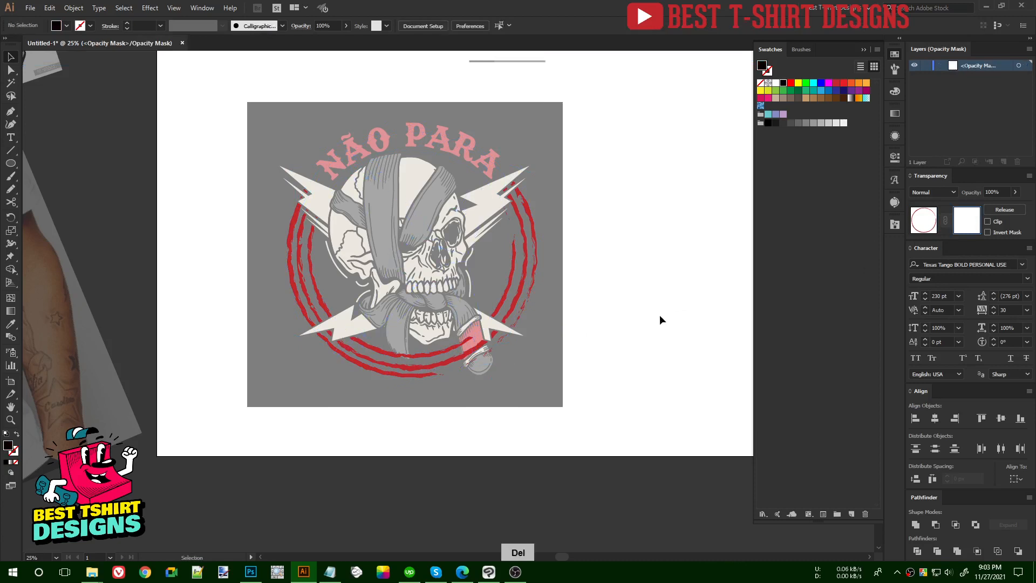
pyautogui.click(918, 218)
pyautogui.click(612, 331)
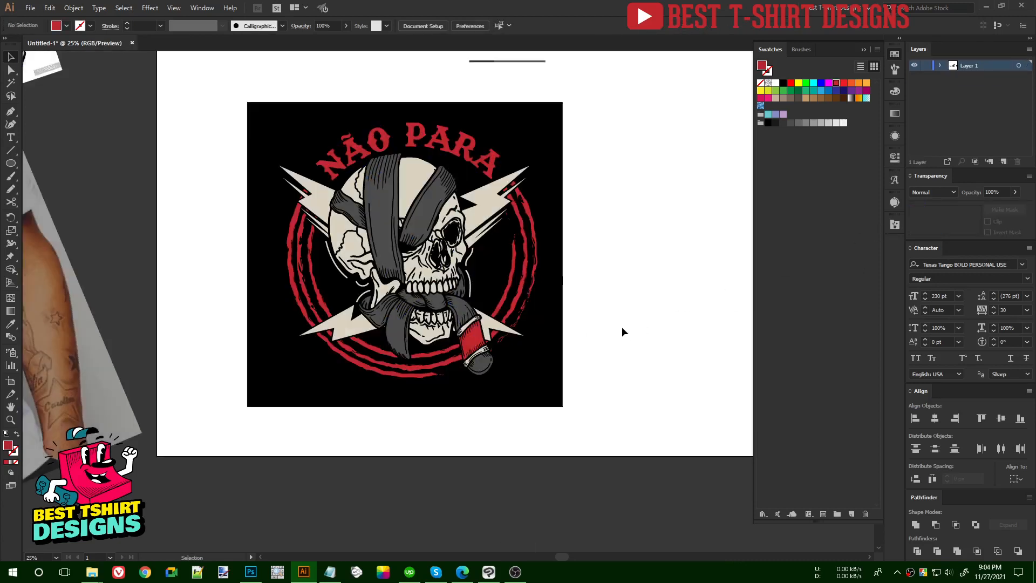
# Step: Examine the whole composition and the close-up details of the rings, belt end and jaw
pyautogui.scroll(1, 621, 331)
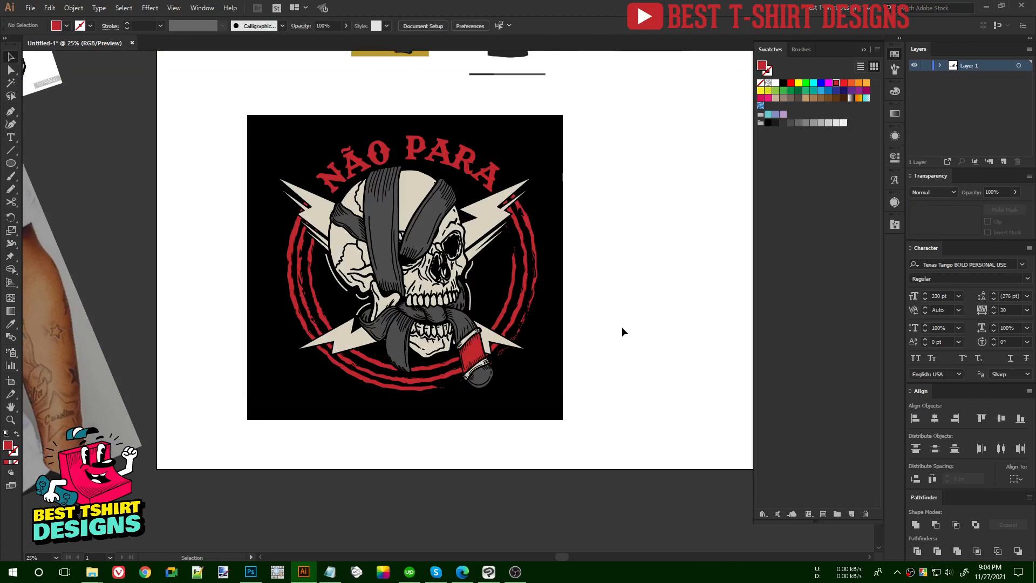
pyautogui.scroll(-1, 621, 325)
pyautogui.hotkey('ctrl', '-')
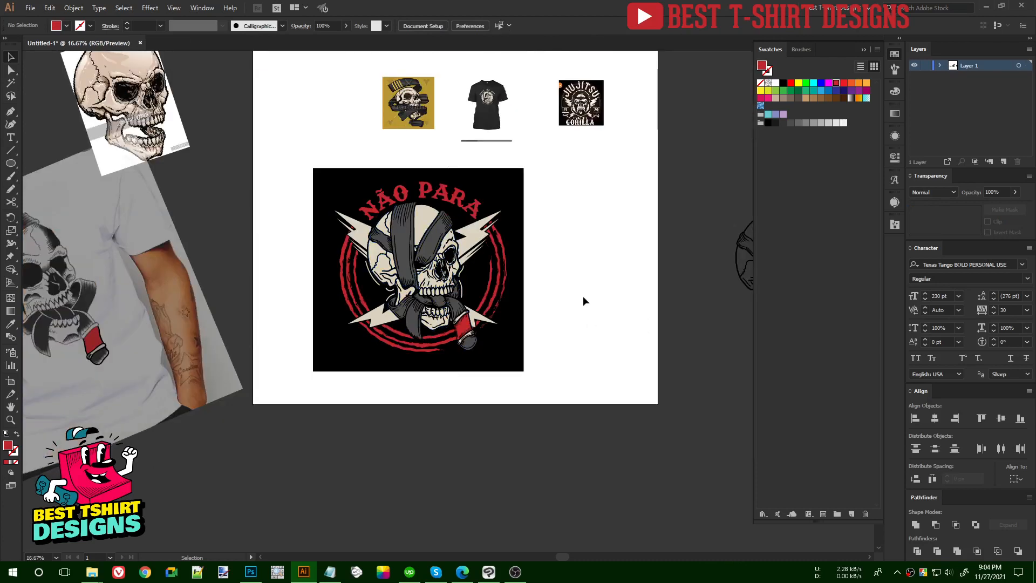
pyautogui.scroll(1, 583, 300)
pyautogui.moveTo(554, 418); pyautogui.dragTo(287, 212)
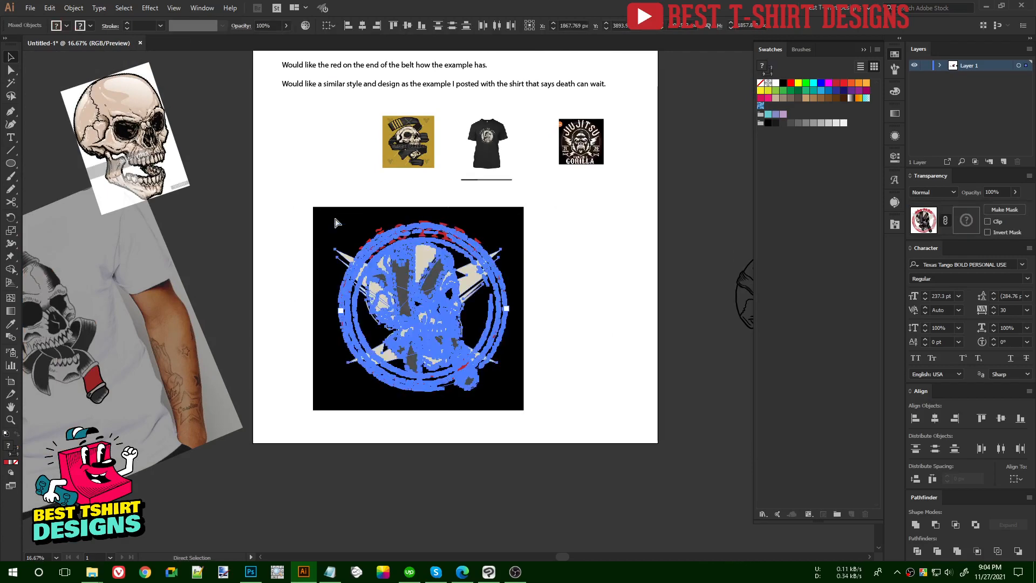
pyautogui.click(607, 334)
pyautogui.hotkey('ctrl', '+')
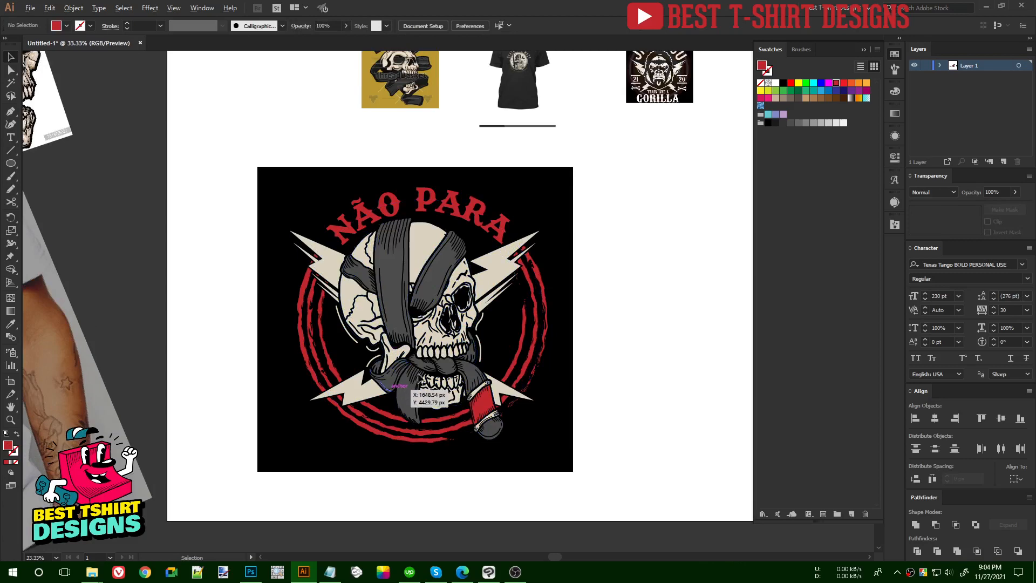
pyautogui.scroll(3, 432, 386)
pyautogui.scroll(-2, 458, 384)
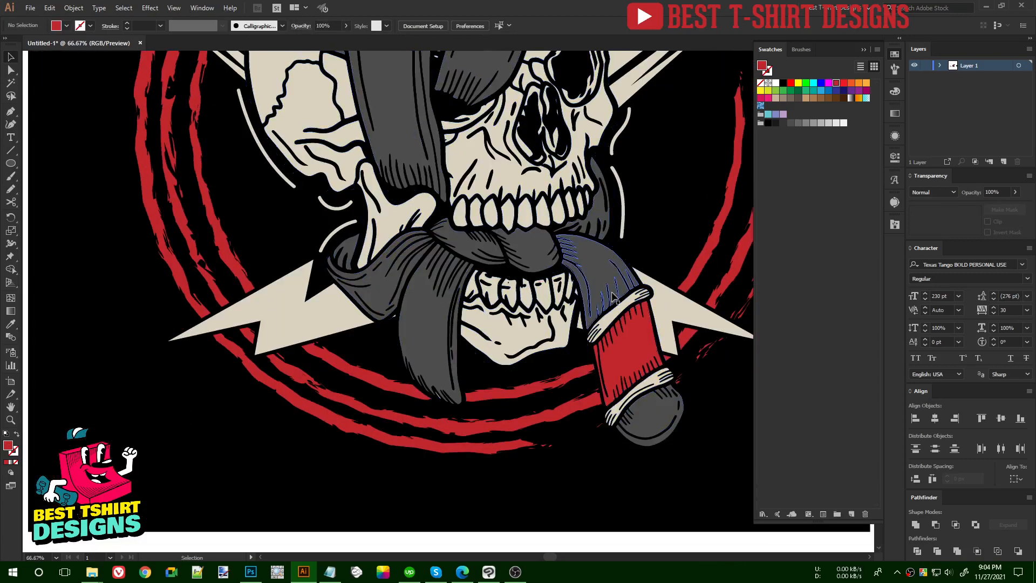
pyautogui.scroll(1, 641, 361)
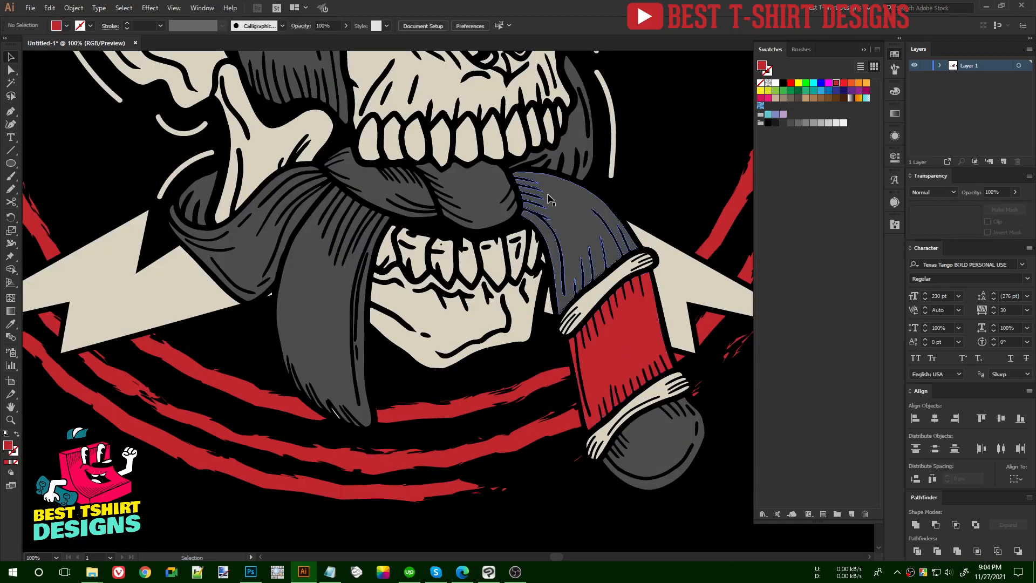
pyautogui.scroll(-2, 369, 300)
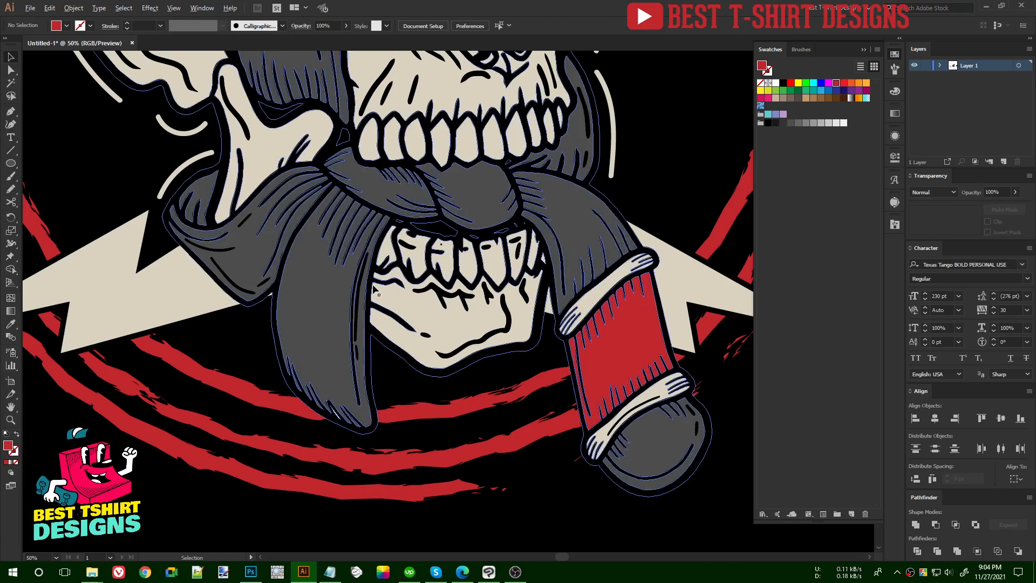
pyautogui.scroll(-1, 369, 310)
pyautogui.scroll(3, 639, 301)
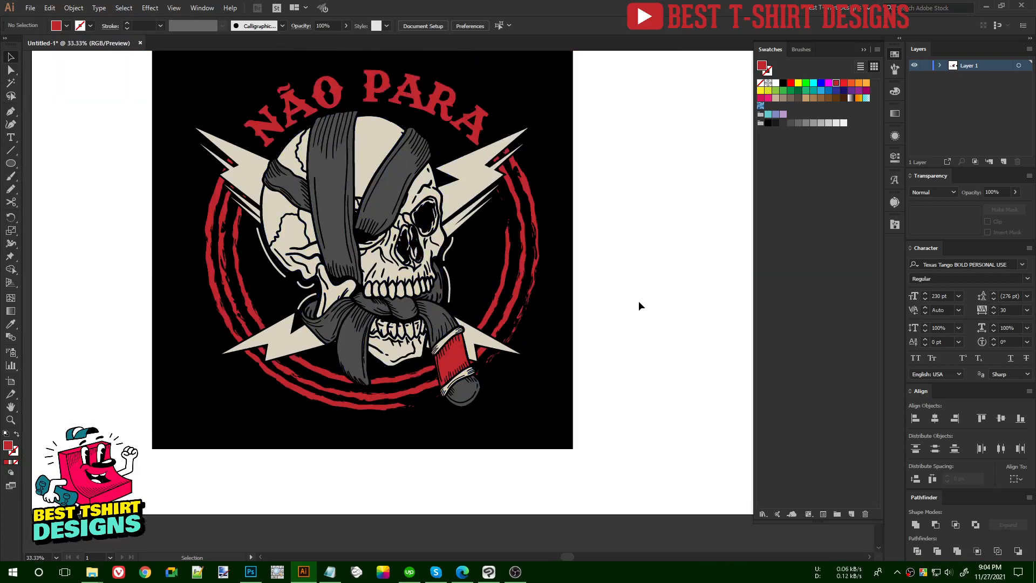
pyautogui.scroll(3, 639, 303)
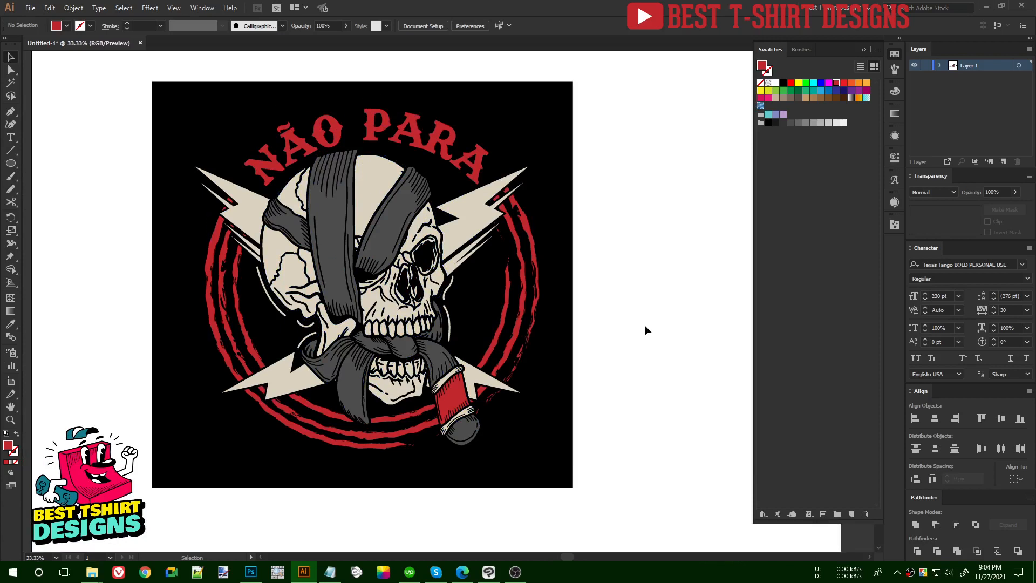
pyautogui.scroll(-1, 645, 324)
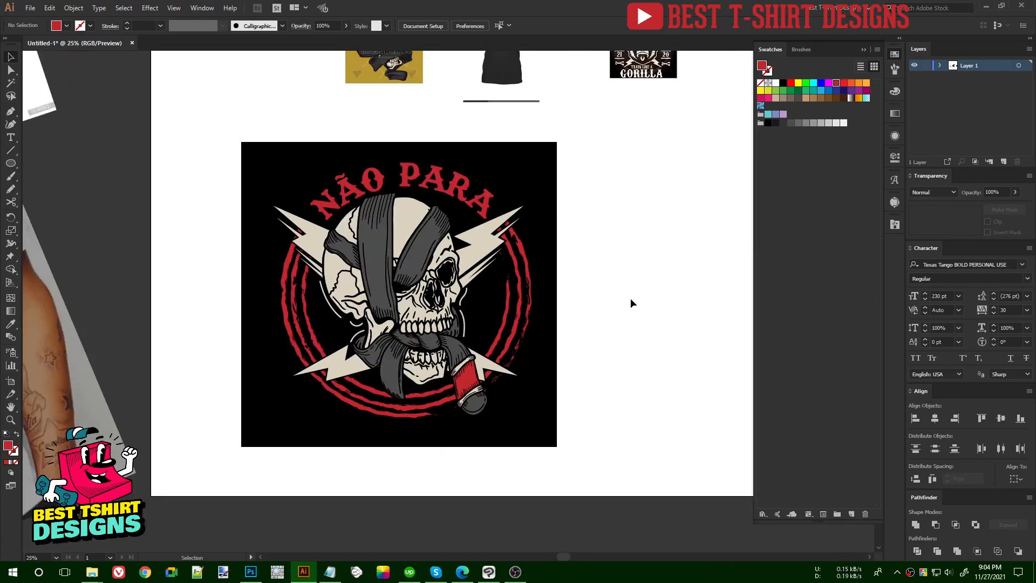
# Step: Compare the finished artwork with the written design brief and the reference shirt images
pyautogui.scroll(4, 593, 300)
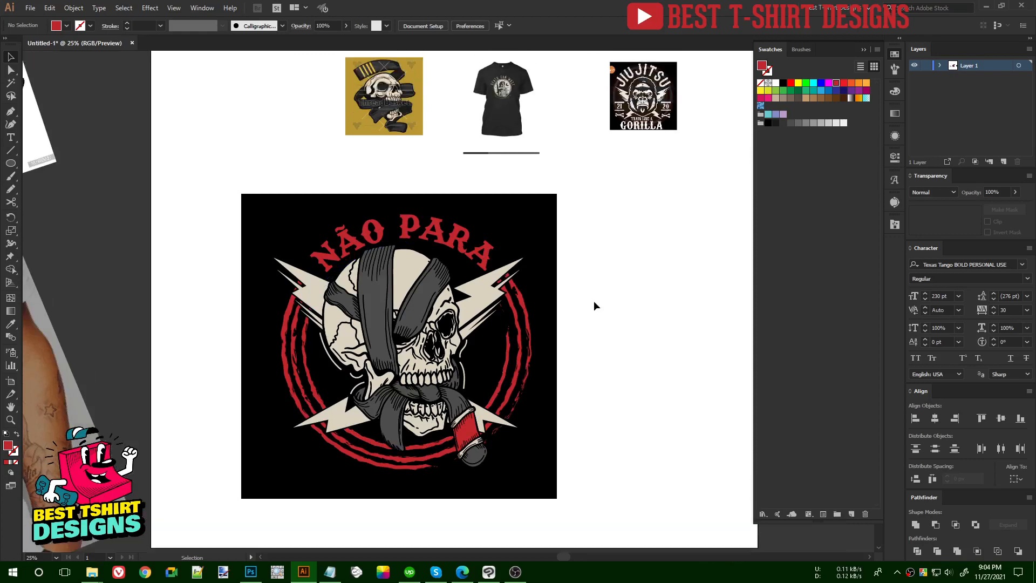
pyautogui.scroll(-1, 594, 300)
pyautogui.scroll(10, 550, 262)
pyautogui.moveTo(311, 102); pyautogui.dragTo(476, 252)
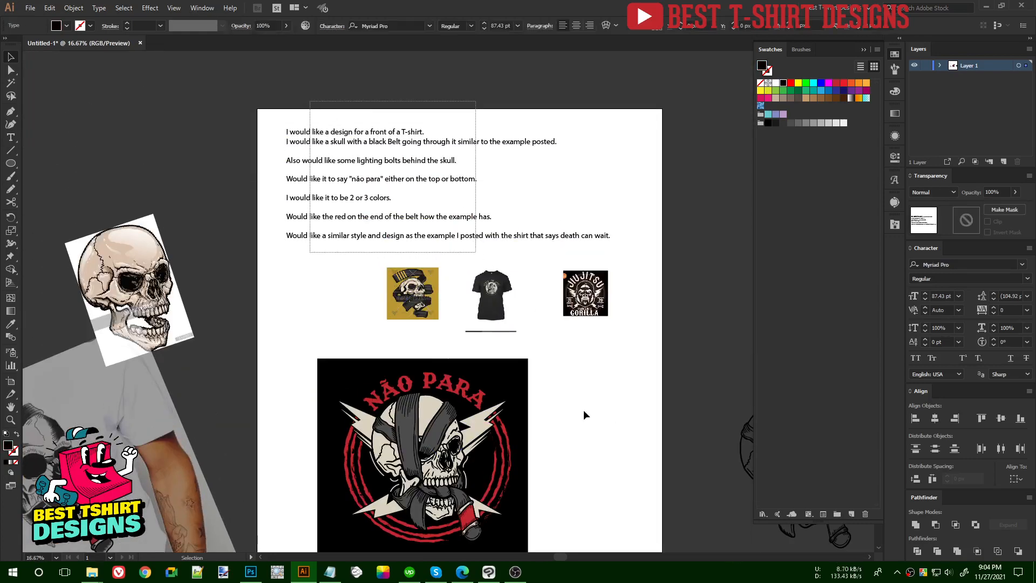
pyautogui.scroll(-9, 584, 409)
pyautogui.click(571, 402)
pyautogui.scroll(2, 455, 430)
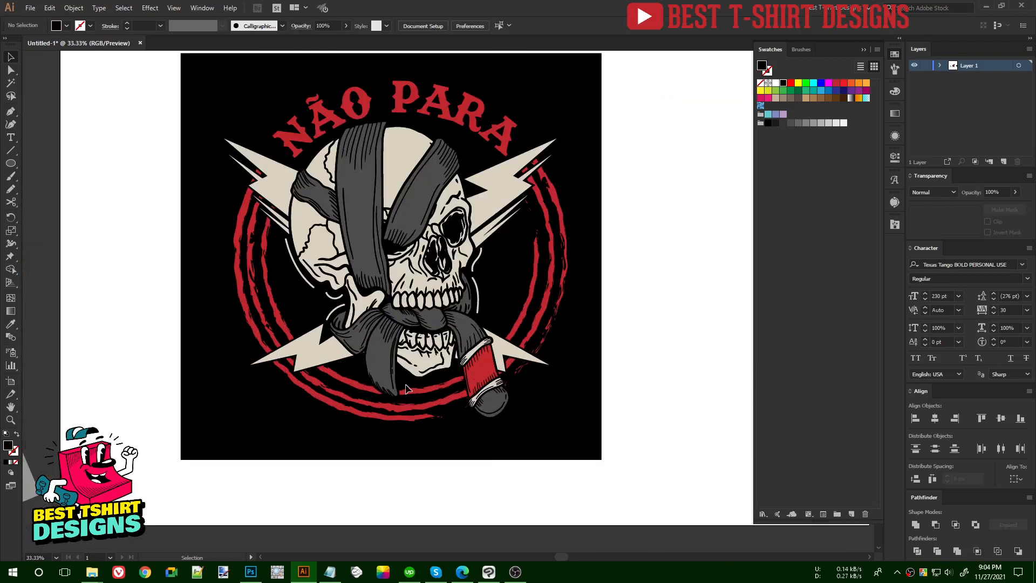
pyautogui.moveTo(404, 384); pyautogui.dragTo(517, 401)
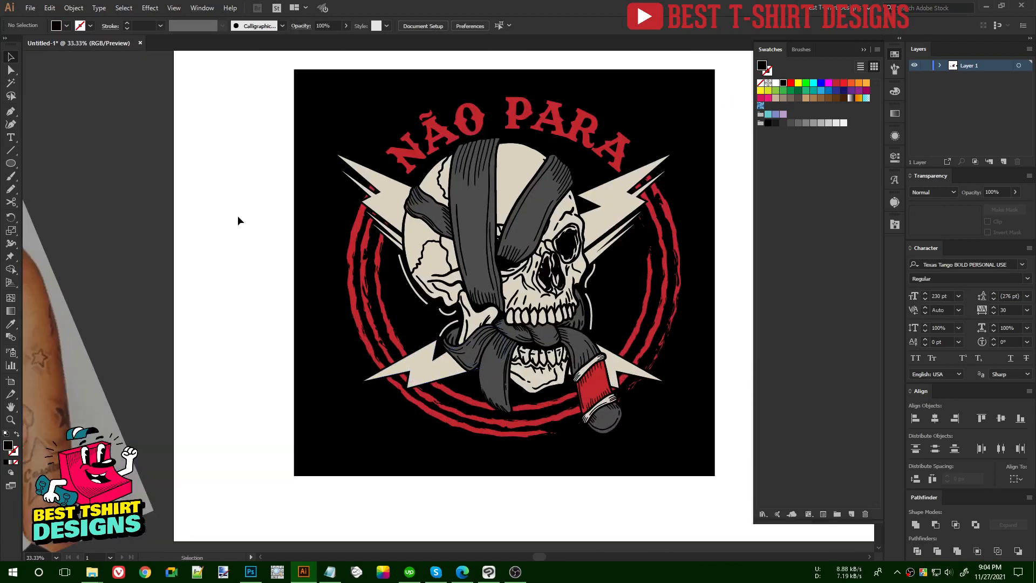